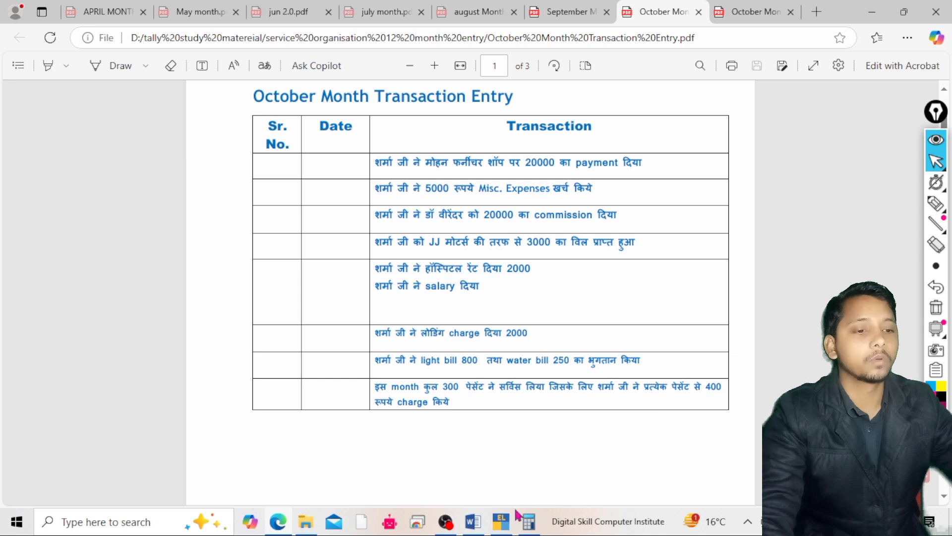
Switch to TallyPrime and open the Current Assets group from the Trial Balance.
click(501, 522)
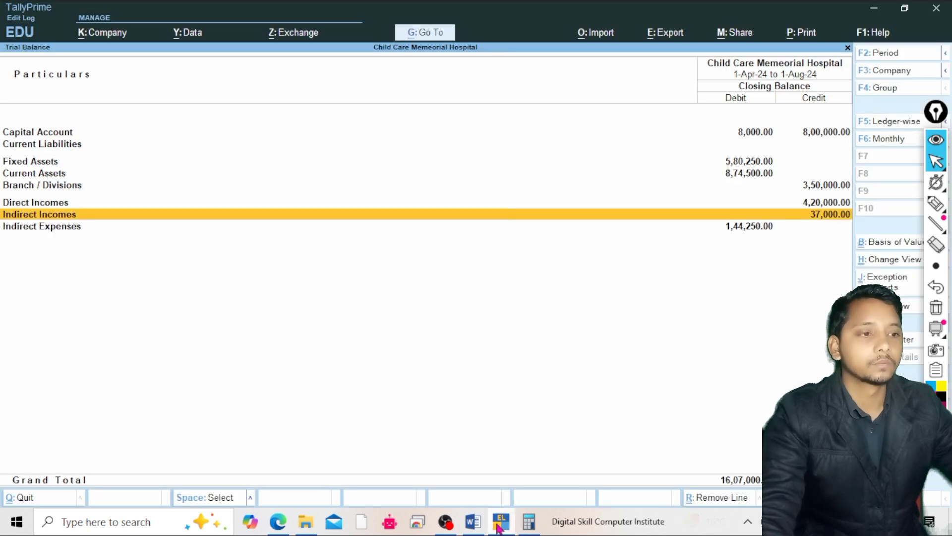
mouse_move(935, 203)
click(871, 203)
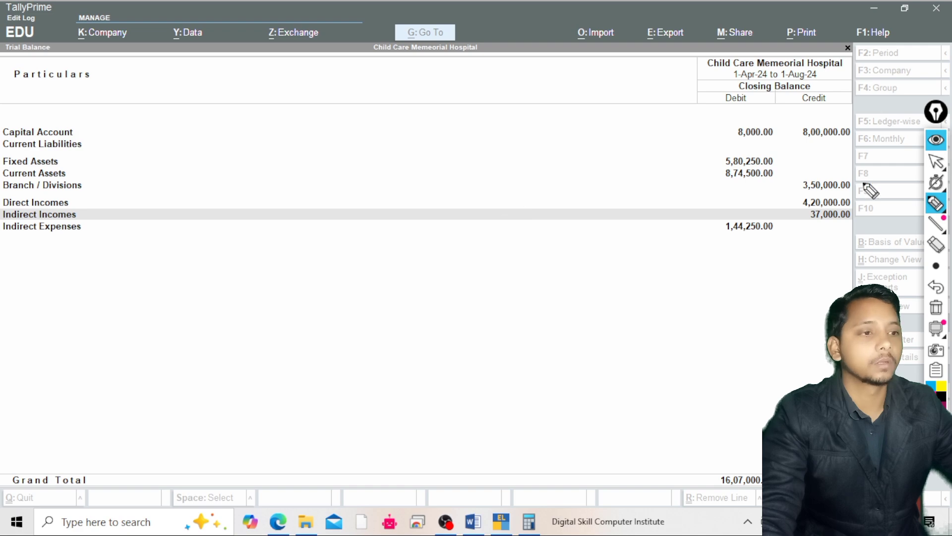
mouse_move(935, 161)
click(891, 162)
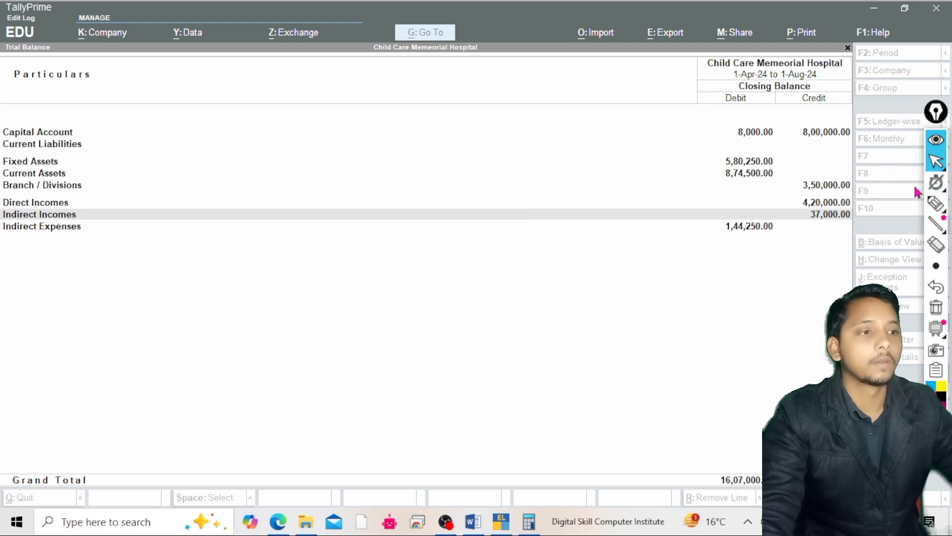
click(697, 215)
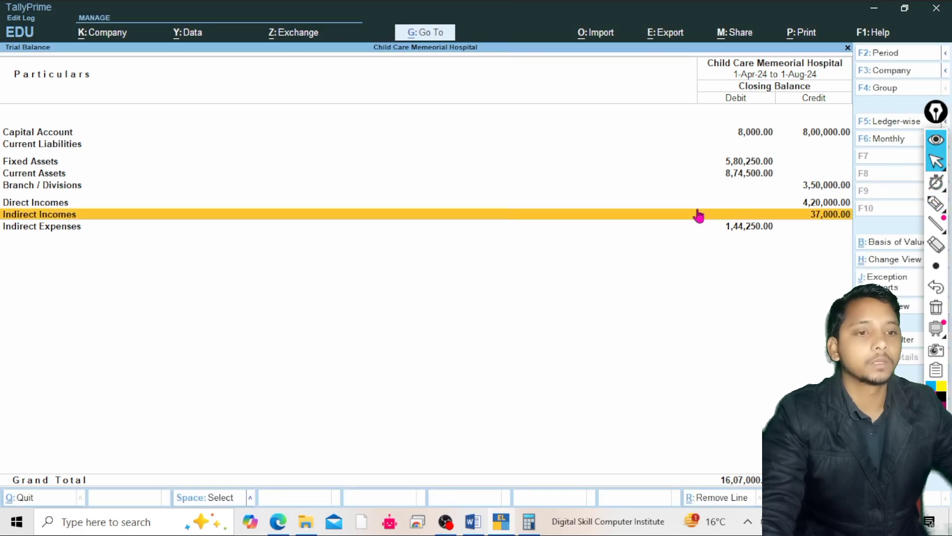
key(Up)
key(Up)
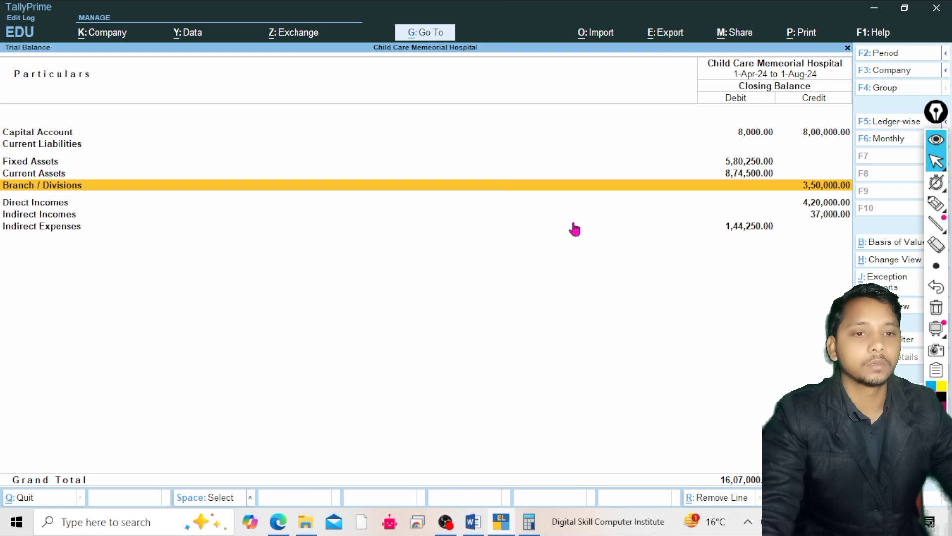
key(Up)
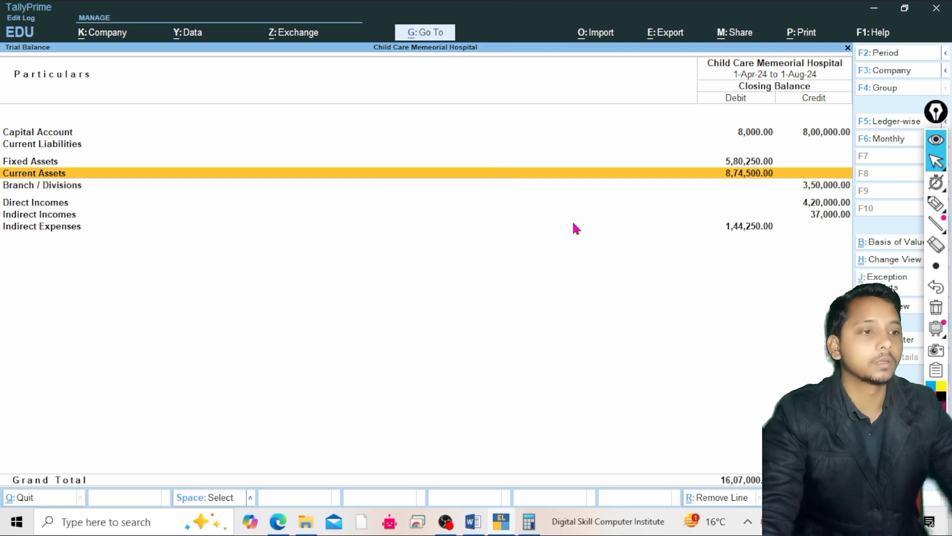
key(Return)
Mark the debit closing balances of Deposits, Sundry Debtors, Cash-in-Hand and Bank Accounts with the screen annotation pen.
mouse_move(935, 202)
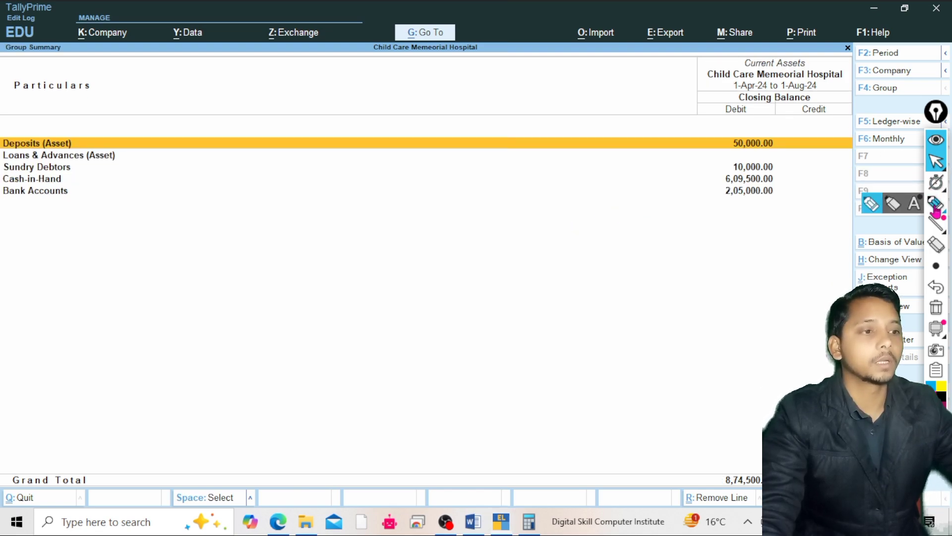
click(876, 207)
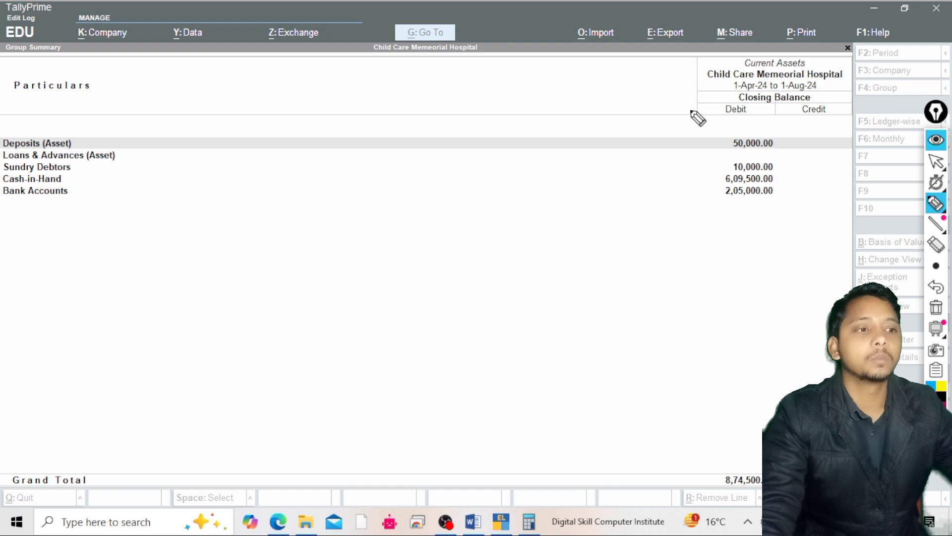
drag(734, 152, 776, 149)
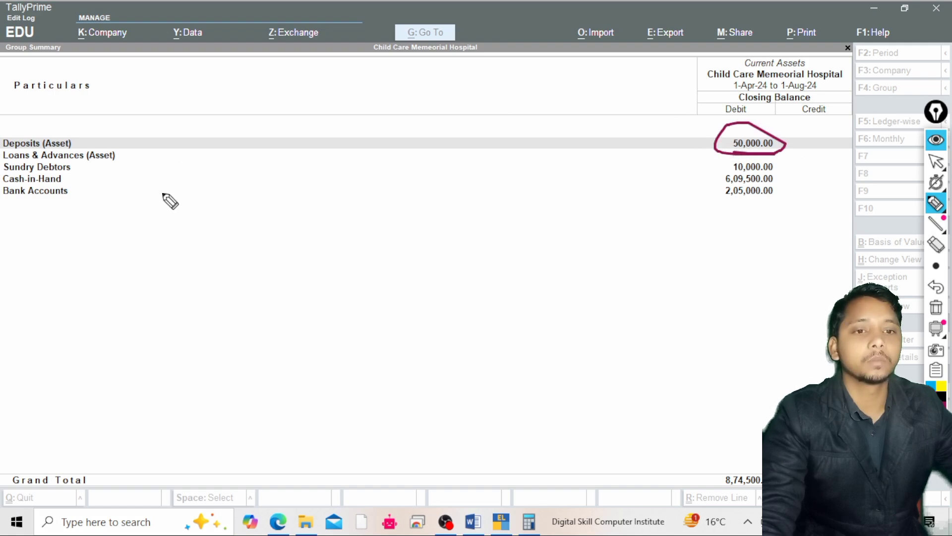
mouse_move(729, 176)
mouse_down()
mouse_move(793, 164)
mouse_move(729, 166)
mouse_move(742, 168)
mouse_up()
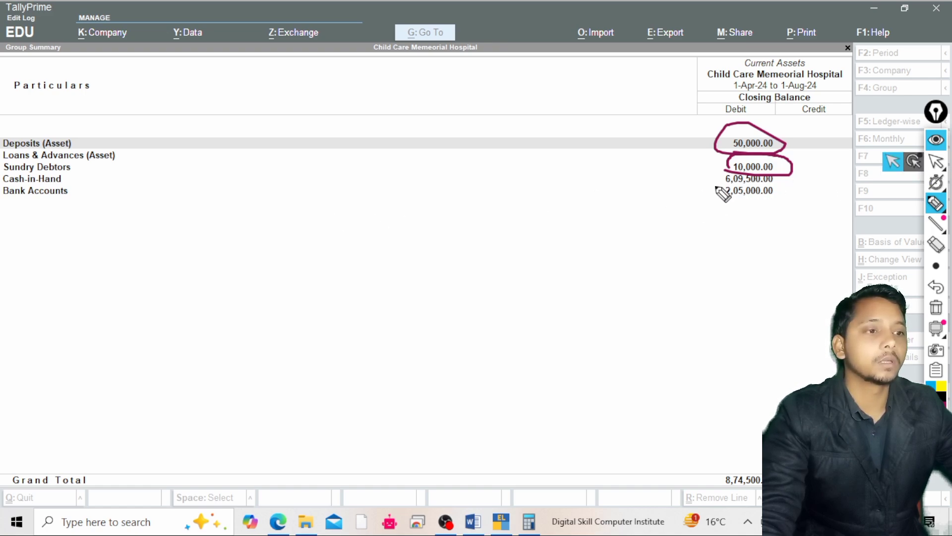
mouse_move(717, 180)
mouse_down()
mouse_move(683, 179)
mouse_move(708, 194)
mouse_move(690, 198)
mouse_up()
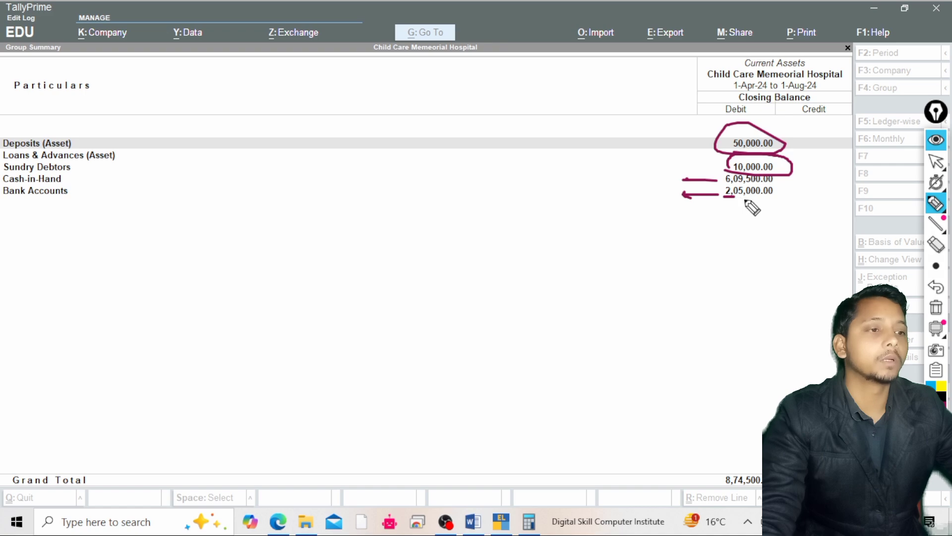
drag(744, 200, 763, 199)
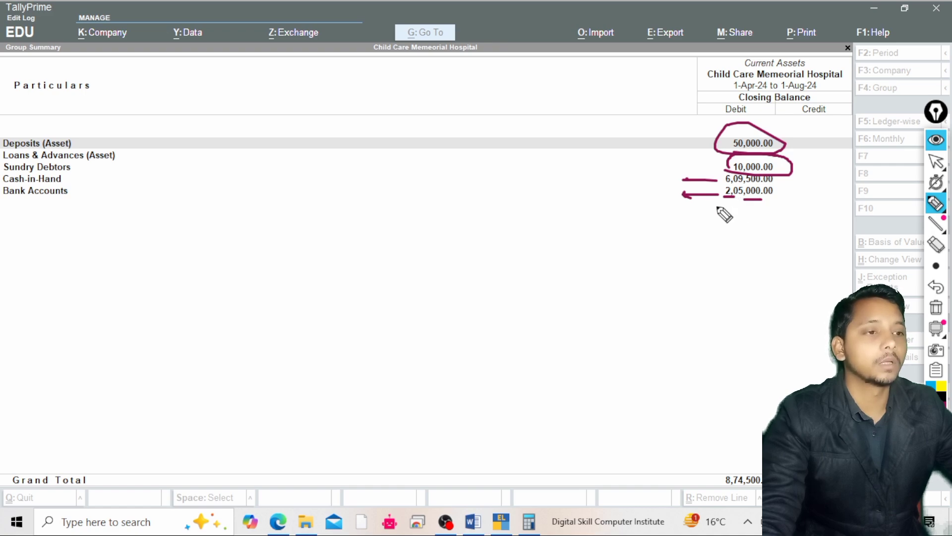
Clear the pen marks from the Current Assets summary and return to the Trial Balance.
key(Escape)
mouse_move(942, 204)
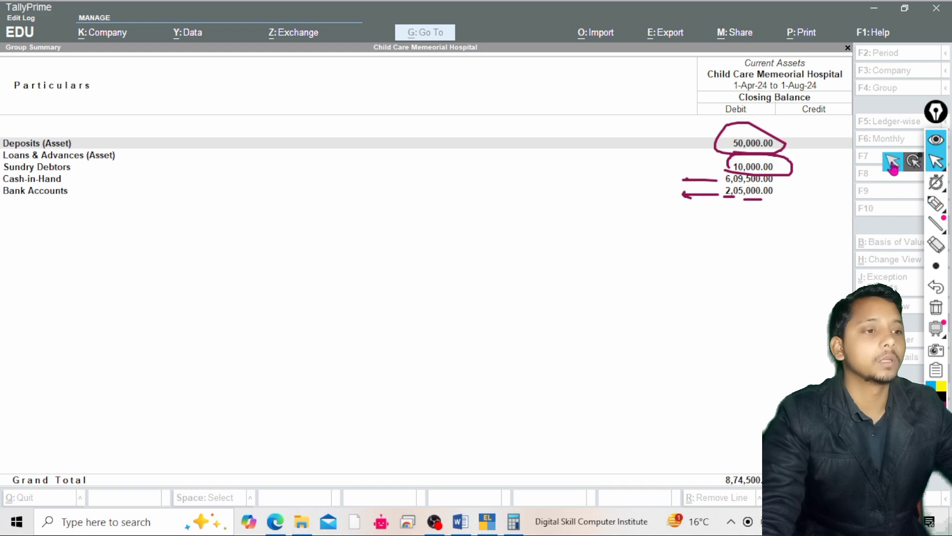
click(936, 308)
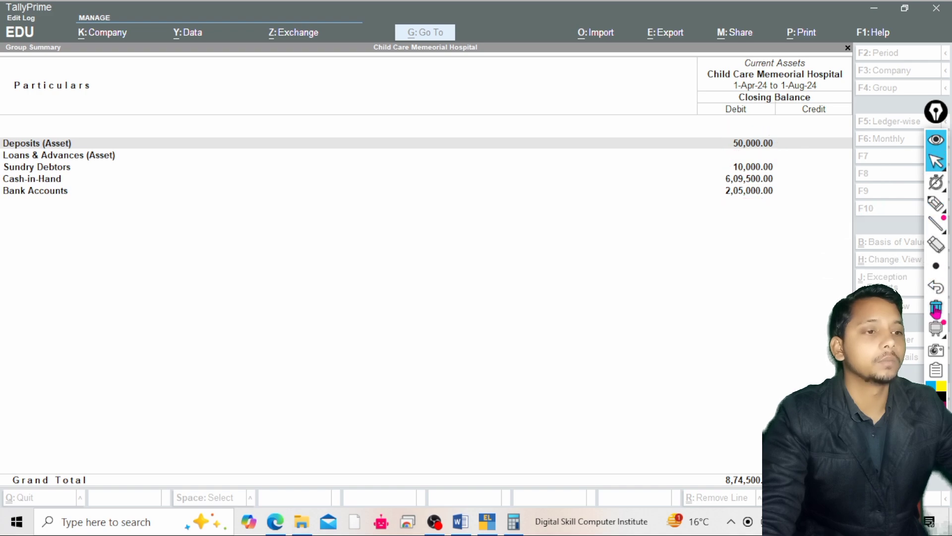
click(797, 246)
key(Escape)
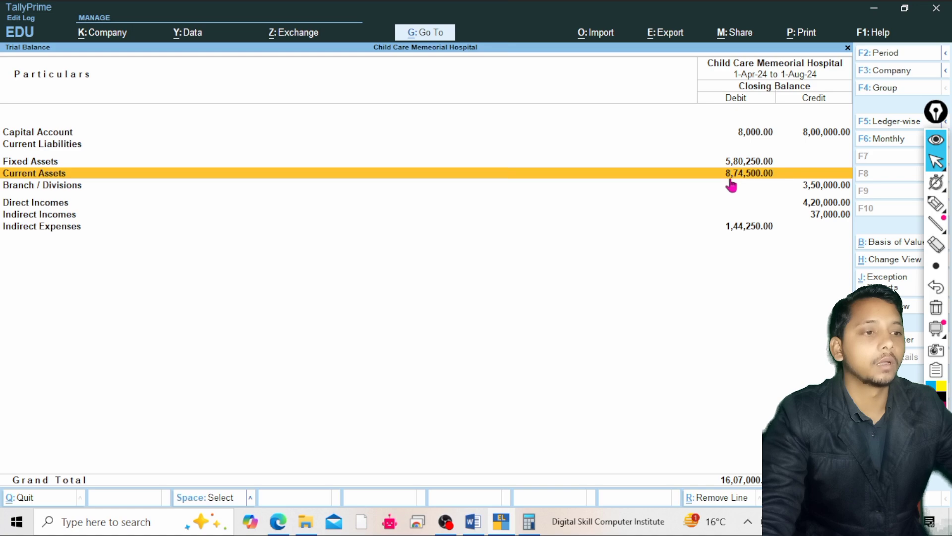
Circle the debit closing balance of Current Assets in the Trial Balance with the annotation pen.
mouse_move(932, 204)
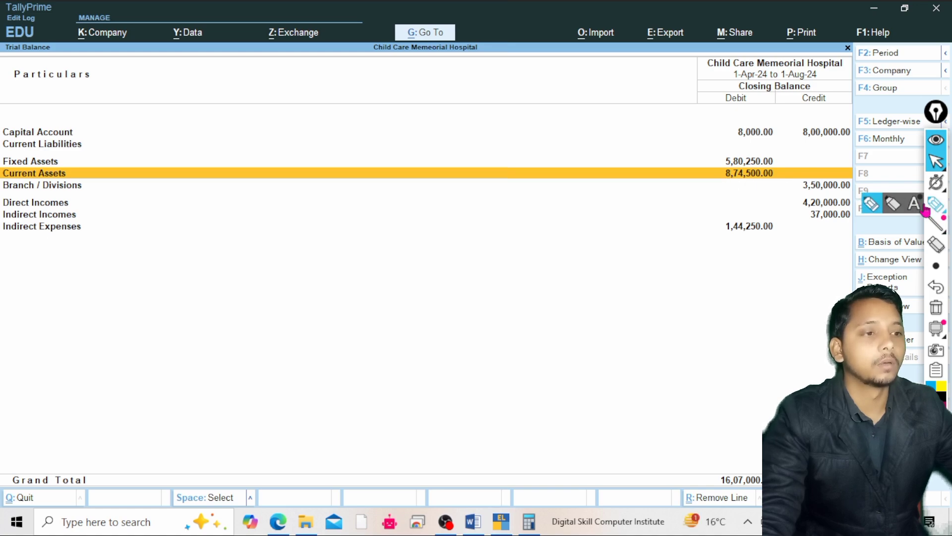
click(872, 204)
mouse_move(729, 185)
mouse_down()
mouse_move(782, 175)
mouse_move(722, 174)
mouse_move(760, 183)
mouse_up()
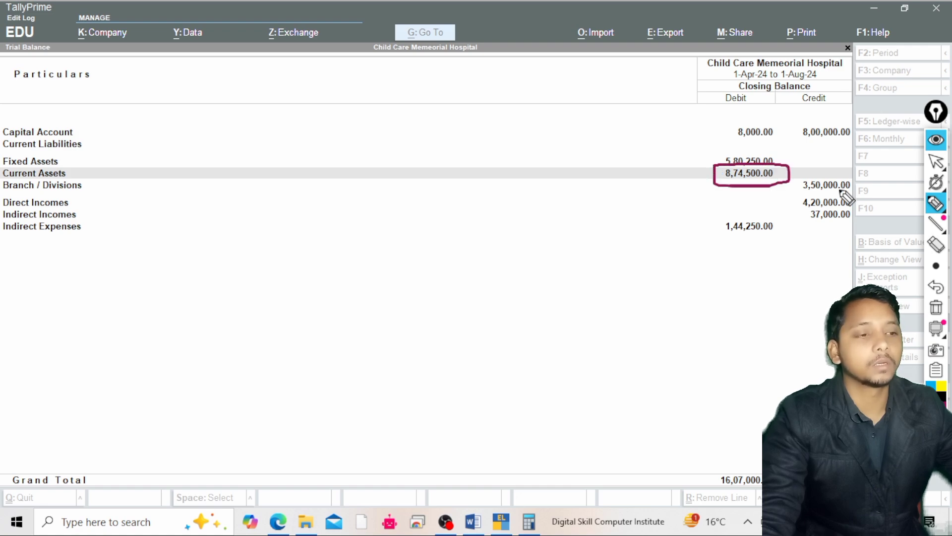
Erase the circle around the Current Assets balance and reopen that group's summary.
click(938, 164)
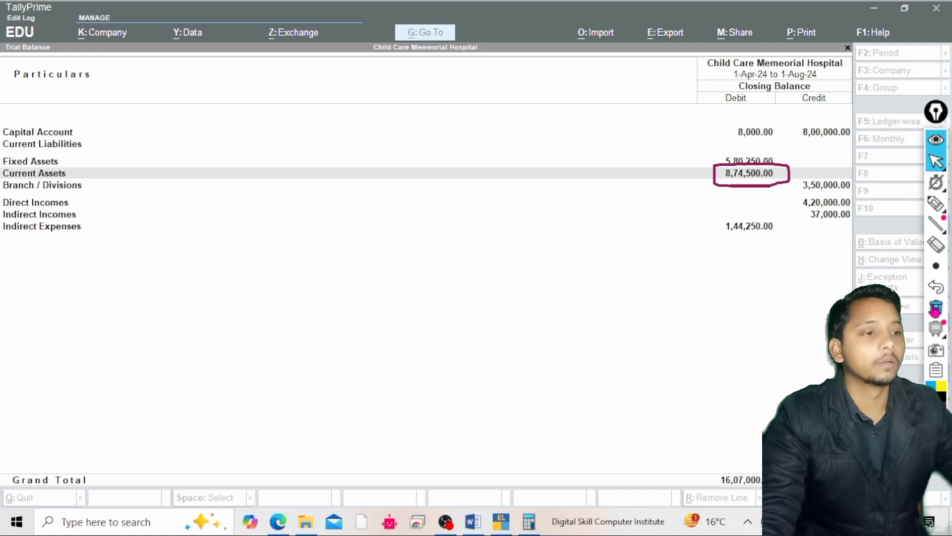
click(935, 308)
click(776, 184)
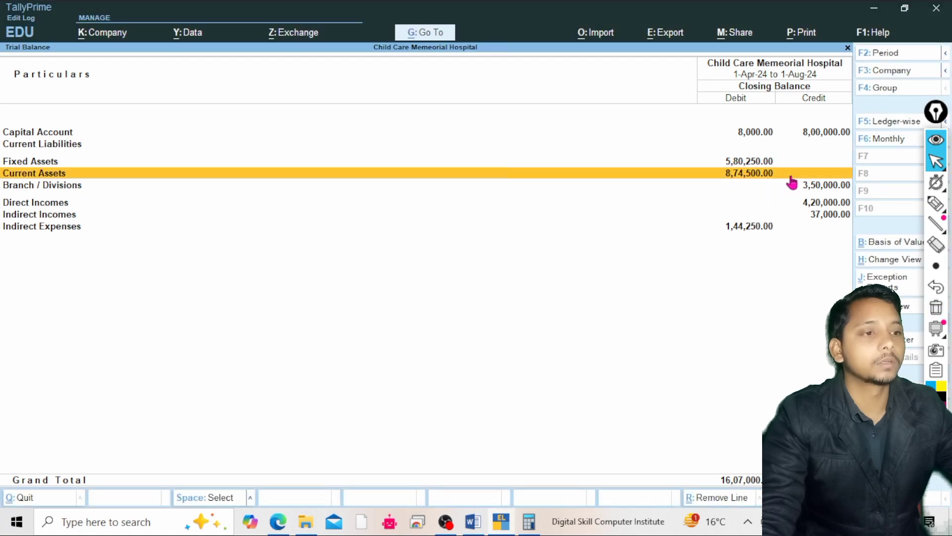
click(790, 174)
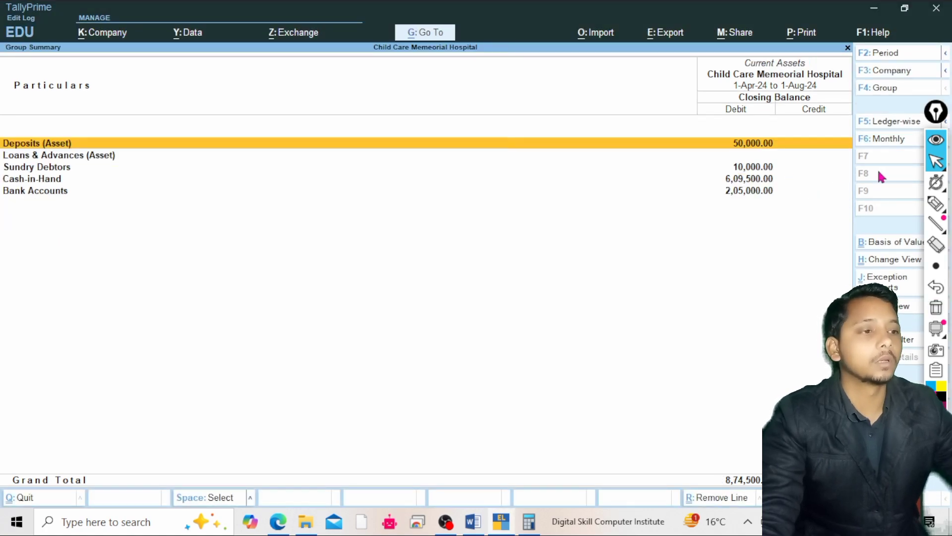
click(938, 209)
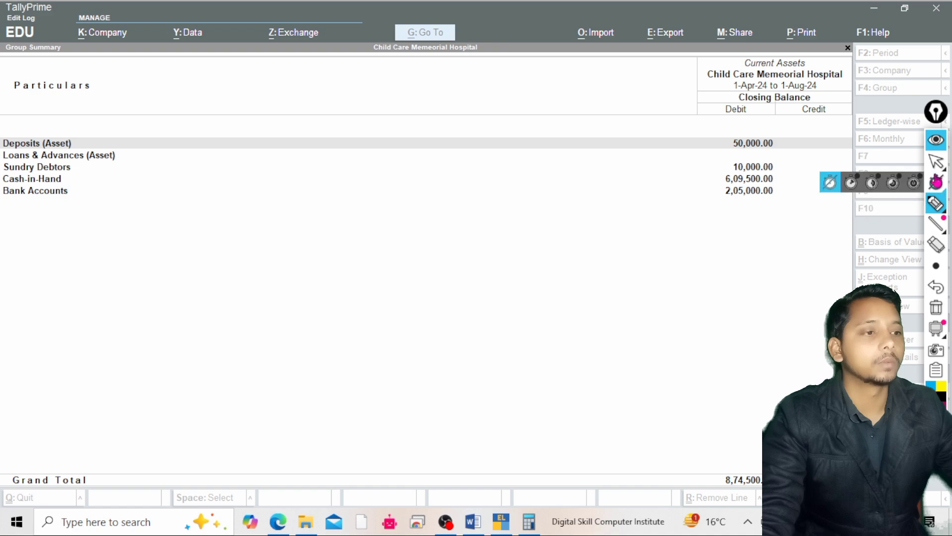
click(806, 198)
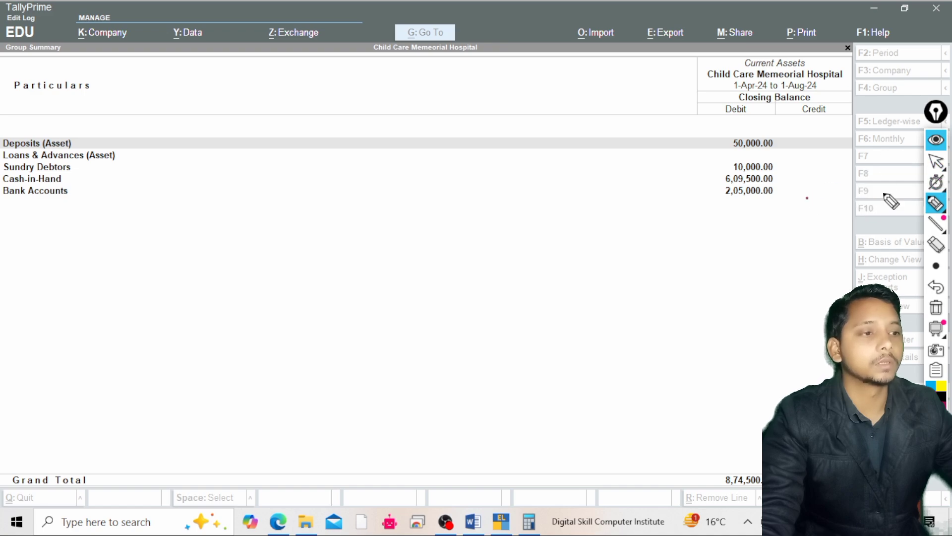
click(937, 307)
click(935, 166)
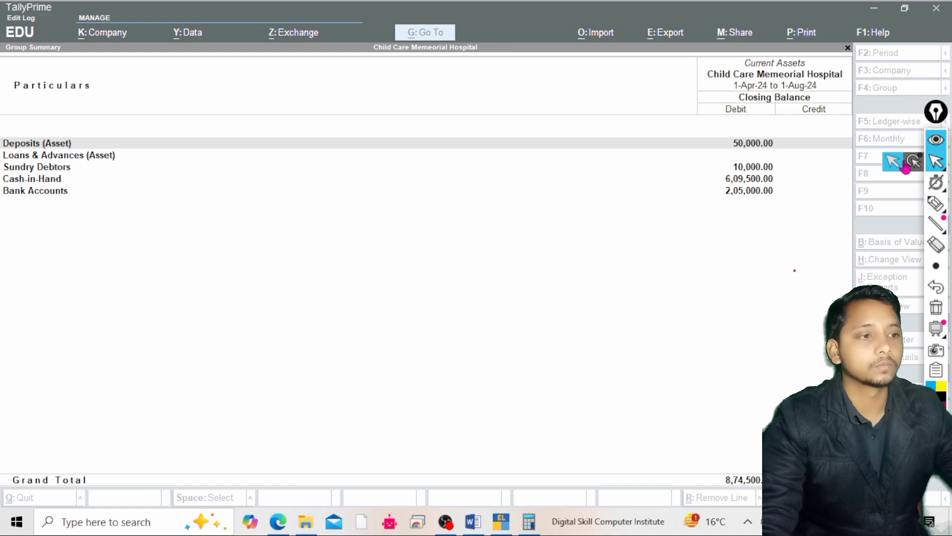
click(898, 164)
click(771, 201)
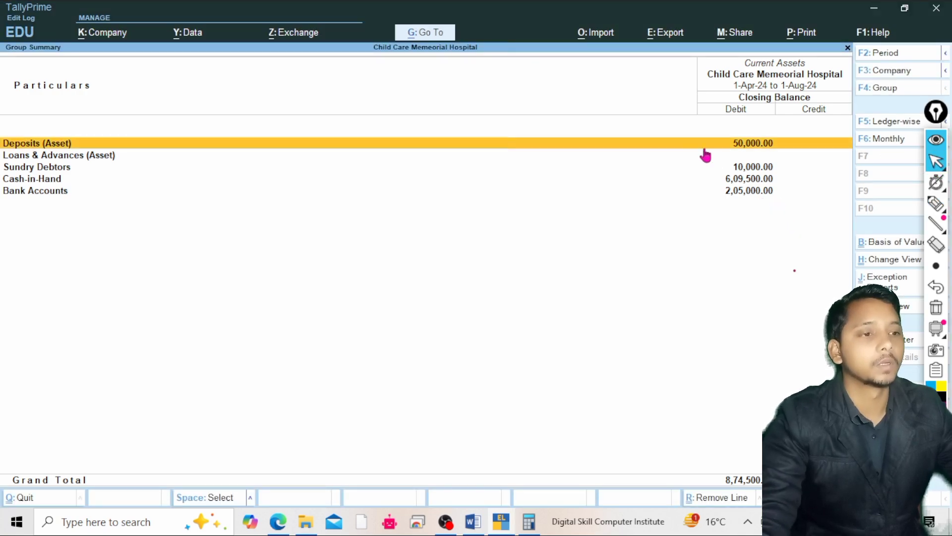
Capture a screen snip of the Current Assets debit balances and paste it into the blank Word document.
key(super+shift+s)
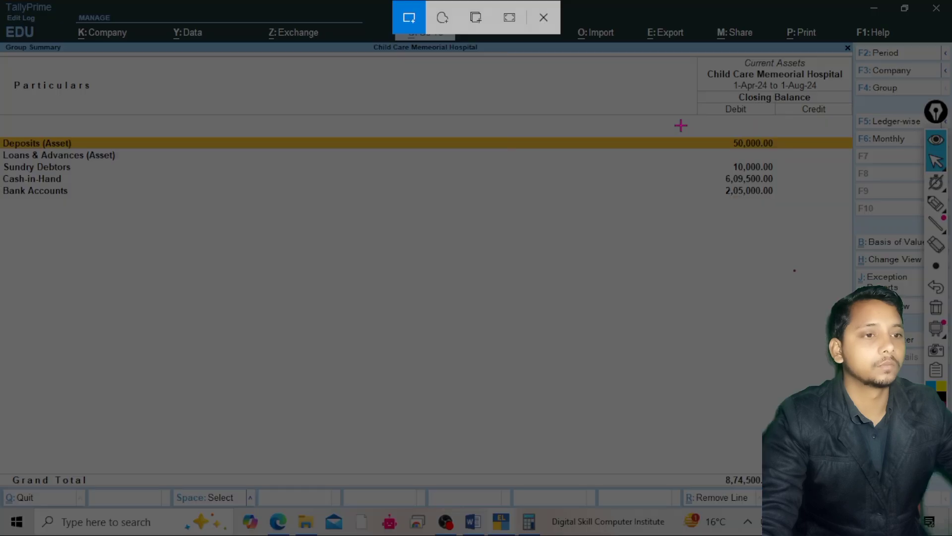
drag(704, 142, 808, 224)
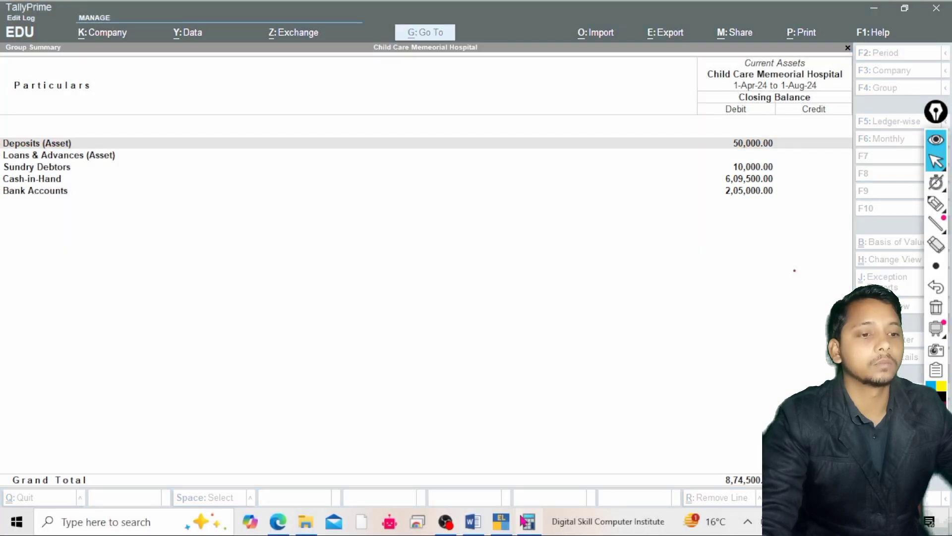
click(473, 522)
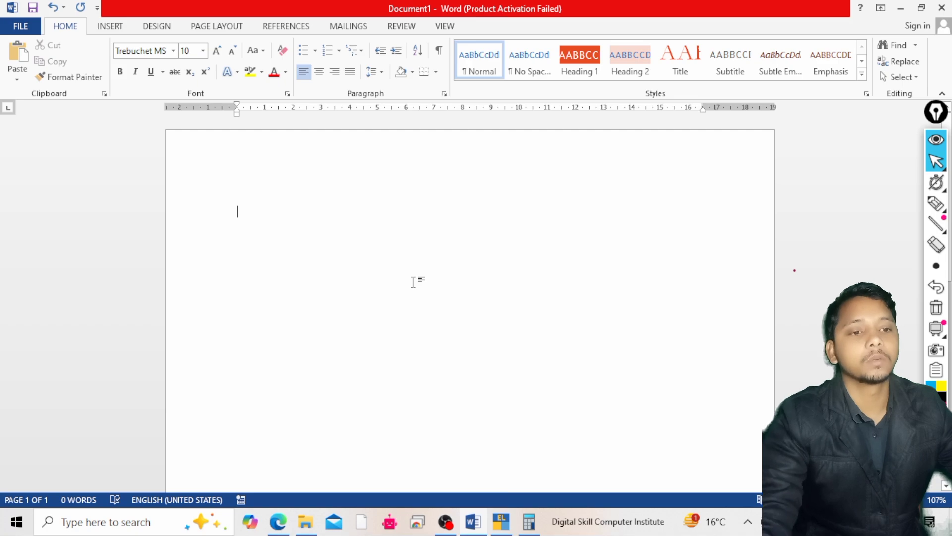
key(ctrl+v)
Move the pasted balance picture to the page's upper-left corner and enlarge it to nearly twice its size.
drag(301, 229, 269, 201)
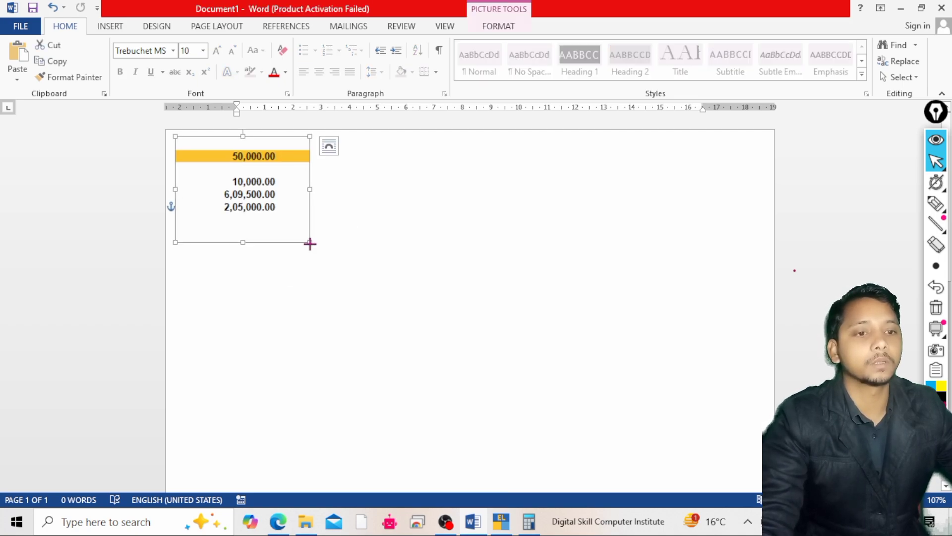
drag(314, 246, 427, 334)
drag(382, 276, 370, 262)
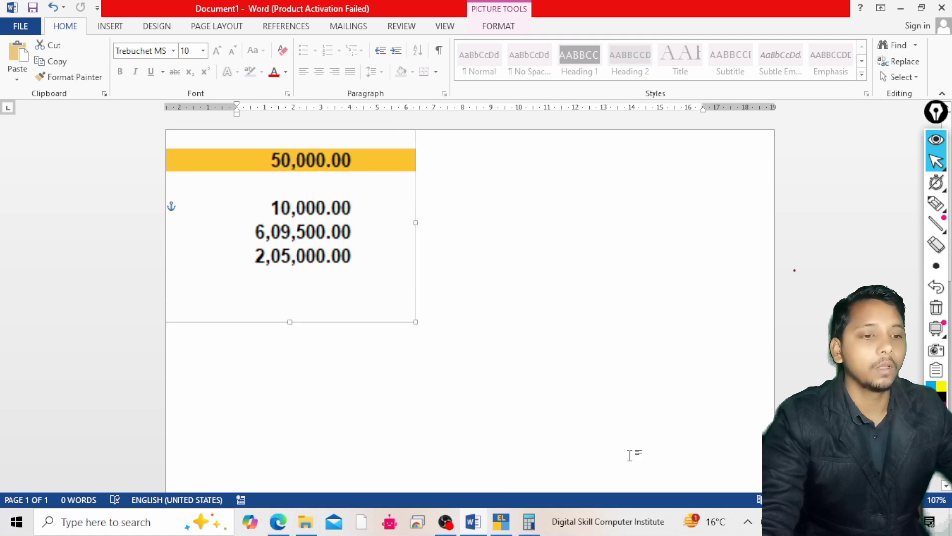
Return to TallyPrime and back out of the Current Assets summary and the Trial Balance to the list of reports.
click(472, 522)
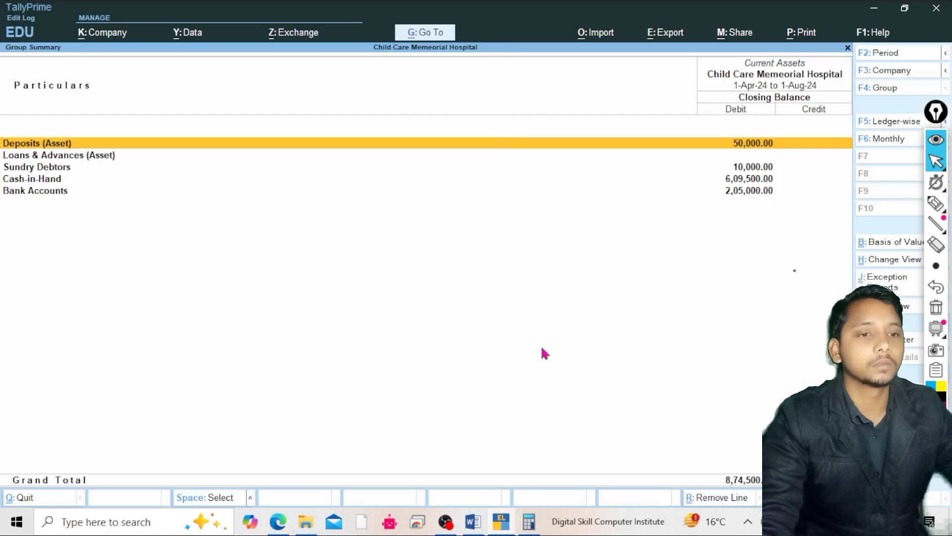
key(Escape)
key(Escape)
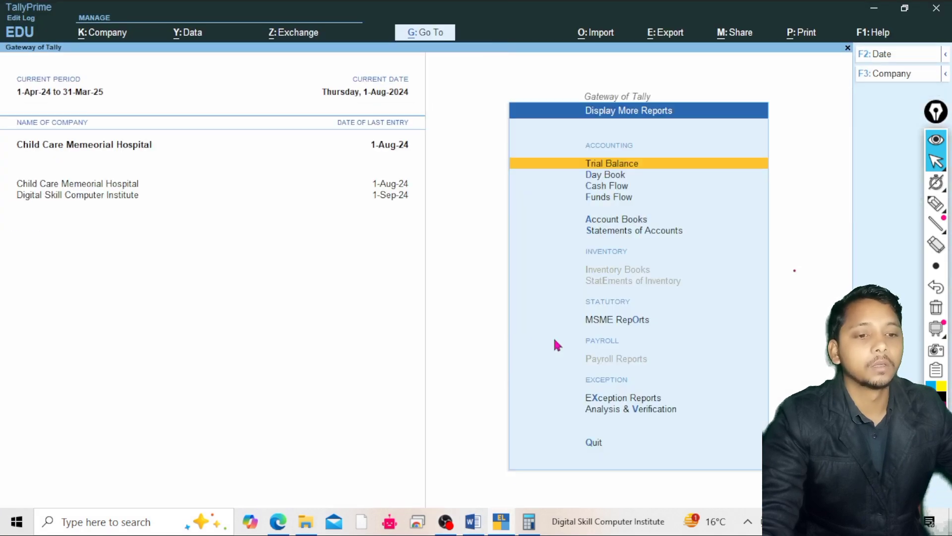
Switch to the October Month Transaction Entry PDF in Edge and mark the first transaction's serial number cell with the annotation pen.
click(277, 527)
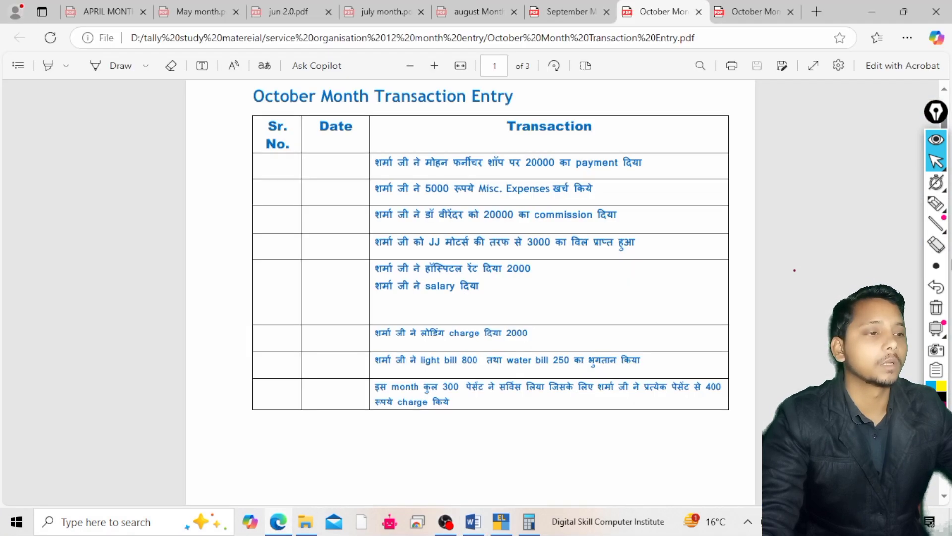
click(945, 205)
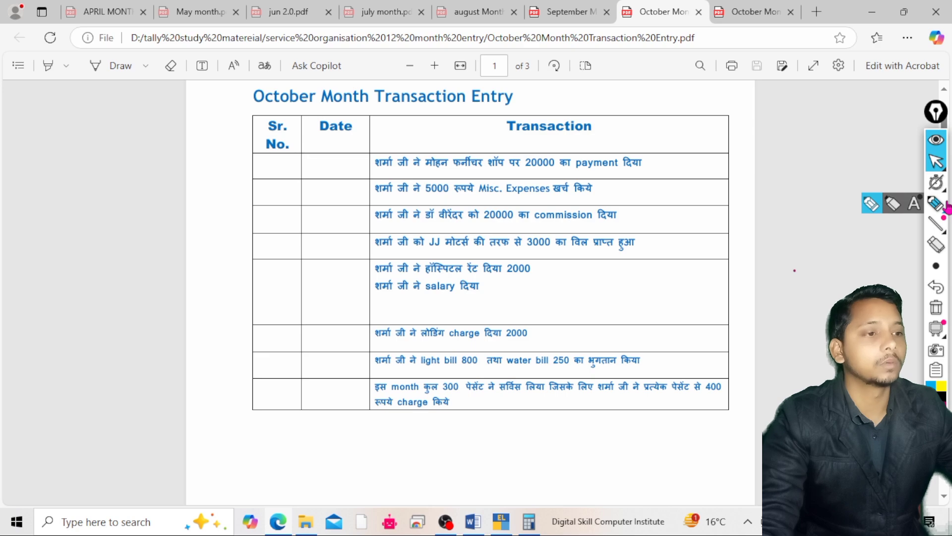
click(875, 206)
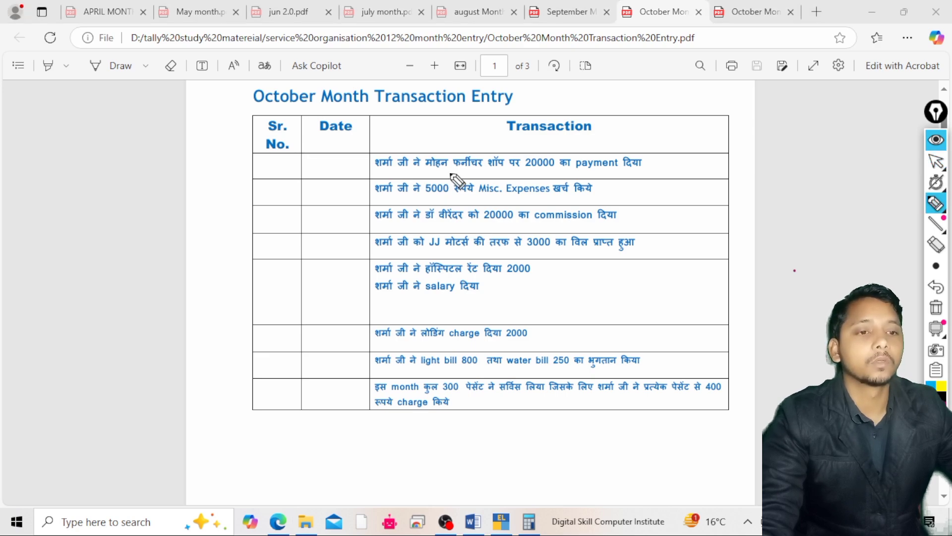
click(278, 164)
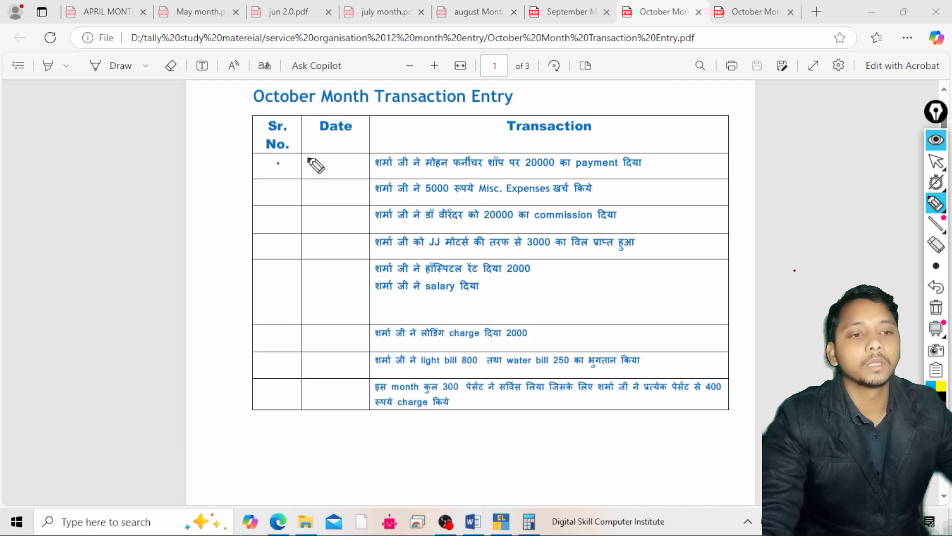
Handwrite and box a date note in the first transaction's Date cell, and mark the Date cells of the remaining rows with the annotation pen.
drag(308, 159, 310, 170)
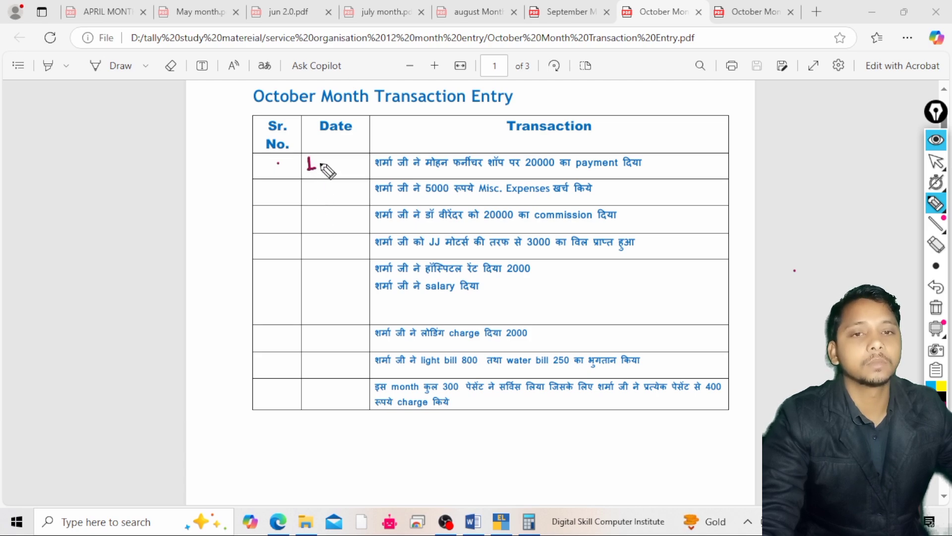
mouse_move(318, 152)
mouse_down()
mouse_move(318, 169)
mouse_move(334, 158)
mouse_move(344, 172)
mouse_up()
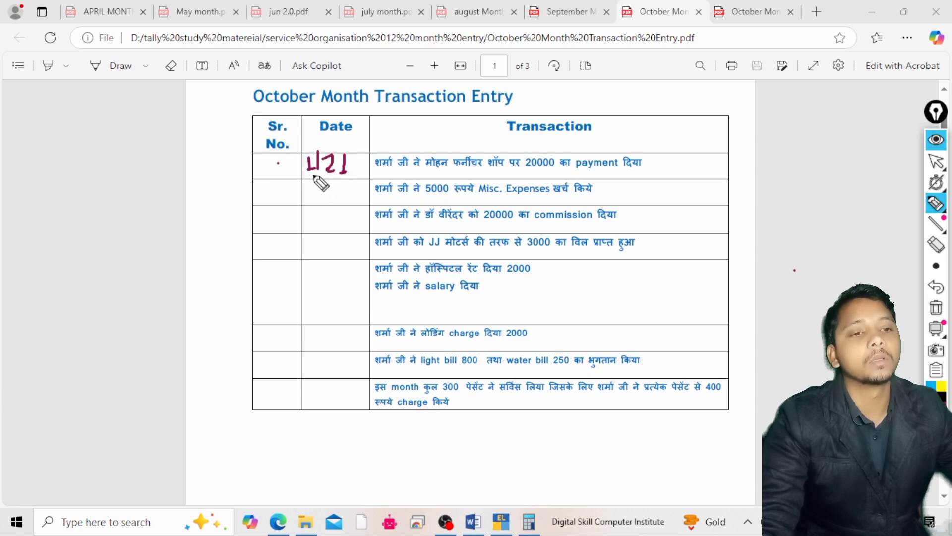
mouse_move(314, 176)
mouse_down()
mouse_move(357, 159)
mouse_move(303, 160)
mouse_move(325, 177)
mouse_move(322, 195)
mouse_up()
click(320, 218)
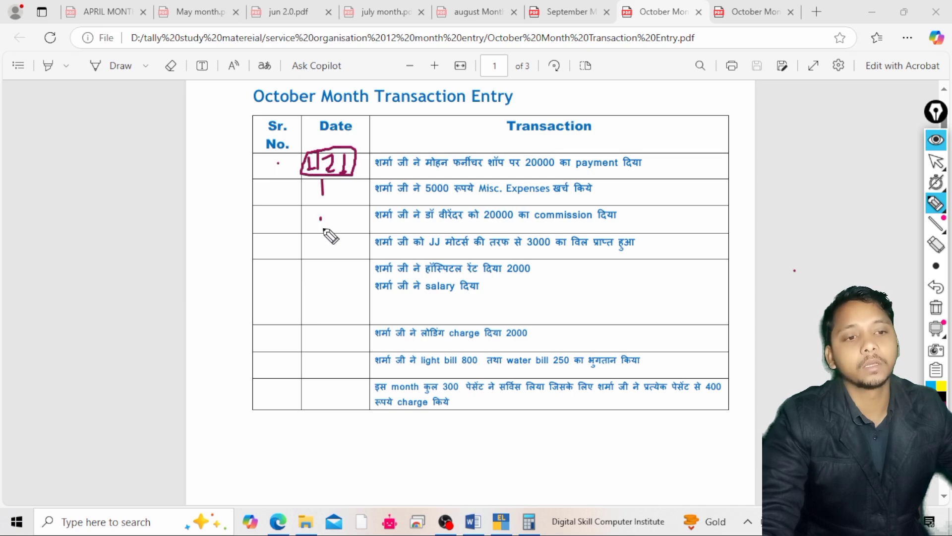
click(329, 244)
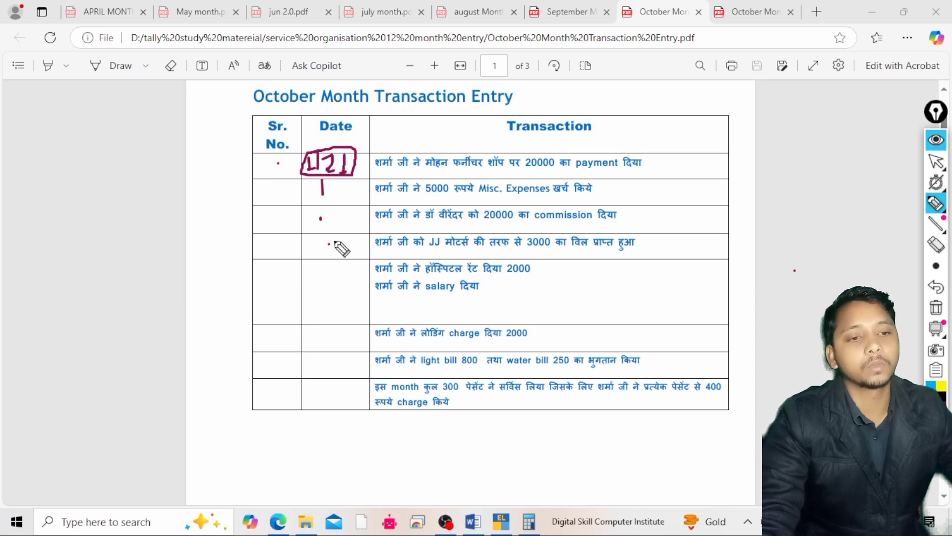
drag(320, 239, 322, 289)
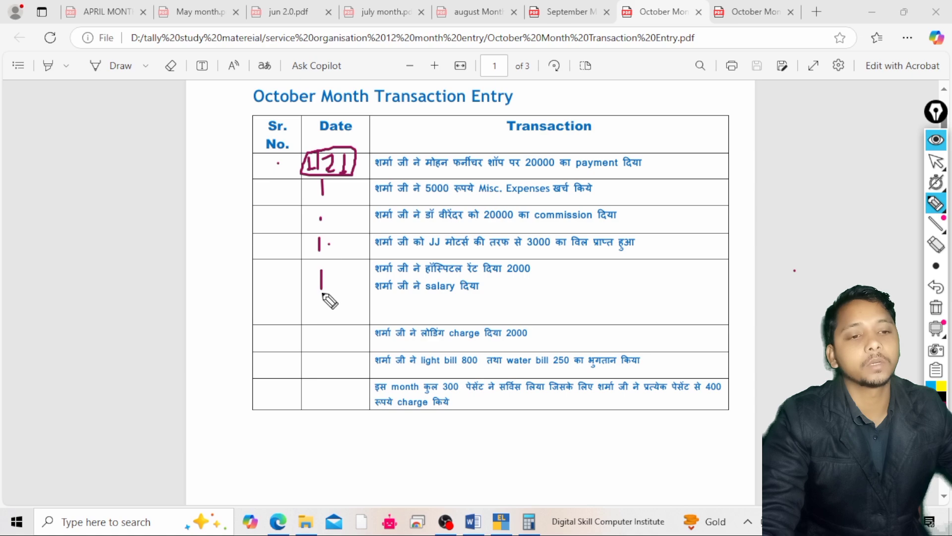
drag(328, 330, 328, 390)
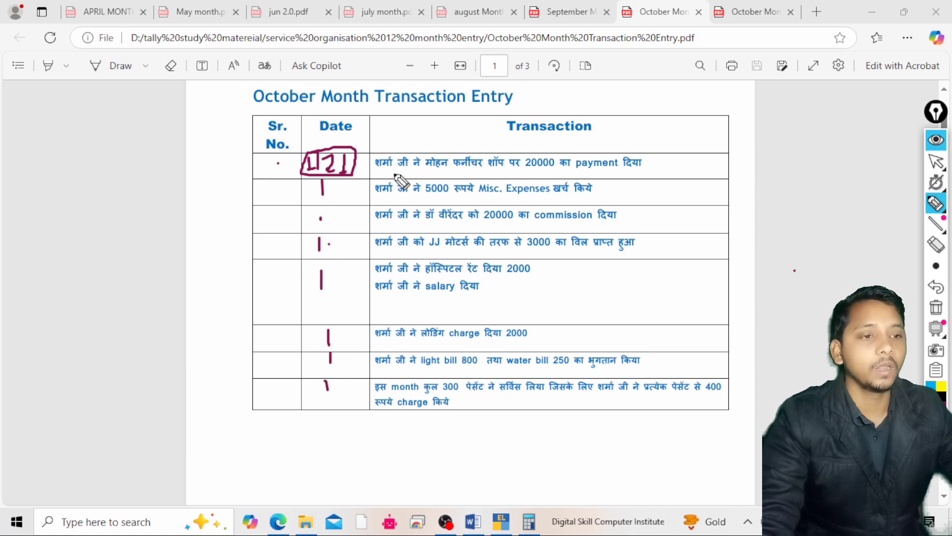
Underline the 20000 payment and circle the furniture shop's name in the first transaction with the annotation pen.
click(937, 166)
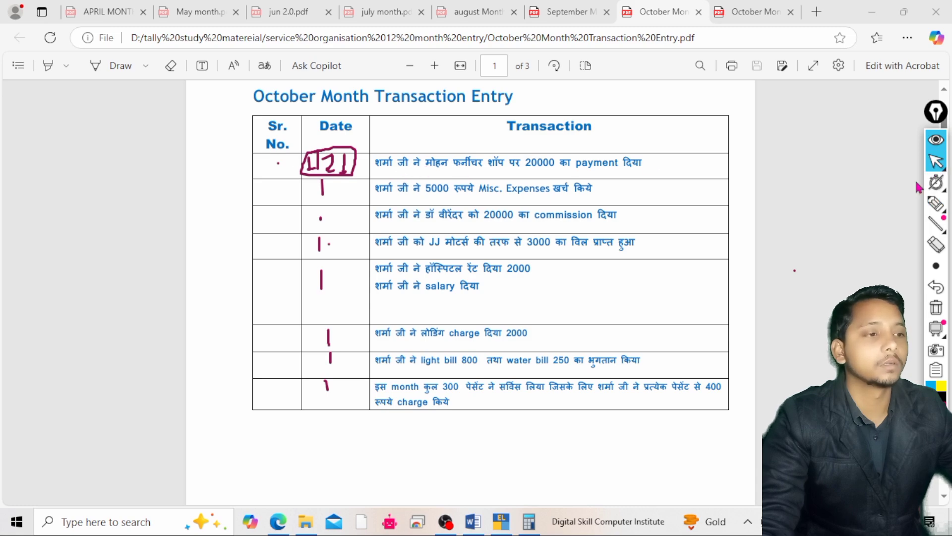
click(893, 203)
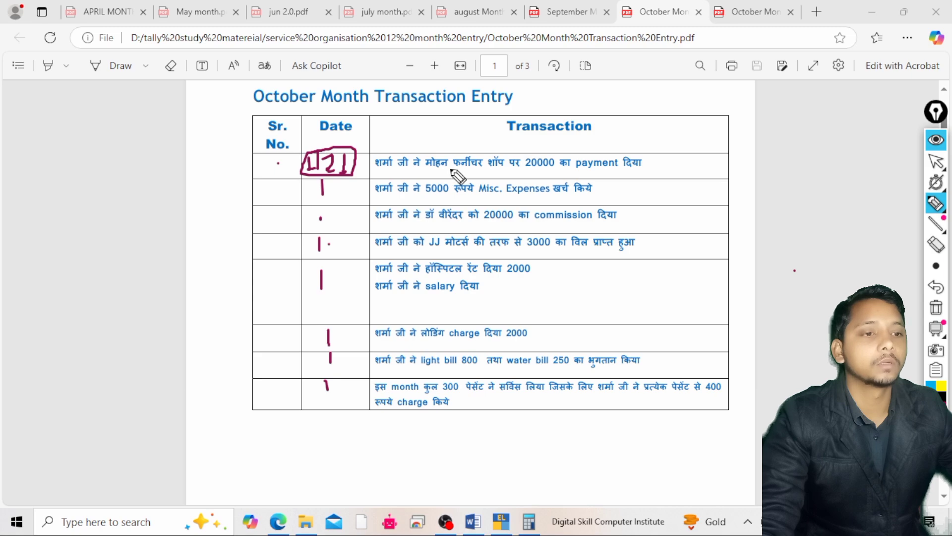
drag(527, 168, 664, 169)
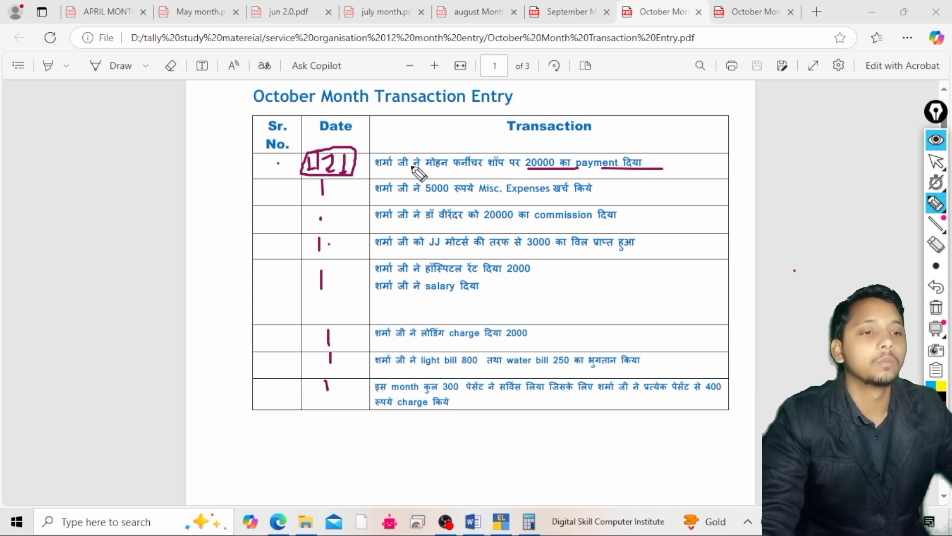
mouse_move(414, 167)
mouse_down()
mouse_move(511, 171)
mouse_move(506, 150)
mouse_move(436, 151)
mouse_move(424, 168)
mouse_up()
Switch the annotation tool back to the normal pointer and clear all pen marks from the page.
click(936, 161)
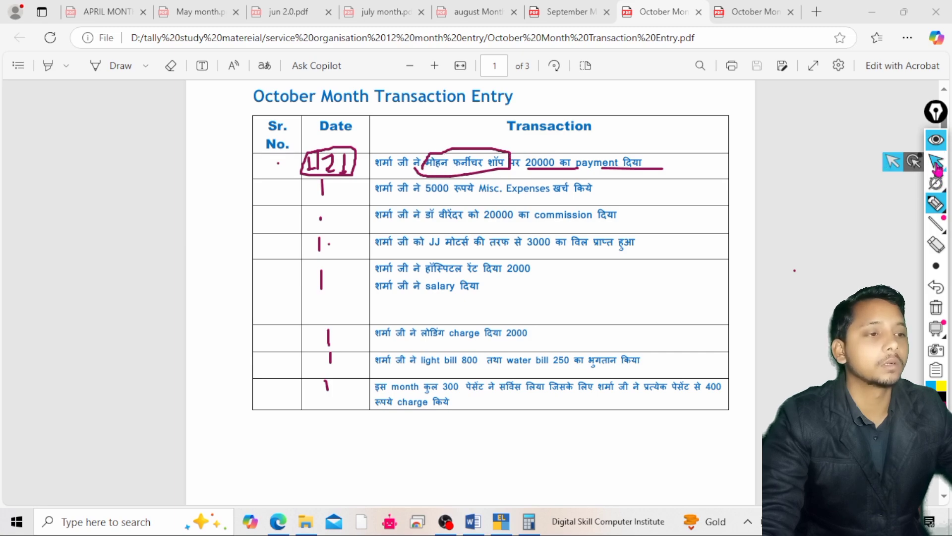
click(891, 163)
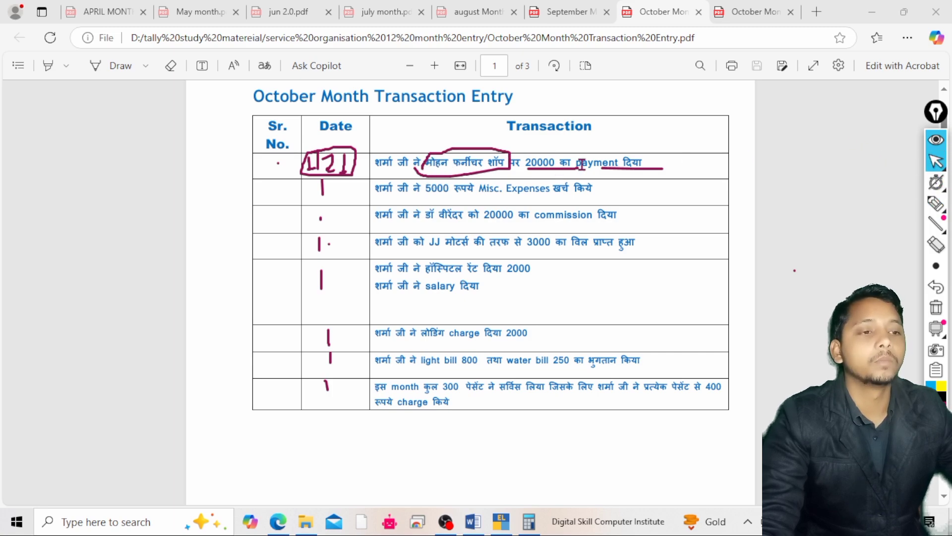
click(936, 310)
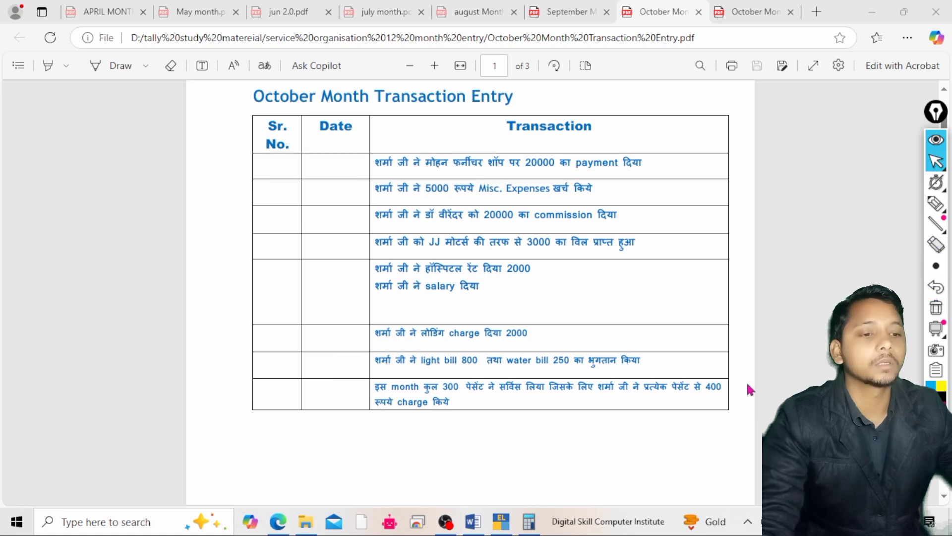
Switch to TallyPrime, return to the Gateway of Tally and open a new Payment voucher.
click(500, 522)
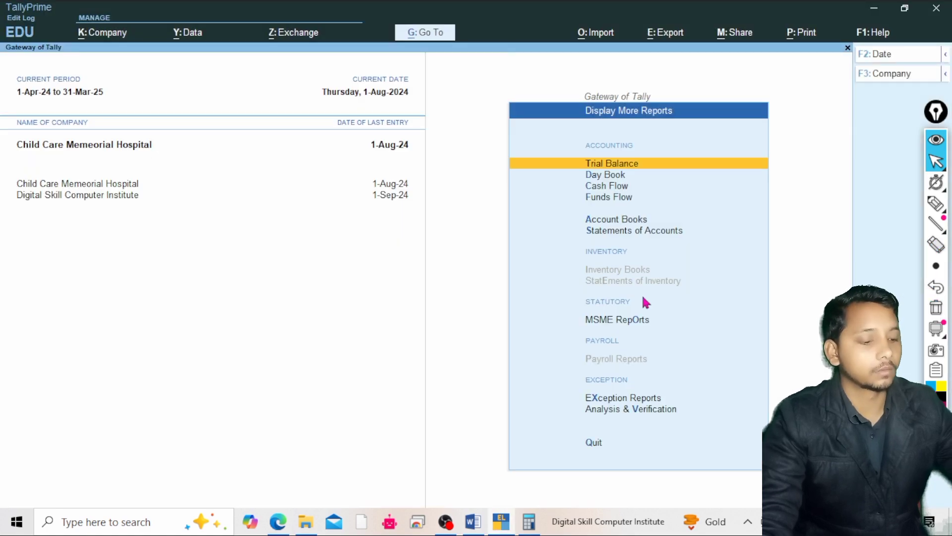
key(Down)
key(Down)
key(Down)
key(Down)
key(Down)
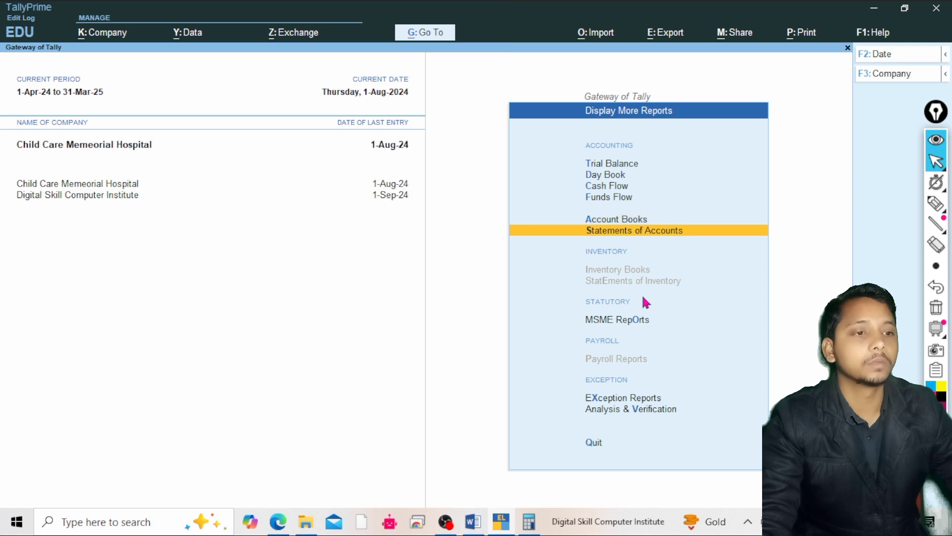
key(Escape)
key(Up)
key(Up)
key(Up)
key(Up)
key(Up)
key(Up)
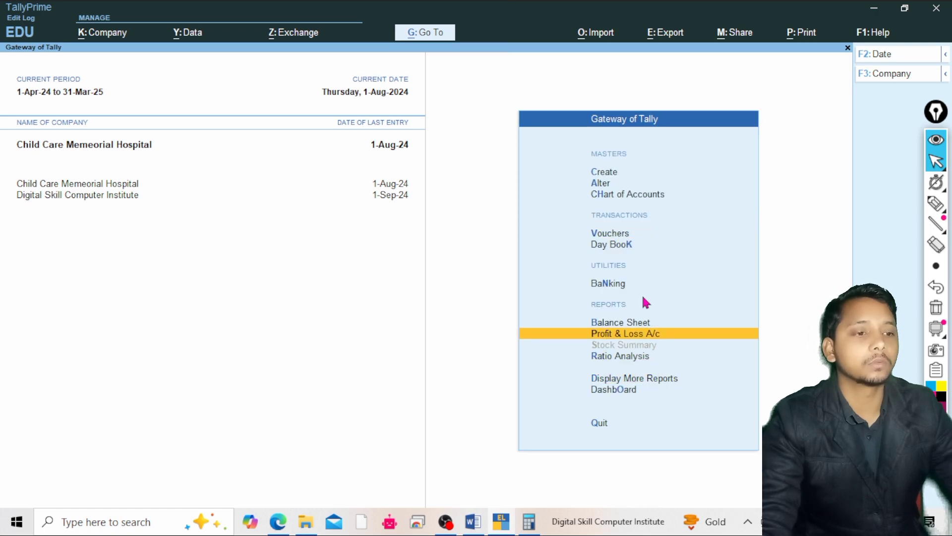
key(Return)
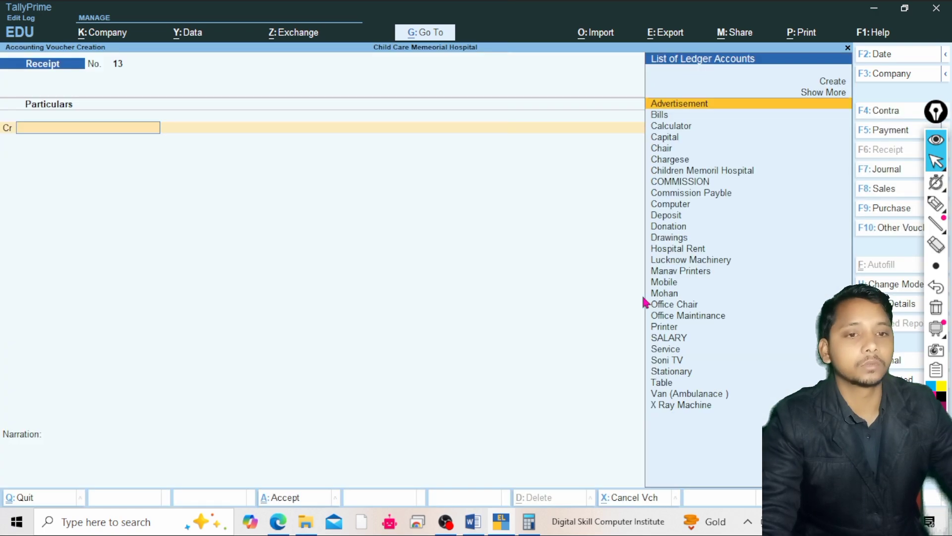
key(F5)
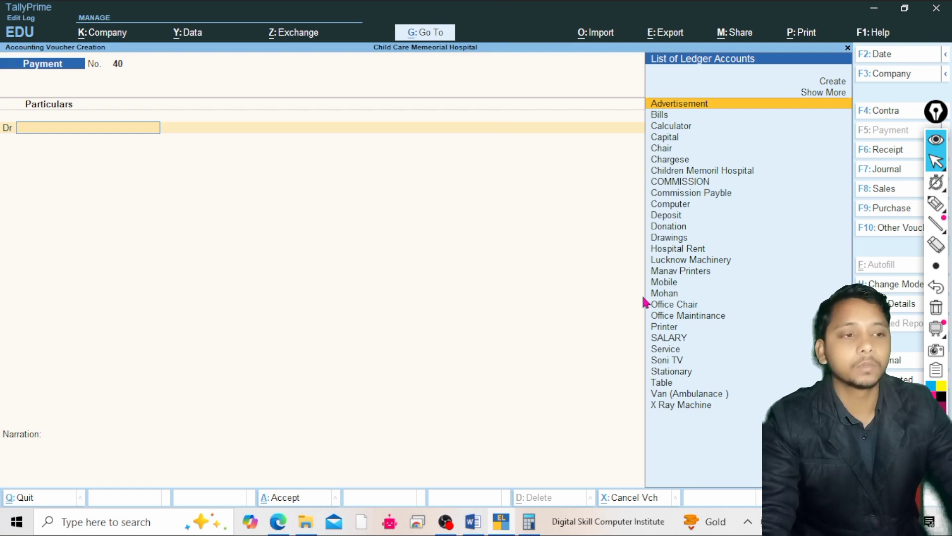
Set the payment voucher's date to 1-10-2024, checking the October transaction PDF in Edge.
key(F2)
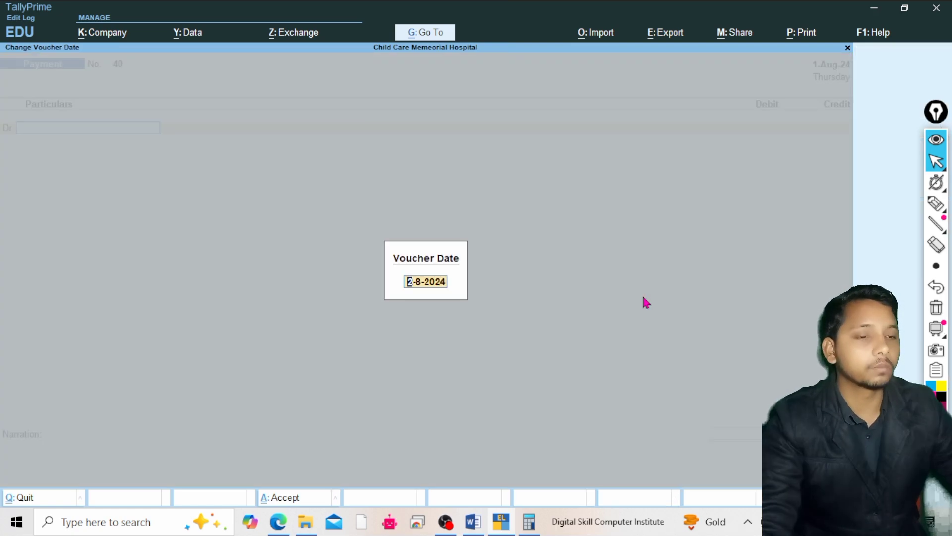
click(281, 525)
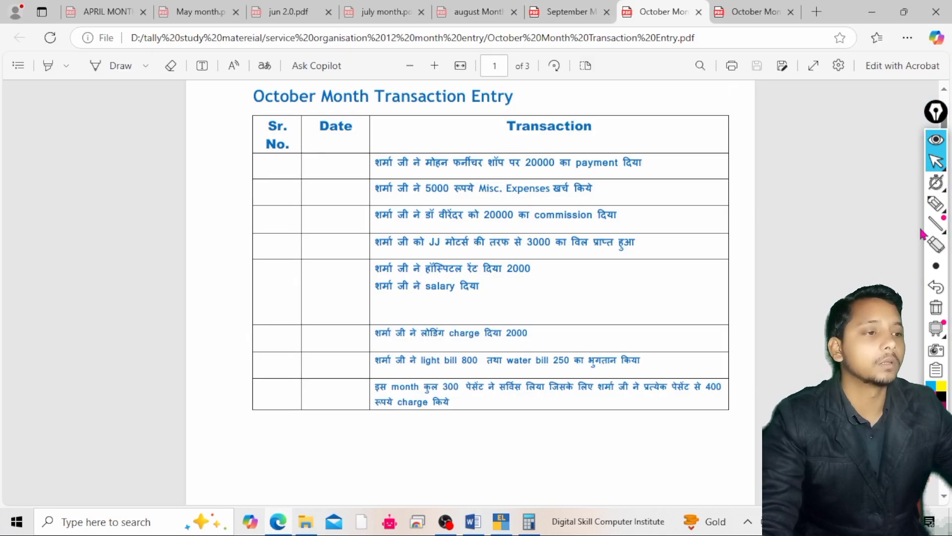
click(500, 526)
click(505, 527)
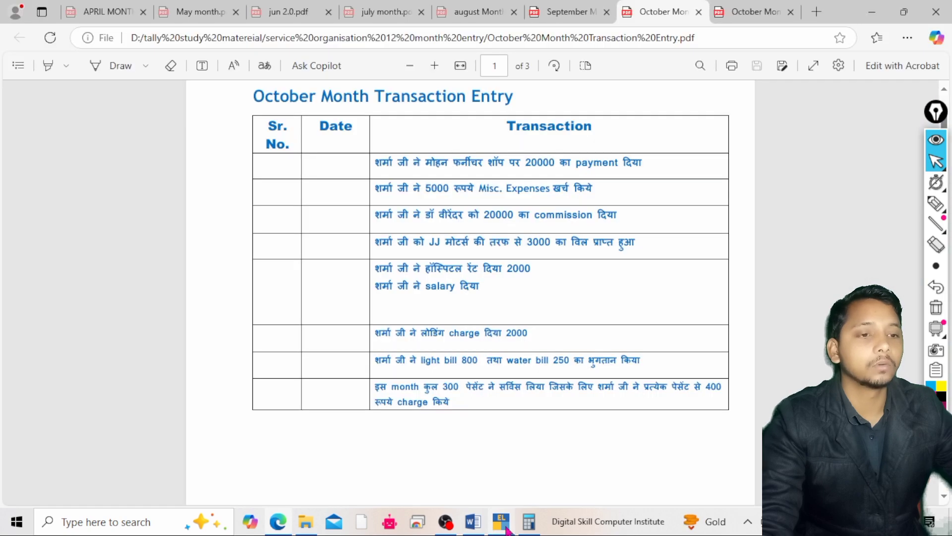
click(505, 528)
text(1-)
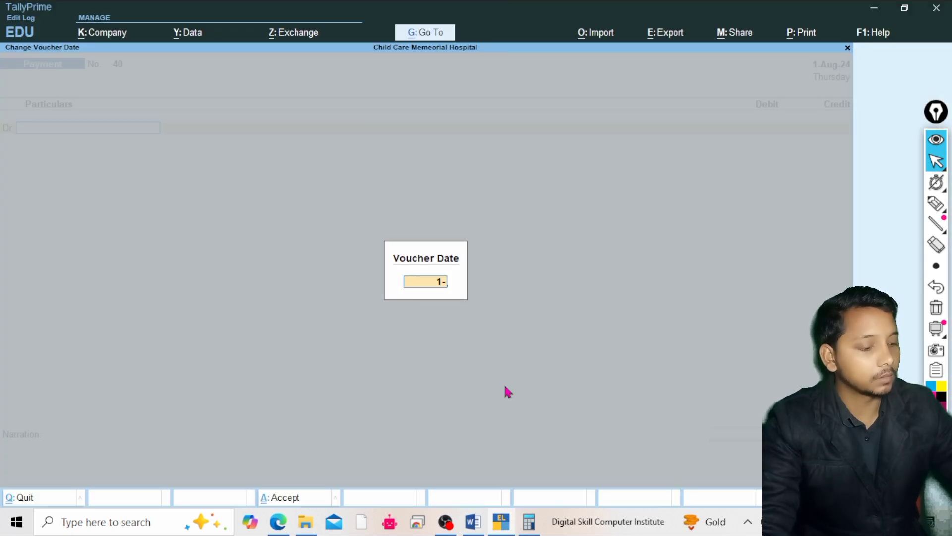
text(10-2024)
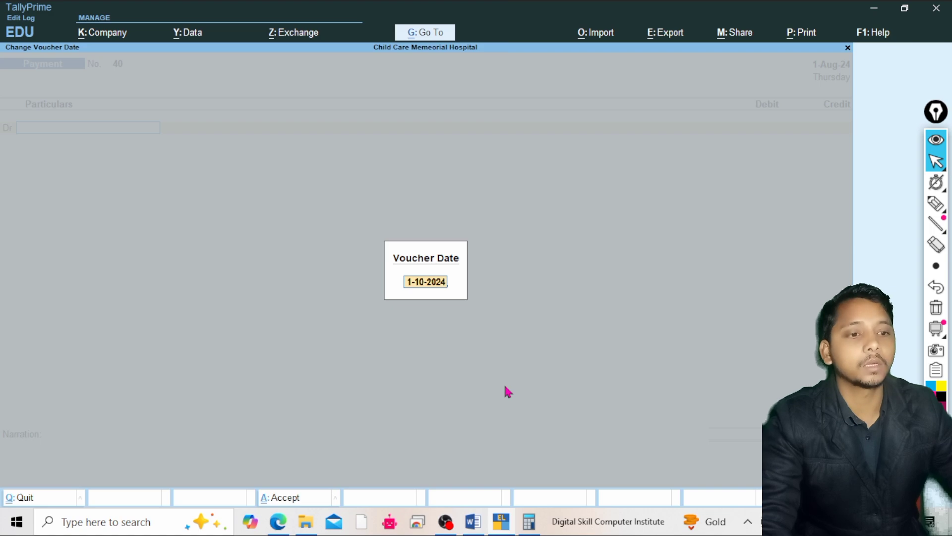
key(Return)
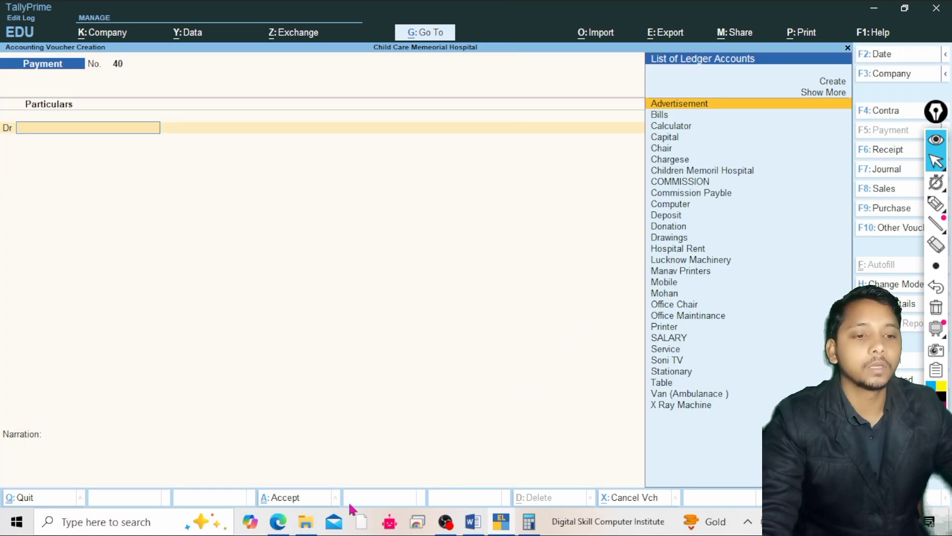
Recheck the first transaction in the PDF, and start a new ledger named Mohan Furniture Shop from the payment voucher's debit line.
click(285, 528)
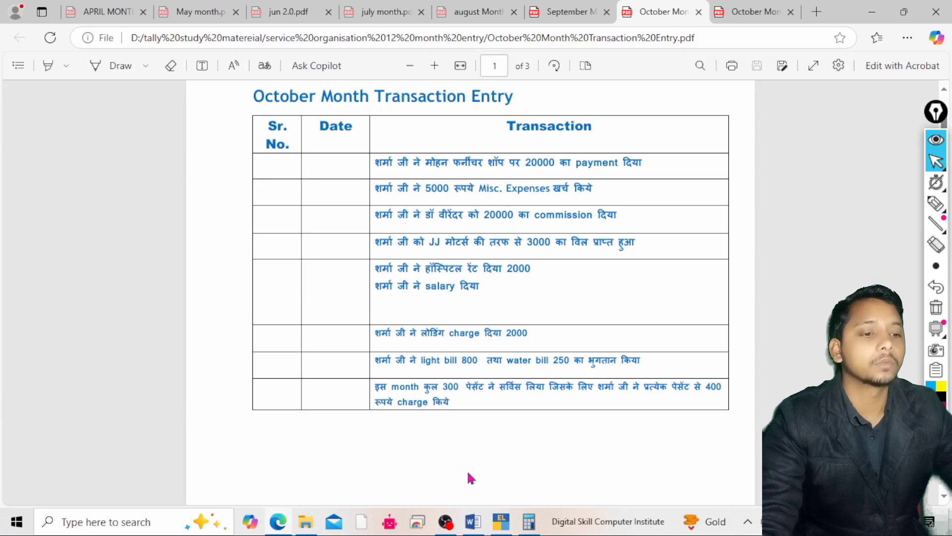
click(501, 521)
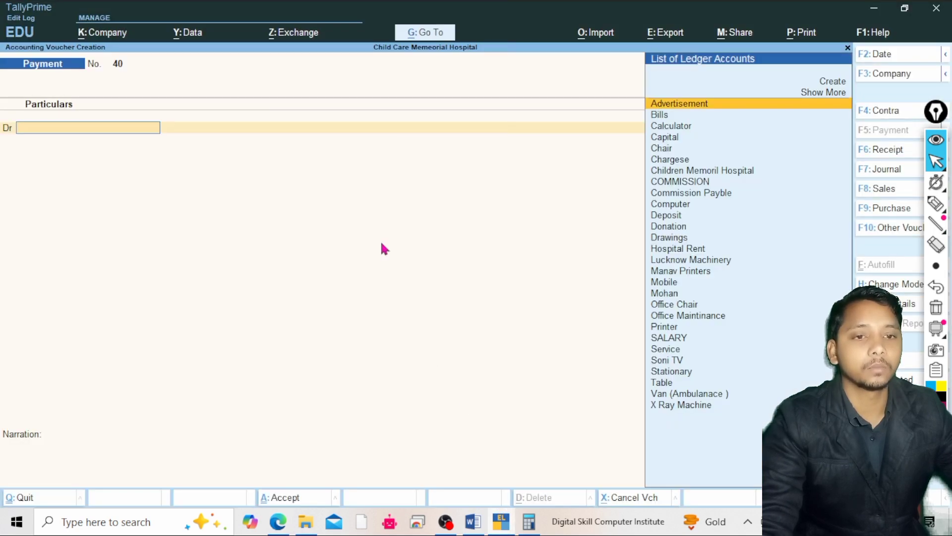
key(Up)
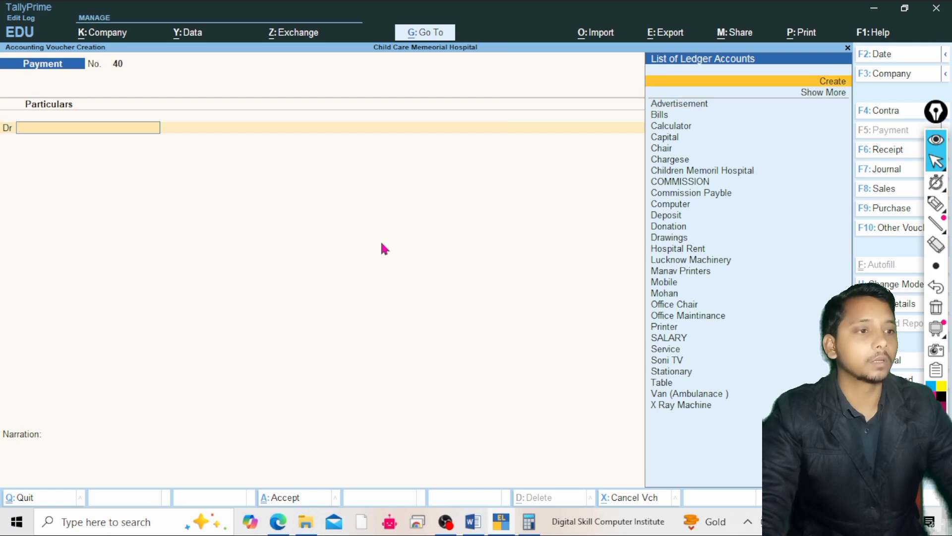
key(Return)
text(M)
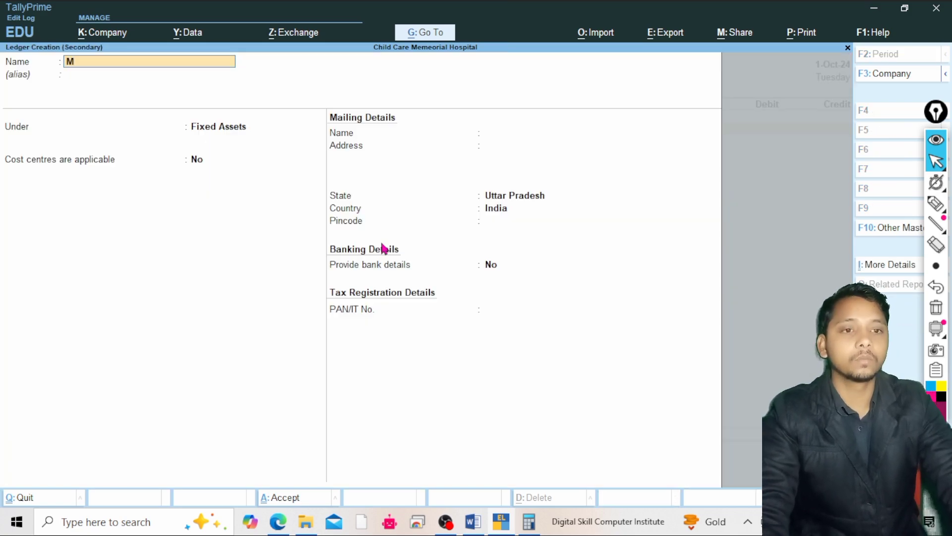
text(oha)
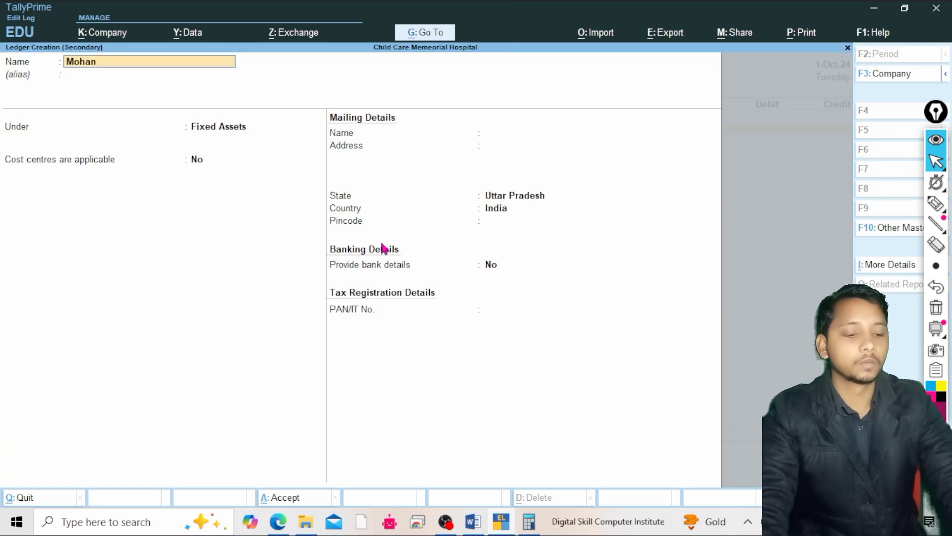
text(n)
key(Return)
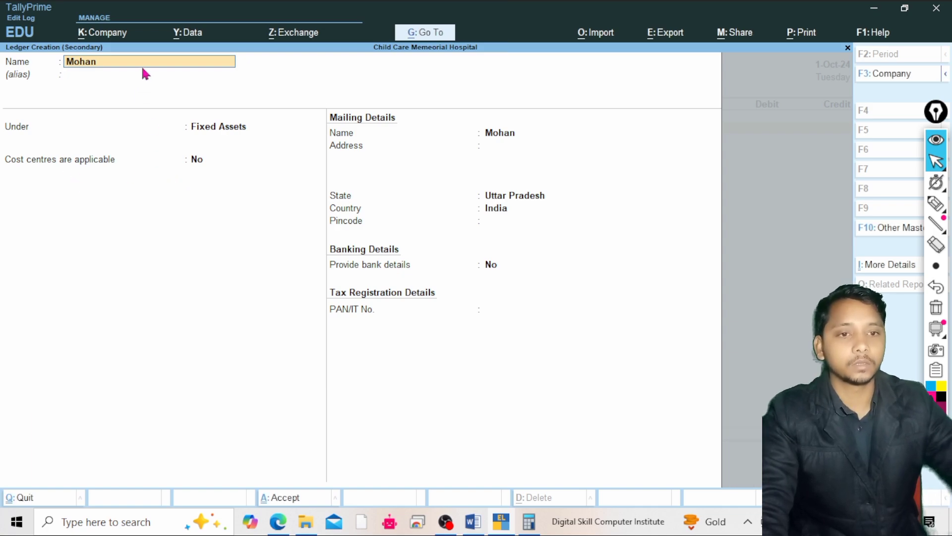
text(Moh)
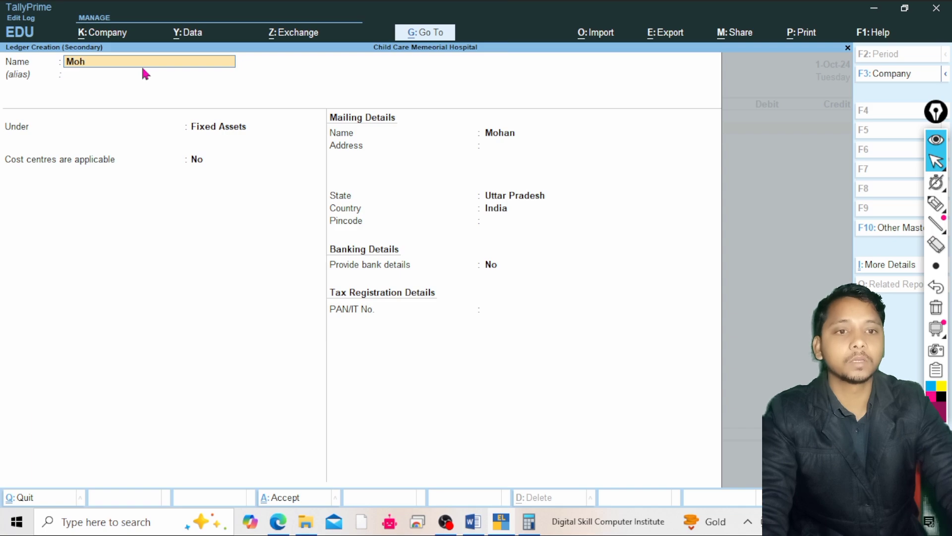
text(an Fur)
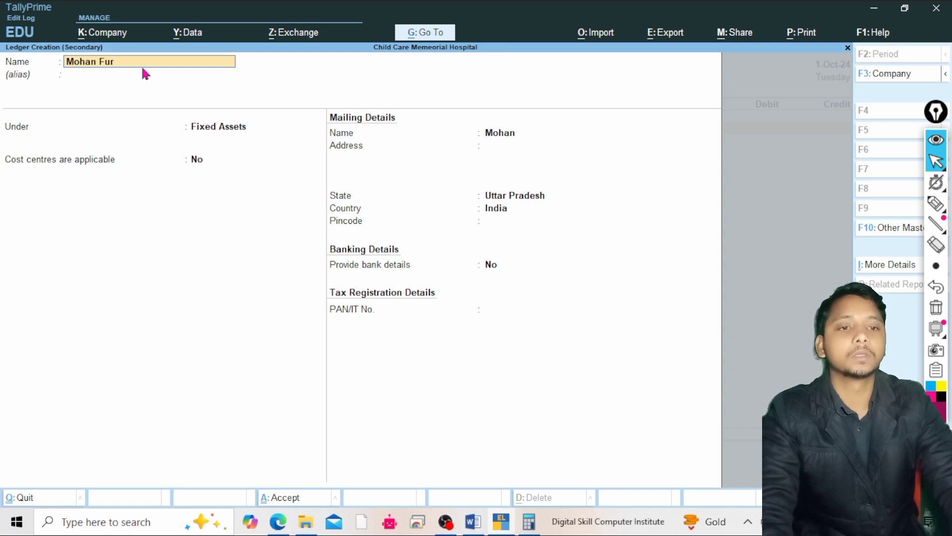
text(n)
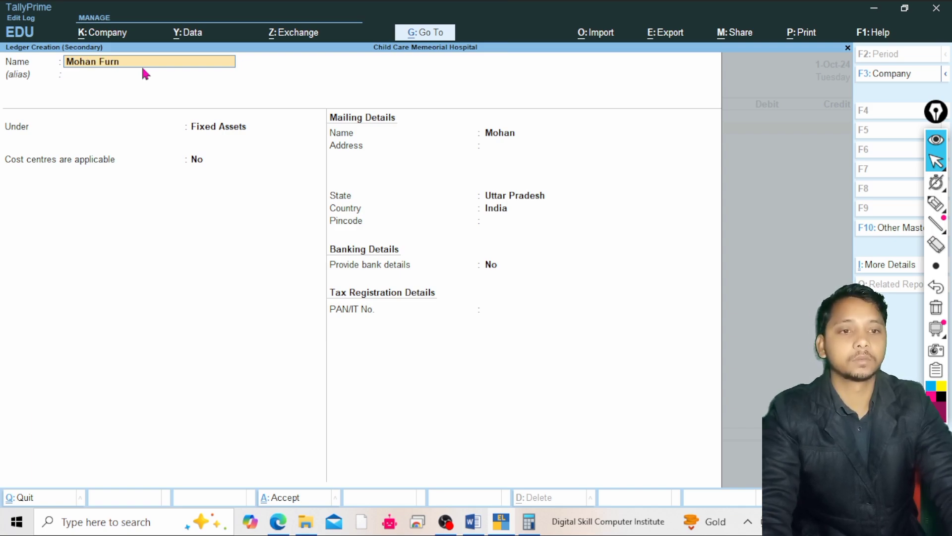
text(it)
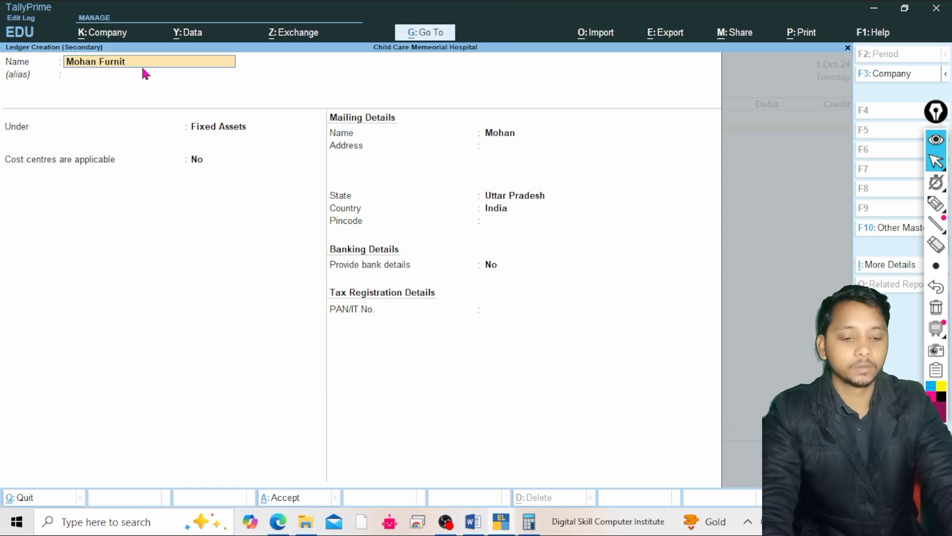
text(ure Shop)
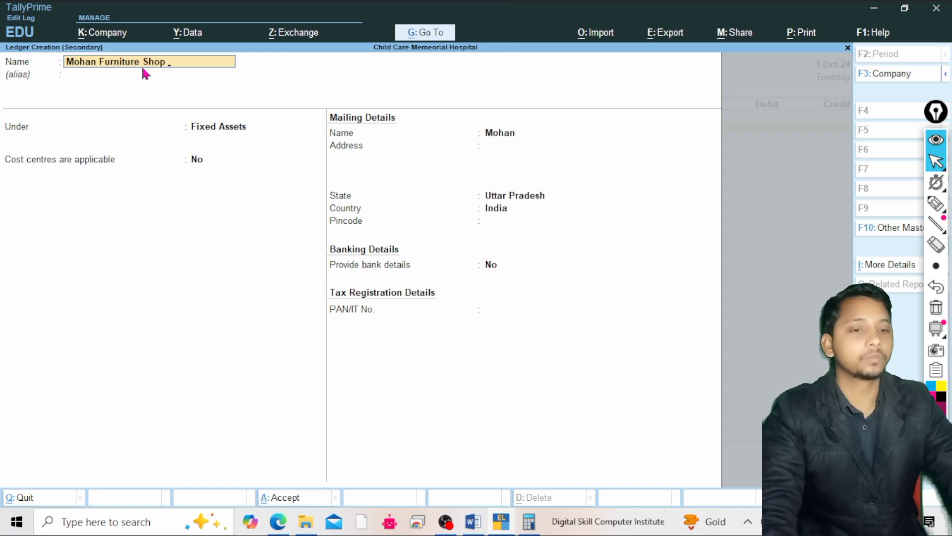
key(Return)
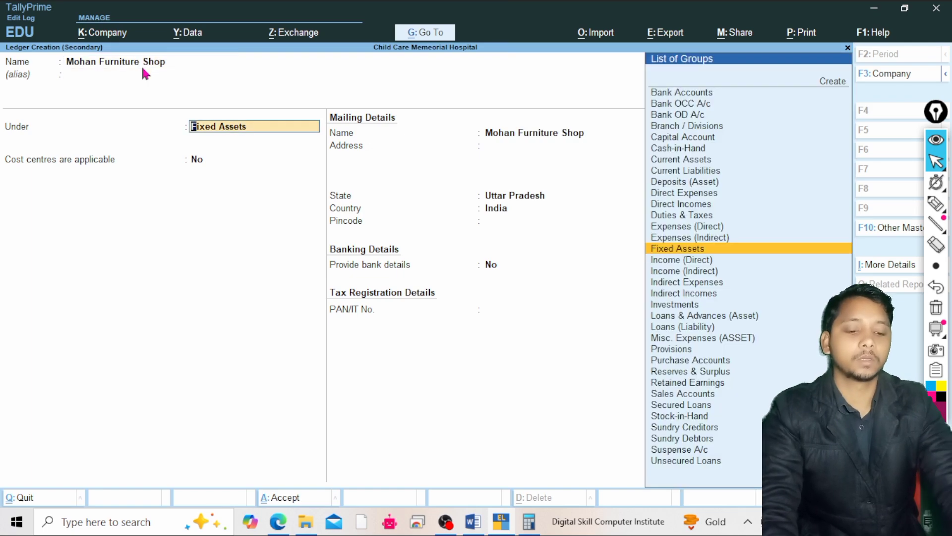
Place the Mohan Furniture Shop ledger under the Sundry Creditors group.
text(Su)
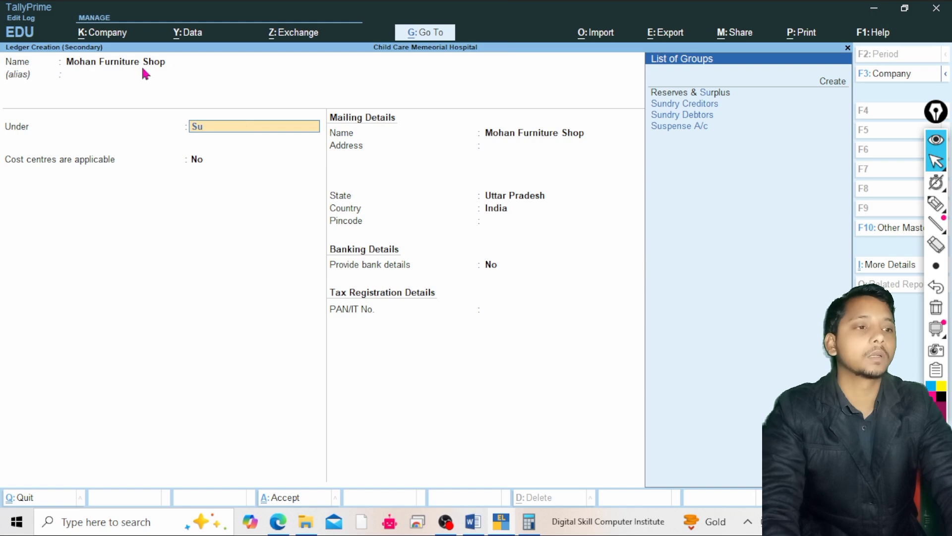
key(Down)
key(Down)
key(Up)
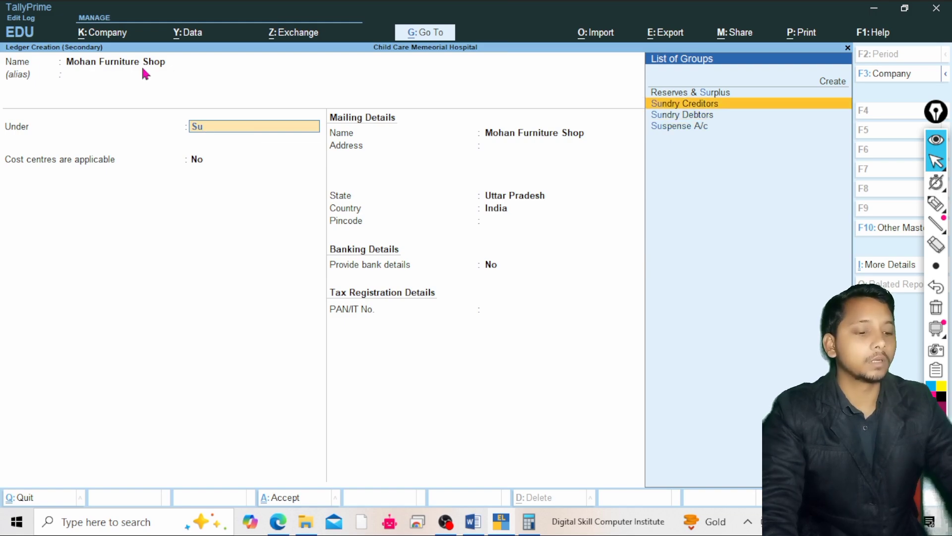
key(Return)
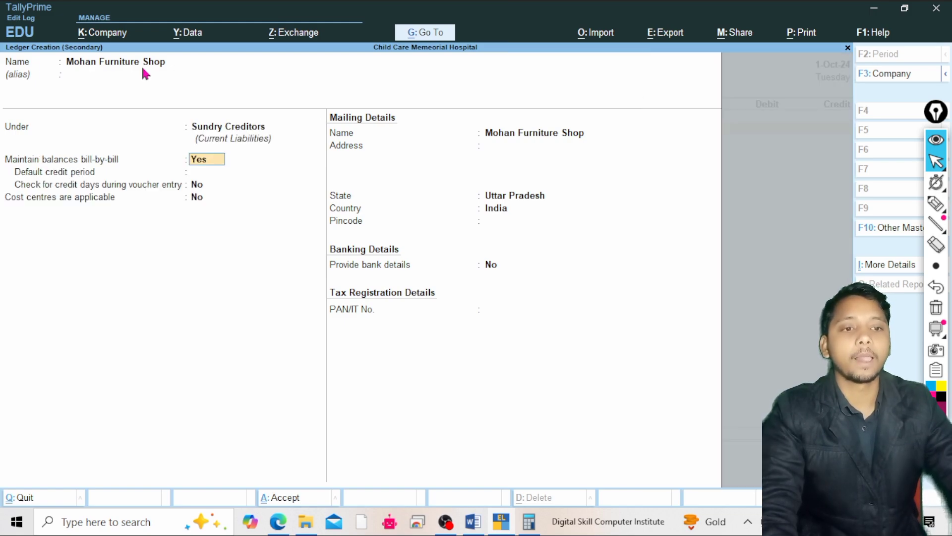
Keep bill-by-bill balances and all other defaults for the Mohan Furniture Shop ledger and save it.
key(Return)
key(Return)
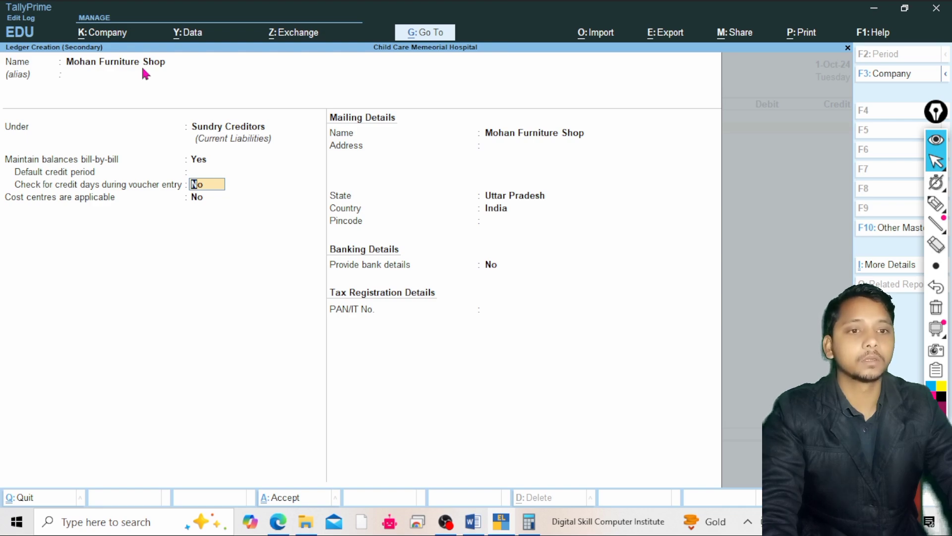
key(Return)
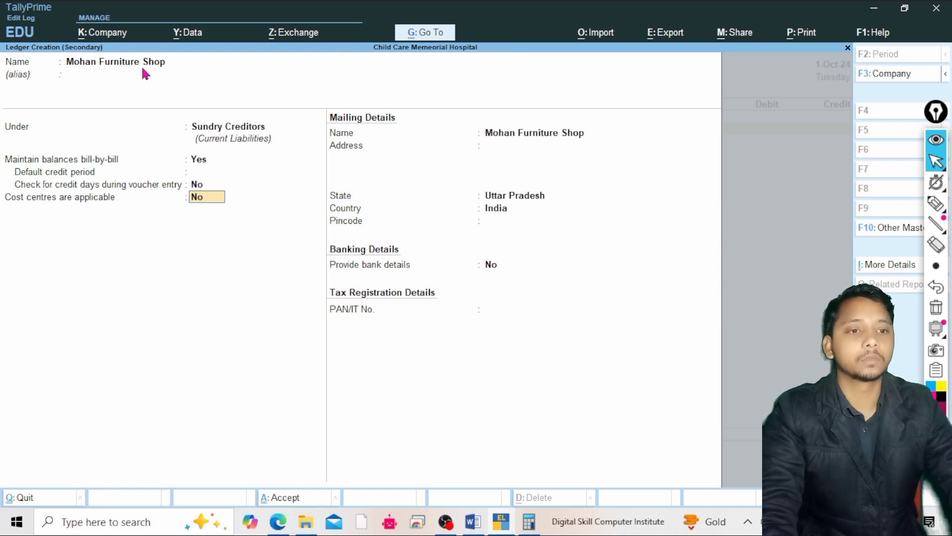
key(Return)
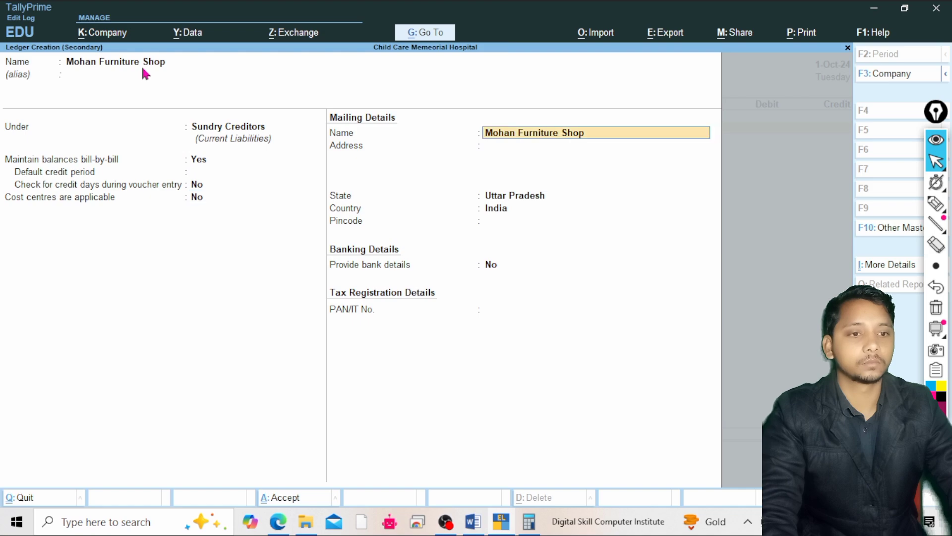
key(Return)
key(Return)
key(Return)
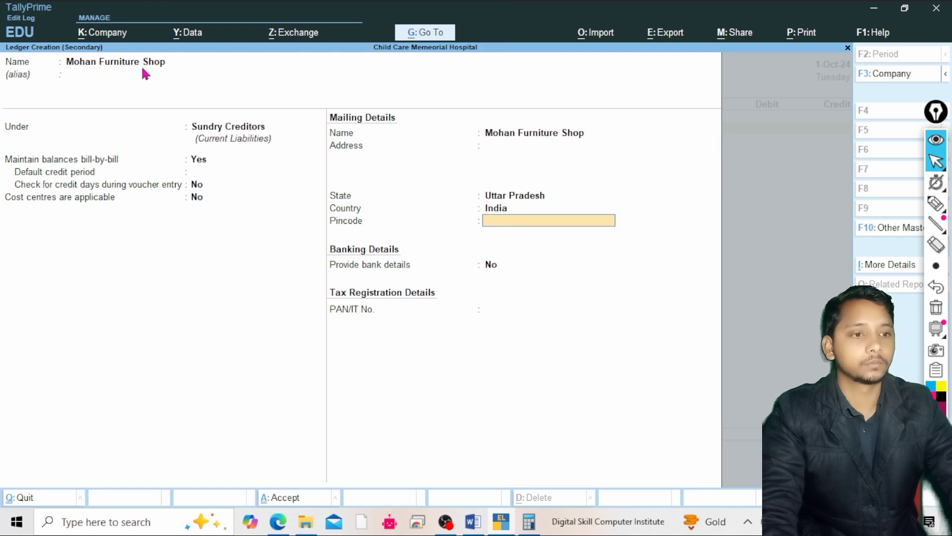
key(Return)
key(Return)
key(Return)
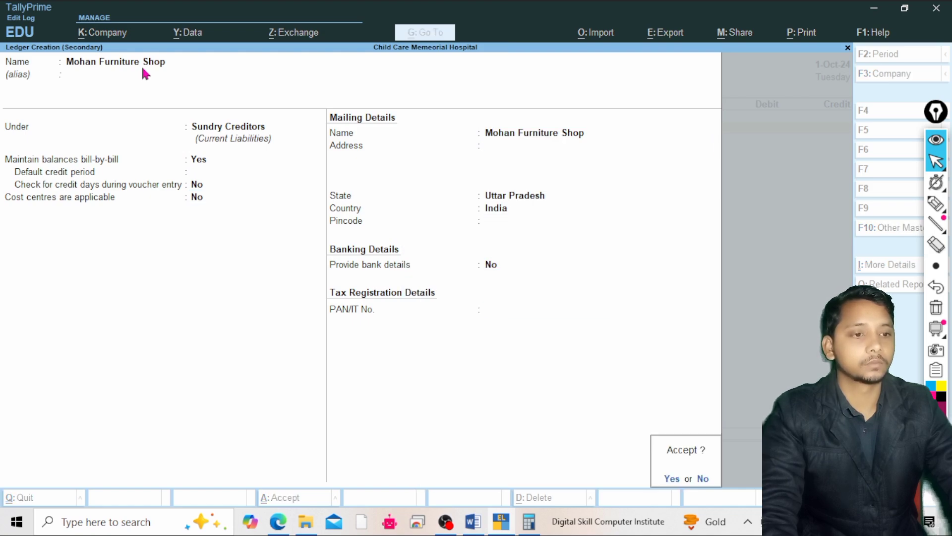
key(Return)
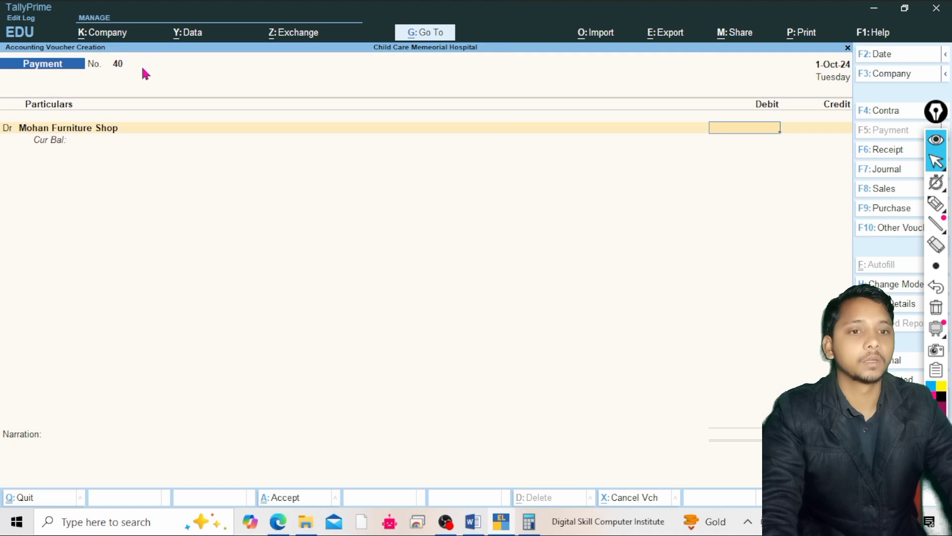
Debit Mohan Furniture Shop with 10000 and allocate it as a New Ref, keeping the default reference name.
text(10000)
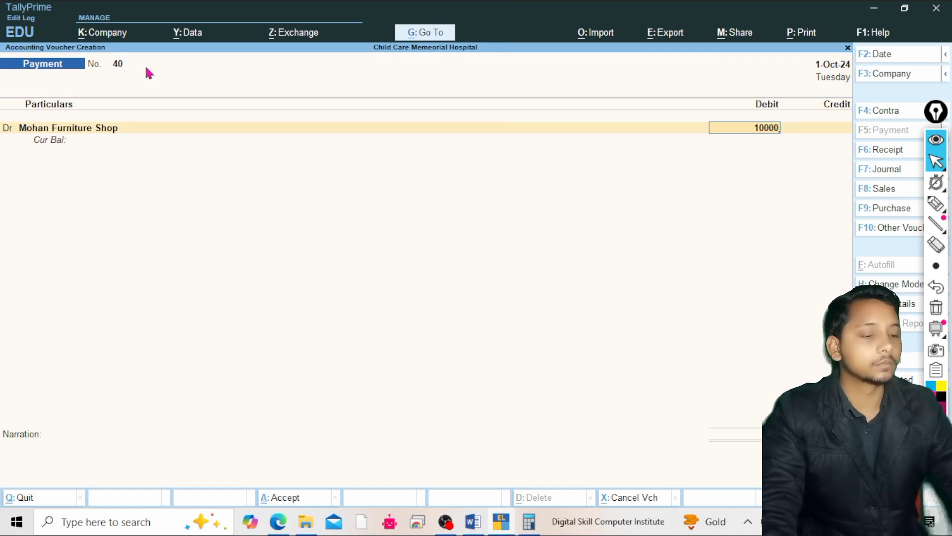
key(Return)
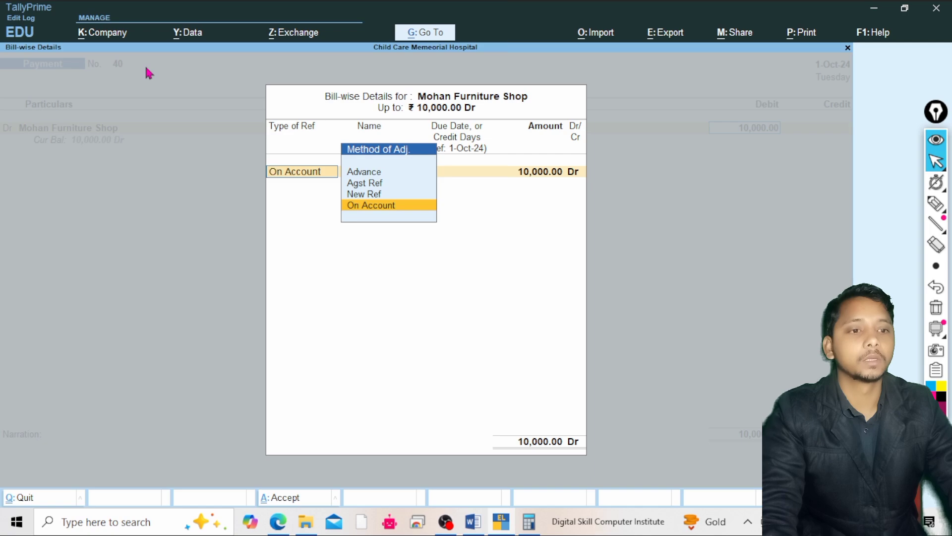
key(Up)
key(Return)
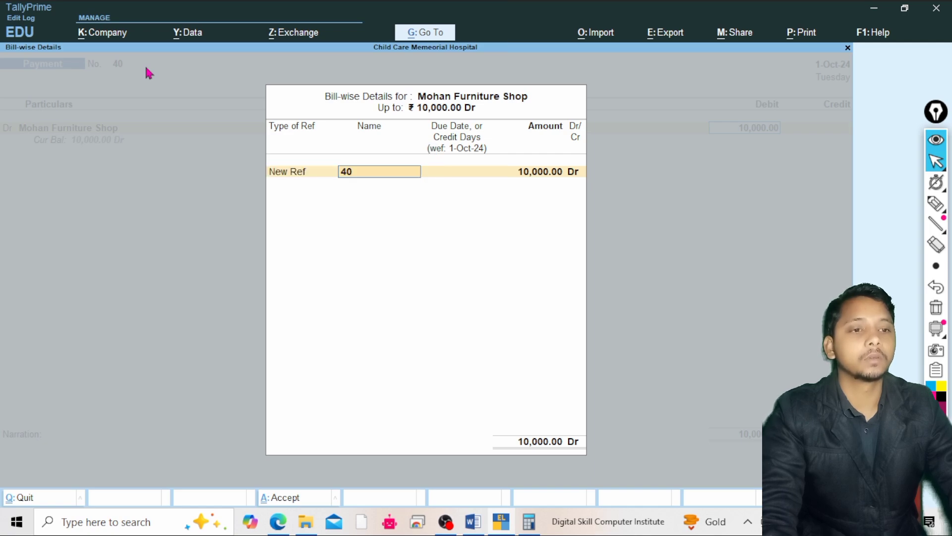
key(Return)
key(Return)
key(Return)
key(Return)
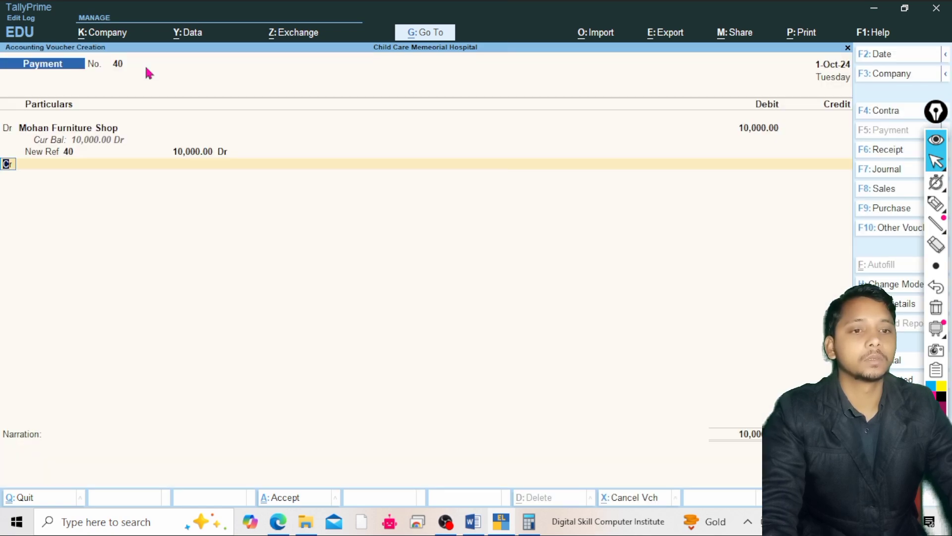
Credit Cash with the full 10000 and save the payment voucher with a blank narration.
key(Return)
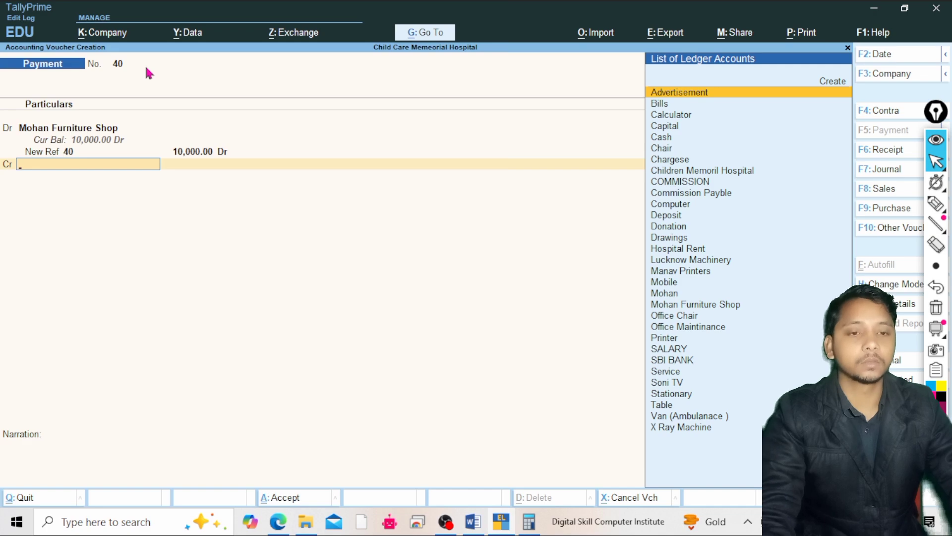
text(Cas)
key(Return)
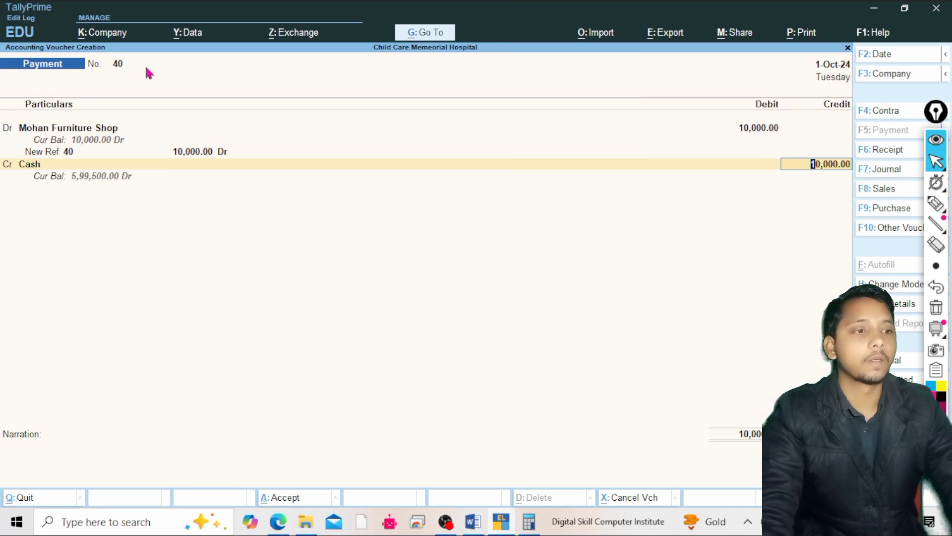
key(Return)
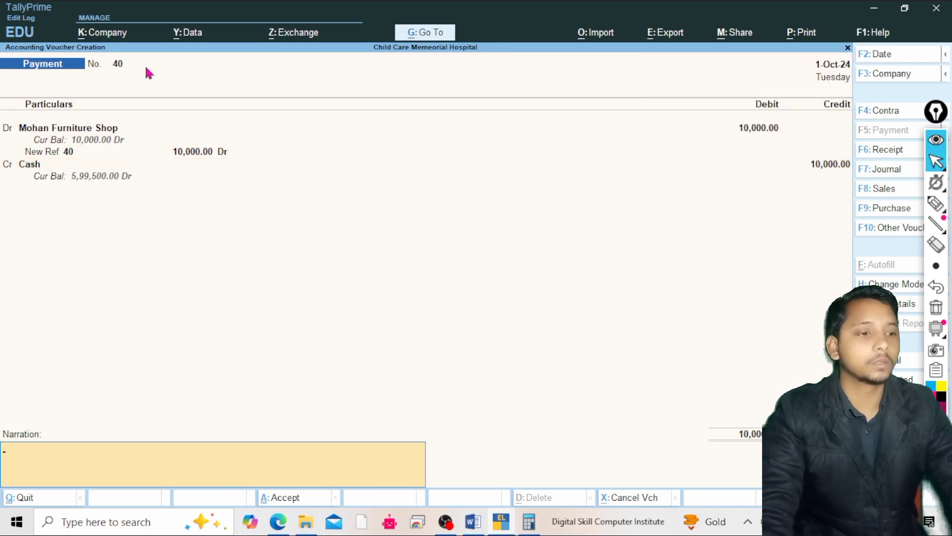
key(Return)
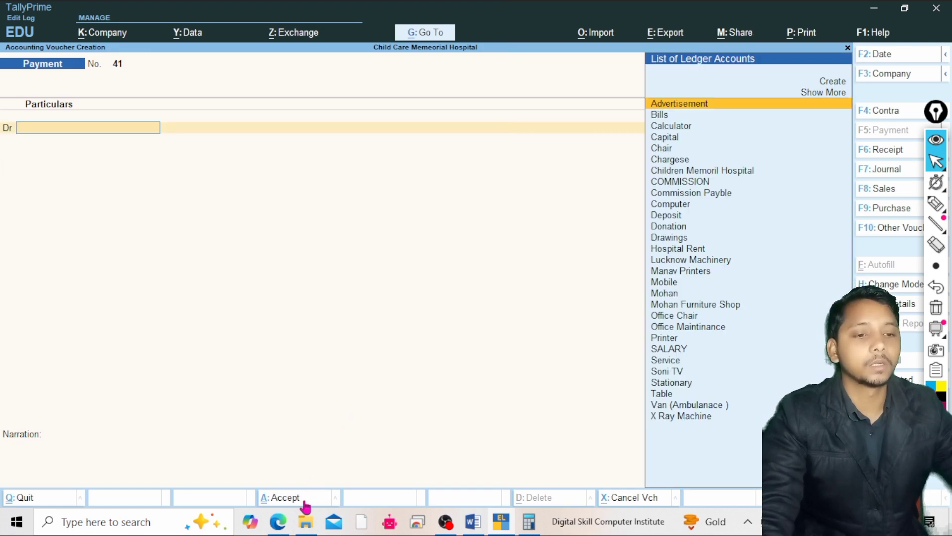
Review the first transaction in the October PDF in Edge, pen-marking its 20000 amount and clearing the marks.
click(277, 526)
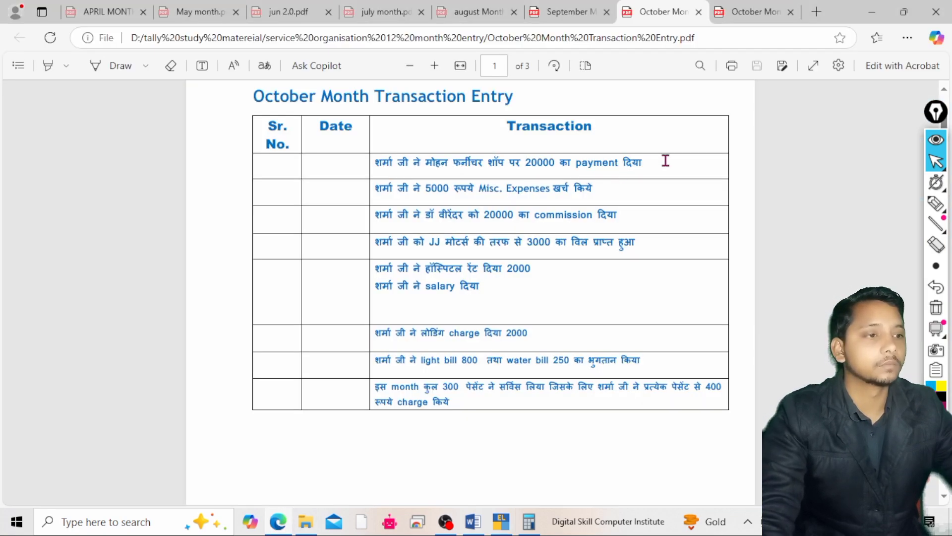
click(936, 203)
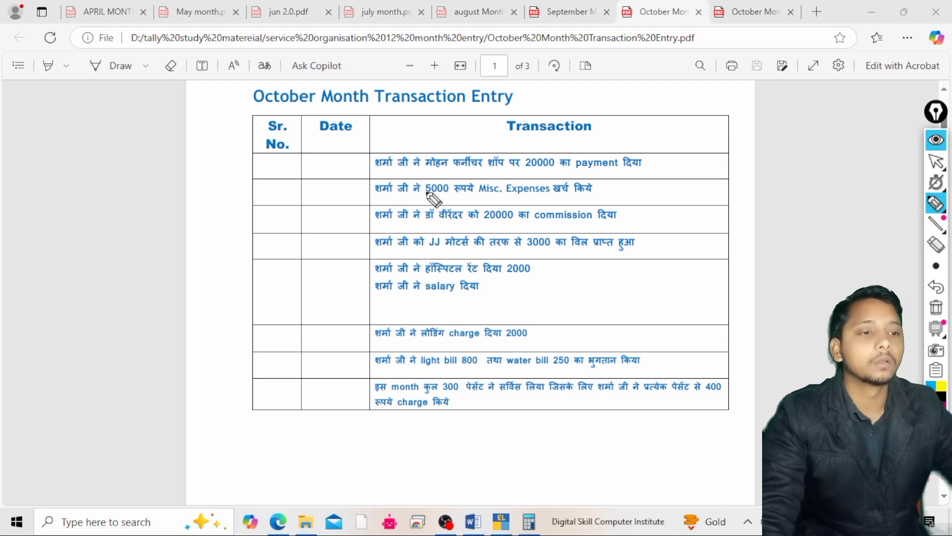
mouse_move(521, 170)
mouse_down()
mouse_move(541, 150)
mouse_move(522, 171)
mouse_up()
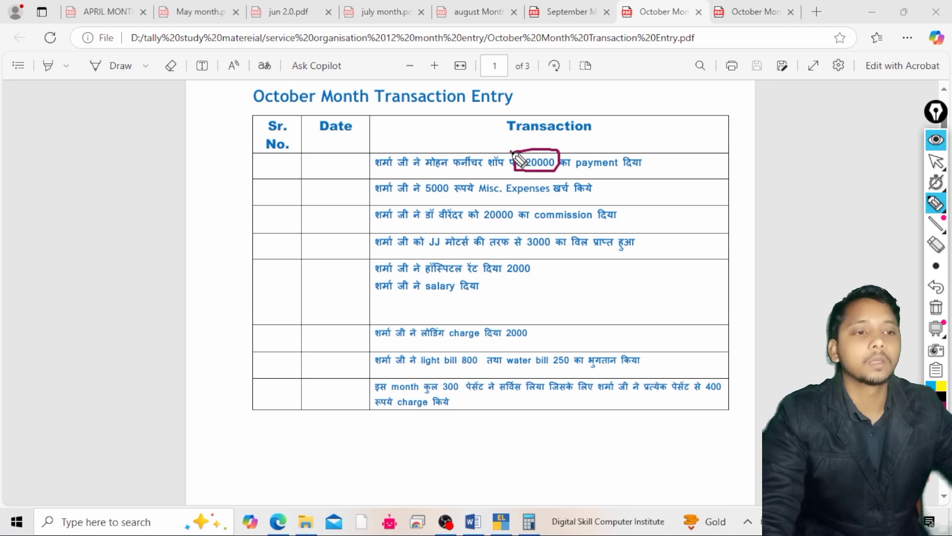
drag(514, 153, 467, 148)
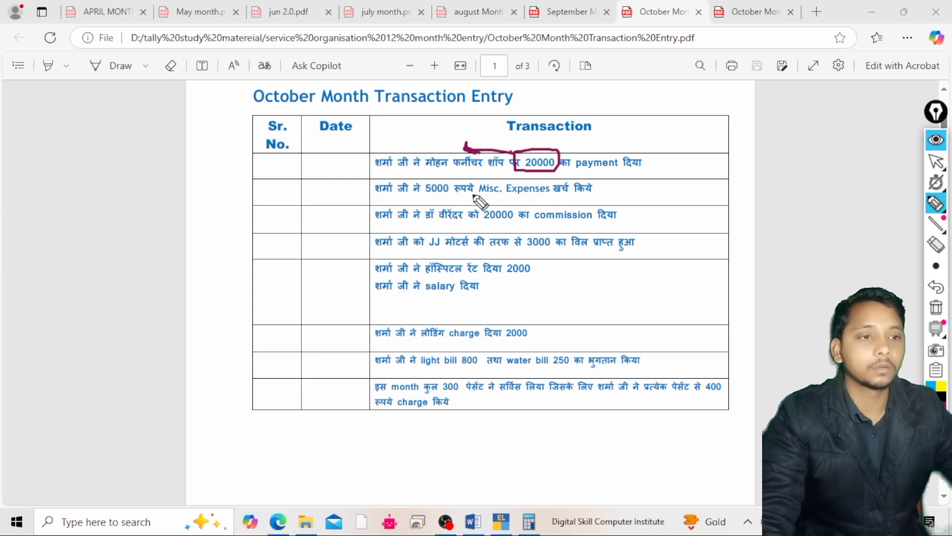
mouse_move(945, 232)
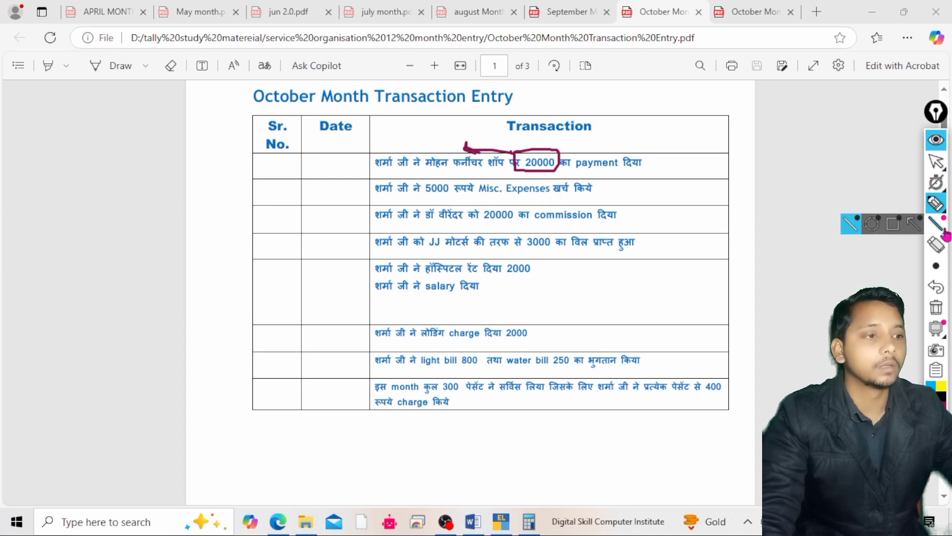
click(936, 307)
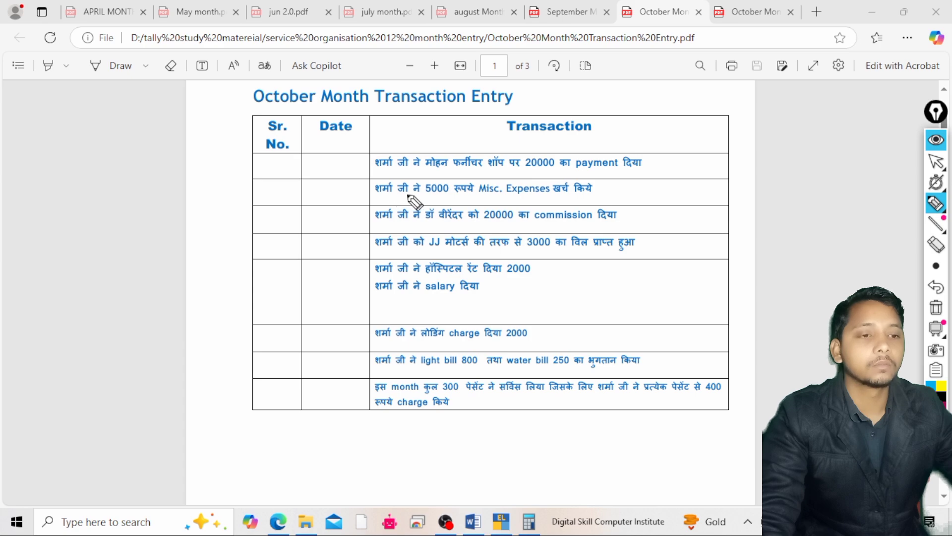
Circle 5000 and underline Misc. Expenses in the second transaction, adding a small pen mark after the text and returning to the normal pointer.
mouse_move(430, 196)
mouse_down()
mouse_move(449, 192)
mouse_move(447, 181)
mouse_move(425, 184)
mouse_move(437, 197)
mouse_up()
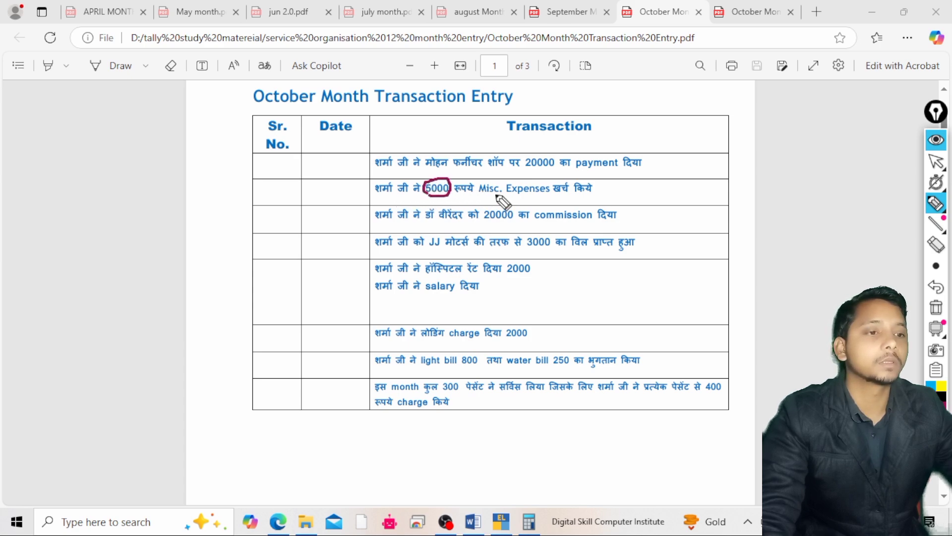
drag(495, 194, 548, 189)
mouse_move(950, 172)
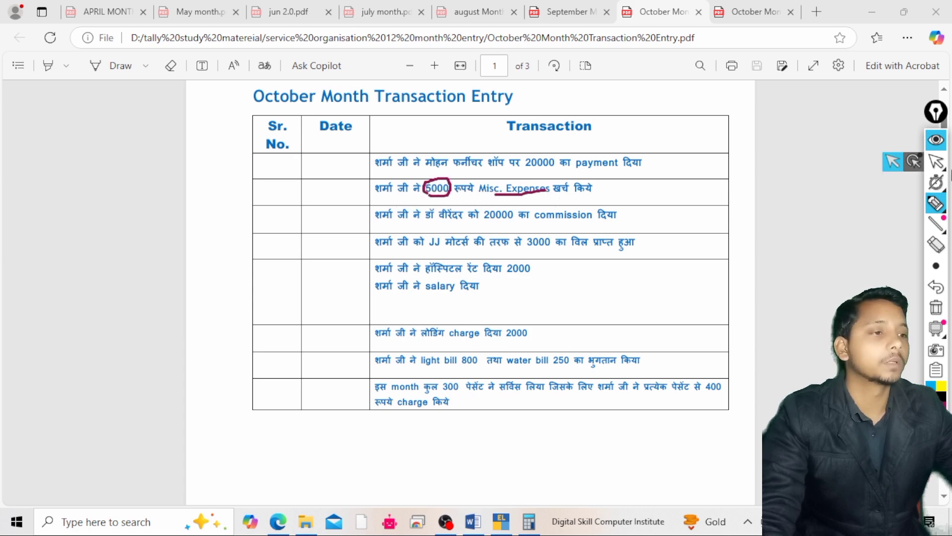
click(894, 164)
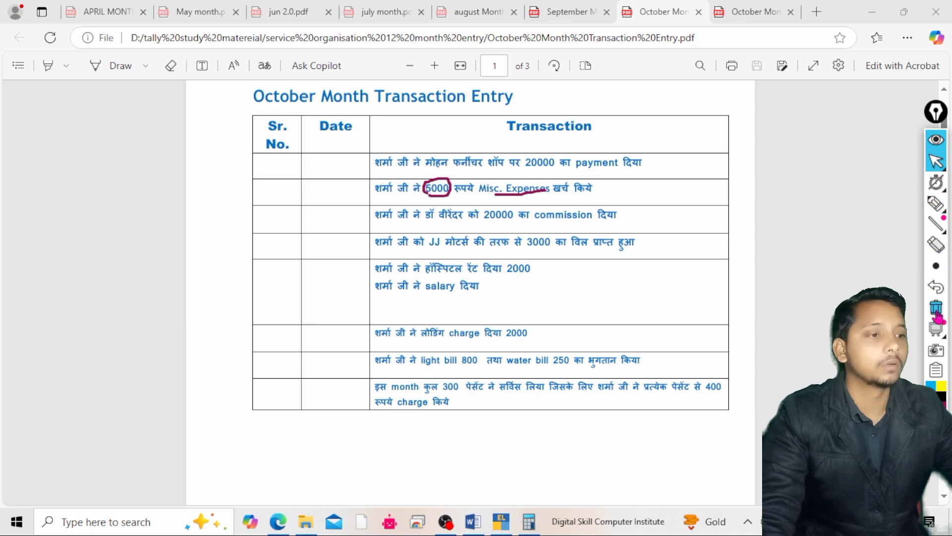
mouse_move(935, 215)
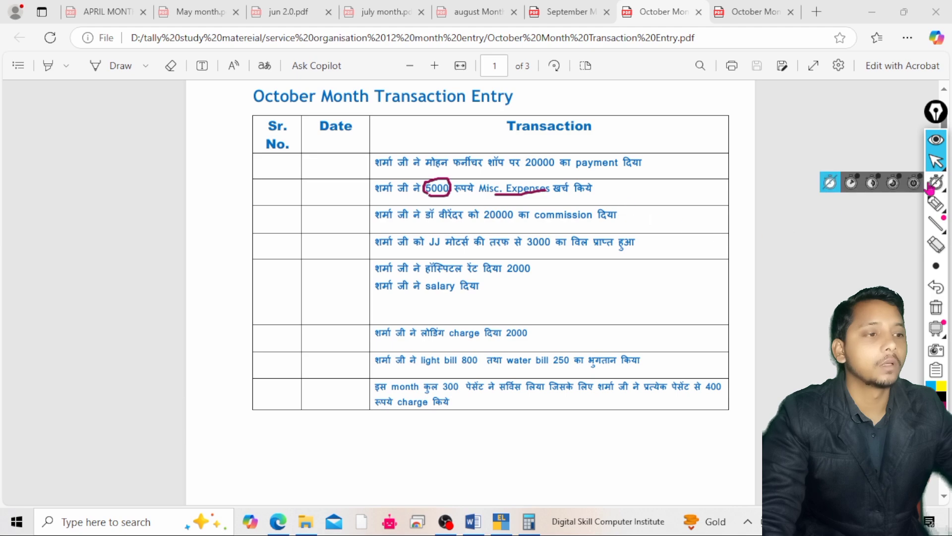
click(872, 204)
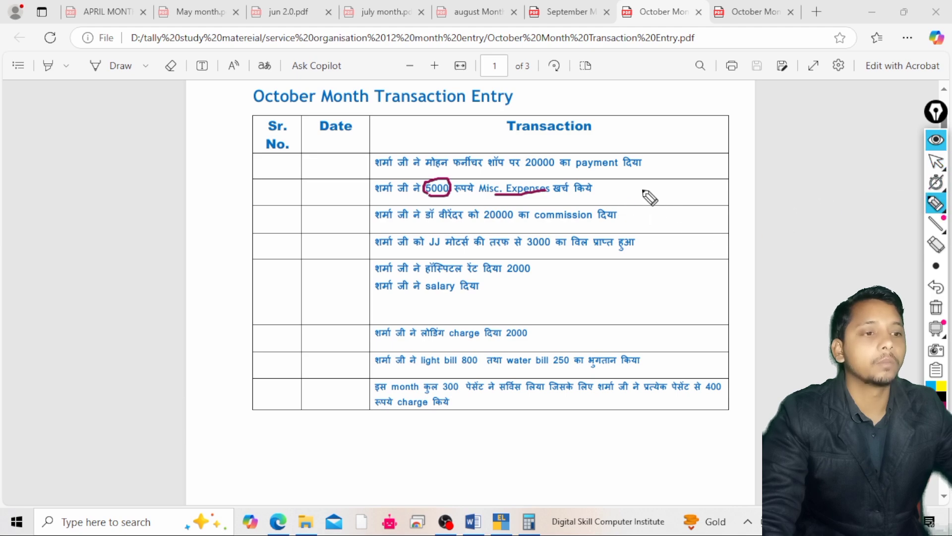
mouse_move(641, 187)
mouse_down()
mouse_move(642, 206)
mouse_move(655, 198)
mouse_move(670, 207)
mouse_up()
click(932, 166)
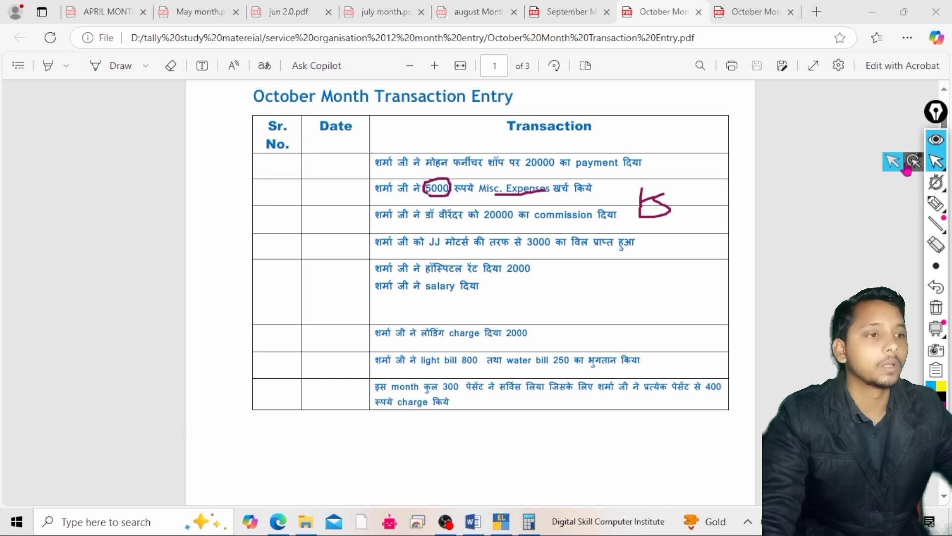
Switch to TallyPrime and create a new ledger named Misc Expenses from the payment voucher's debit line, leaving the alias blank.
click(500, 521)
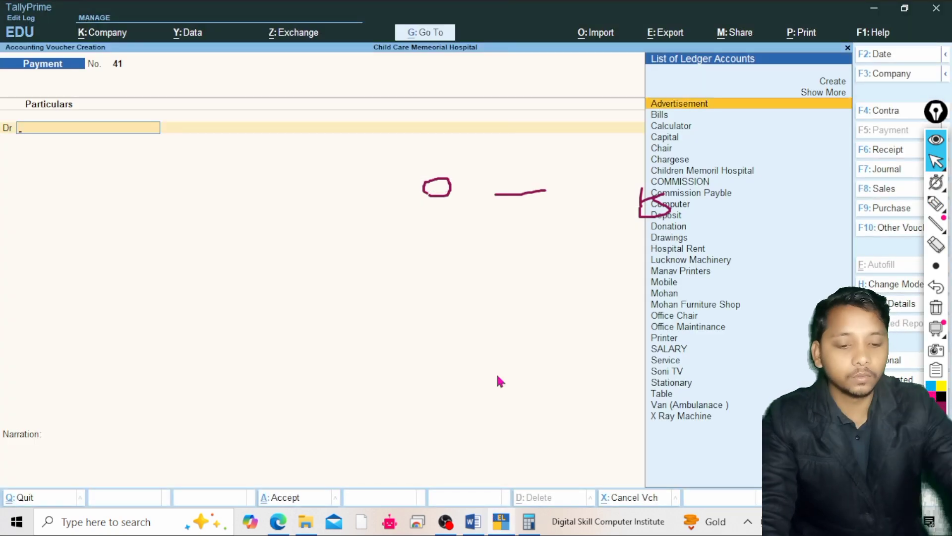
key(Up)
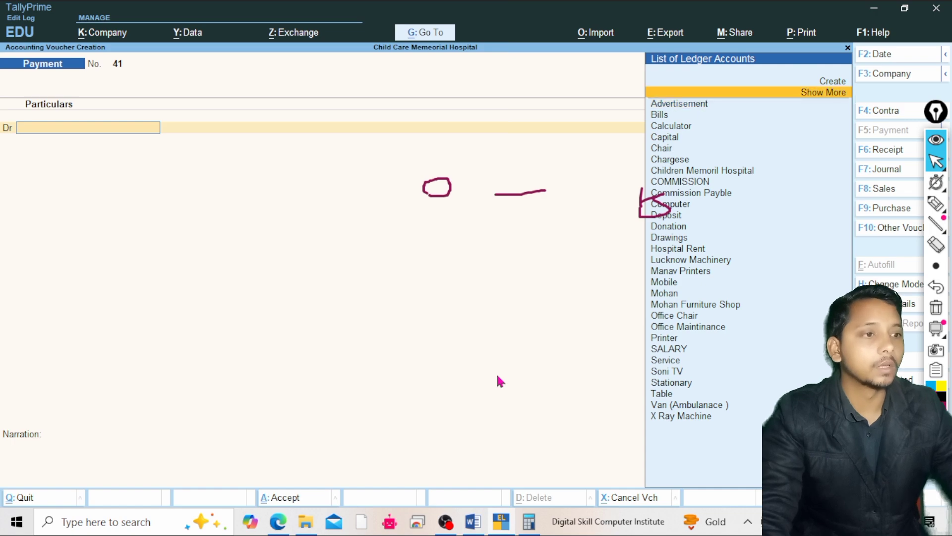
key(Up)
key(Return)
text(M)
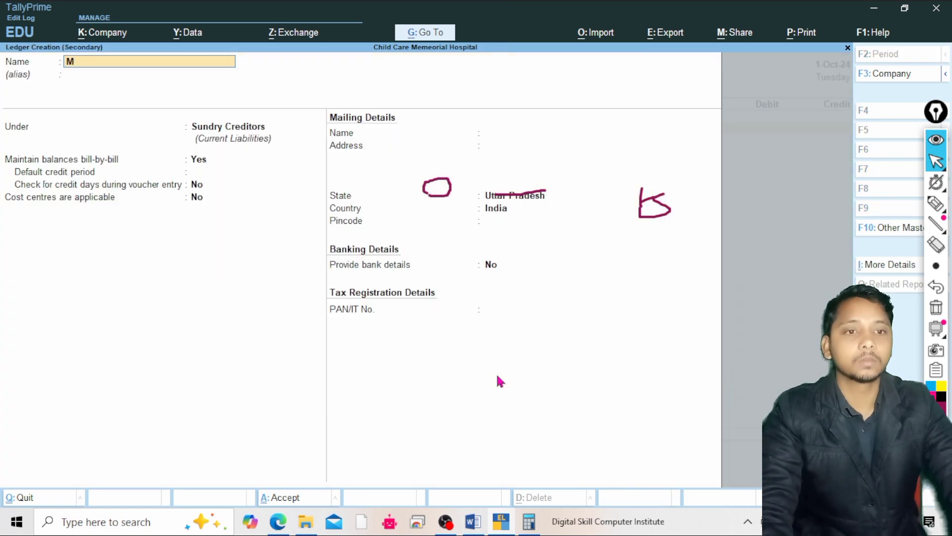
text(isc E)
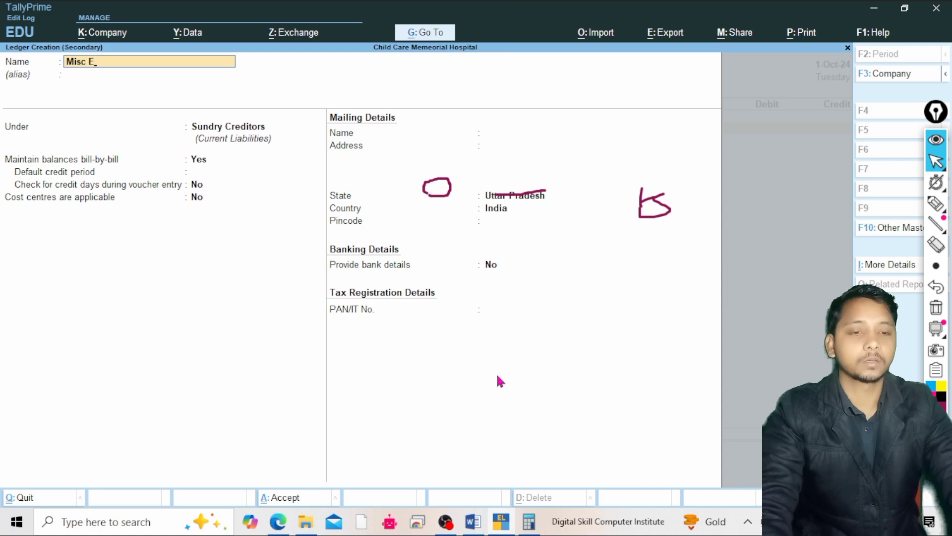
text(xpen)
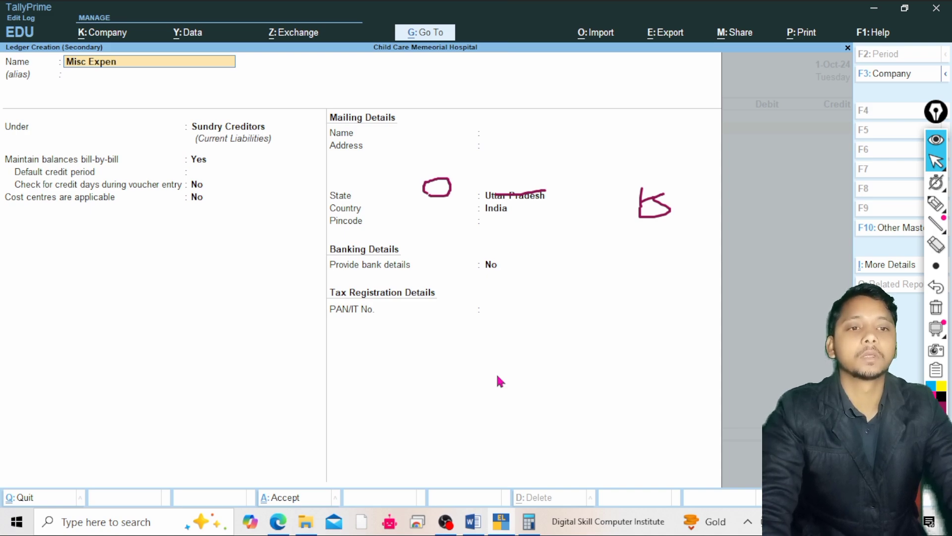
text(se)
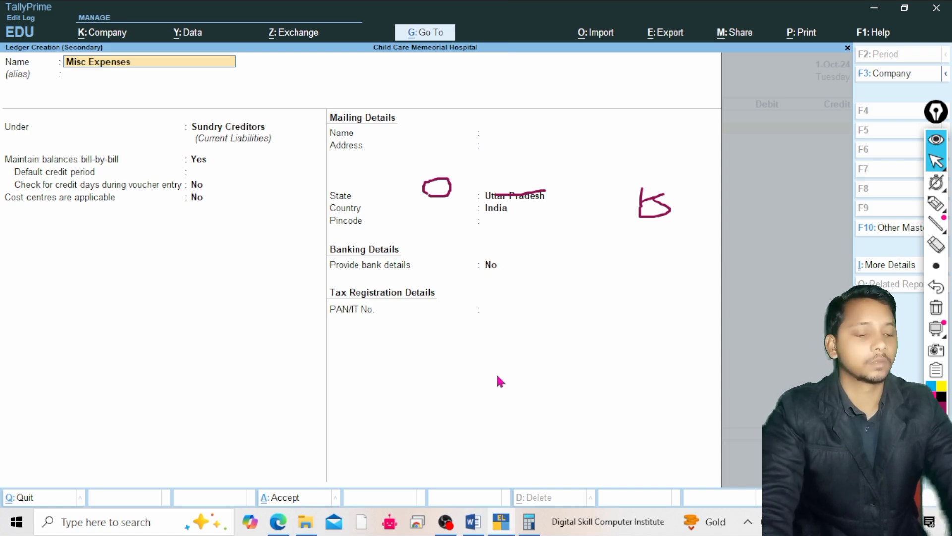
text(s)
key(Return)
key(Return)
Place the new ledger under the Misc. Expenses (ASSET) group, keep bank details at No and save it.
text(Mi)
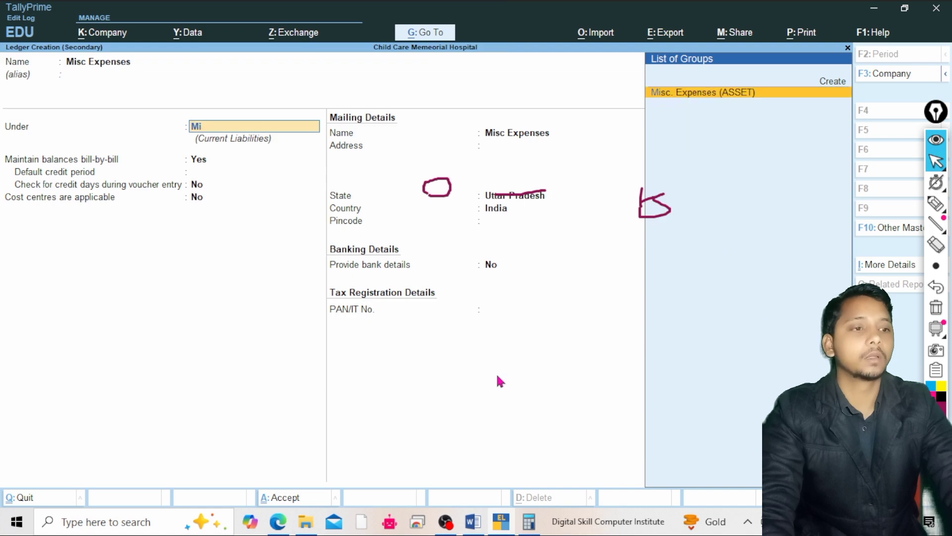
key(Return)
key(Return)
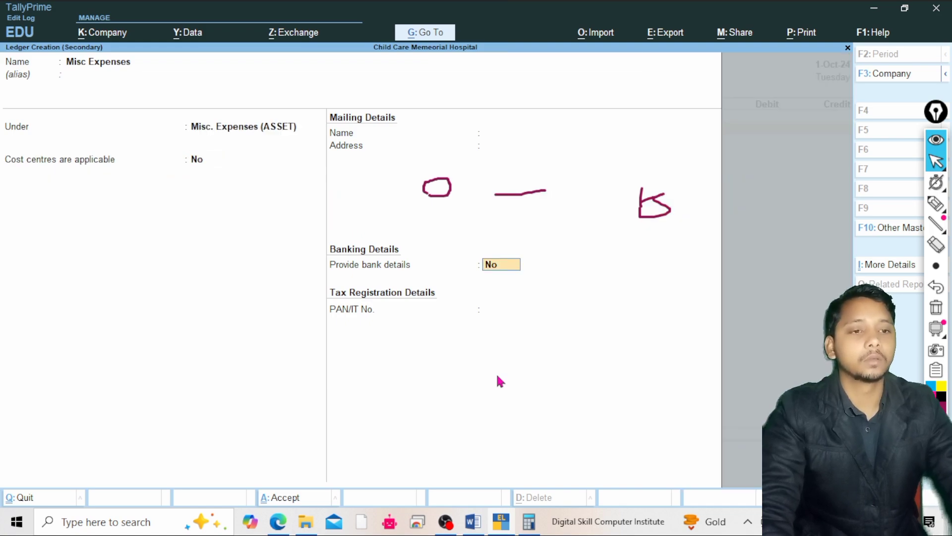
key(Return)
key(Return)
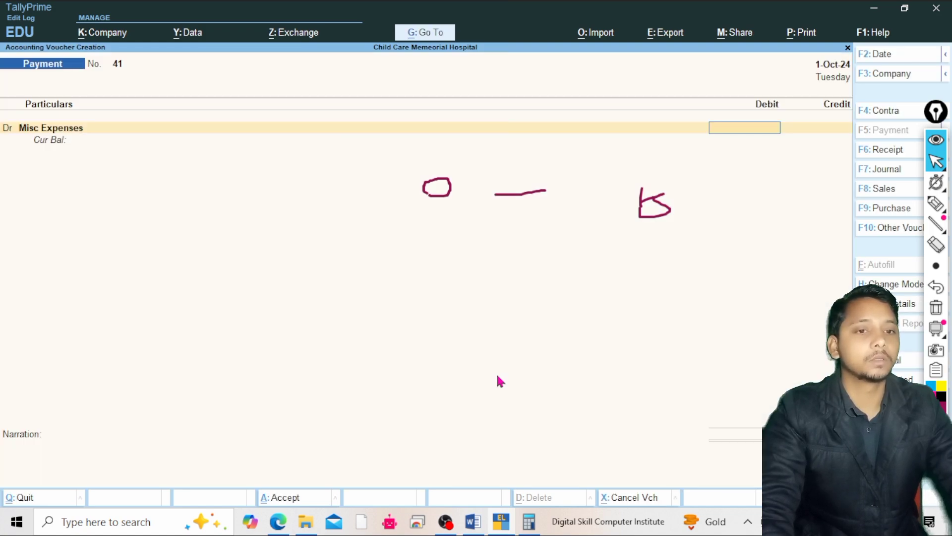
Debit Misc Expenses with 5000 against Cash and save the payment voucher with a blank narration, returning to the new voucher's debit ledger field.
text(5000)
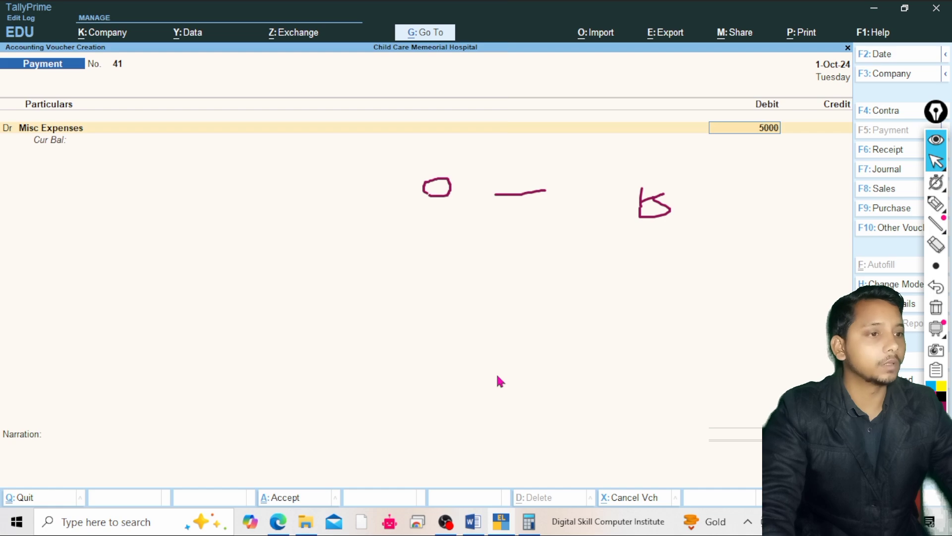
key(Return)
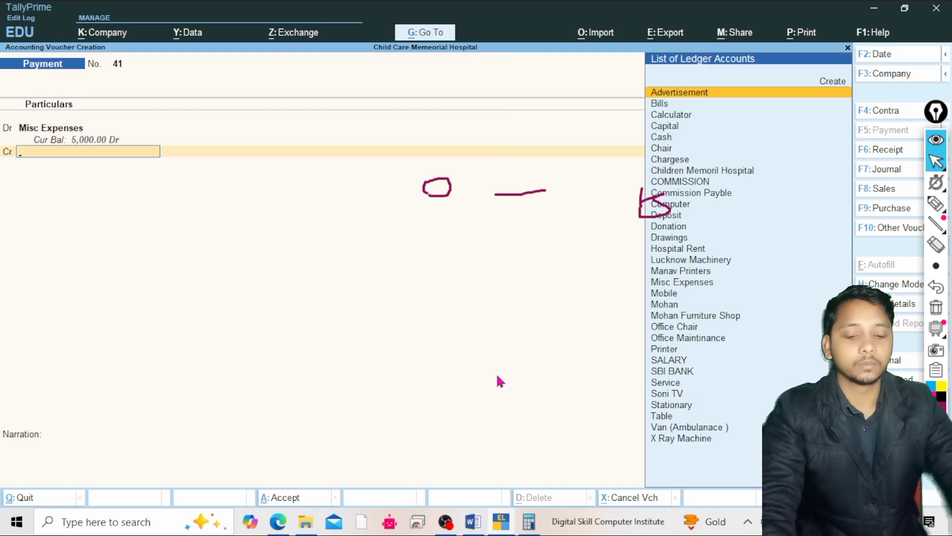
text(Cas)
key(Return)
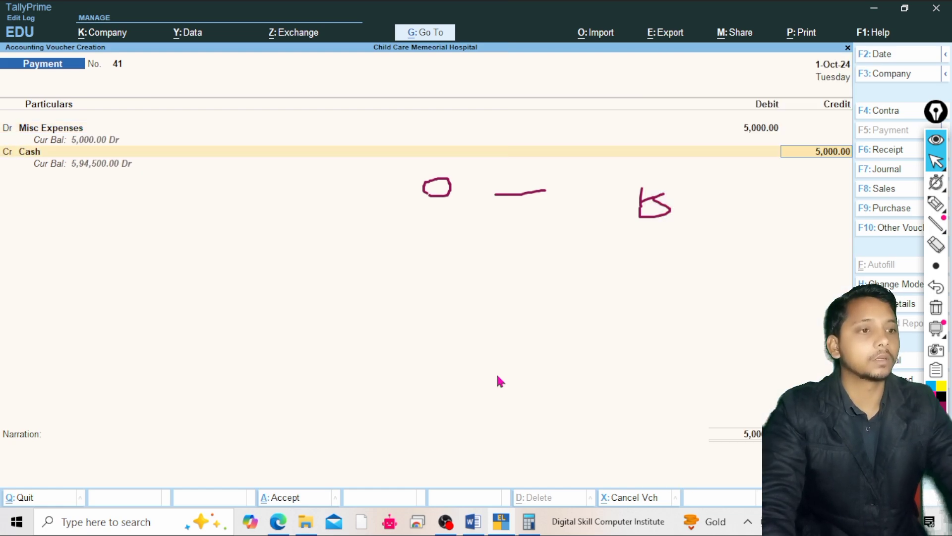
key(Return)
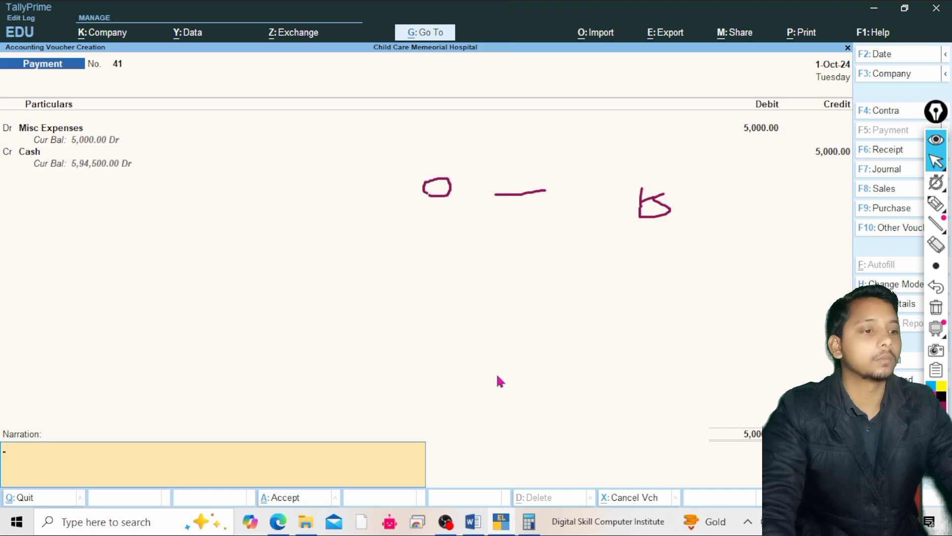
key(Return)
key(Return)
key(Return)
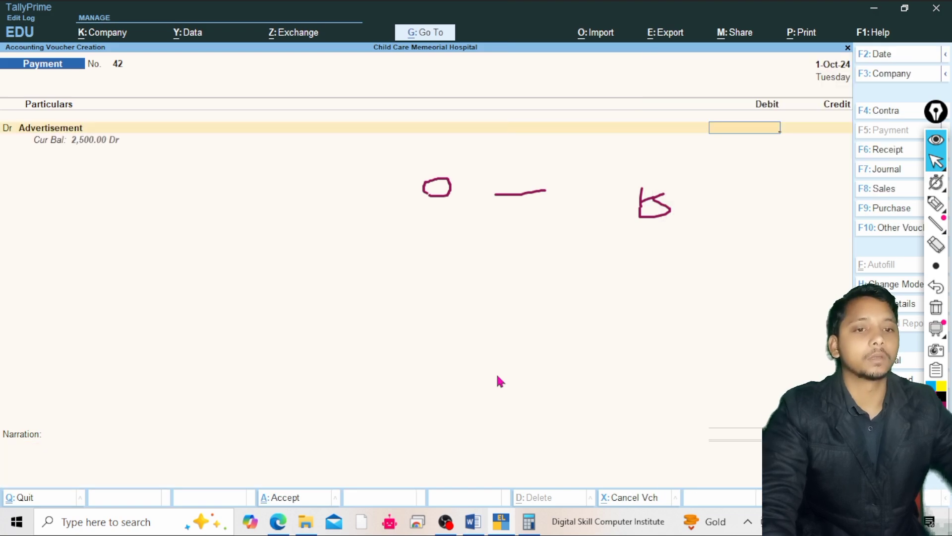
key(BackSpace)
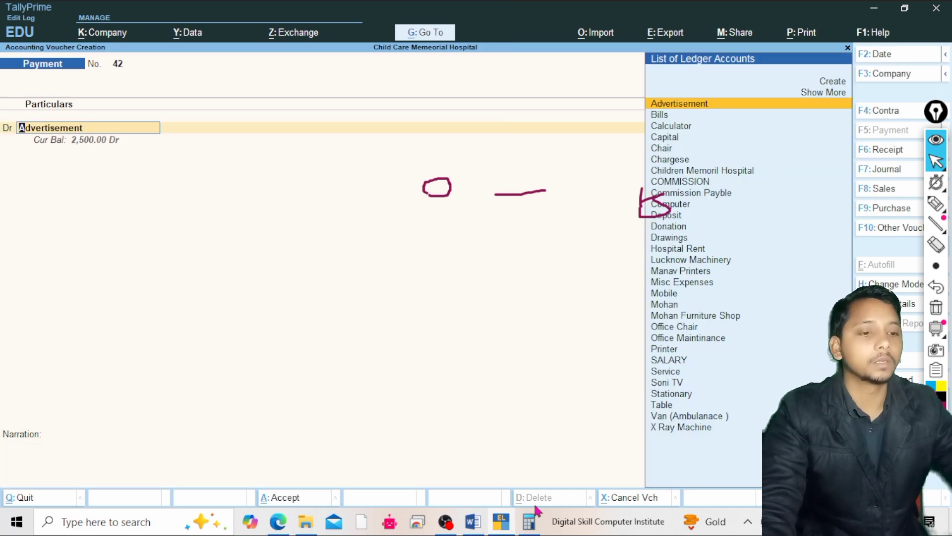
Switch to the October PDF in Edge, replace the old pen marks with underlines on the 20000 commission transaction, and restore the normal pointer.
click(281, 528)
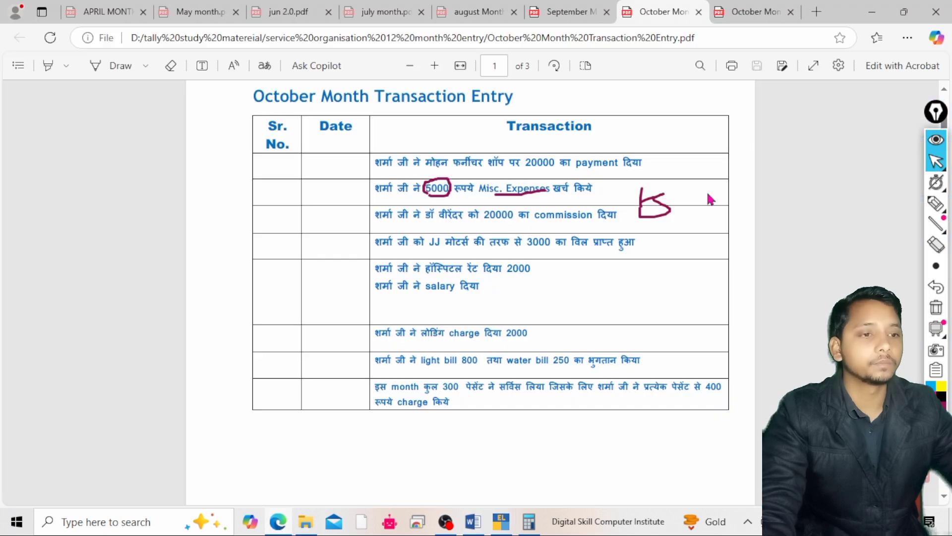
click(936, 203)
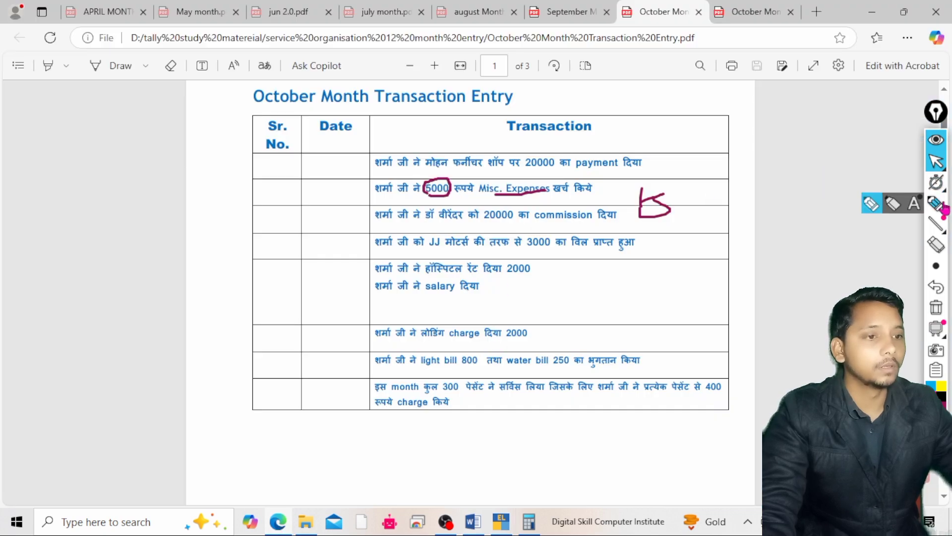
click(936, 307)
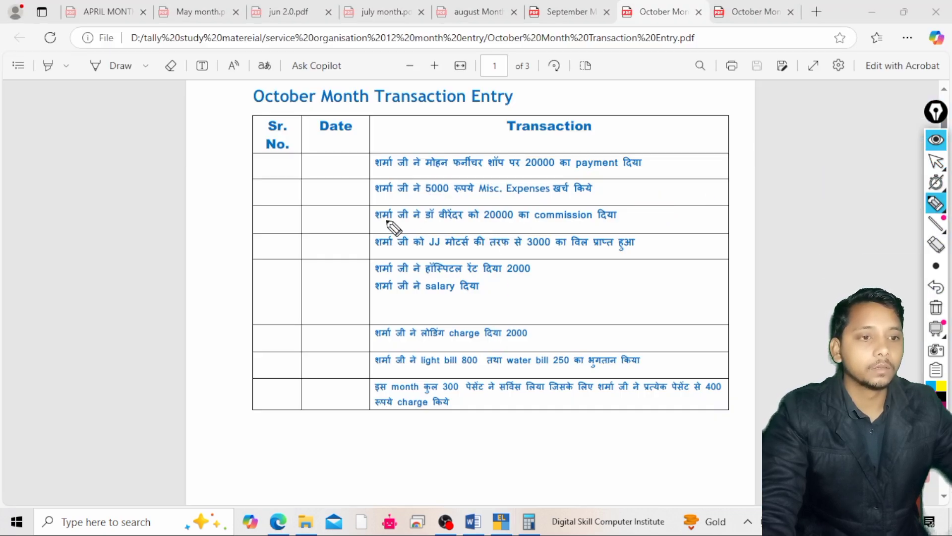
drag(385, 221, 630, 218)
click(464, 221)
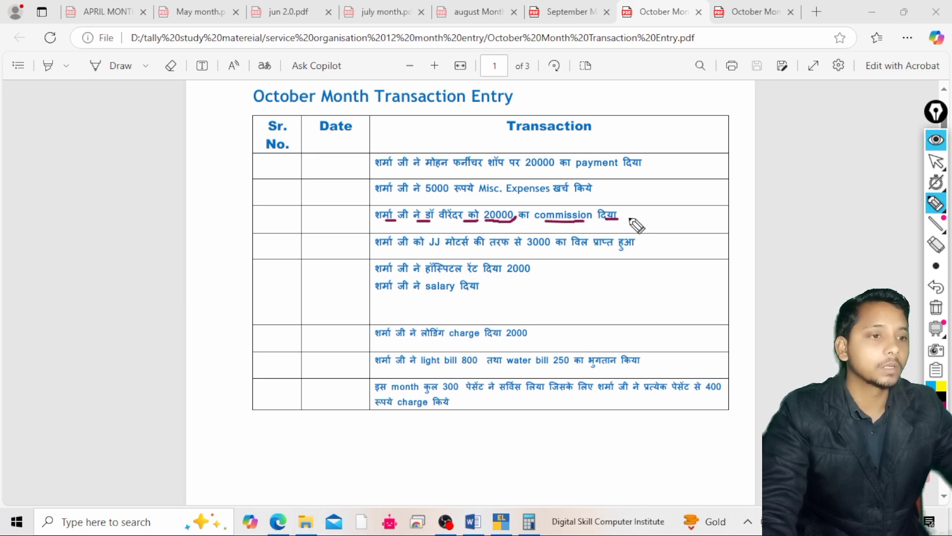
click(938, 164)
click(899, 167)
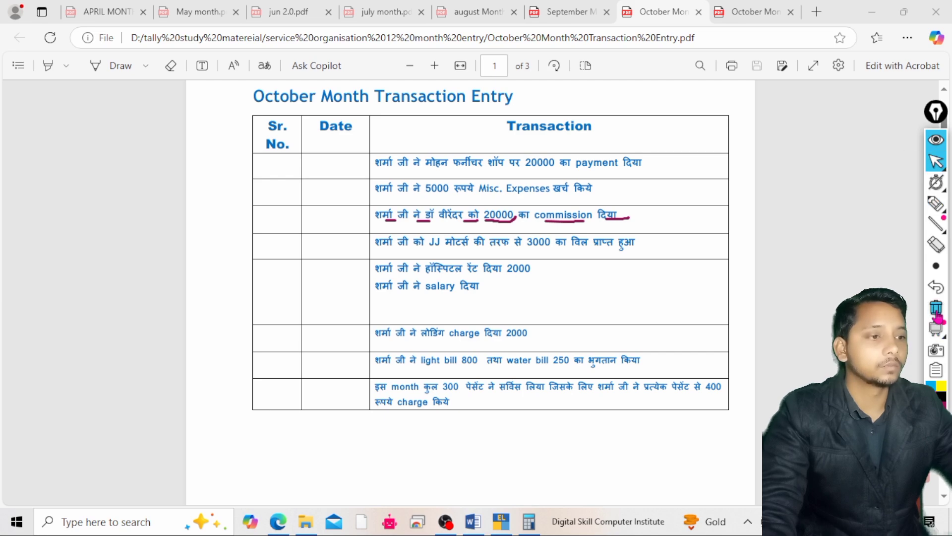
Switch back to TallyPrime and filter the new payment voucher's debit ledger list by Com.
key(alt+Tab)
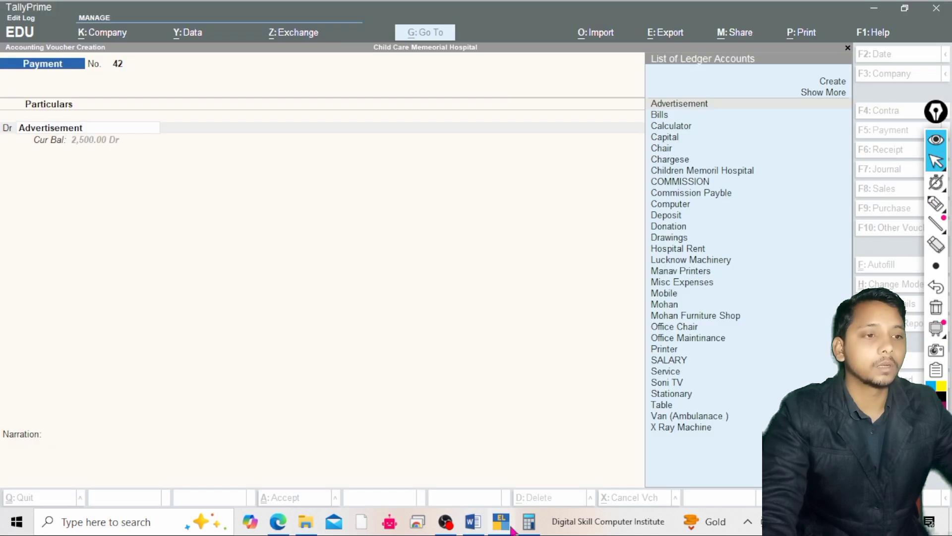
click(937, 207)
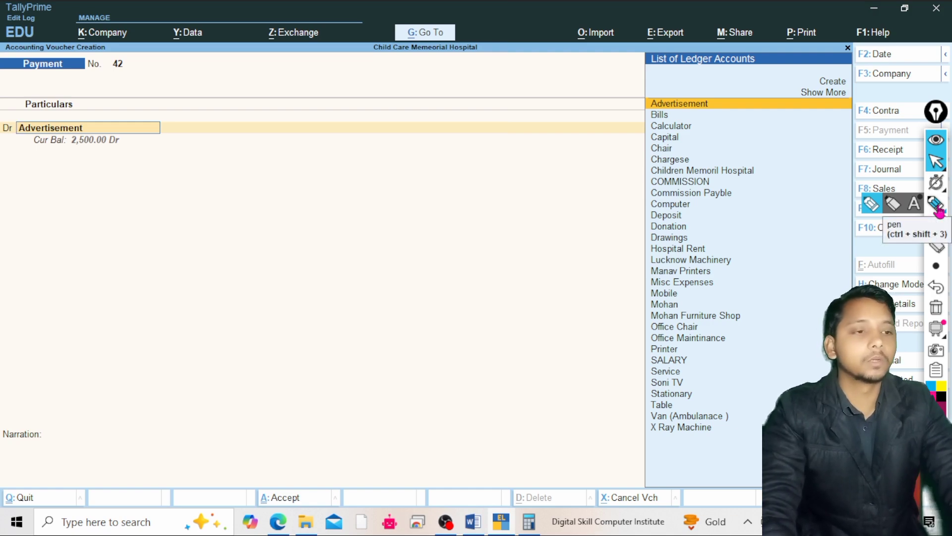
text(om)
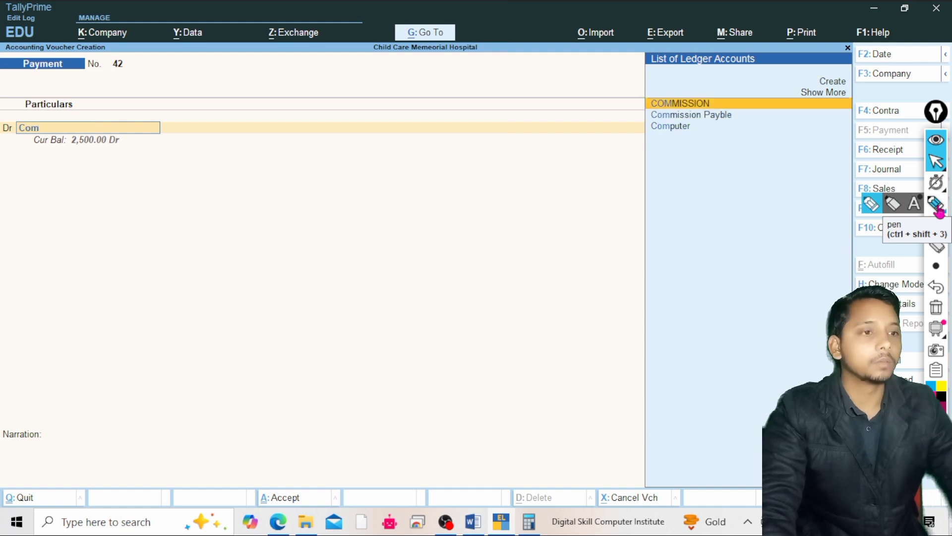
key(Down)
key(Up)
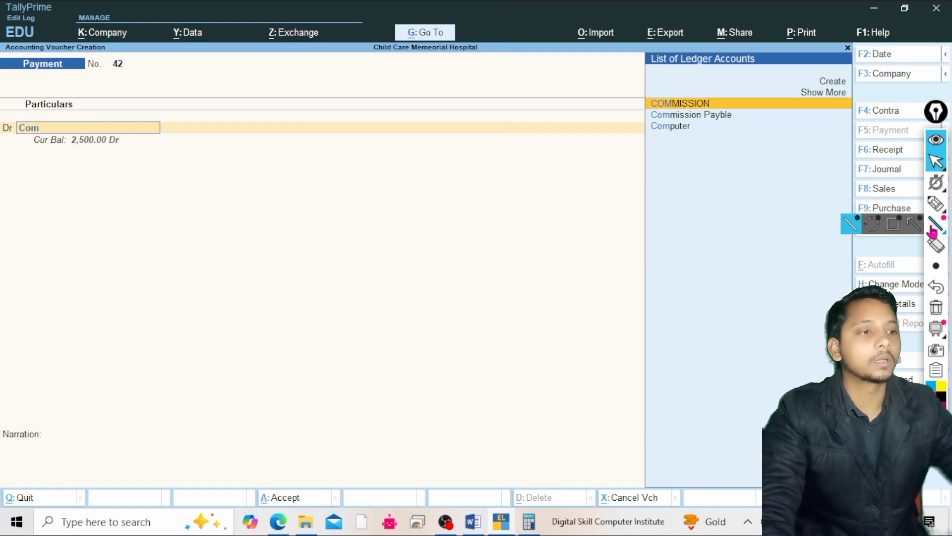
Compare the COMMISSION and Commission Payble ledgers with pen marks in the list, clearing the marks and returning to the normal pointer.
click(888, 207)
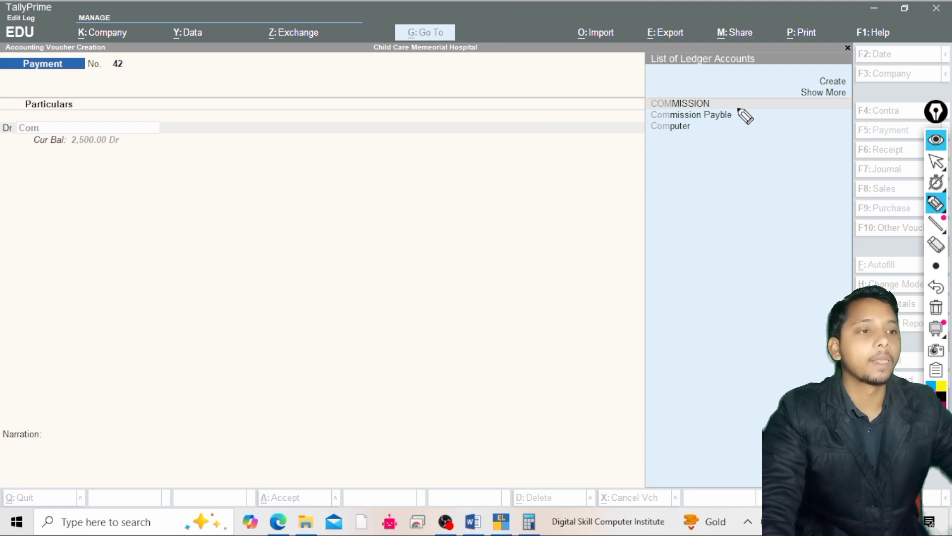
mouse_move(737, 105)
mouse_down()
mouse_move(784, 103)
mouse_move(754, 118)
mouse_move(767, 119)
mouse_up()
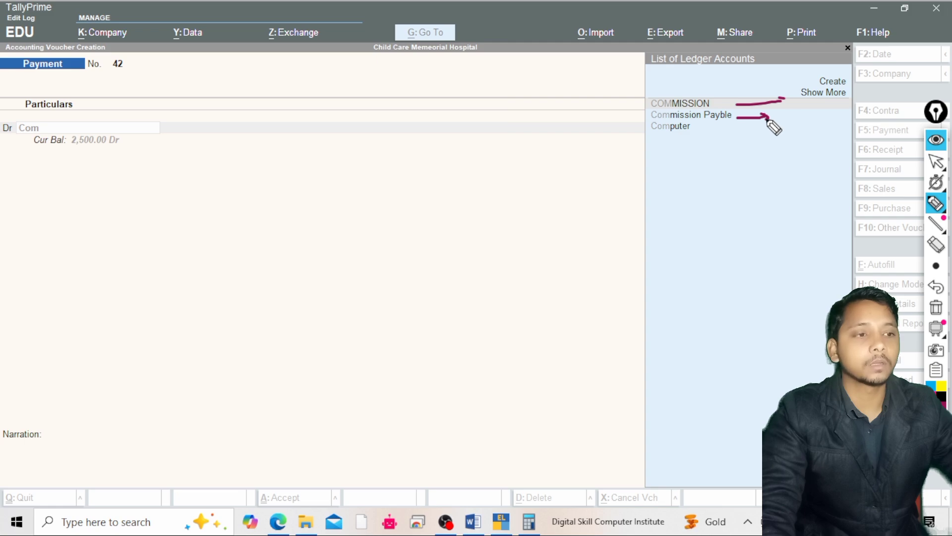
mouse_move(718, 107)
mouse_down()
mouse_move(737, 105)
mouse_move(732, 121)
mouse_move(653, 124)
mouse_move(645, 115)
mouse_move(709, 107)
mouse_move(699, 113)
mouse_move(657, 98)
mouse_move(648, 106)
mouse_up()
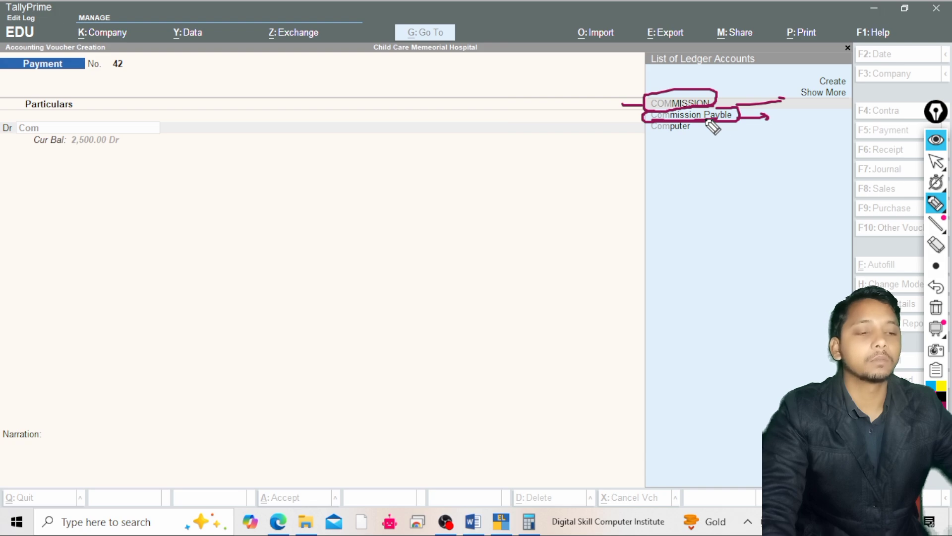
mouse_move(748, 127)
mouse_down()
mouse_move(750, 143)
mouse_move(778, 126)
mouse_move(798, 148)
mouse_move(739, 130)
mouse_move(796, 145)
mouse_up()
click(939, 166)
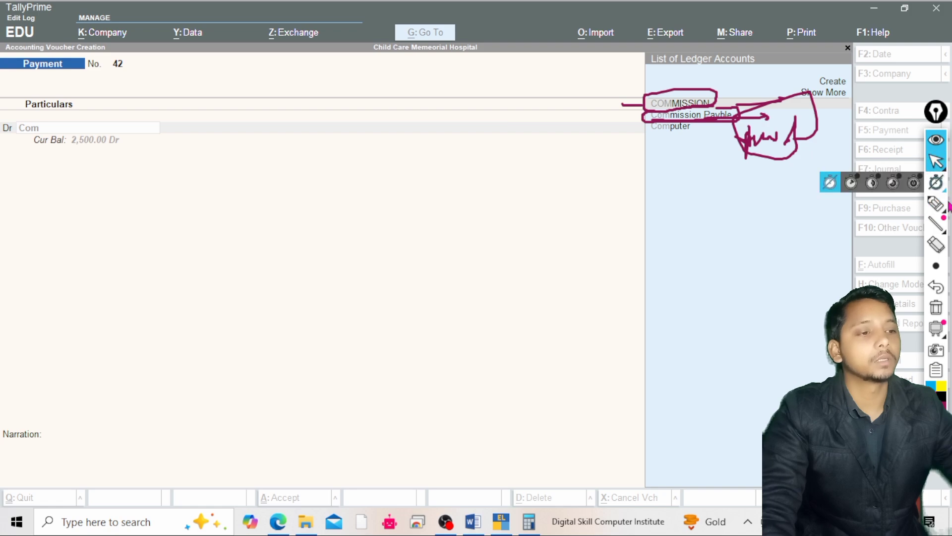
click(935, 307)
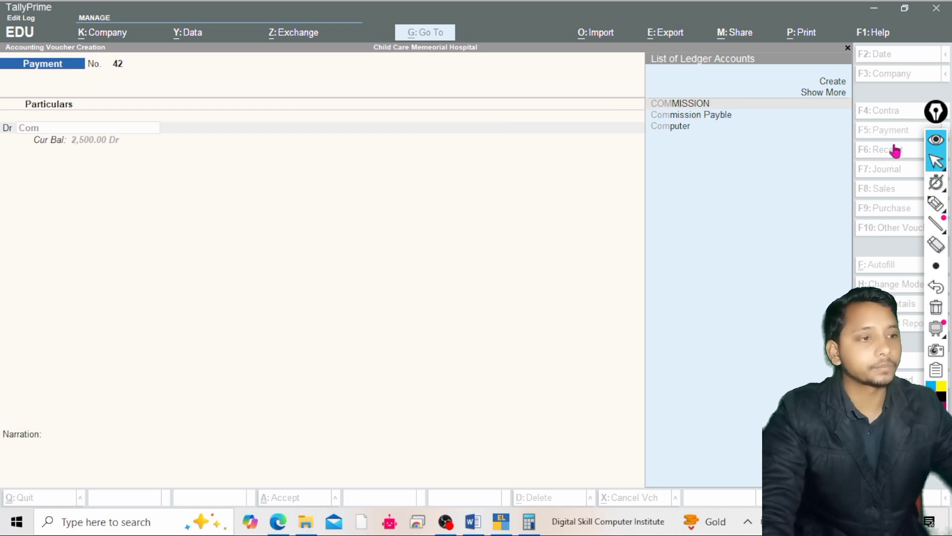
mouse_move(934, 163)
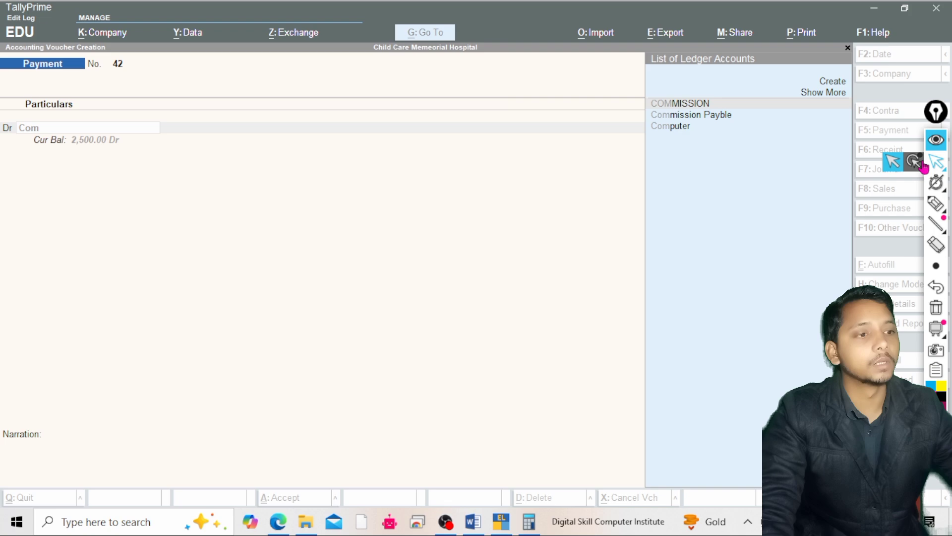
click(892, 161)
Debit Commission Payble with 20000, checking the commission amount in the October PDF in Edge before returning to TallyPrime.
key(Down)
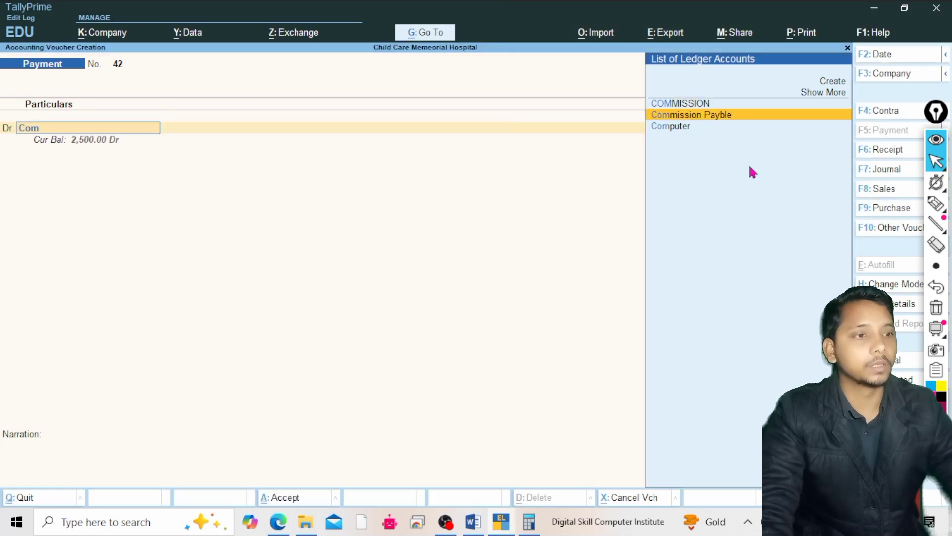
key(Return)
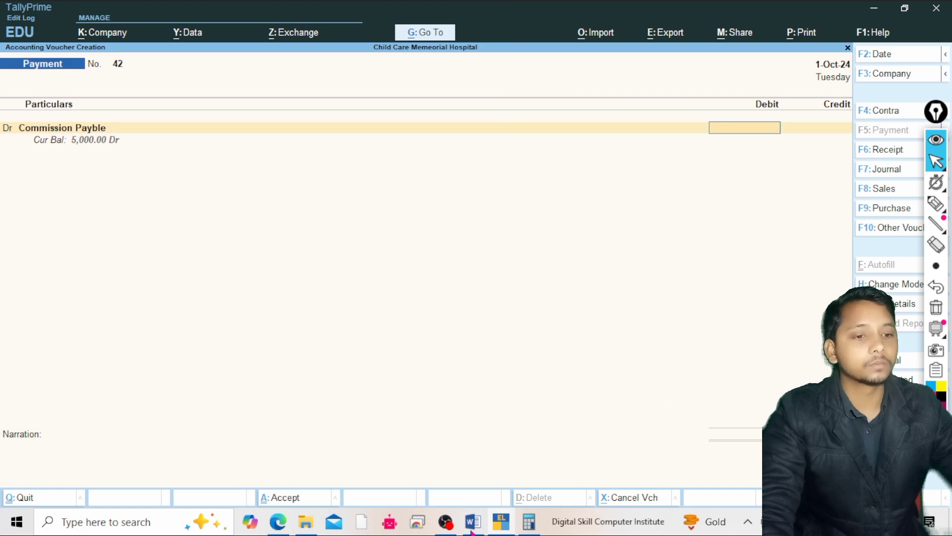
click(279, 521)
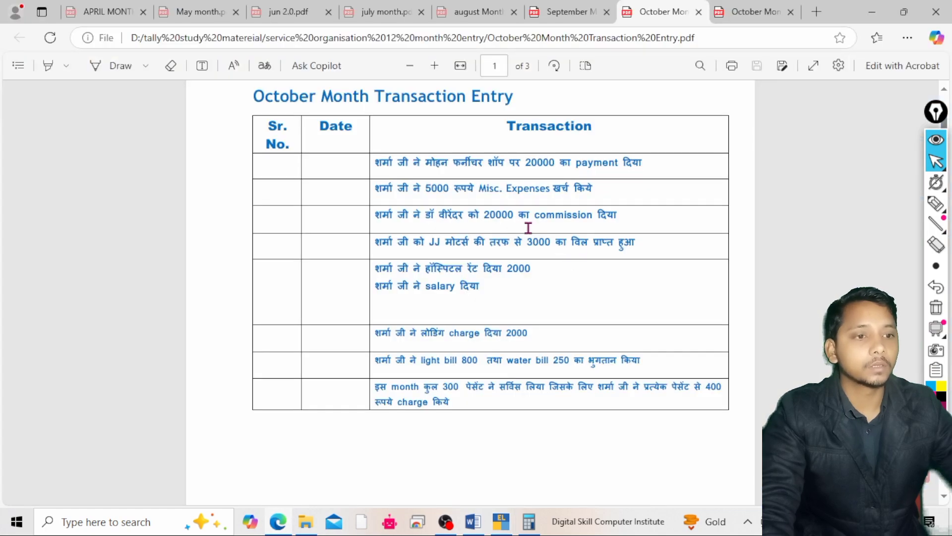
click(497, 526)
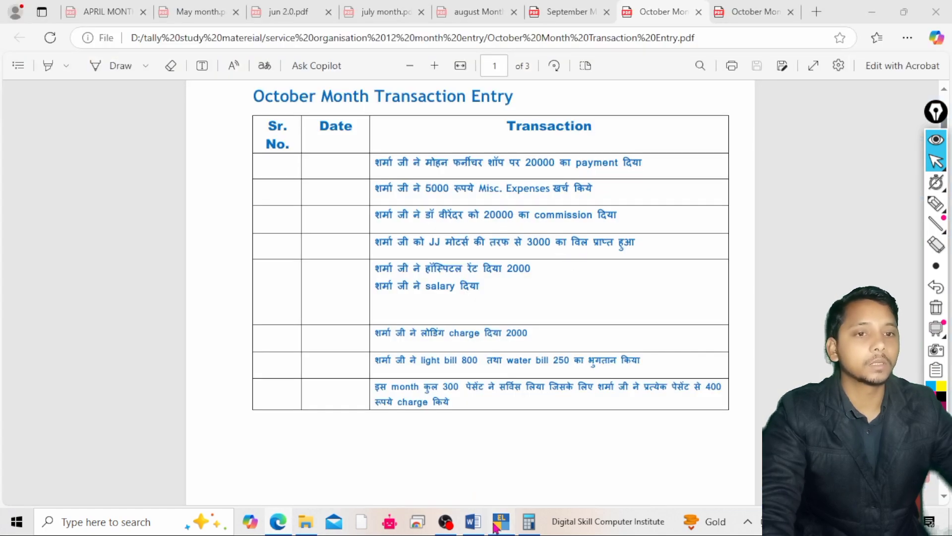
text(20,)
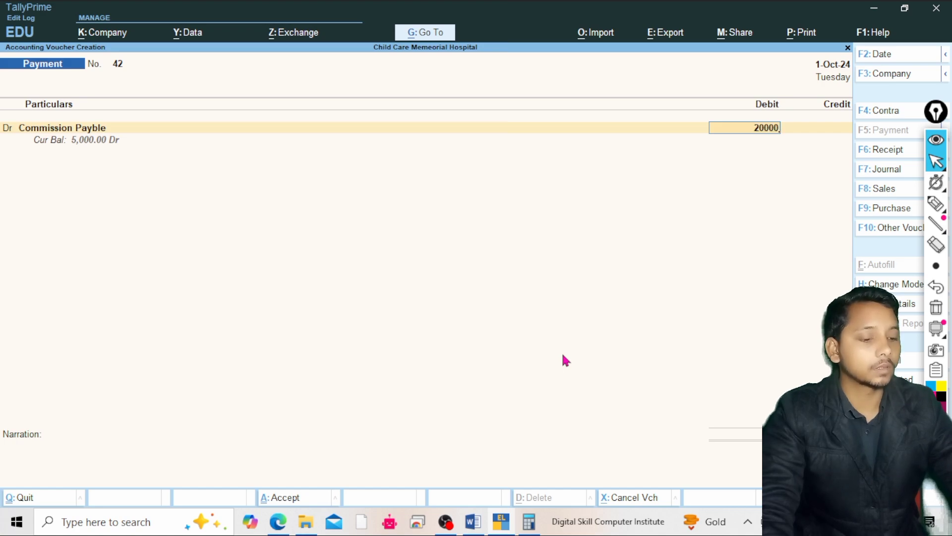
Complete the 20000 Commission Payble debit, credit Cash with the same amount, and save the payment voucher.
text(000)
key(Return)
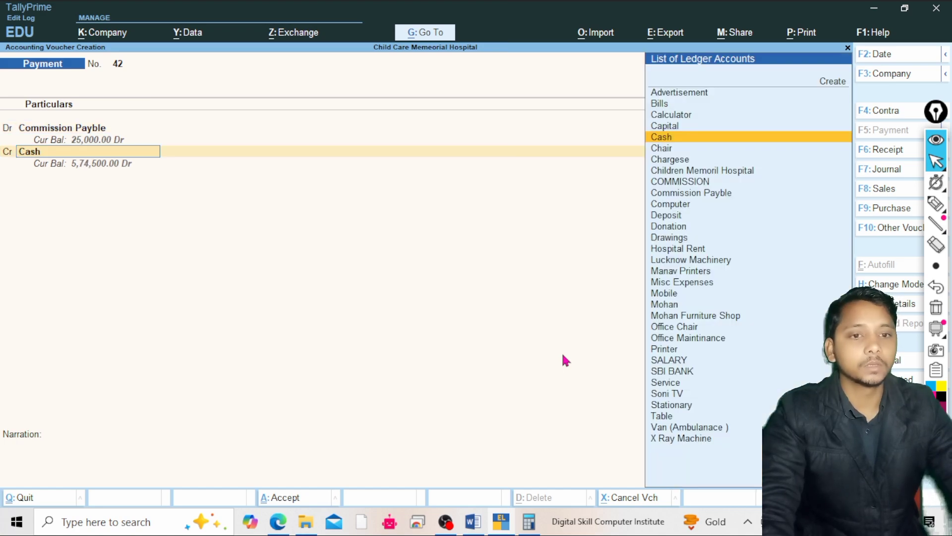
key(Return)
key(Return)
key(Return)
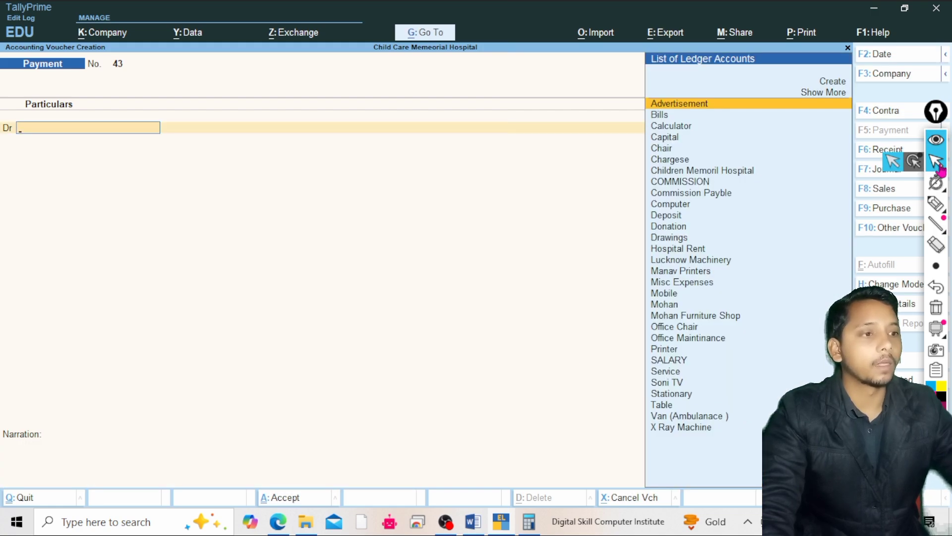
Switch to the October PDF in Edge, circle the 3000 bill from JJ Motors with the pen, and restore the normal pointer.
click(913, 163)
click(896, 166)
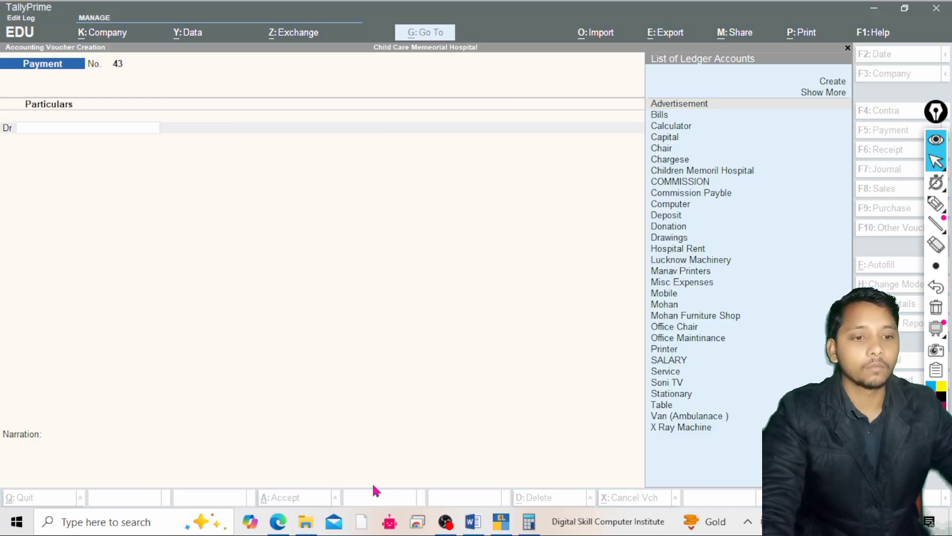
click(280, 526)
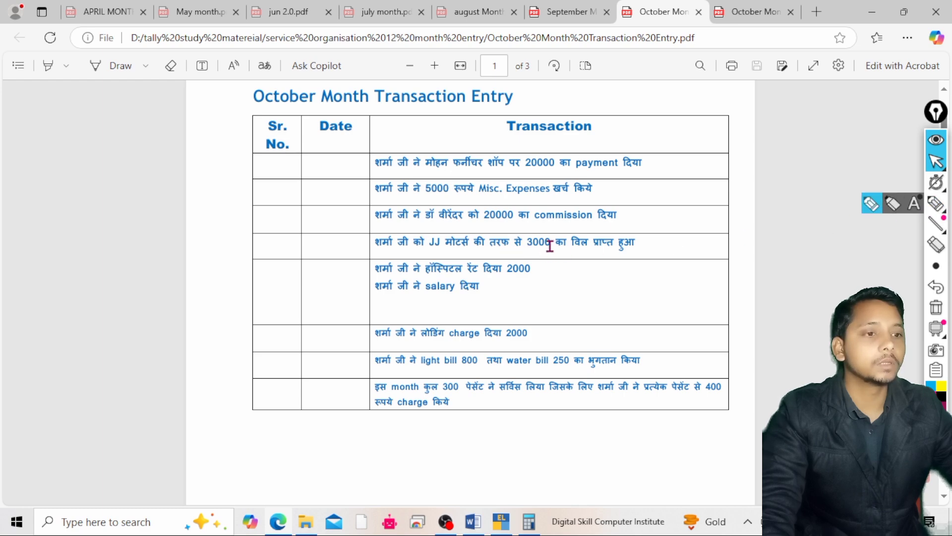
click(936, 205)
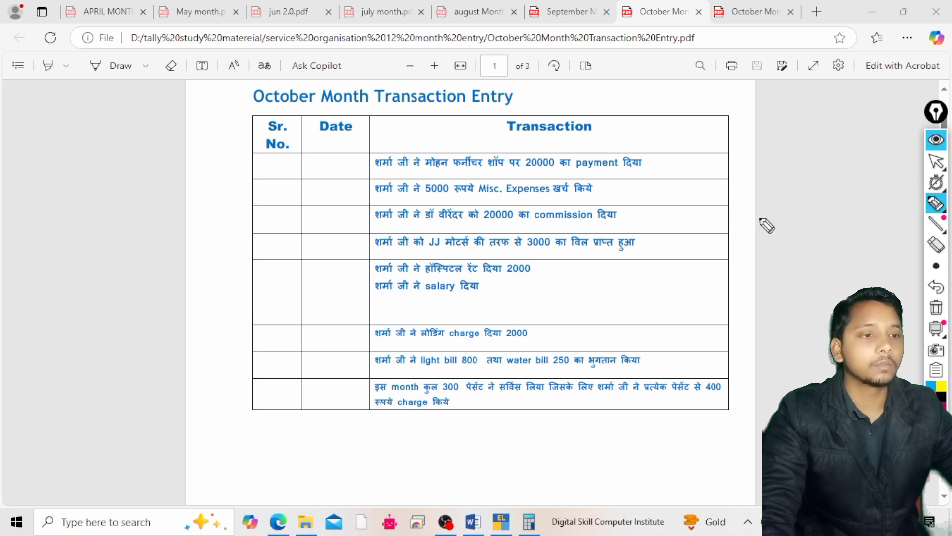
mouse_move(543, 258)
mouse_down()
mouse_move(558, 233)
mouse_move(537, 252)
mouse_move(606, 244)
mouse_up()
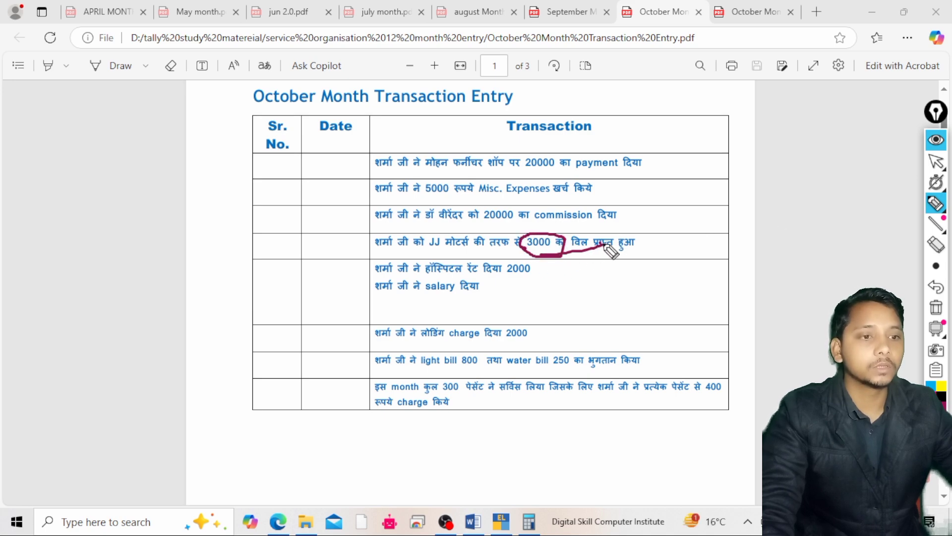
click(937, 166)
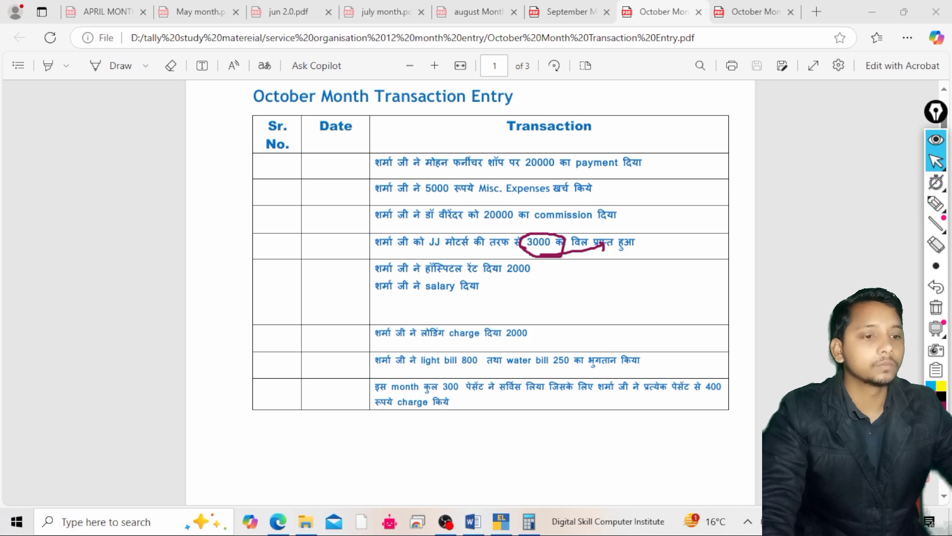
Switch back to TallyPrime, clear the pen marks from the screen, and return to the normal pointer.
click(503, 524)
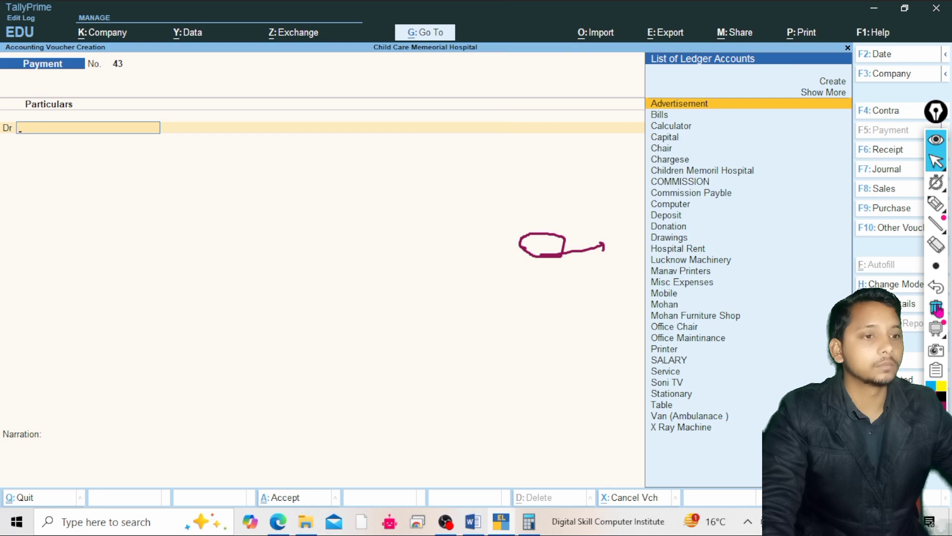
click(937, 310)
click(820, 162)
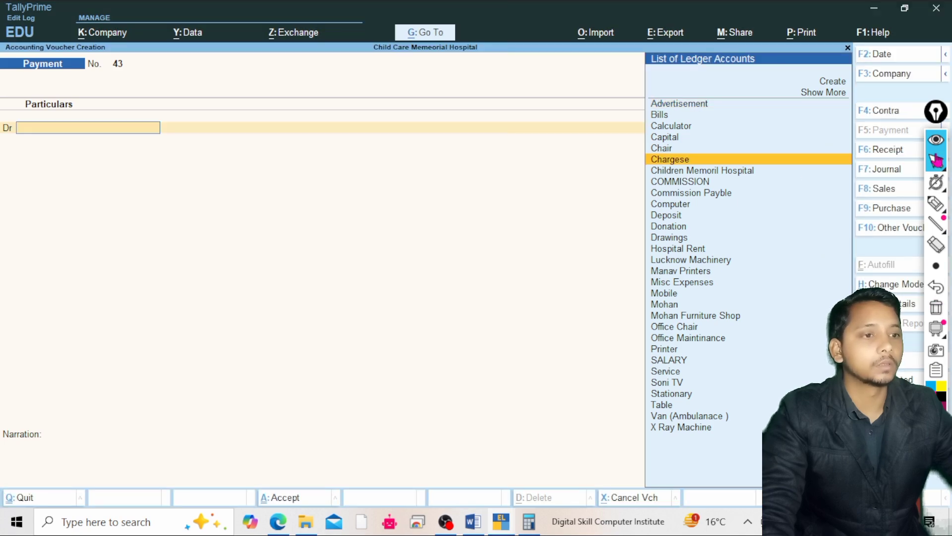
click(936, 161)
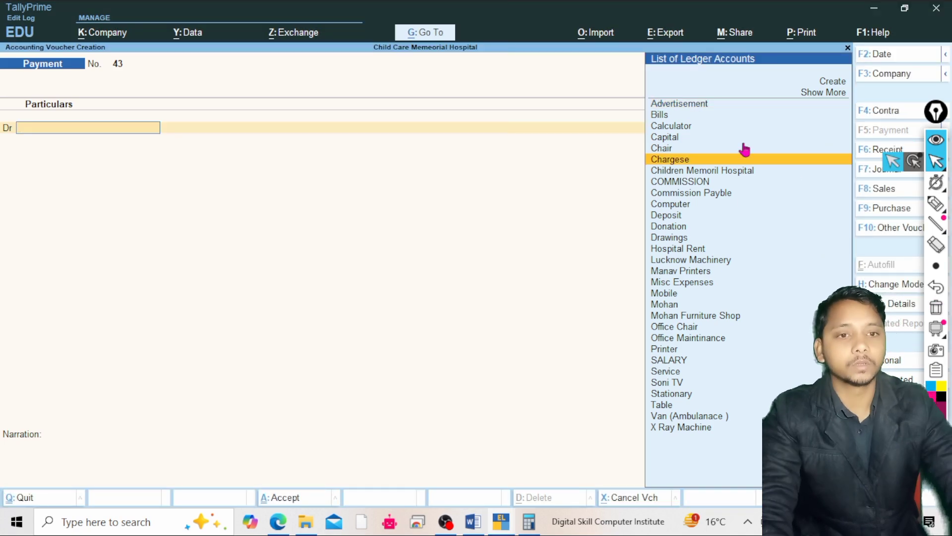
Start creating a new ledger from the payment voucher's debit line and name it J J Motors.
key(Up)
key(Up)
key(Up)
key(Up)
key(Up)
key(Up)
key(Up)
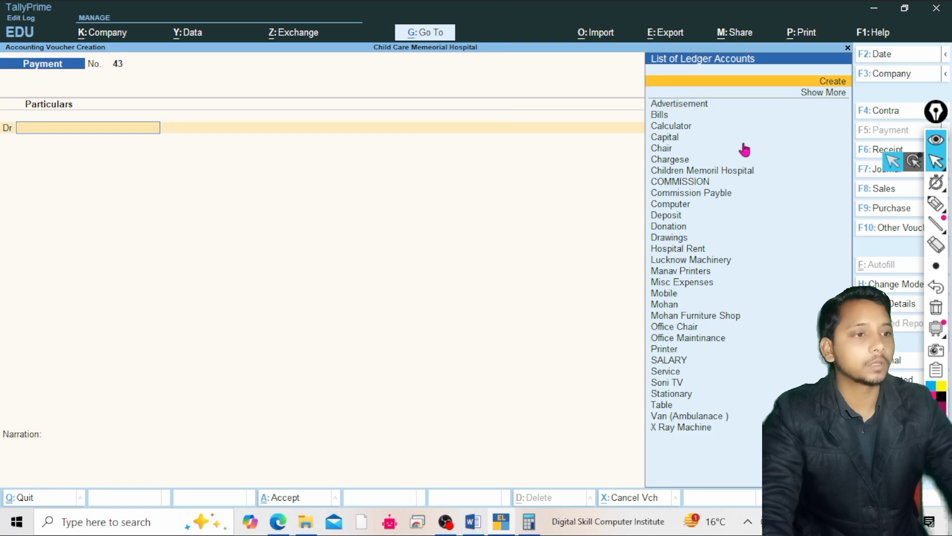
key(Return)
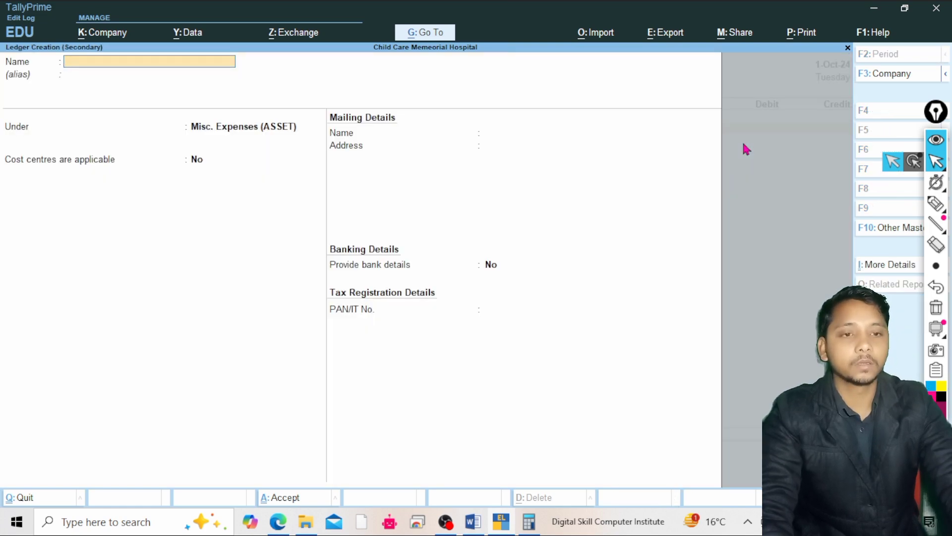
text(J J m)
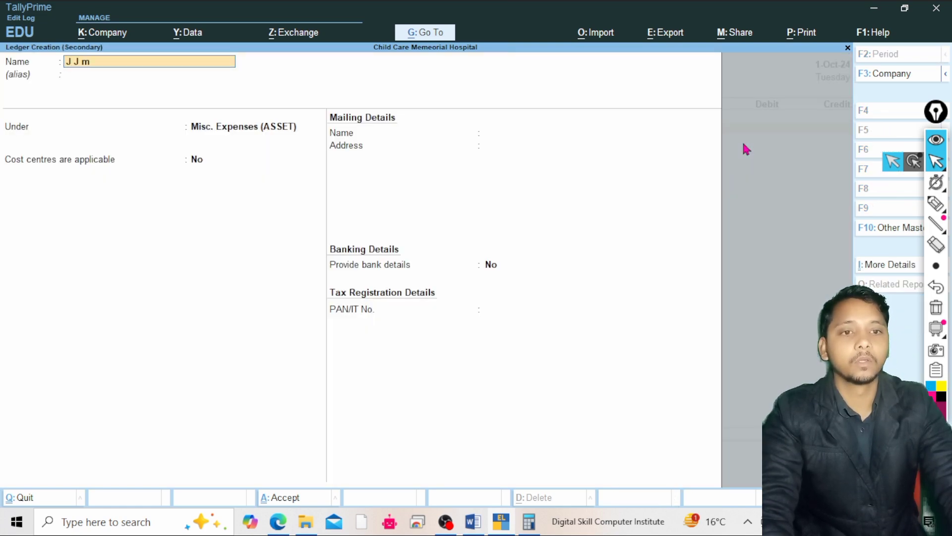
text(otr)
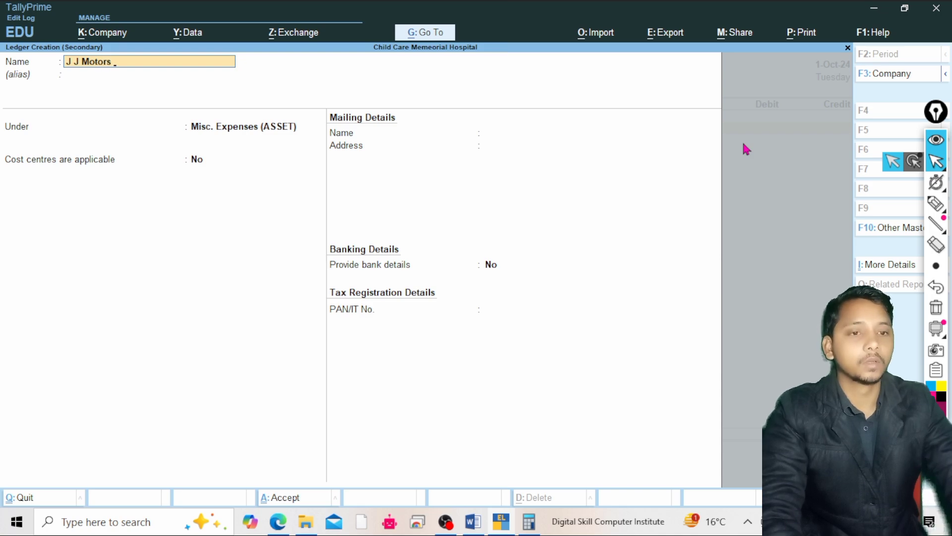
key(Return)
Place the J J Motors ledger under Sundry Creditors, keep its remaining default details, and save it.
text(S)
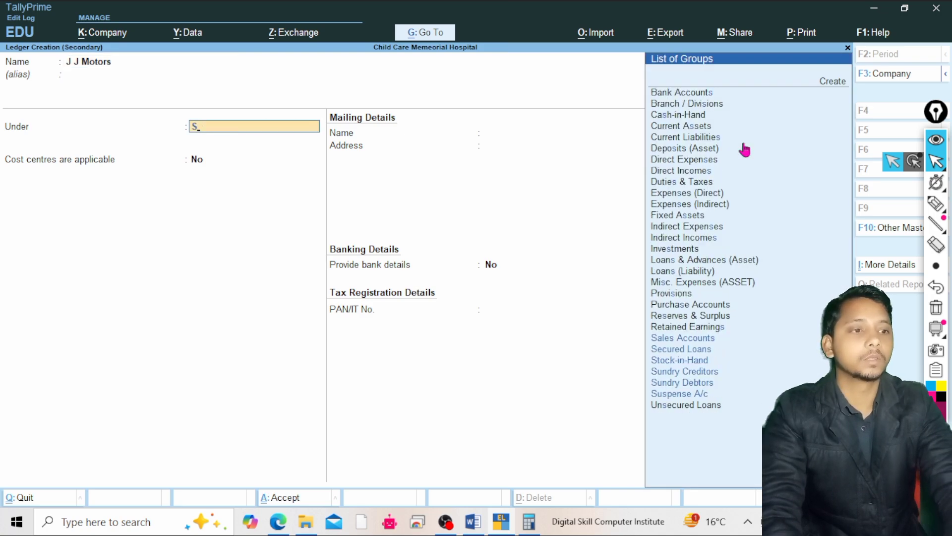
text(un)
key(Down)
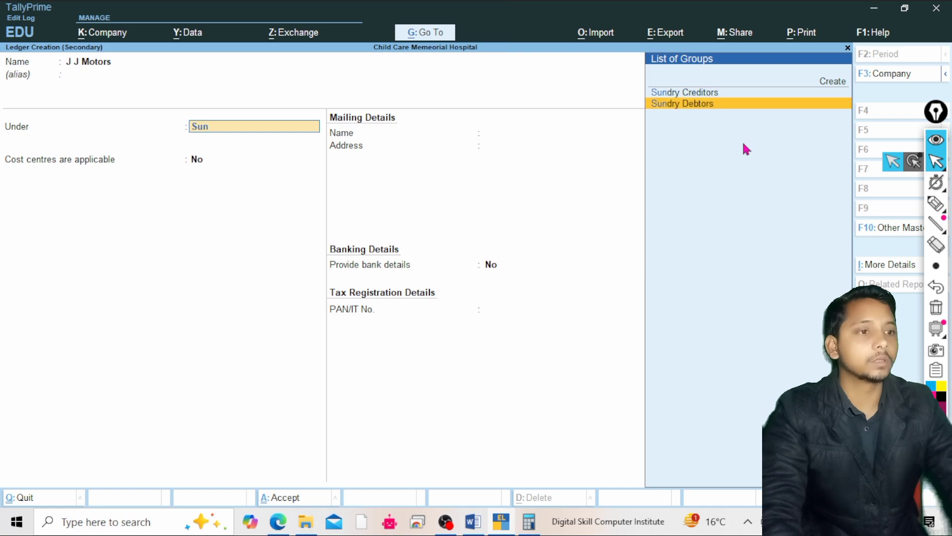
key(Up)
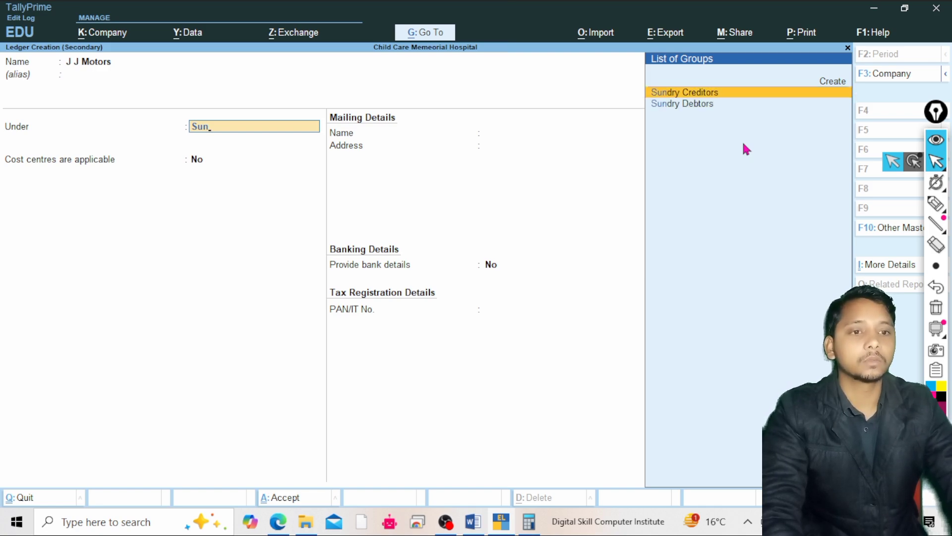
key(Return)
key(Return)
key(Return)
key(Return)
key(Return)
key(Return)
key(Return)
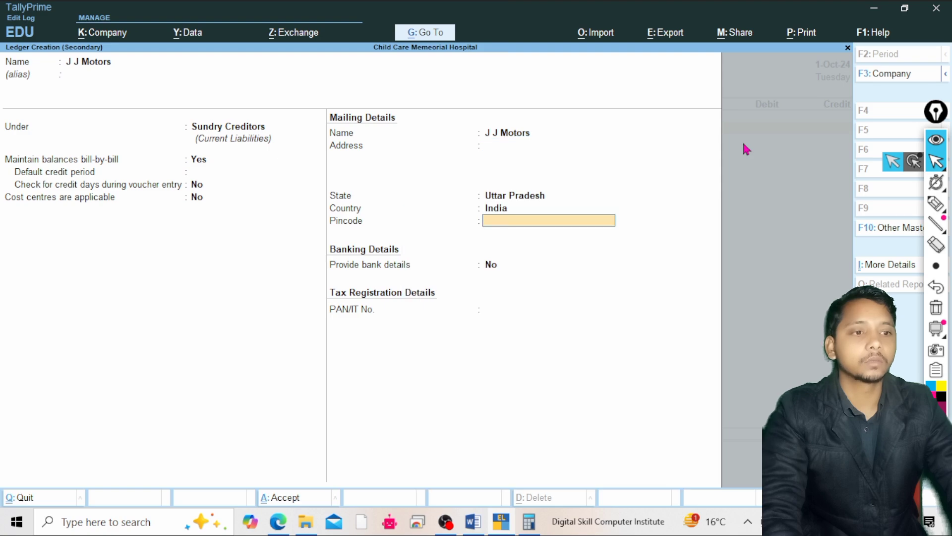
key(Return)
key(Return)
key(Return)
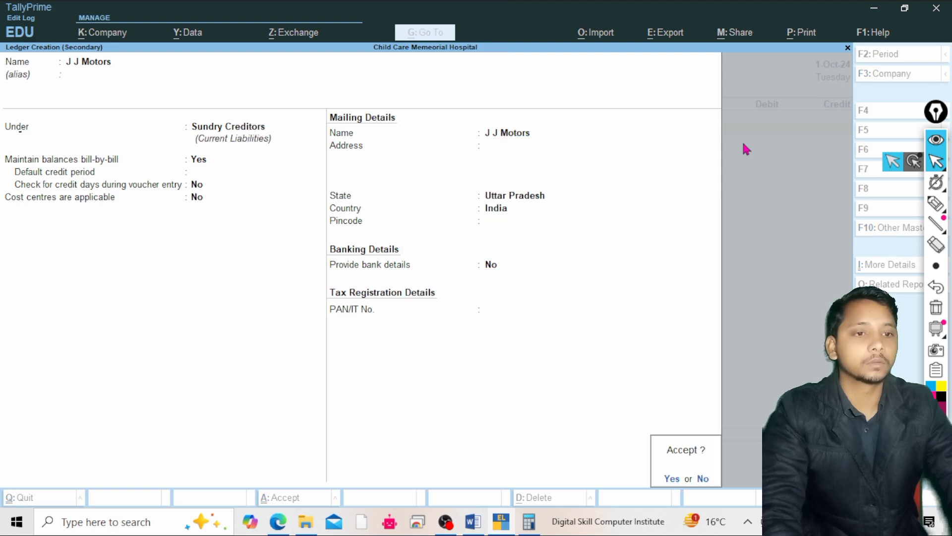
key(Return)
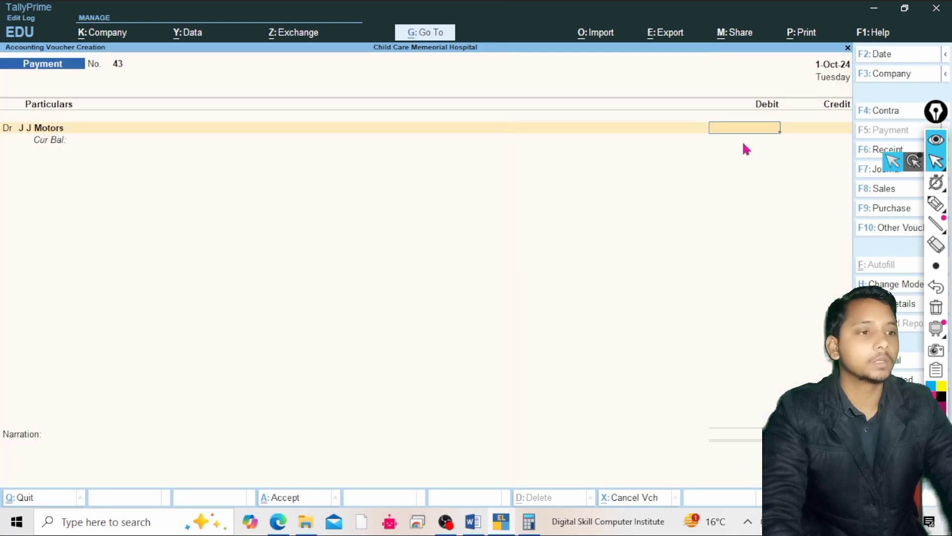
Check the JJ Motors amount in the October PDF in Edge, then debit J J Motors with 3000 On Account in TallyPrime.
click(278, 522)
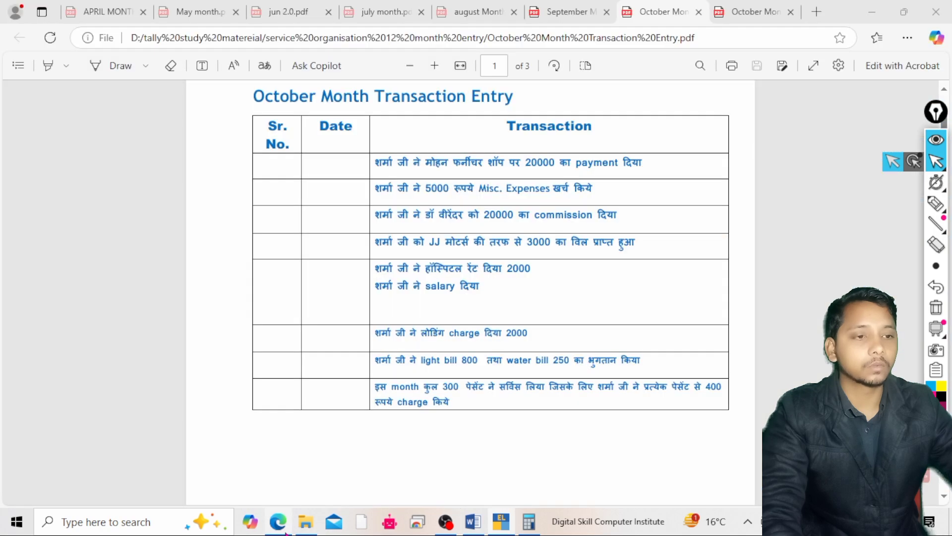
click(499, 529)
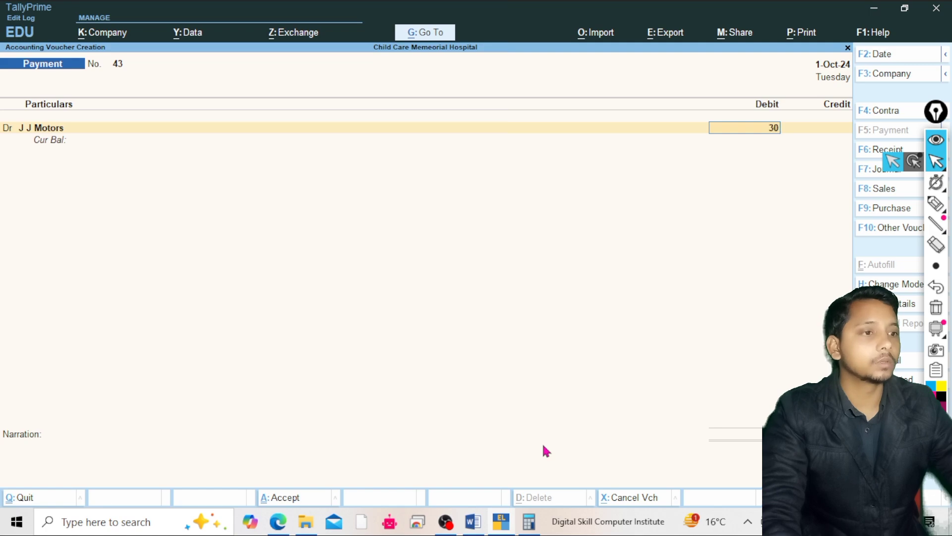
key(Return)
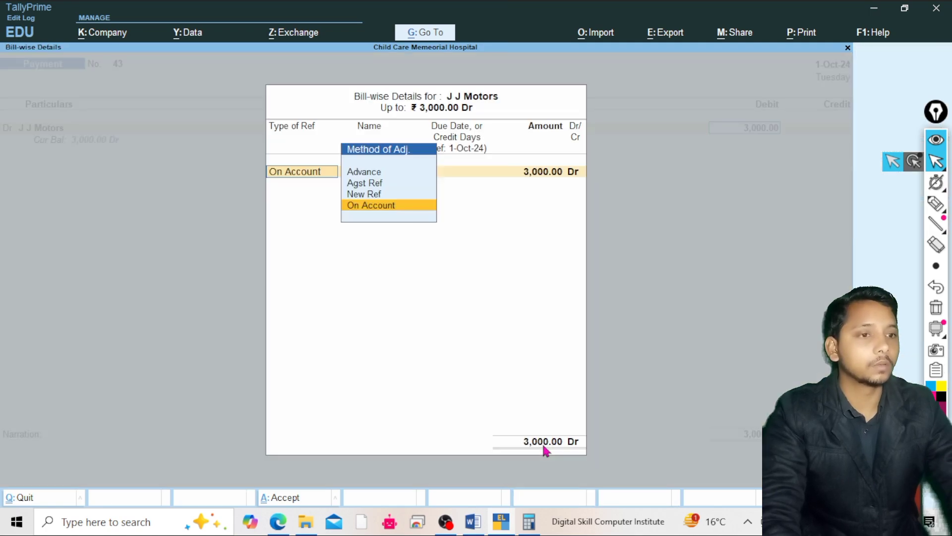
key(Return)
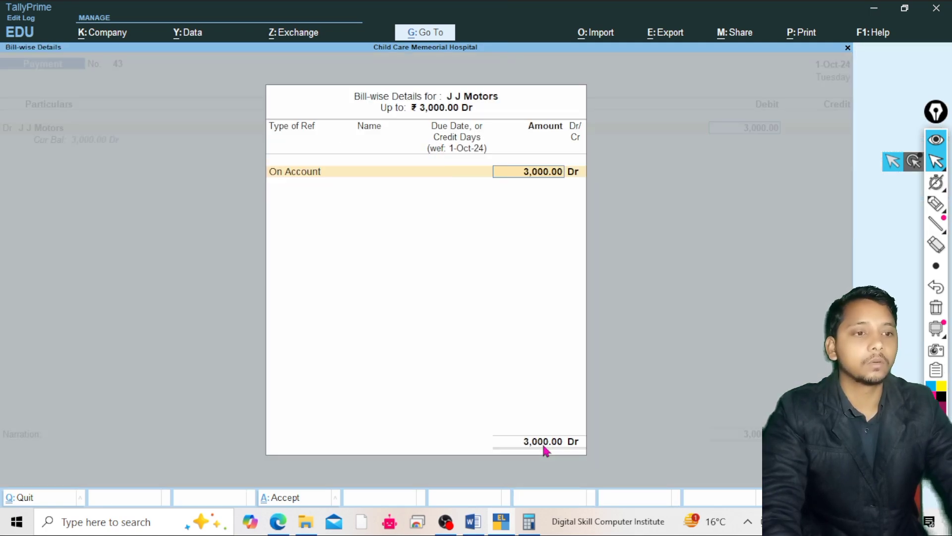
key(Return)
key(Return)
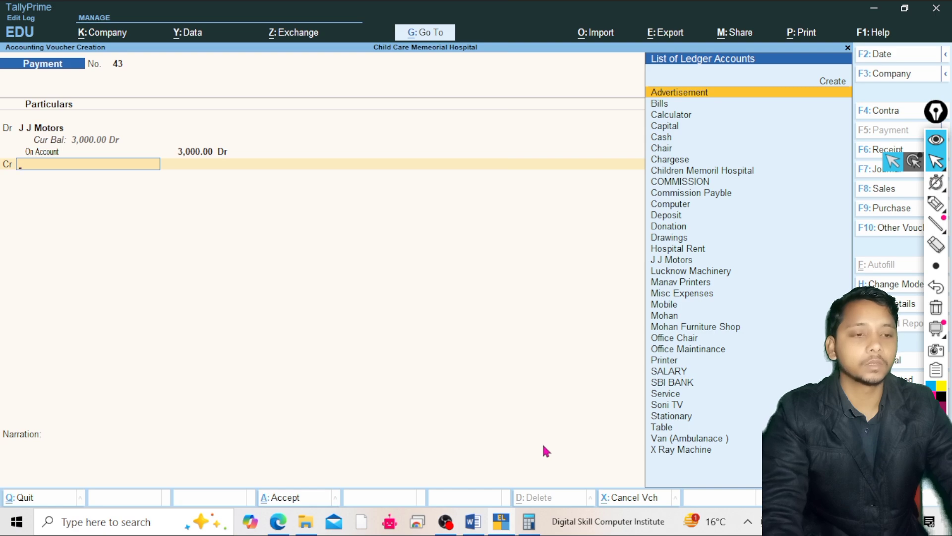
Credit Cash with 3000 against J J Motors and save the payment voucher.
text(Ca)
key(Down)
key(Down)
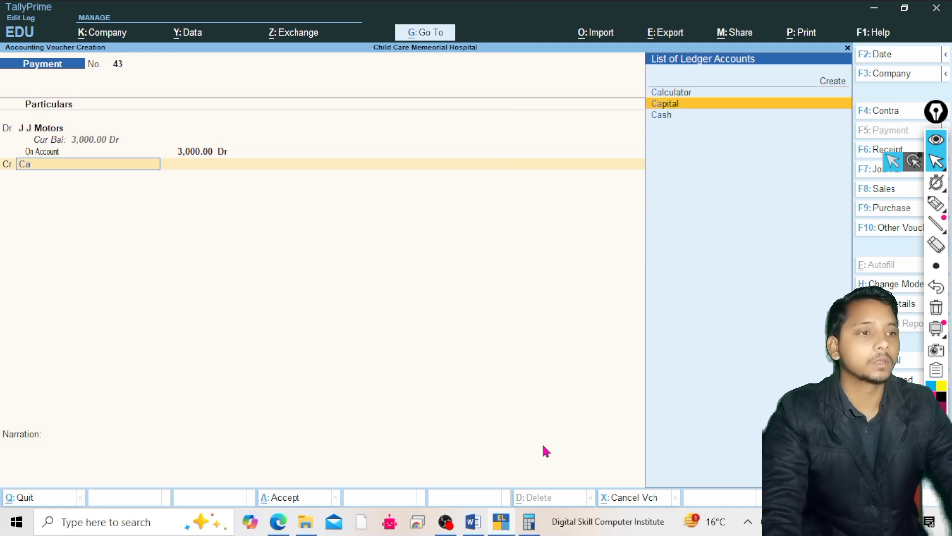
key(Return)
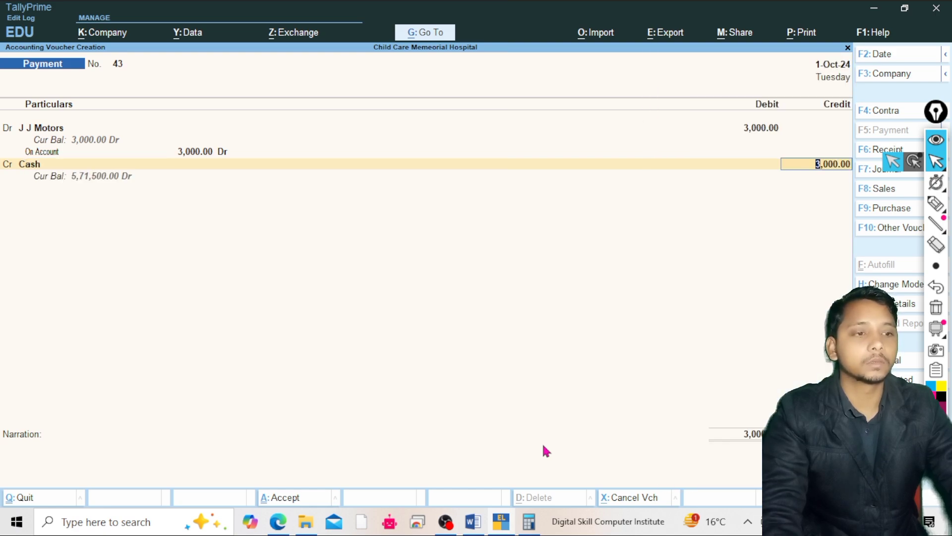
key(Return)
key(Return)
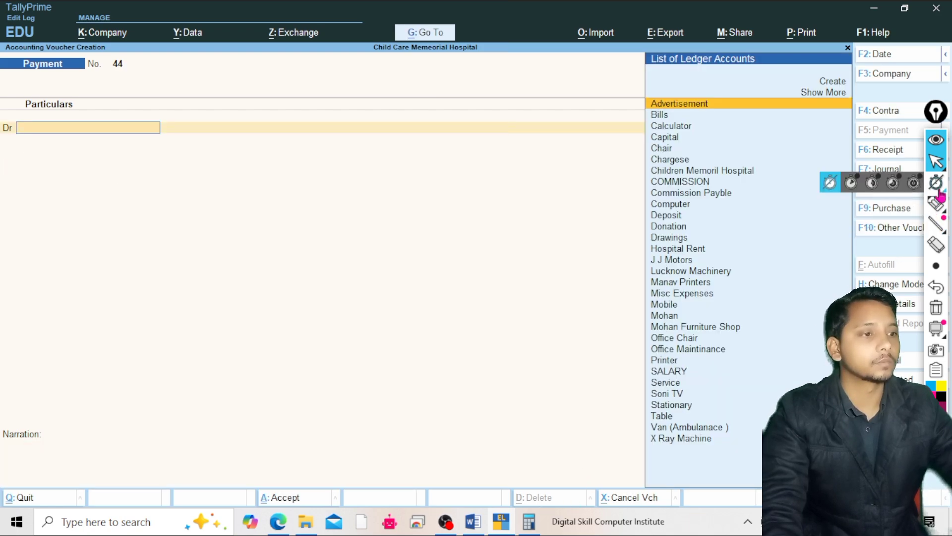
Switch to the October PDF in Edge, underline the hospital rent and salary transactions with the pen, and restore the normal pointer.
mouse_move(937, 204)
click(874, 205)
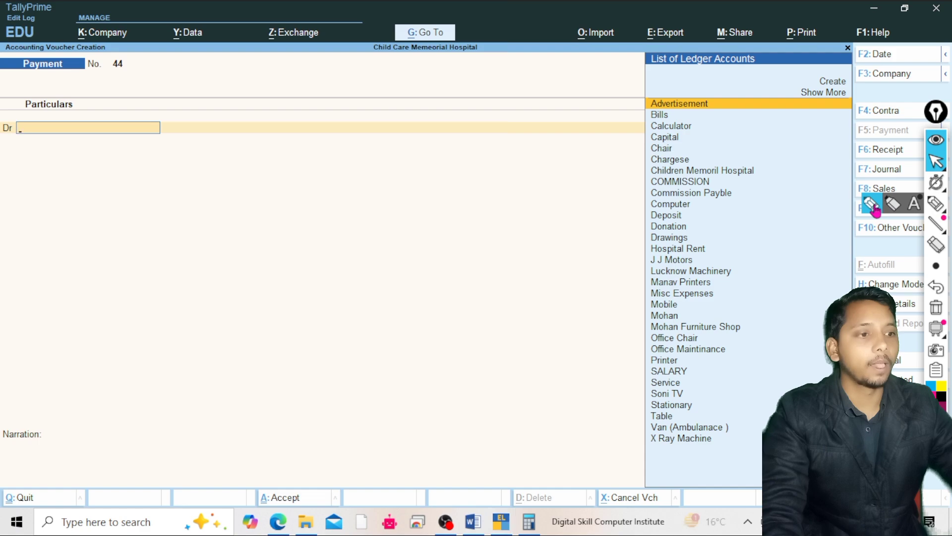
click(937, 161)
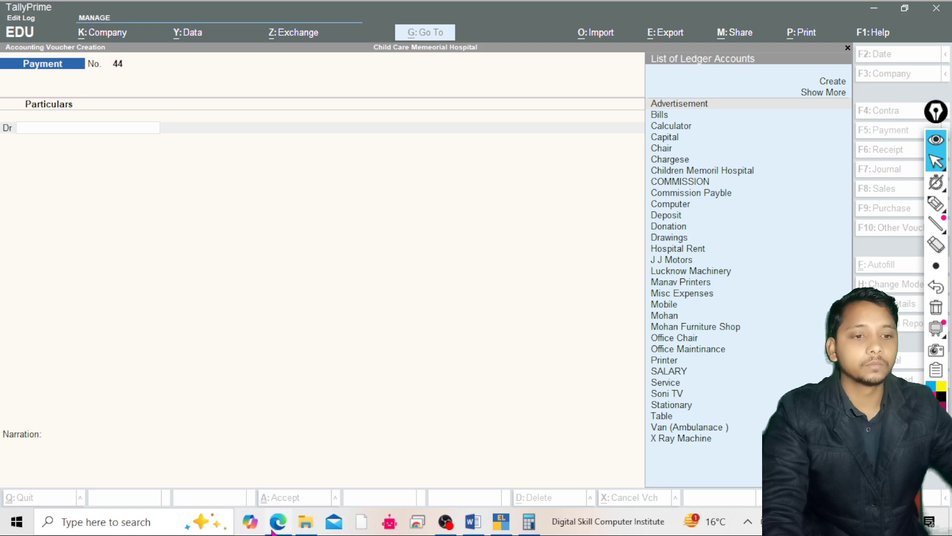
click(274, 527)
mouse_move(949, 225)
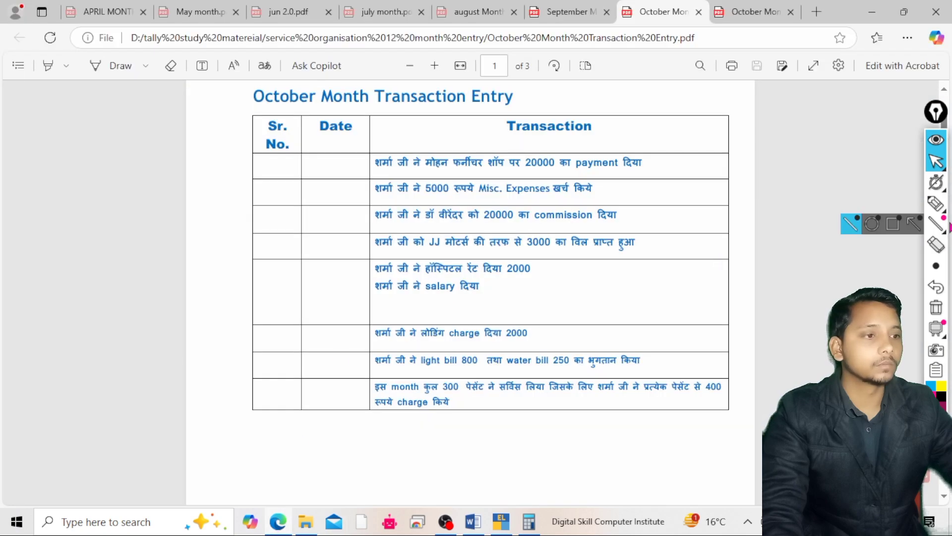
click(936, 203)
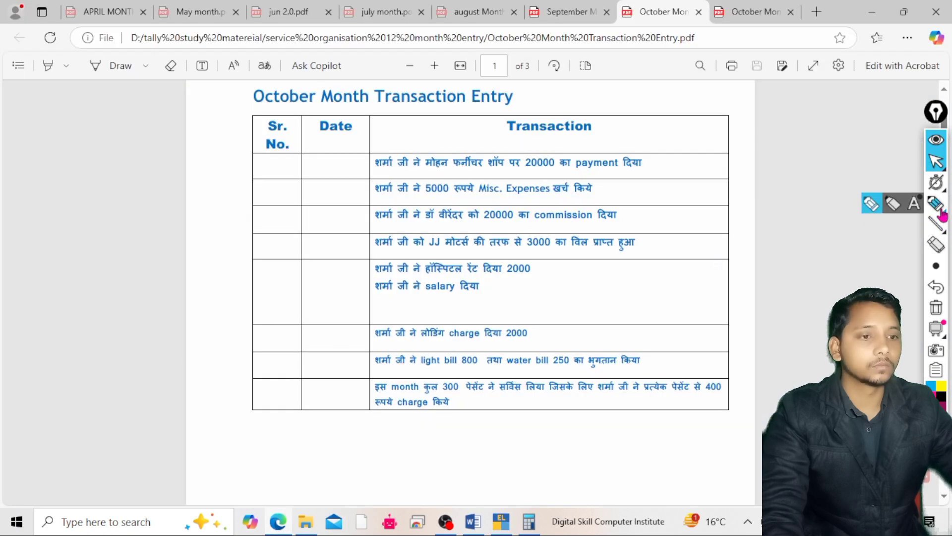
click(873, 208)
drag(408, 277, 480, 270)
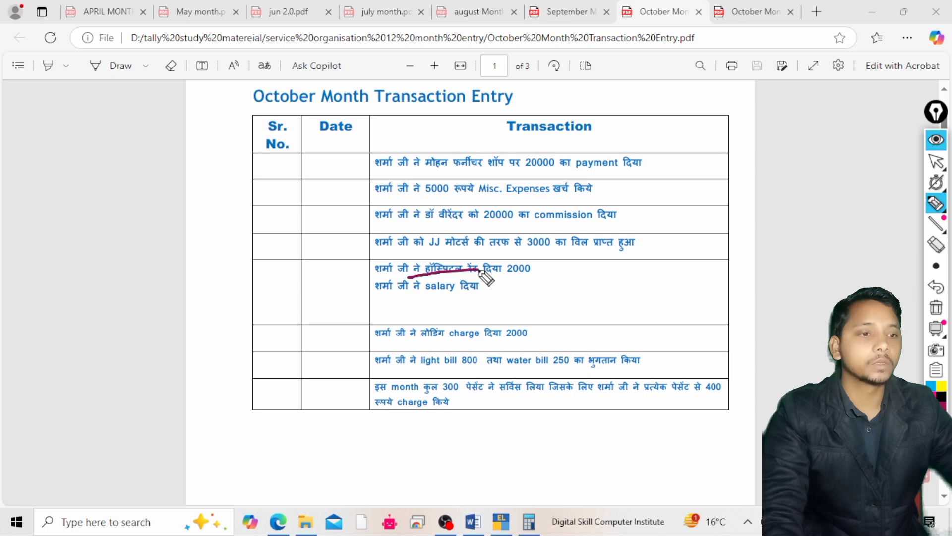
drag(391, 296, 490, 295)
mouse_move(950, 205)
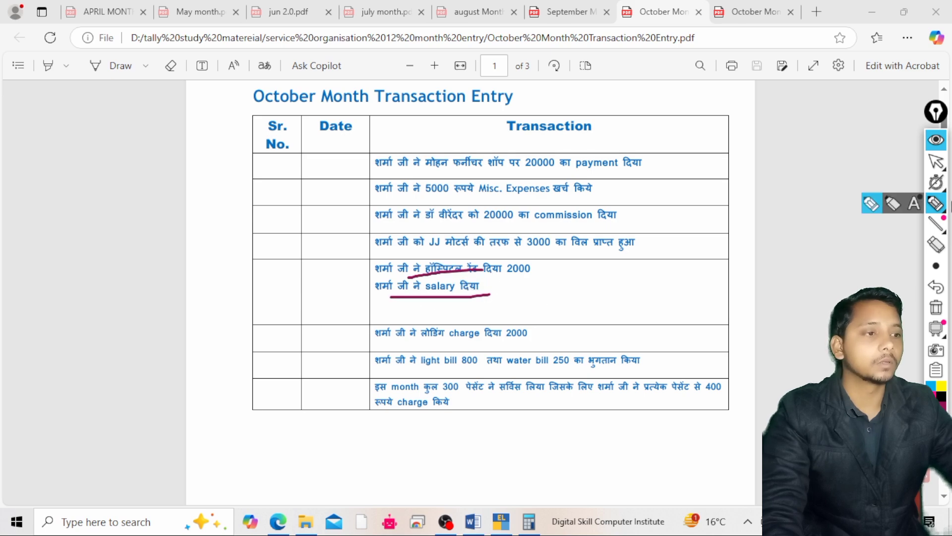
click(936, 161)
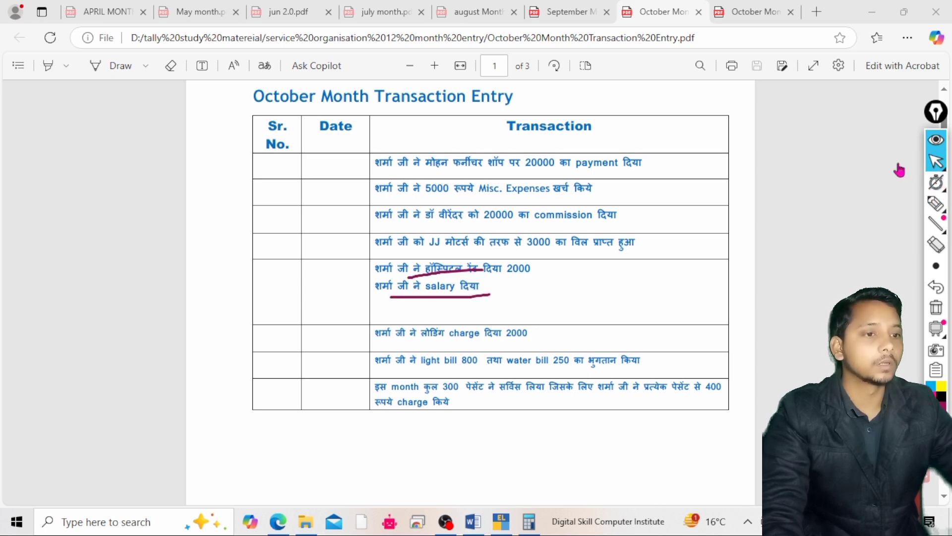
Switch to TallyPrime and clear all pen marks from the screen, leaving the normal pointer active.
click(501, 521)
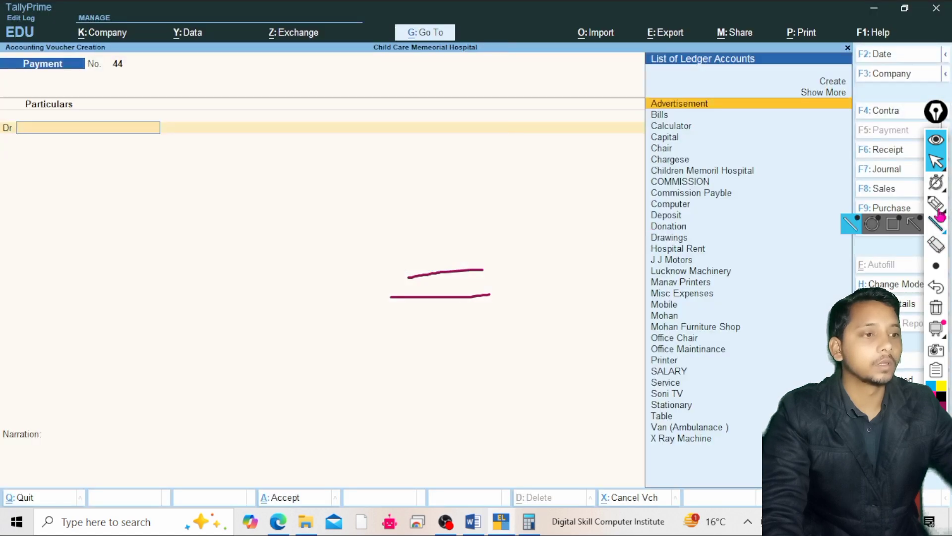
click(936, 204)
click(539, 276)
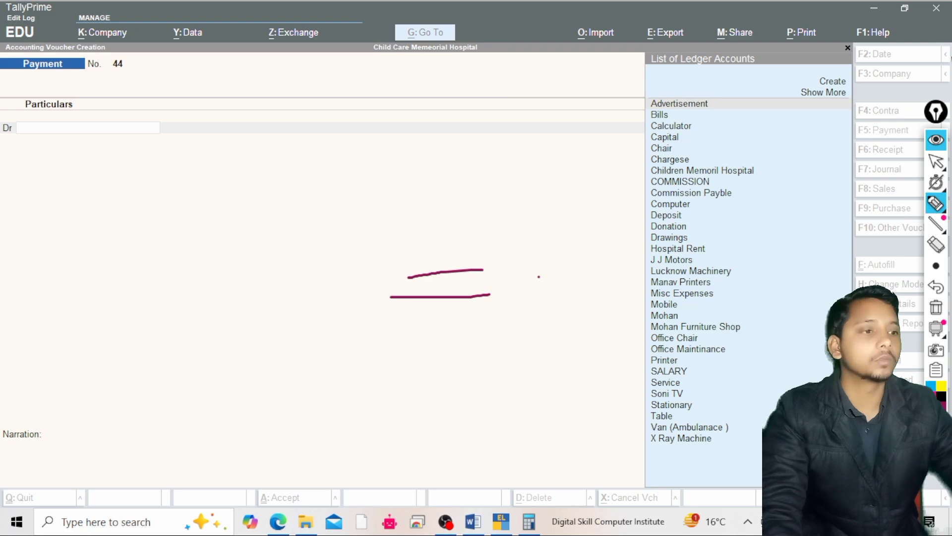
drag(542, 291, 550, 291)
click(937, 164)
click(892, 163)
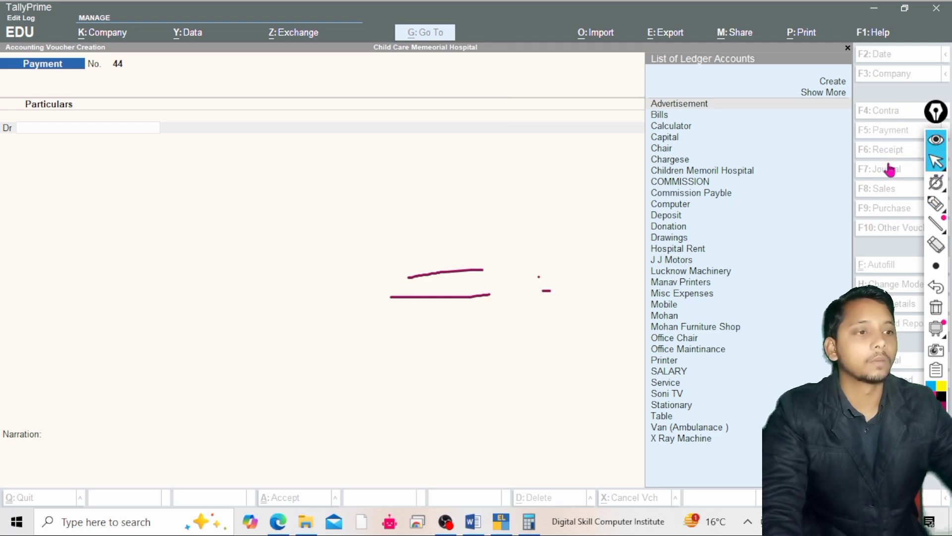
click(934, 305)
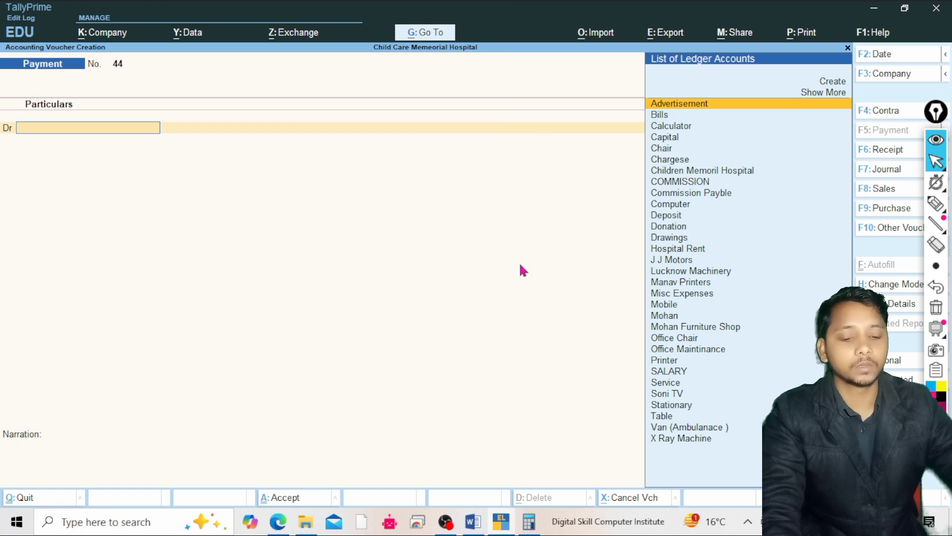
Debit Hospital Rent with 2000, credit Cash with the same amount, and save the payment voucher.
text(ho)
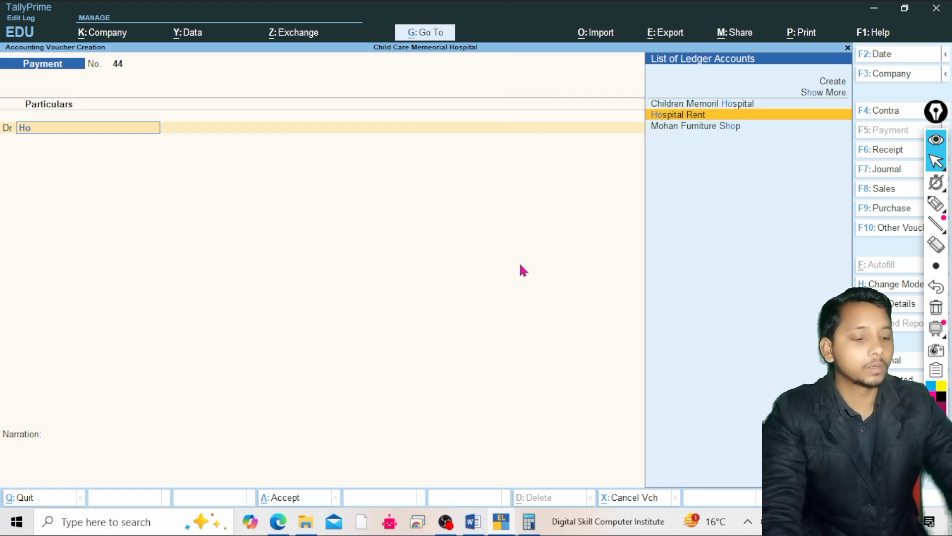
key(Return)
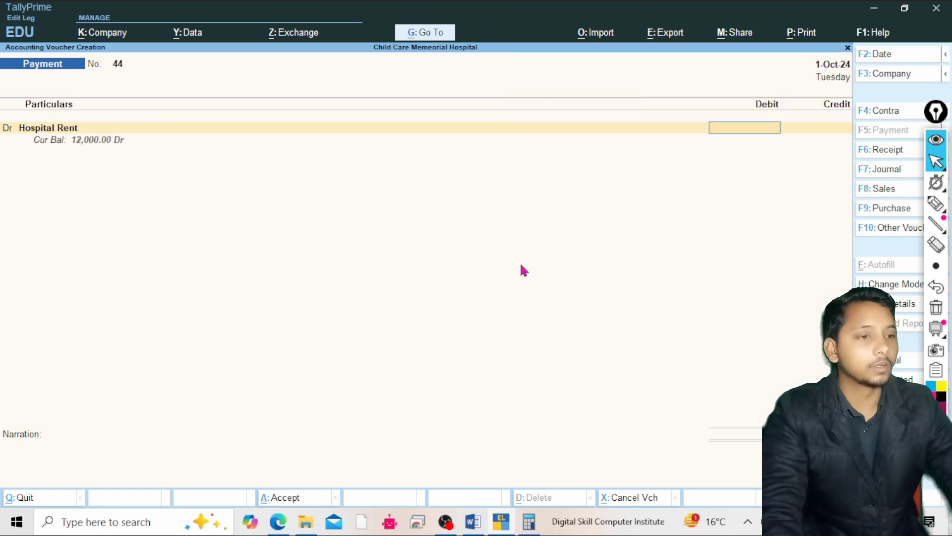
text(2,000)
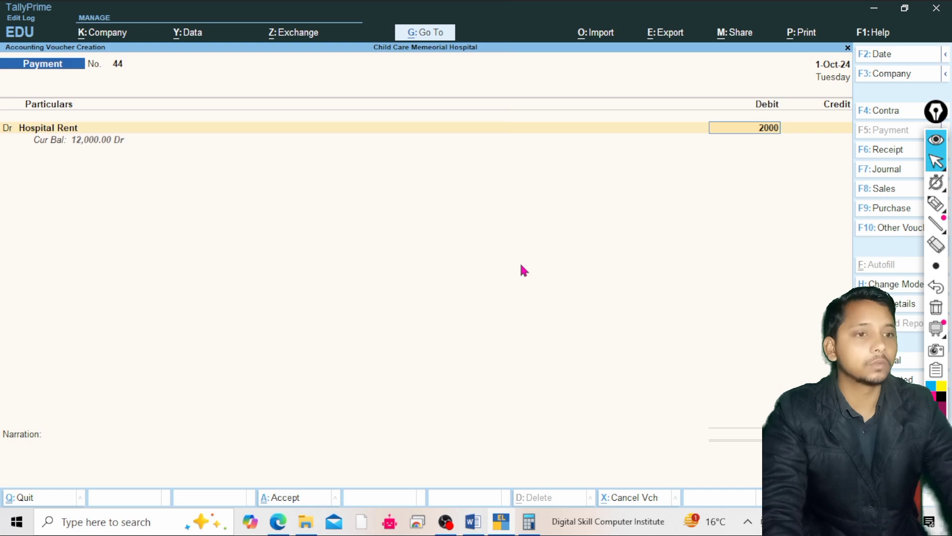
key(Return)
key(Return)
key(Return)
key(Return)
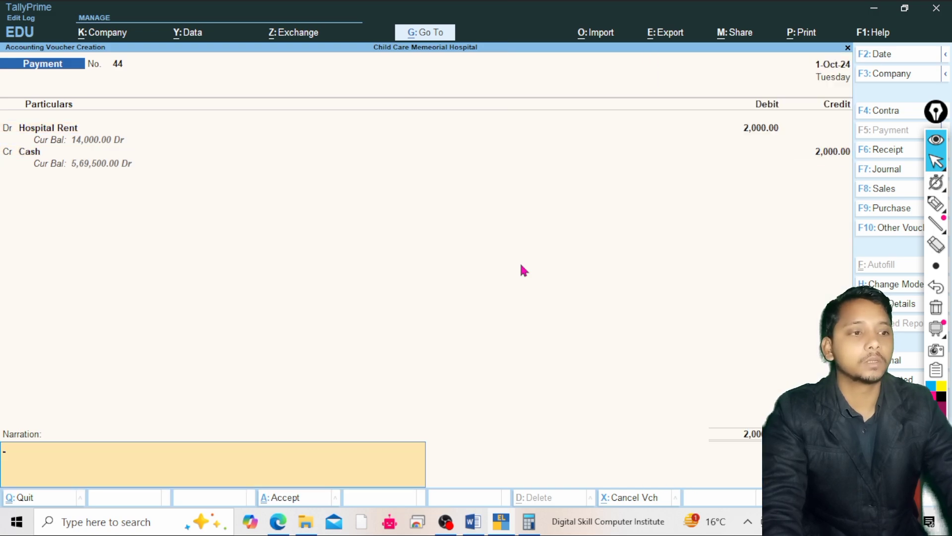
key(Return)
key(Return)
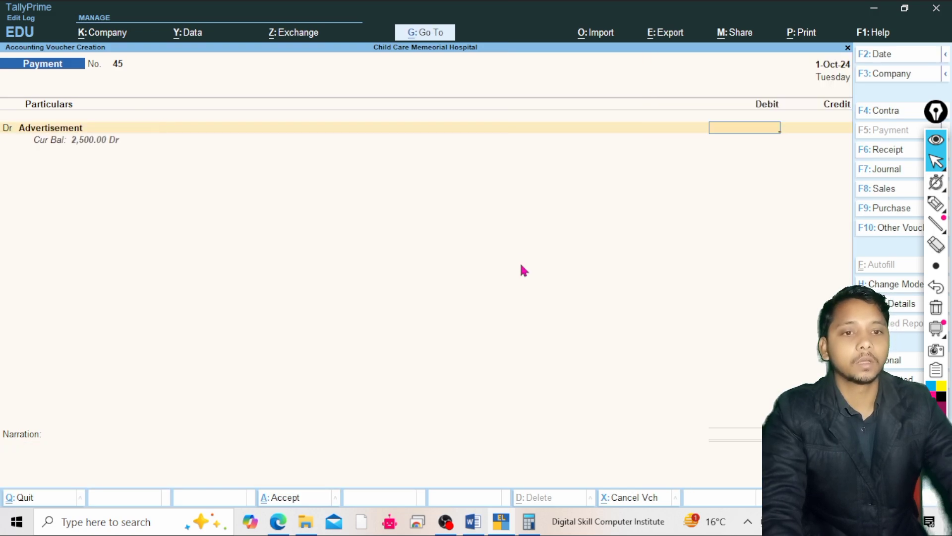
Replace the Advertisement ledger in the new payment voucher with SALARY and debit it with 18500.
key(BackSpace)
text(Sa)
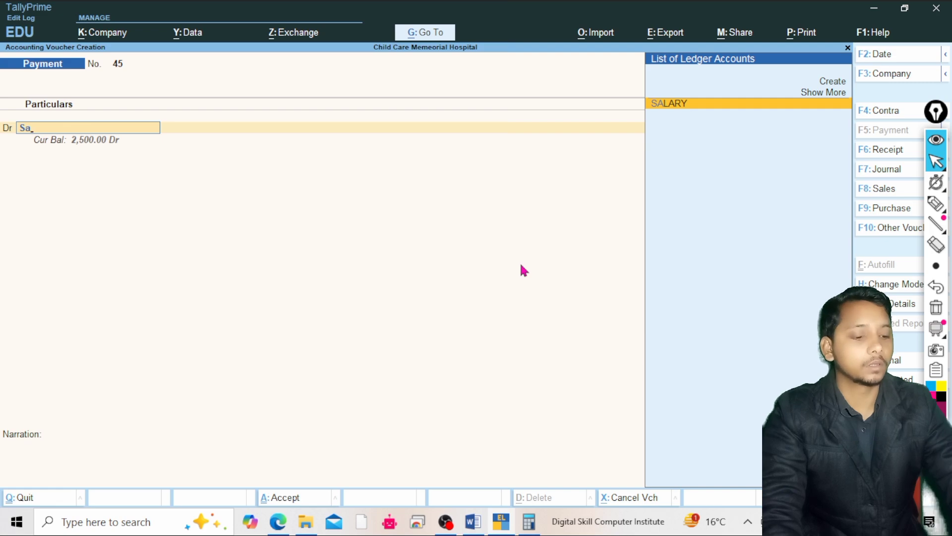
key(Return)
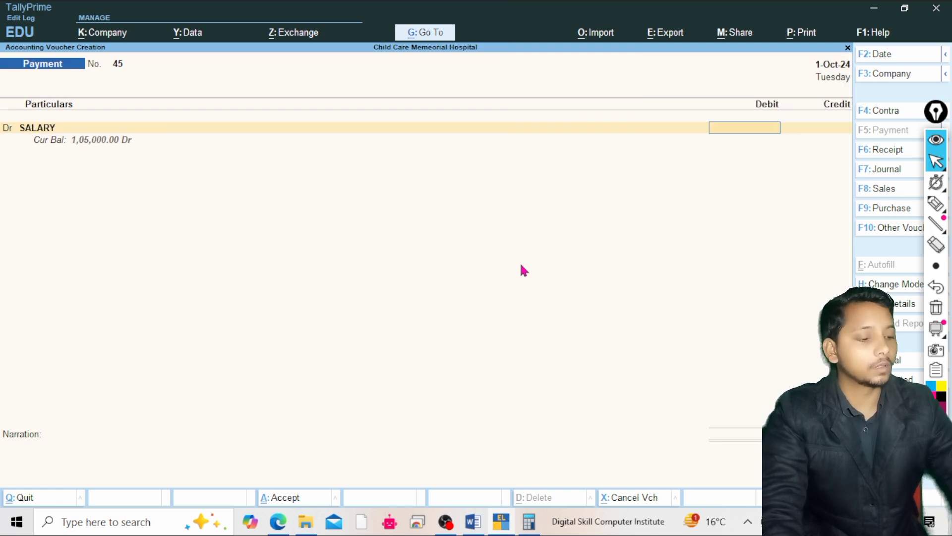
text(18500)
key(Return)
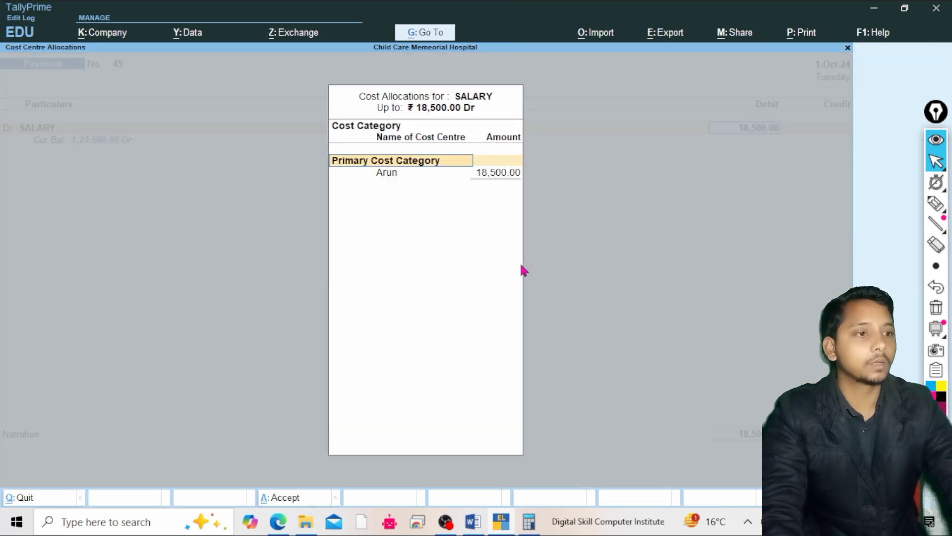
Allocate the salary under Primary Cost Category to three employee cost centres: 8500 to the prefilled one, 5500 to the second and 4500 to the third.
key(Return)
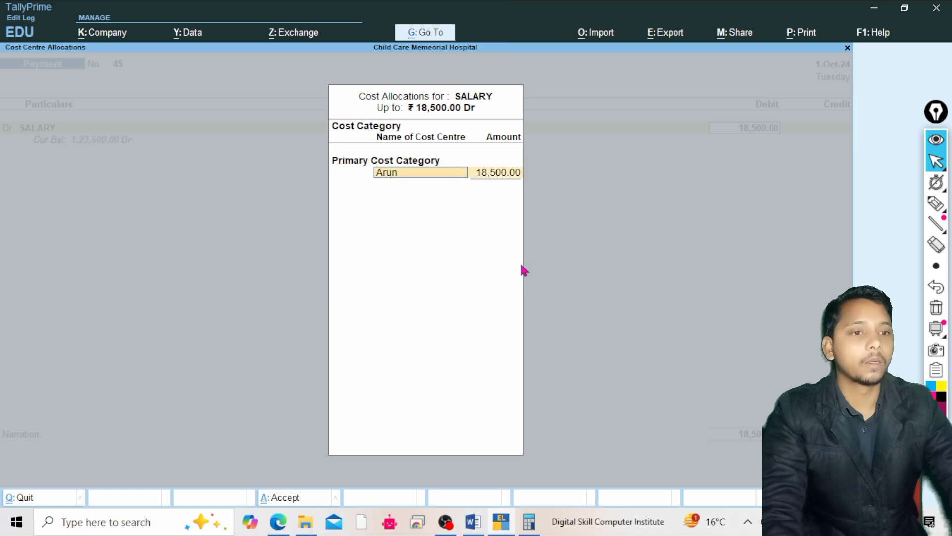
key(Return)
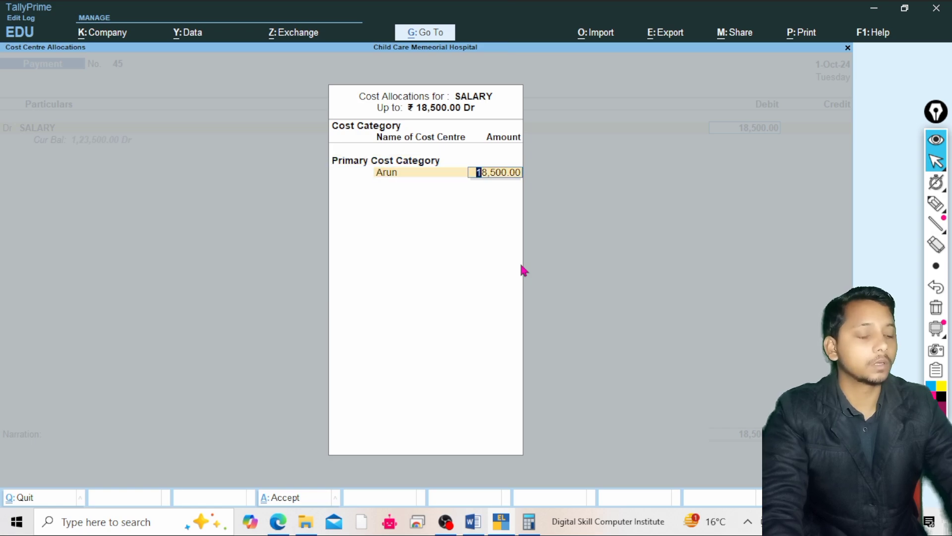
text(8500)
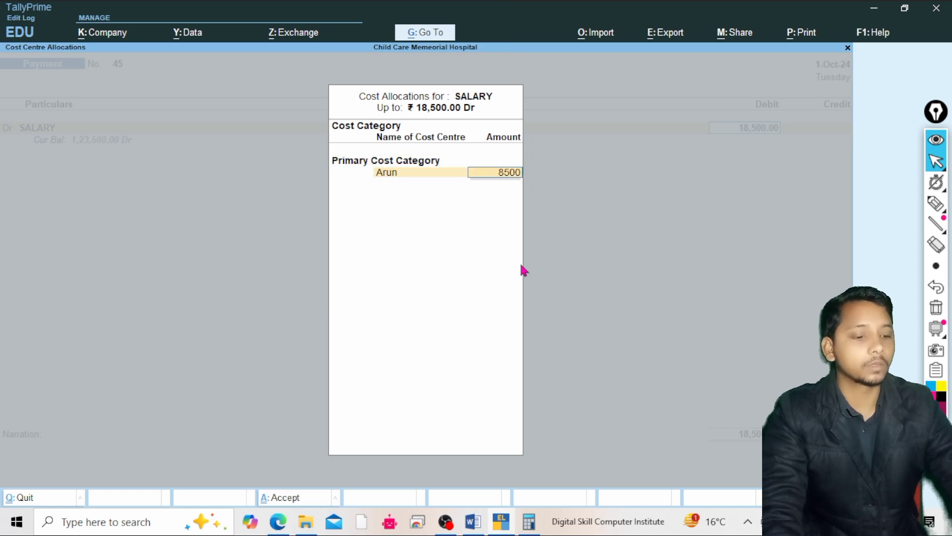
key(Return)
text(S)
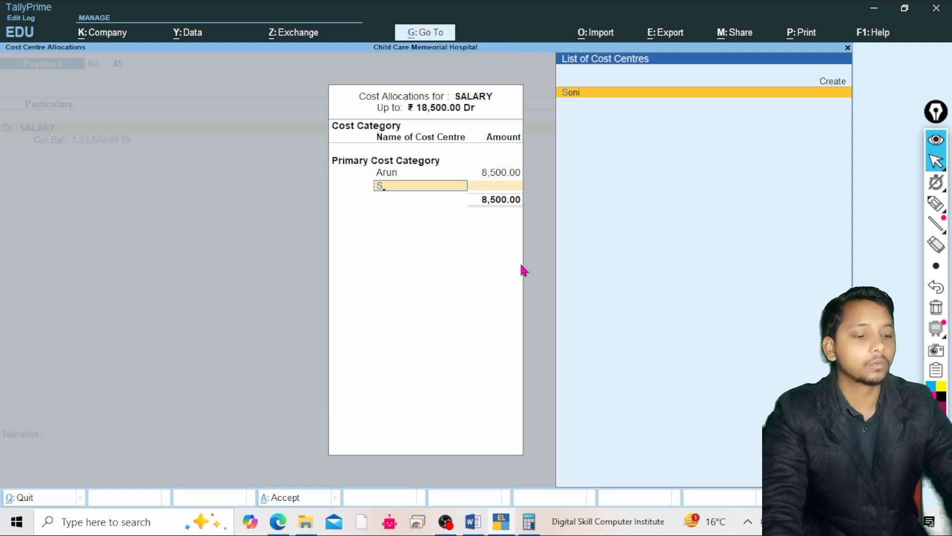
key(Return)
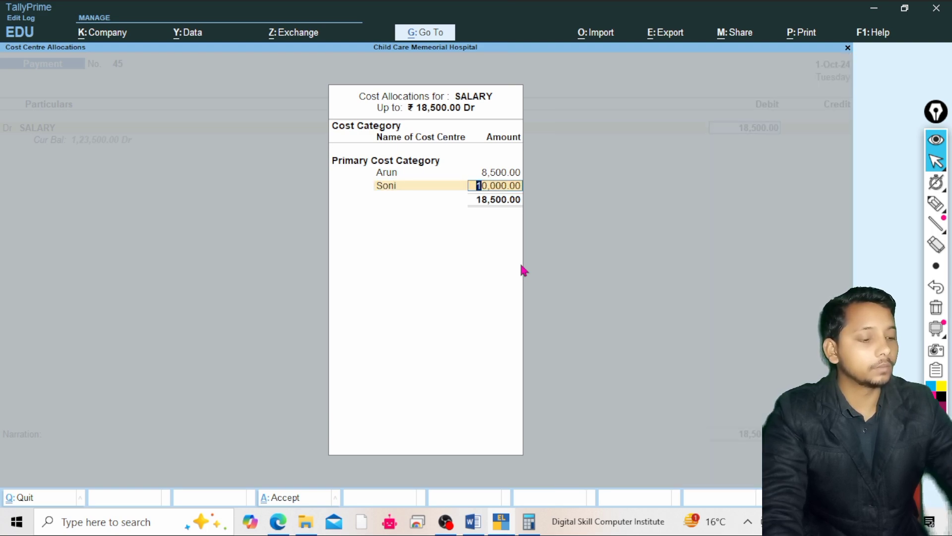
text(5500)
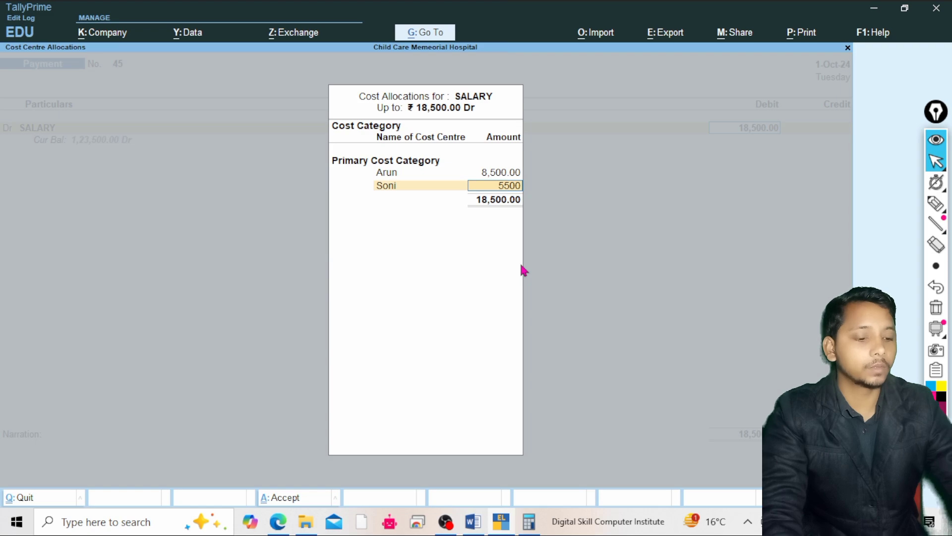
key(Return)
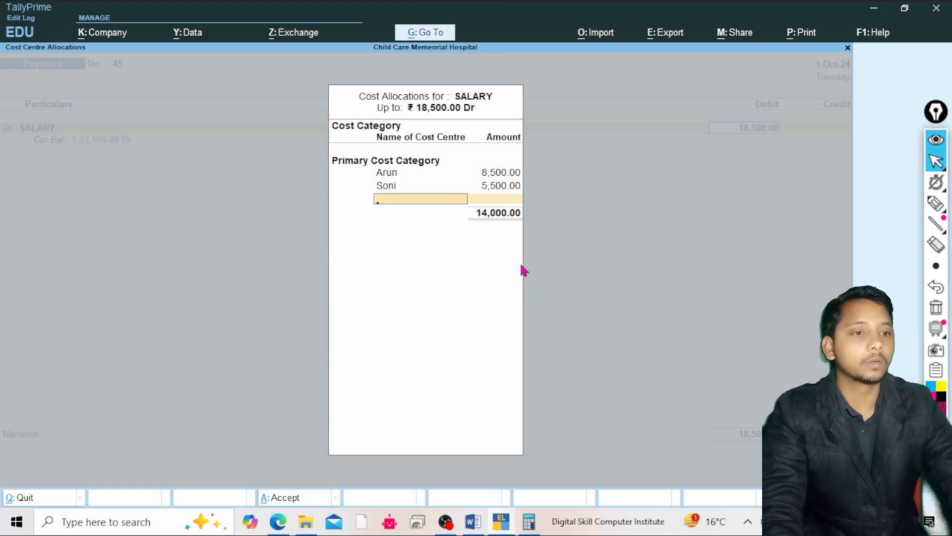
text(A)
key(Down)
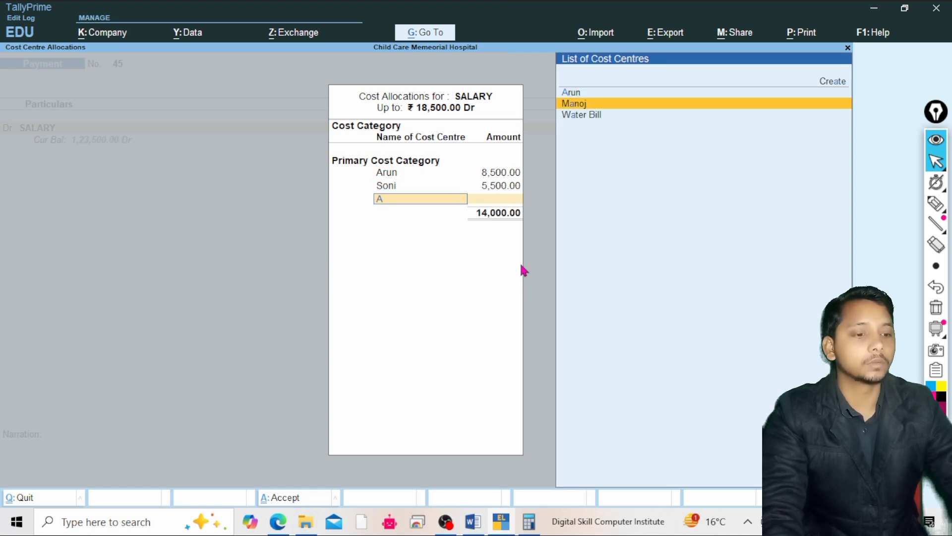
key(Return)
key(Return)
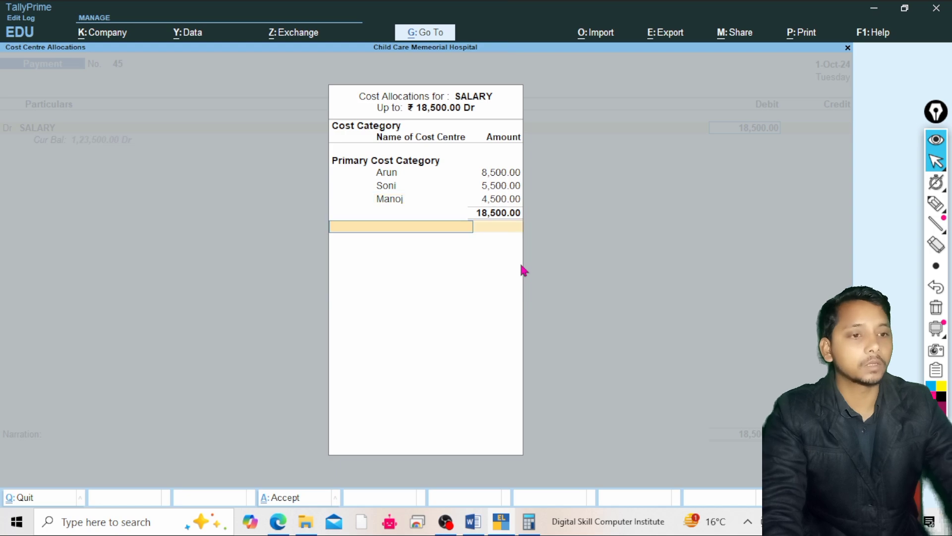
Finish the cost allocation, credit Cash with 18500, and save the salary payment voucher.
key(Return)
key(Return)
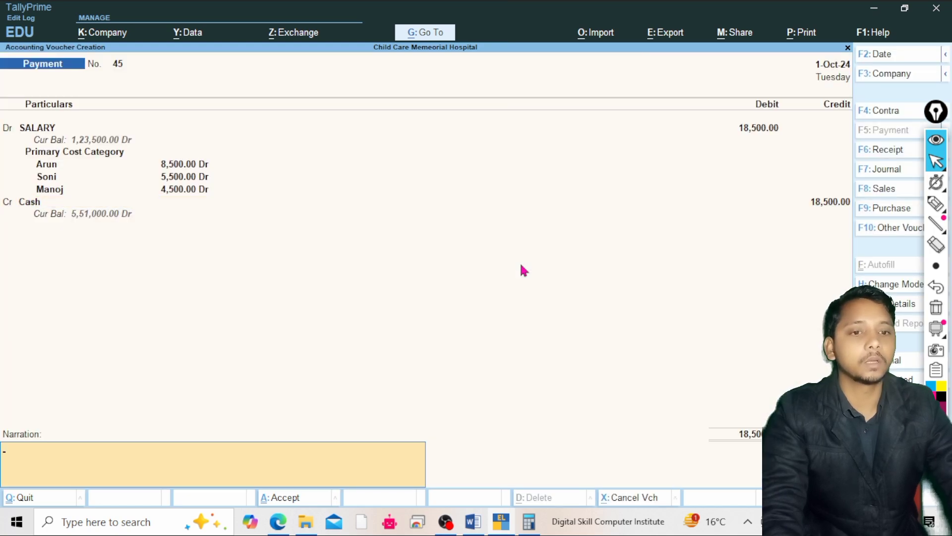
key(Return)
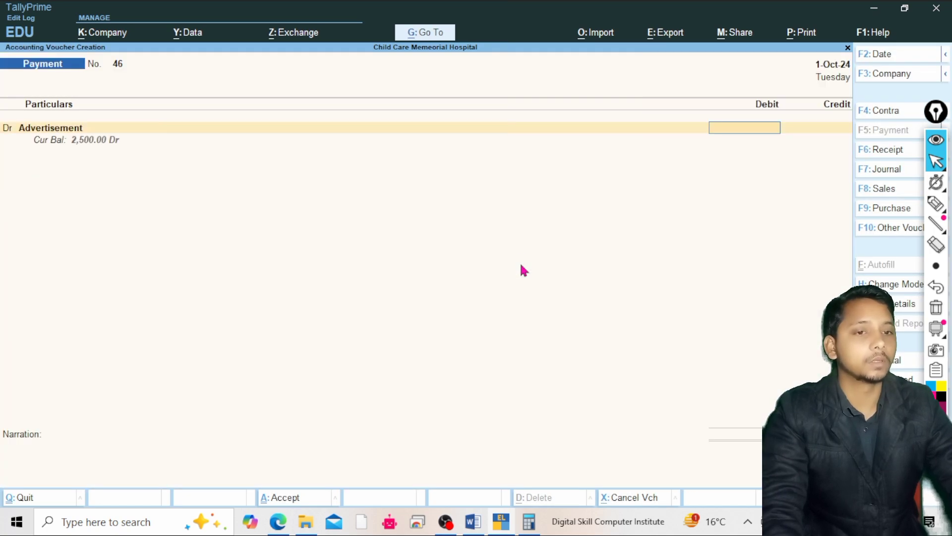
Switch to the October PDF in Edge, circle the 2000 loading charge with the pen and draw branches from it, then restore the normal pointer.
click(276, 525)
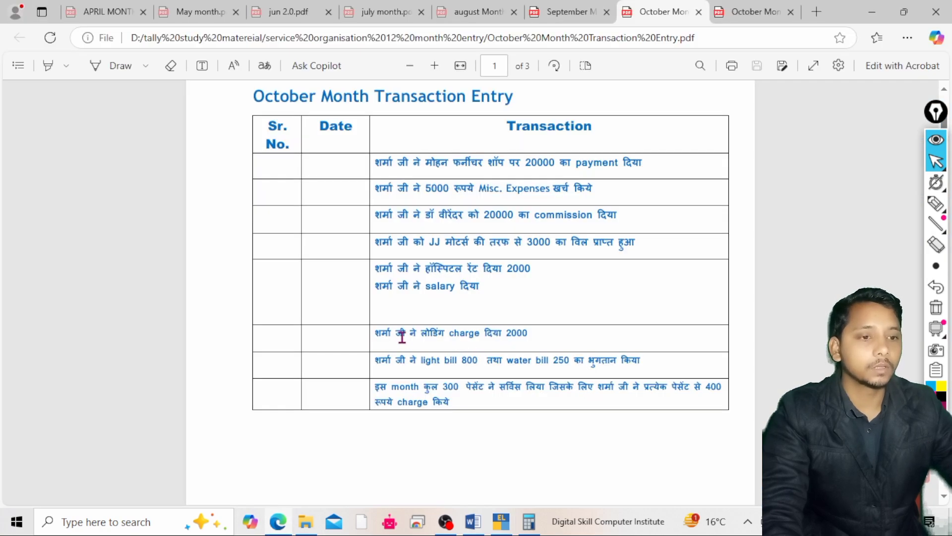
click(936, 207)
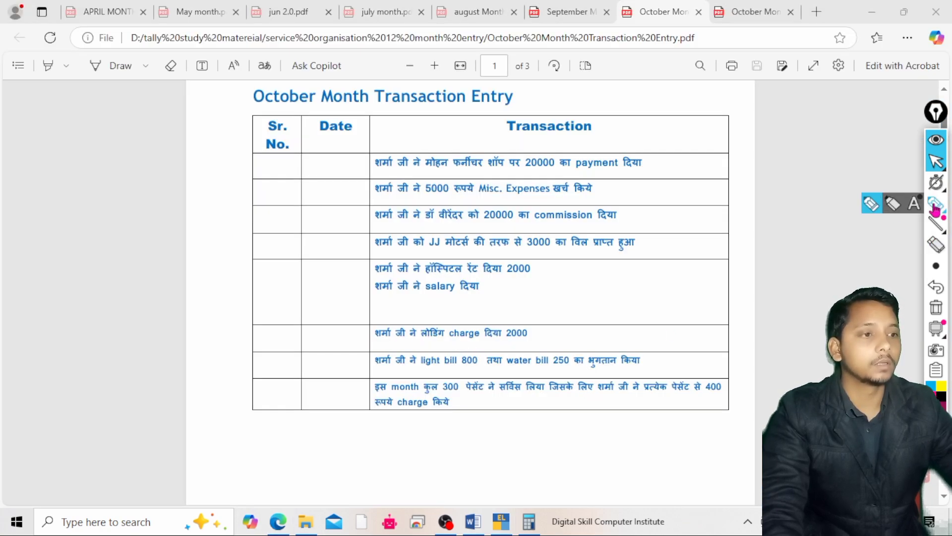
click(871, 206)
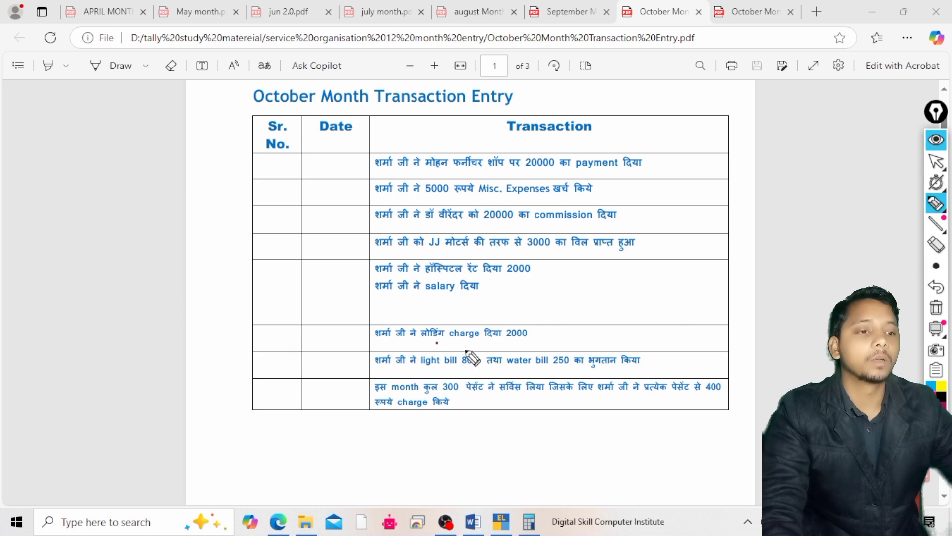
mouse_move(467, 351)
mouse_down()
mouse_move(464, 324)
mouse_move(463, 337)
mouse_move(532, 300)
mouse_move(574, 309)
mouse_move(617, 294)
mouse_up()
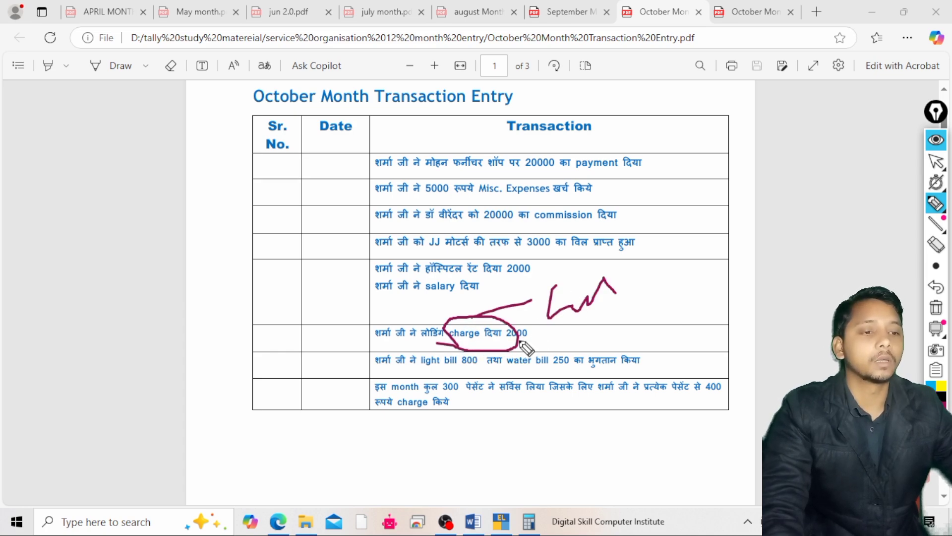
mouse_move(521, 342)
mouse_down()
mouse_move(695, 331)
mouse_move(640, 340)
mouse_up()
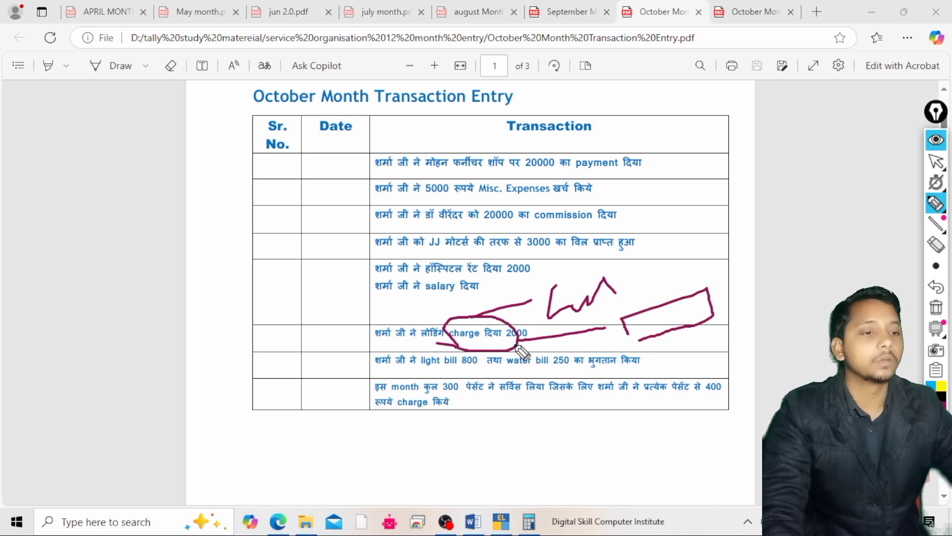
drag(516, 341, 633, 367)
mouse_move(942, 233)
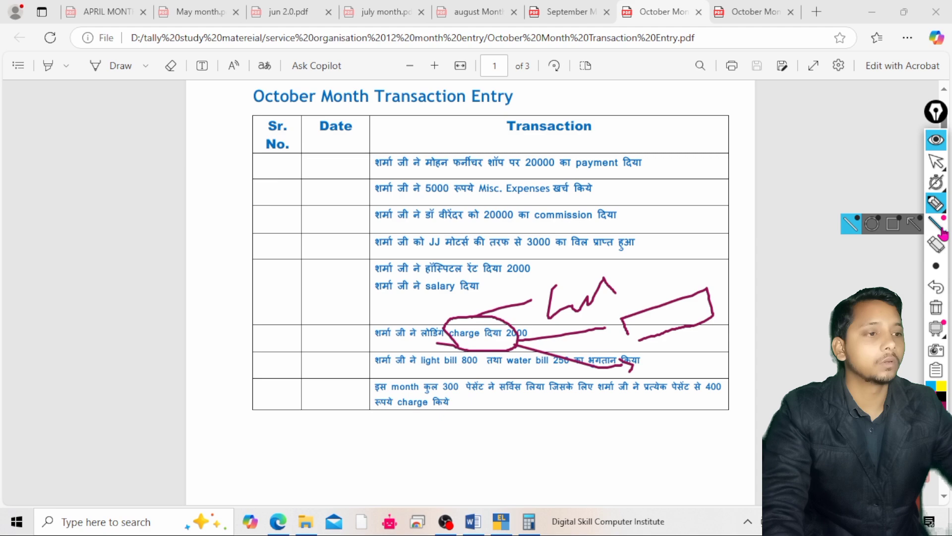
click(936, 161)
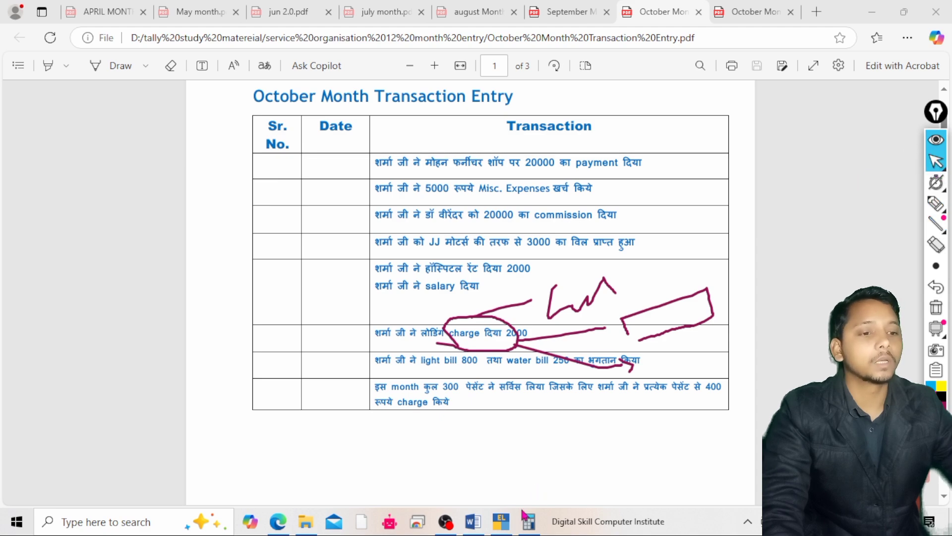
Switch to TallyPrime and leave the unfinished payment voucher, returning to the Gateway of Tally without quitting.
click(501, 522)
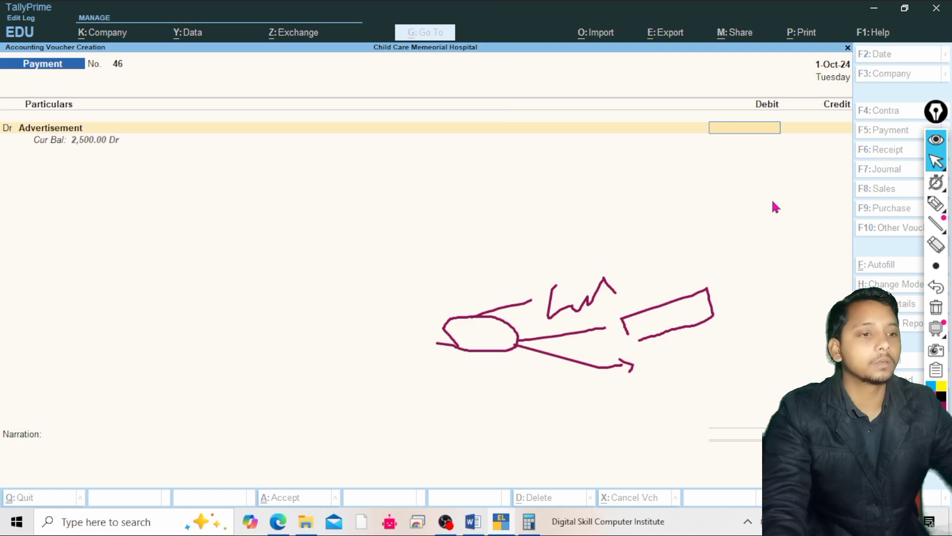
key(Escape)
key(Escape)
click(941, 163)
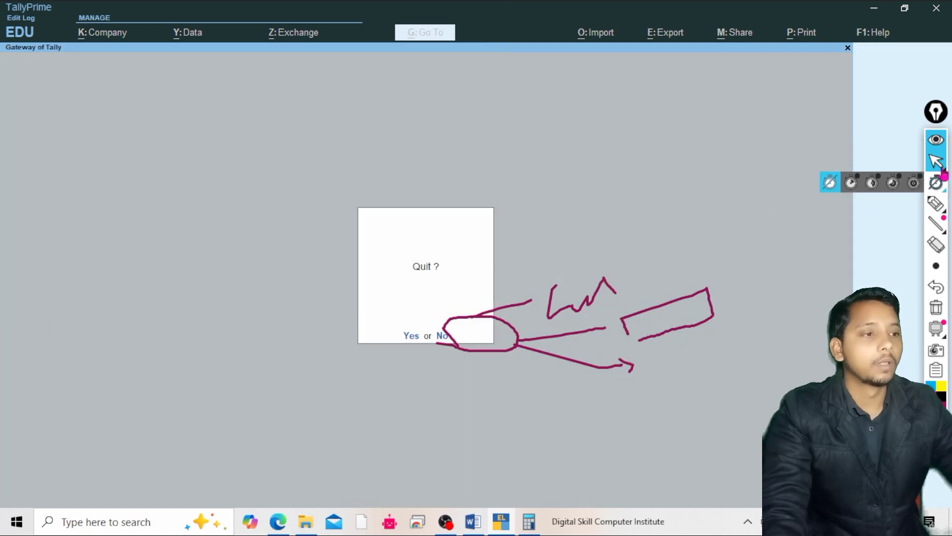
key(Escape)
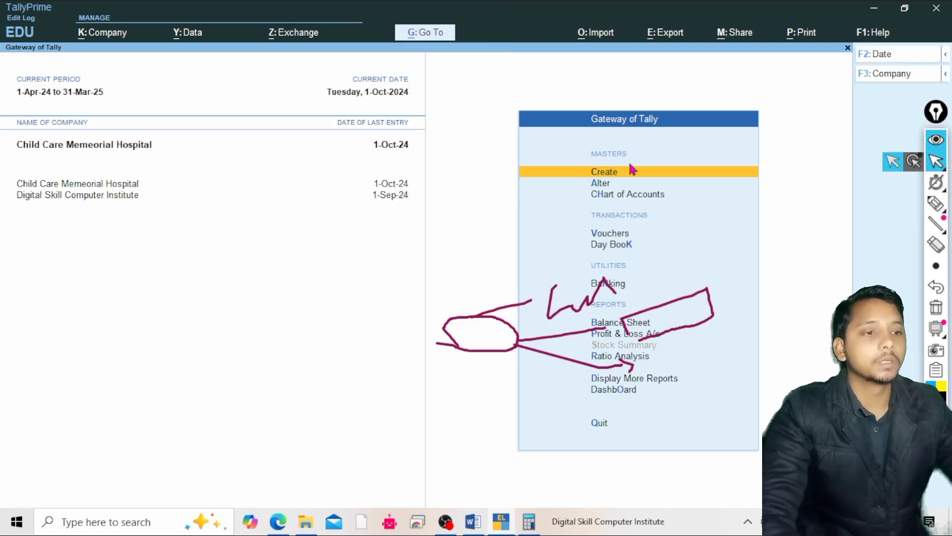
Begin creating a cost centre master and assign it to the Chargese category.
click(604, 174)
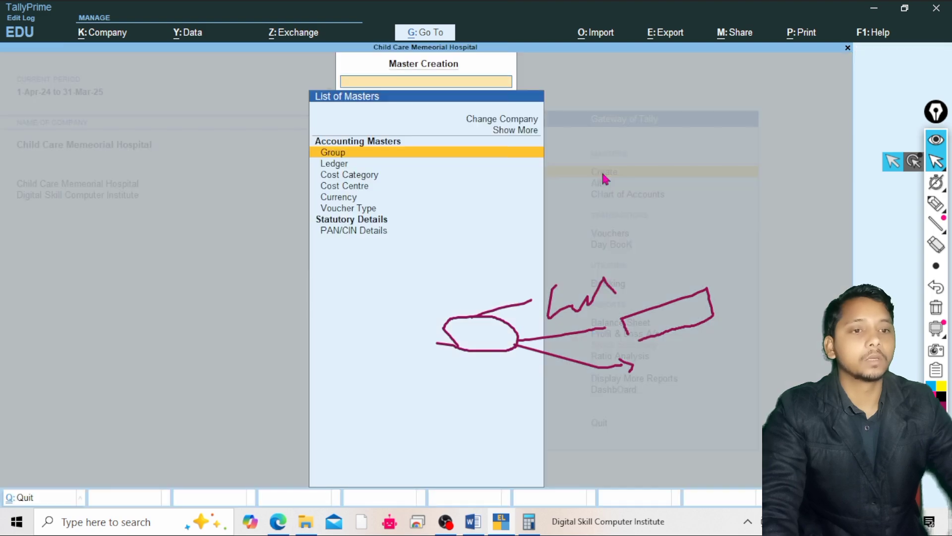
key(Down)
key(Down)
key(Down)
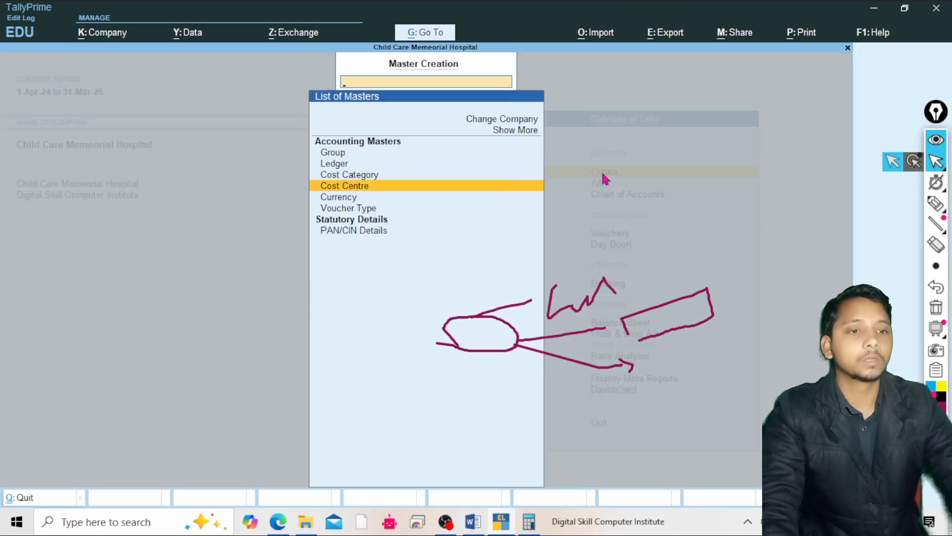
key(Return)
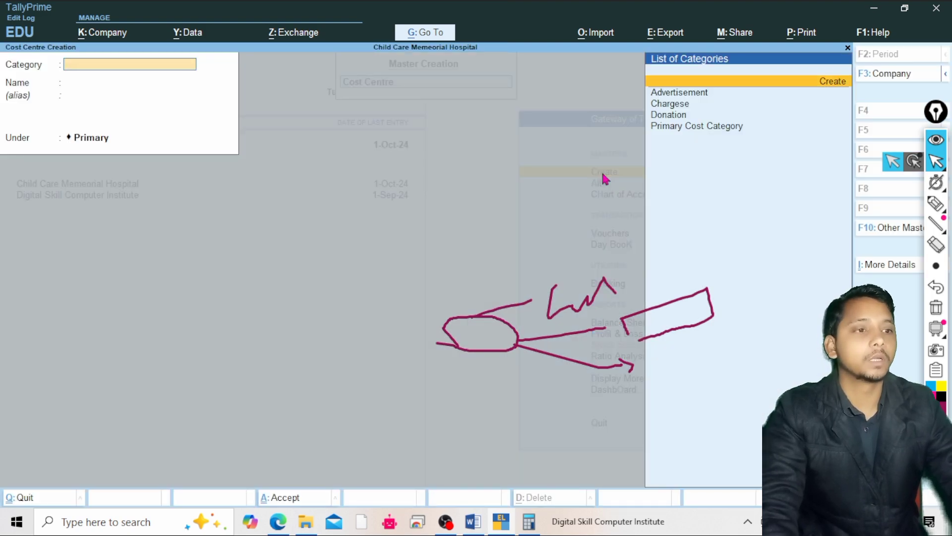
key(Down)
key(Down)
key(Return)
Name the cost centre Loading Charge, keep it under Primary, save it and return to the Gateway of Tally.
text(L)
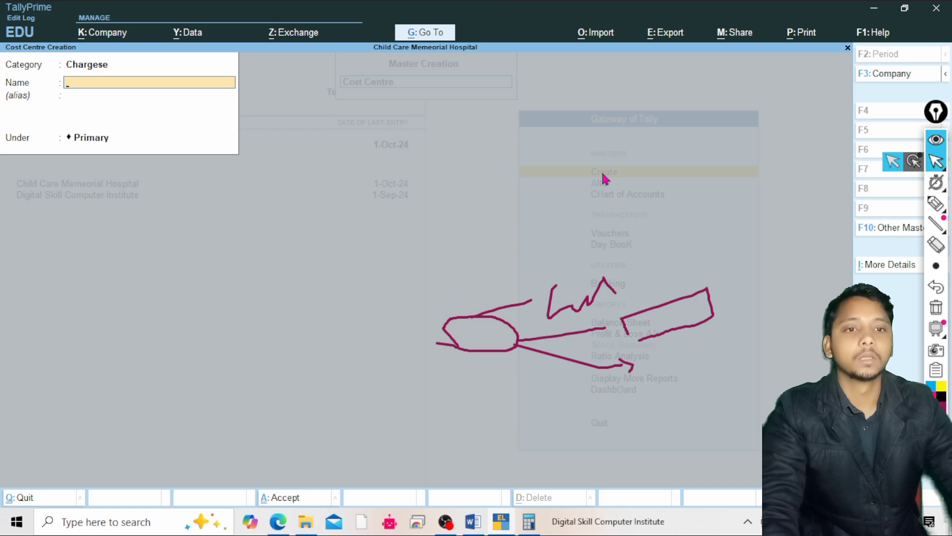
text(oadign)
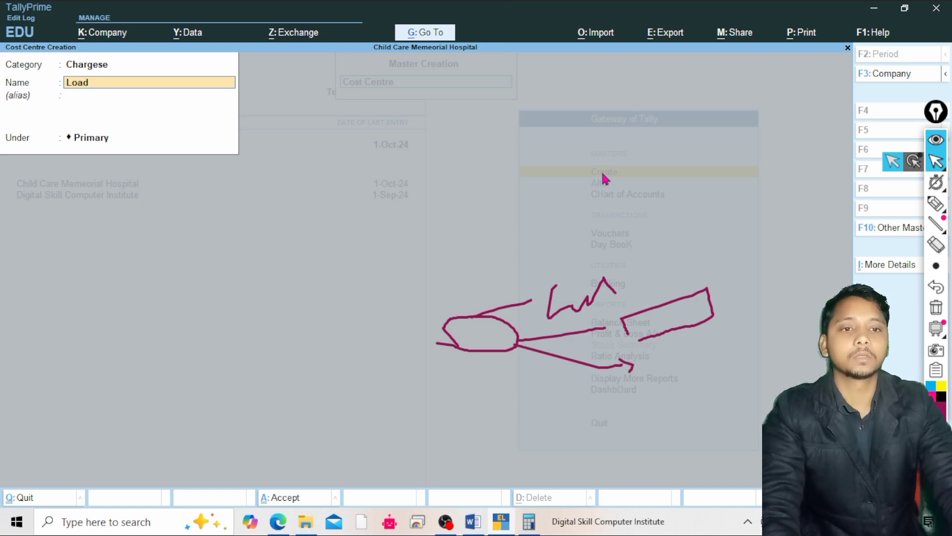
key(BackSpace)
key(BackSpace)
text(n)
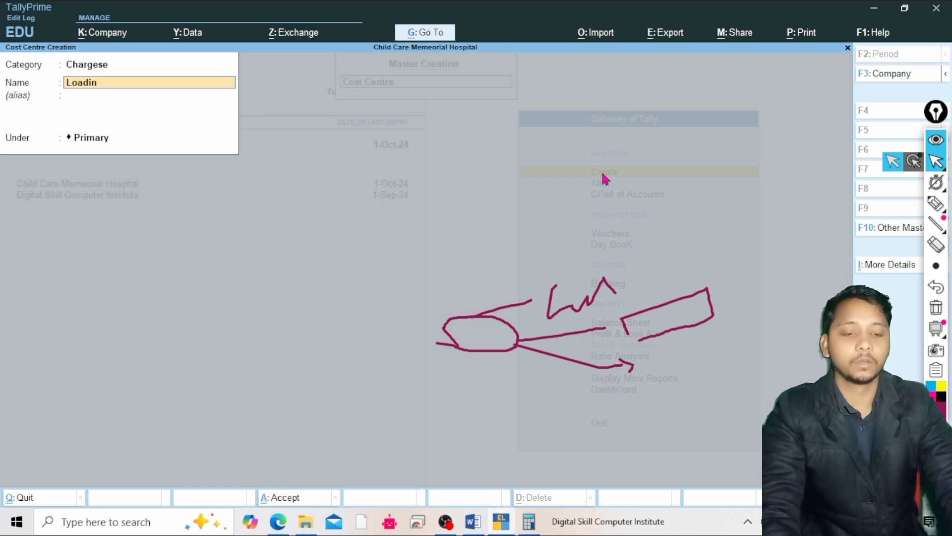
text(g Charge)
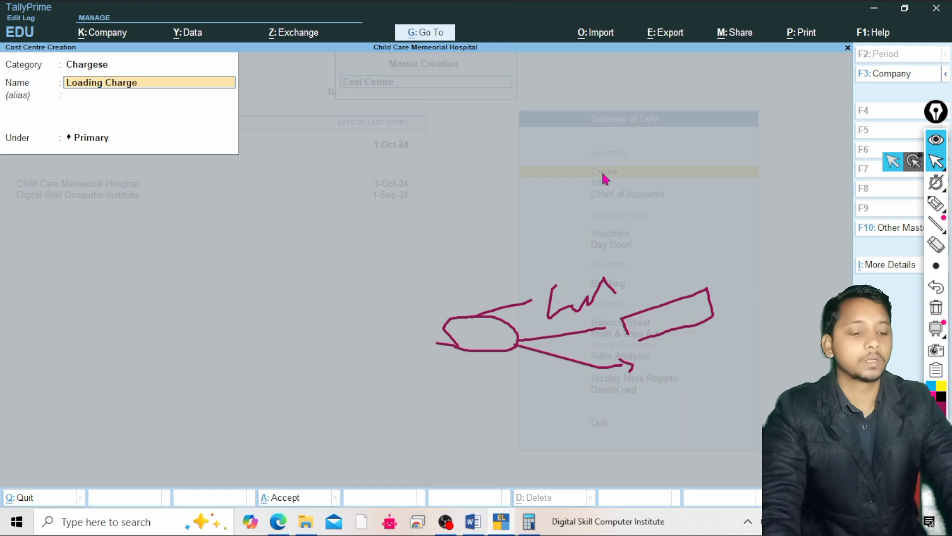
key(Return)
key(Return)
key(Return)
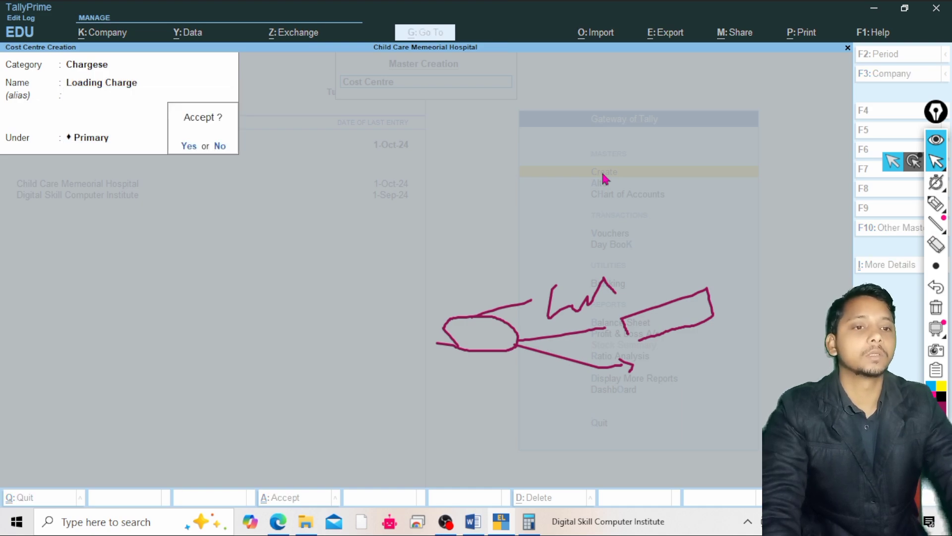
key(Return)
key(Escape)
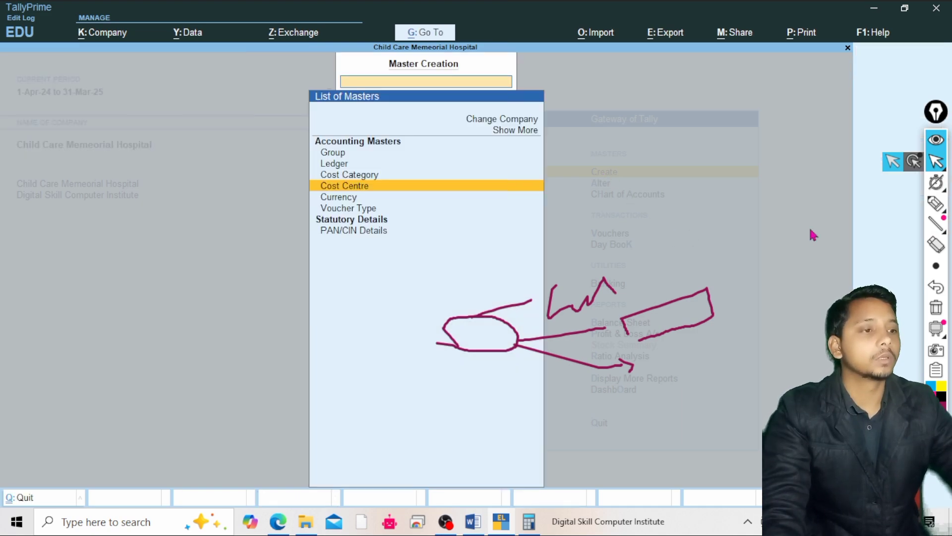
key(Escape)
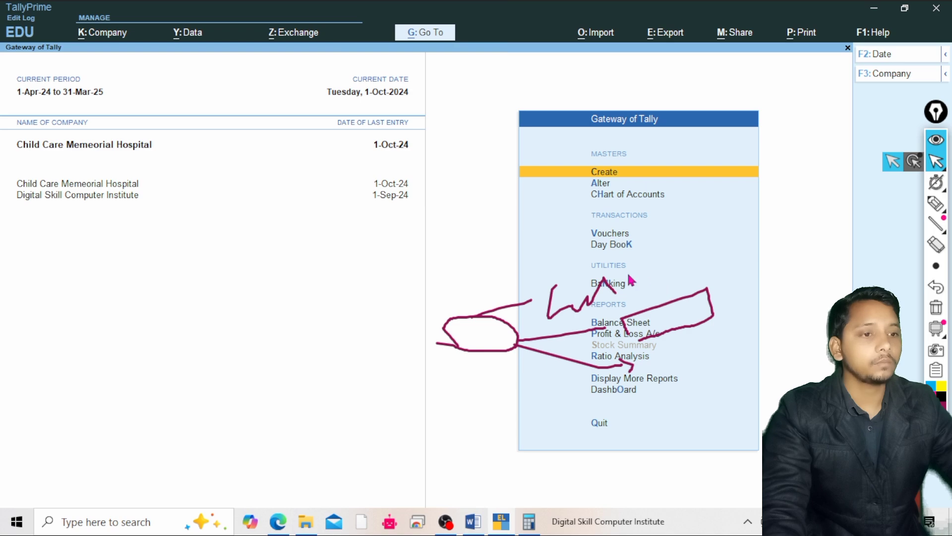
Open a payment voucher, clear the pen drawings from the screen and choose Chargese as the debit ledger.
key(v)
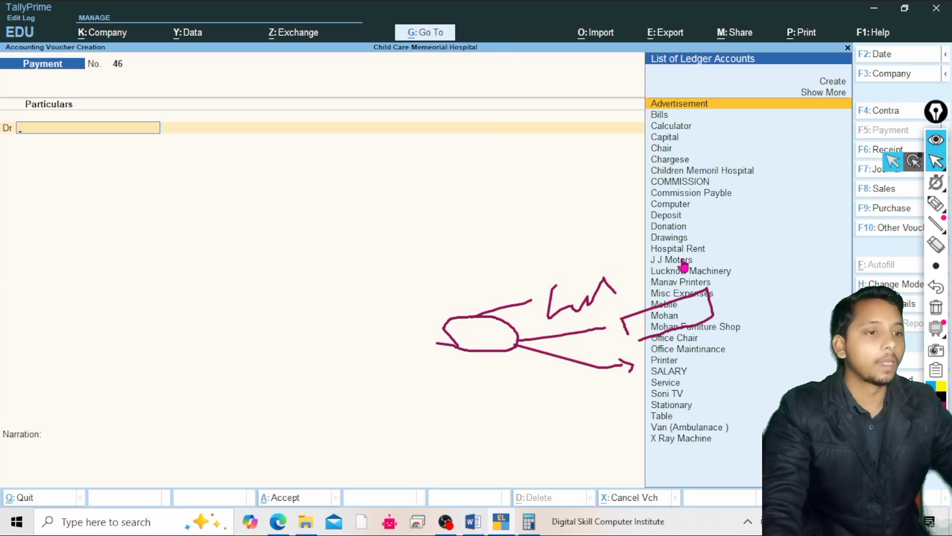
click(932, 312)
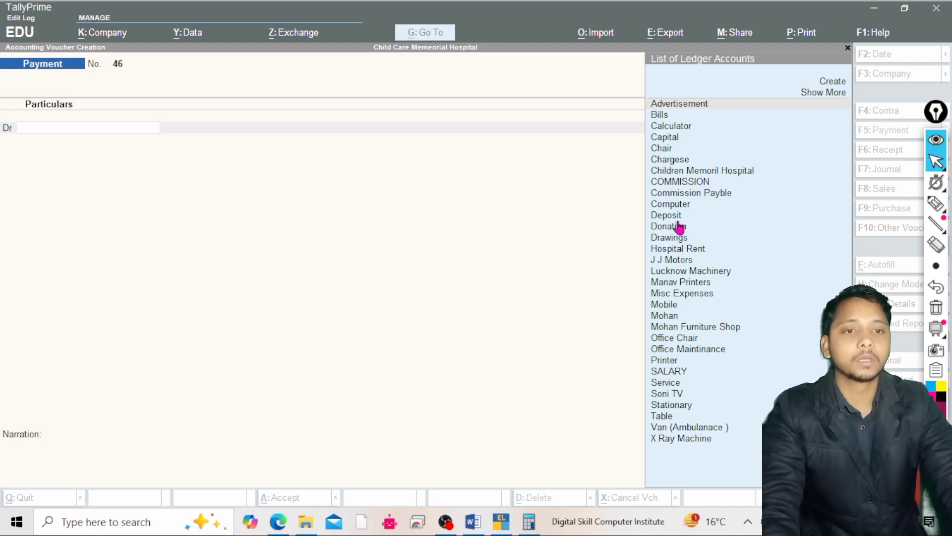
click(165, 145)
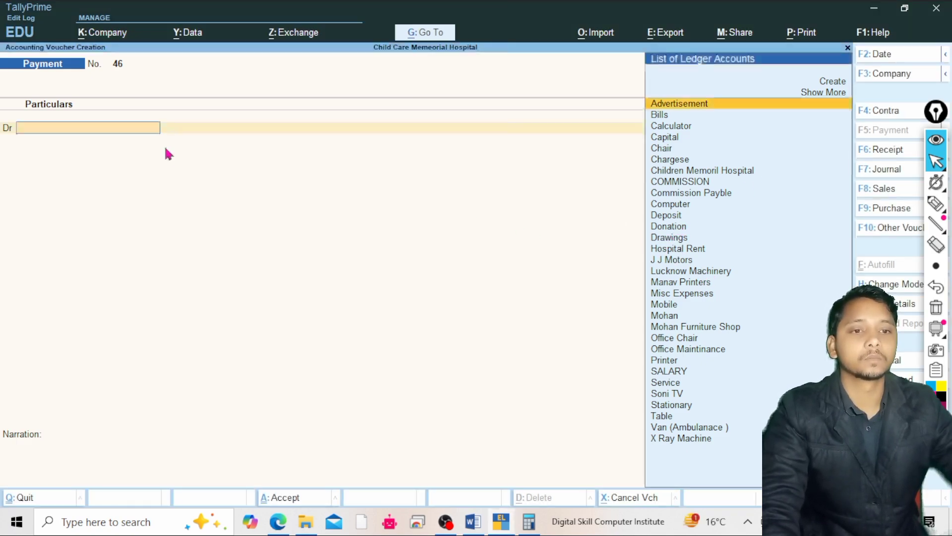
text(Ch)
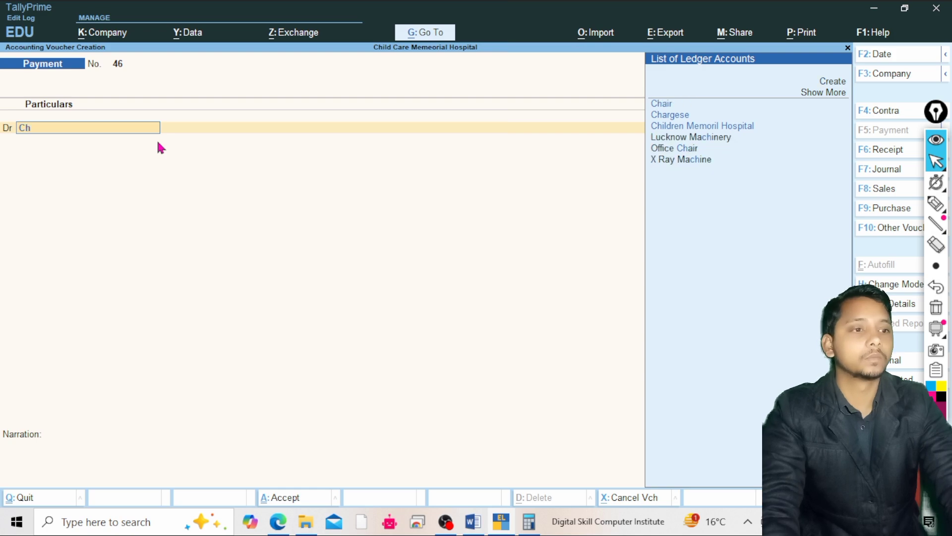
key(Down)
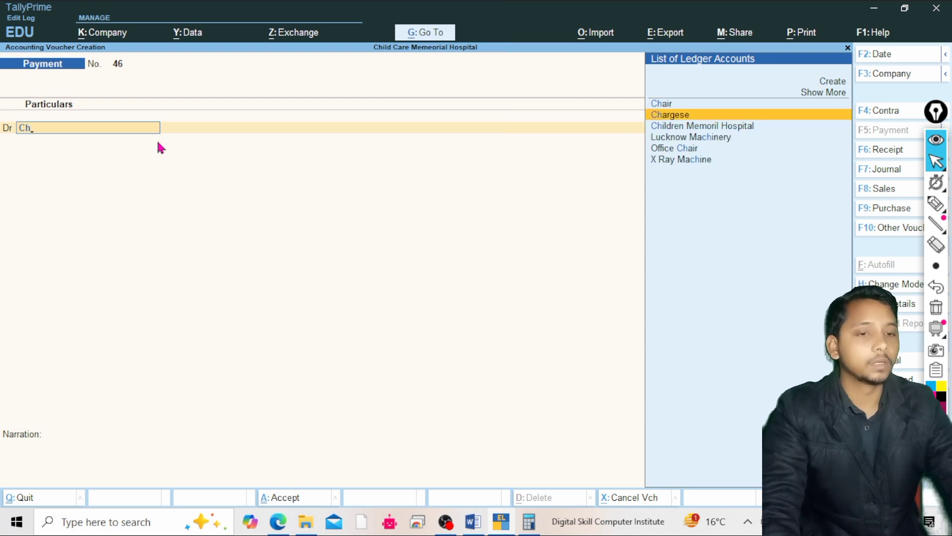
key(Return)
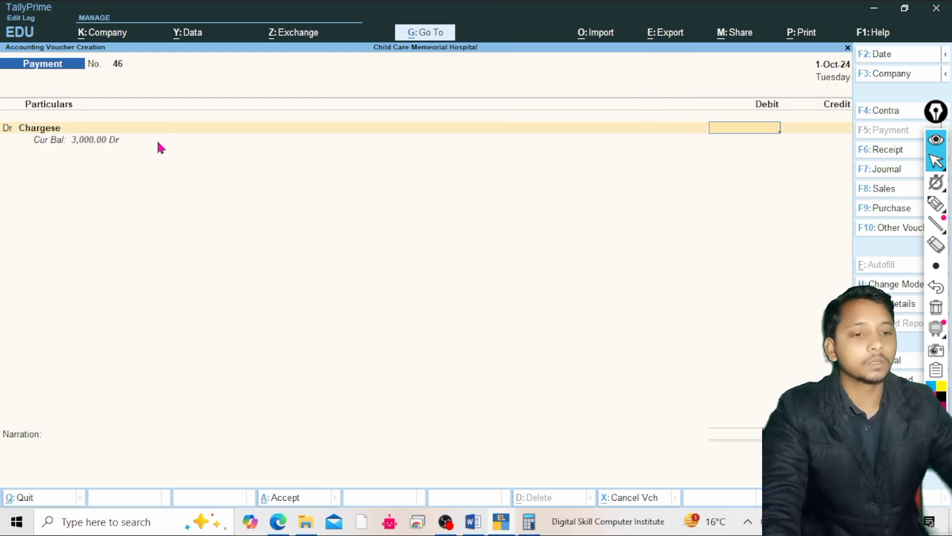
Check the loading charge in the October PDF in Edge, return to TallyPrime and enter 2000 as the Chargese debit.
click(280, 531)
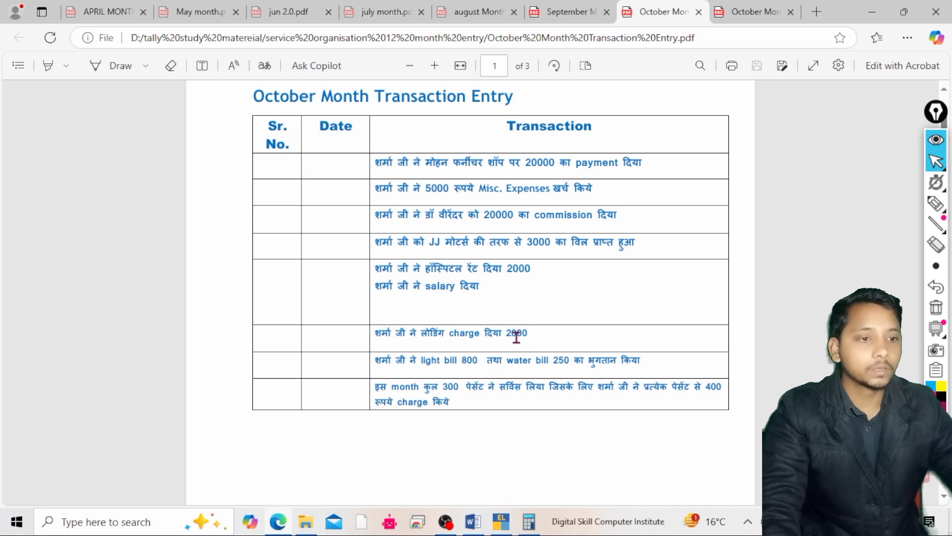
click(501, 520)
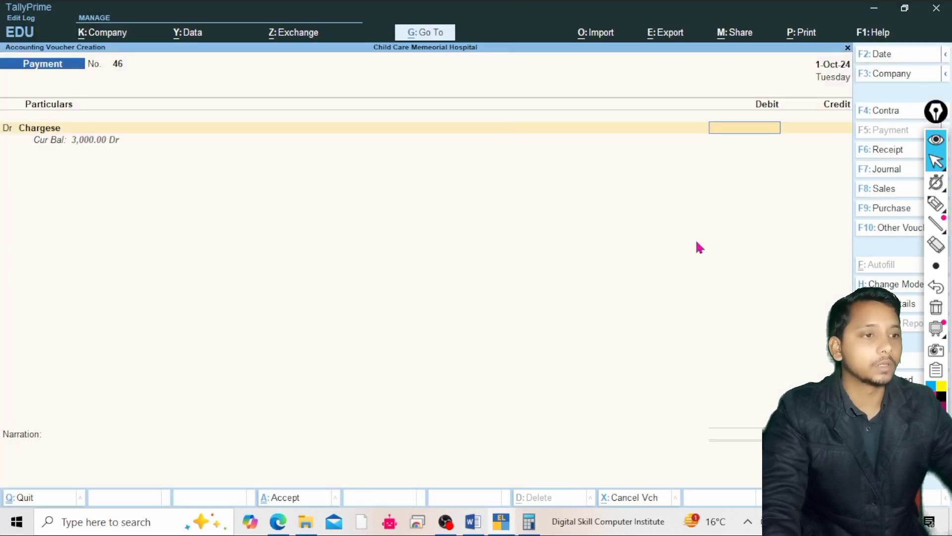
text(200)
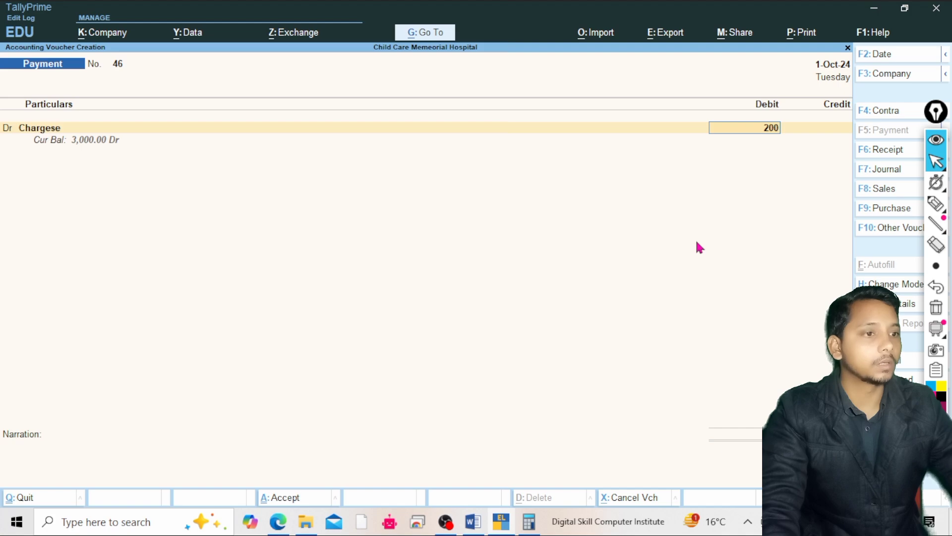
text(0)
key(Return)
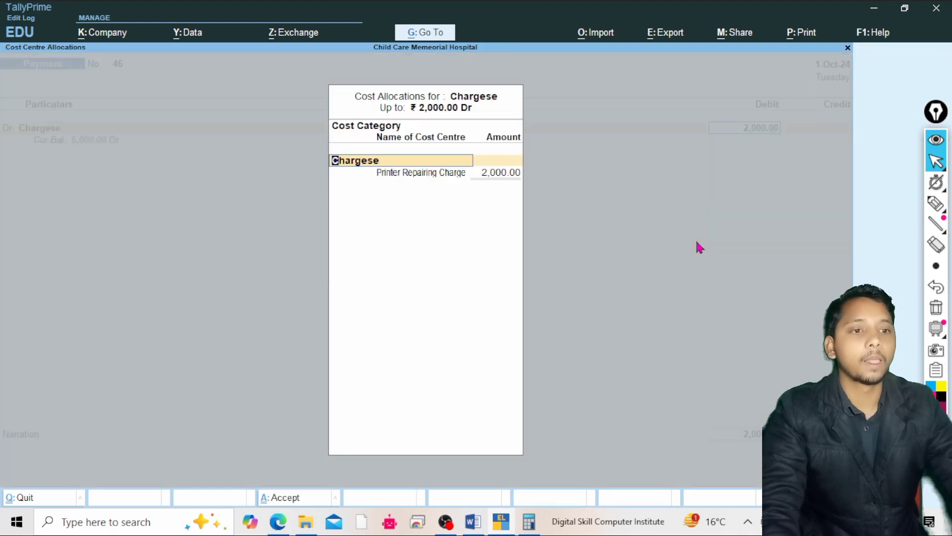
Allocate the 2000 to the Loading Charge cost centre under Chargese, credit Cash and save the payment voucher.
key(Return)
key(BackSpace)
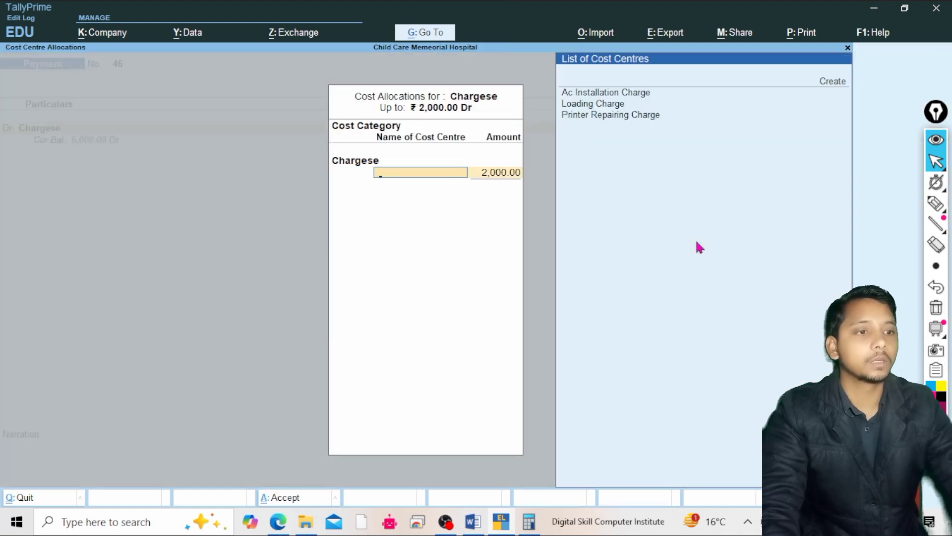
key(Down)
key(Down)
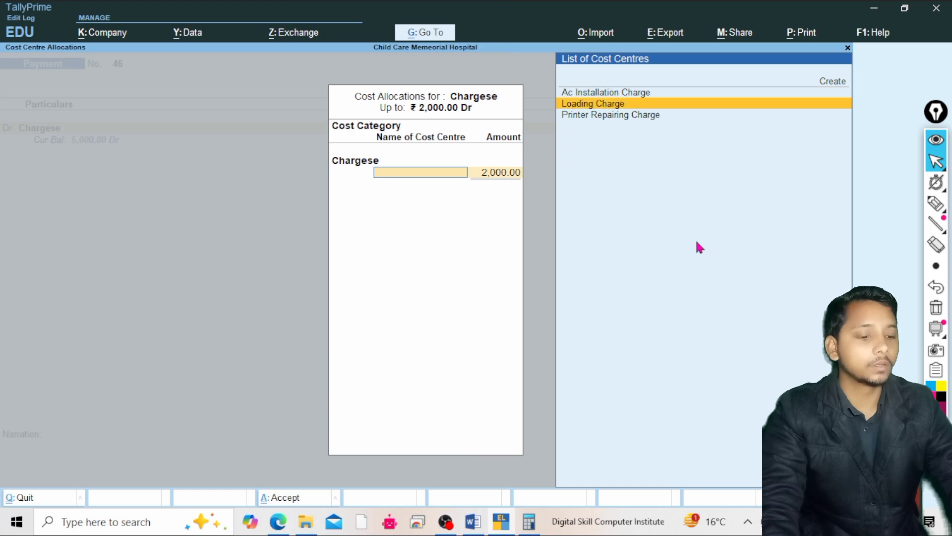
key(Return)
key(Return)
key(Return)
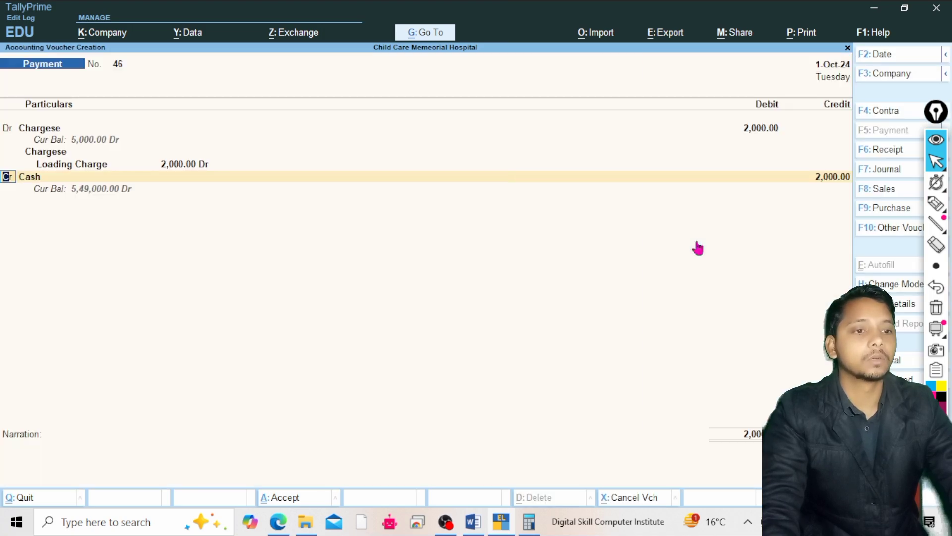
key(Return)
key(Return)
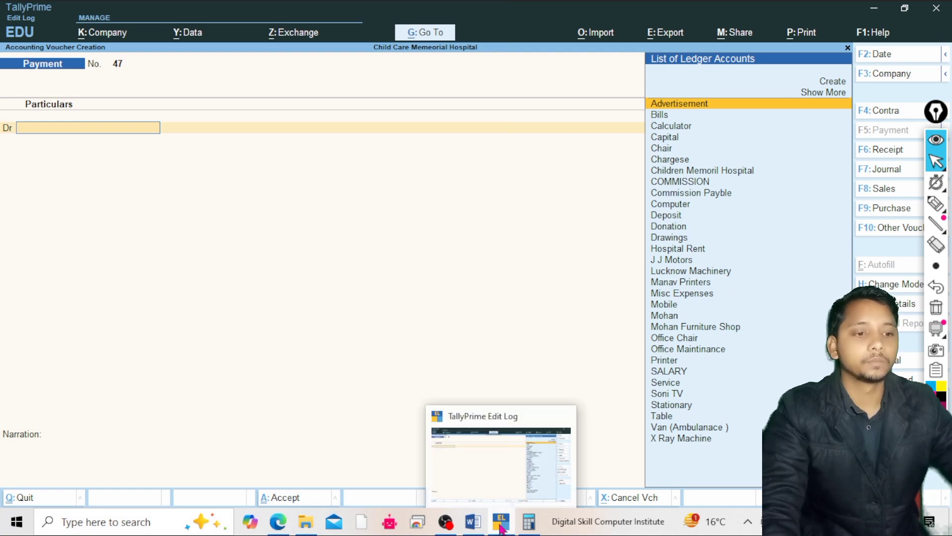
Switch to the October PDF in Edge, mark the light bill 800 and water bill 250 with the pen, clear the marks and restore the pointer.
mouse_move(507, 527)
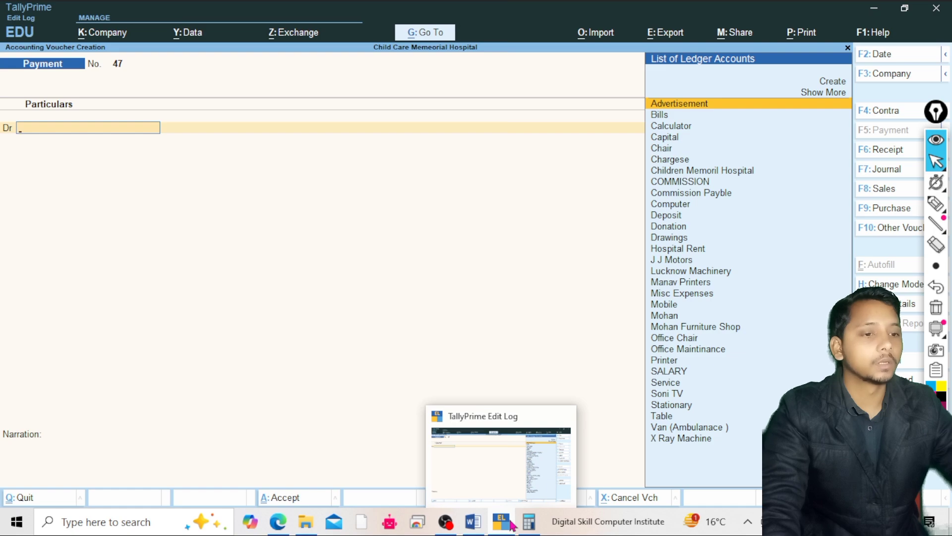
mouse_move(277, 522)
click(331, 491)
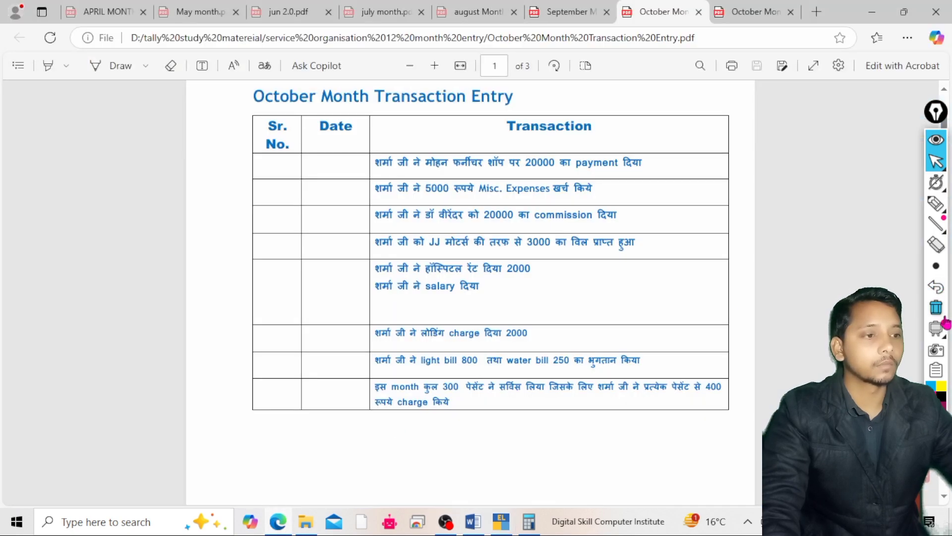
mouse_move(935, 263)
click(936, 203)
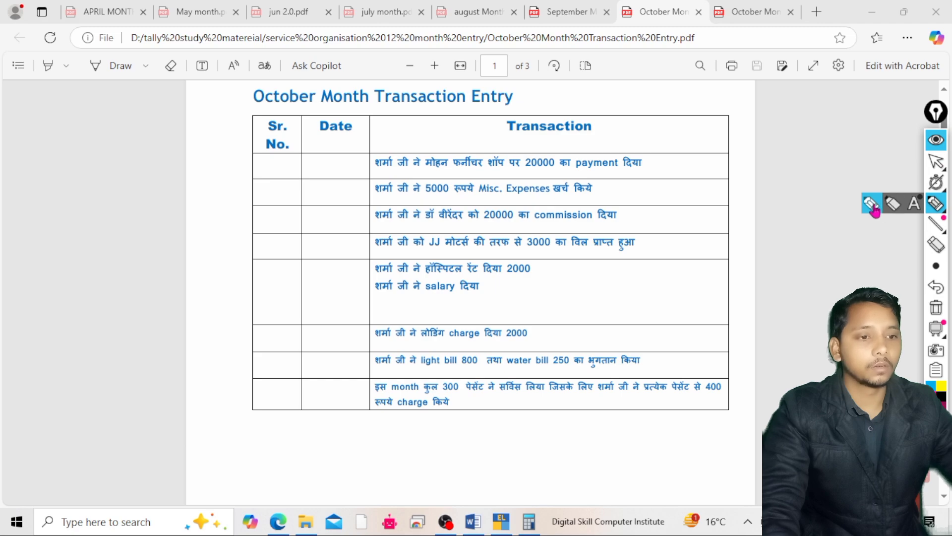
drag(419, 376, 472, 370)
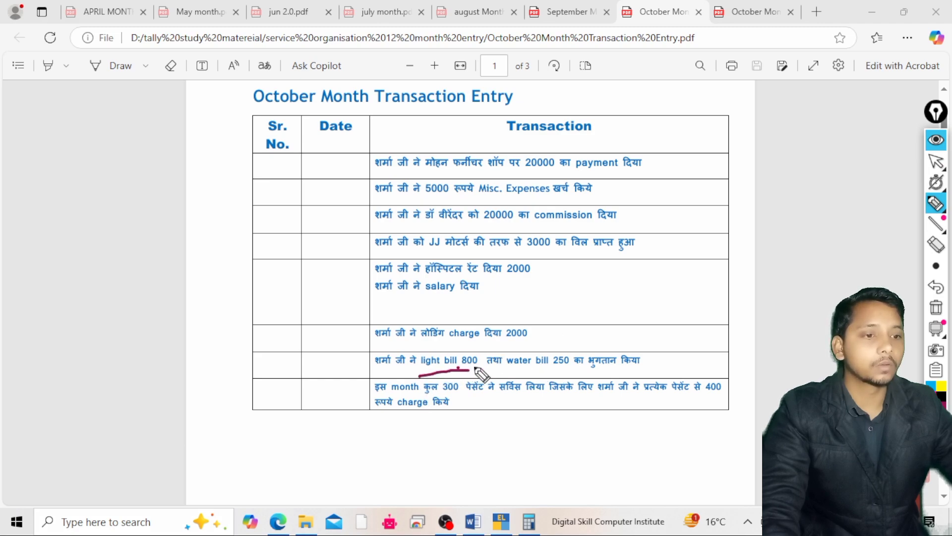
mouse_move(457, 368)
mouse_down()
mouse_move(480, 359)
mouse_move(463, 360)
mouse_move(480, 369)
mouse_up()
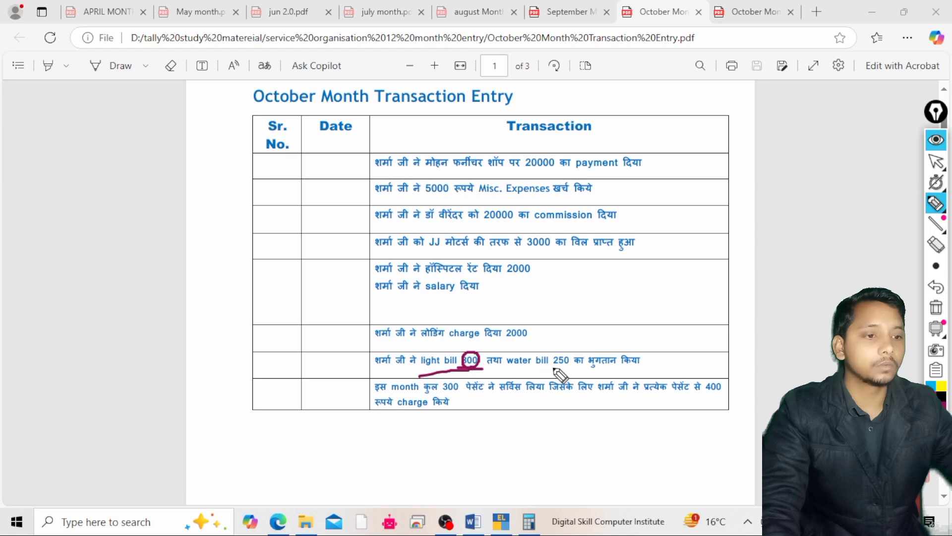
mouse_move(552, 367)
mouse_down()
mouse_move(581, 367)
mouse_move(560, 347)
mouse_move(582, 371)
mouse_up()
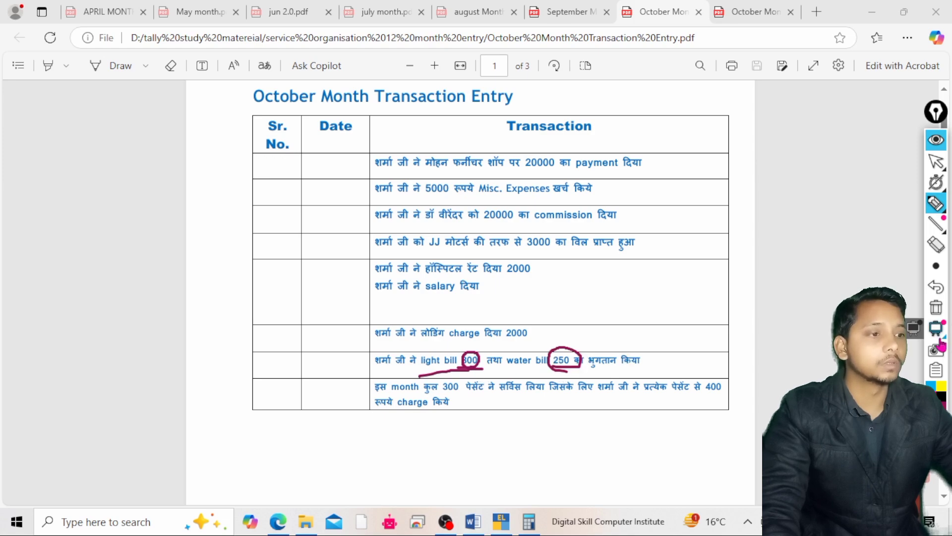
click(939, 317)
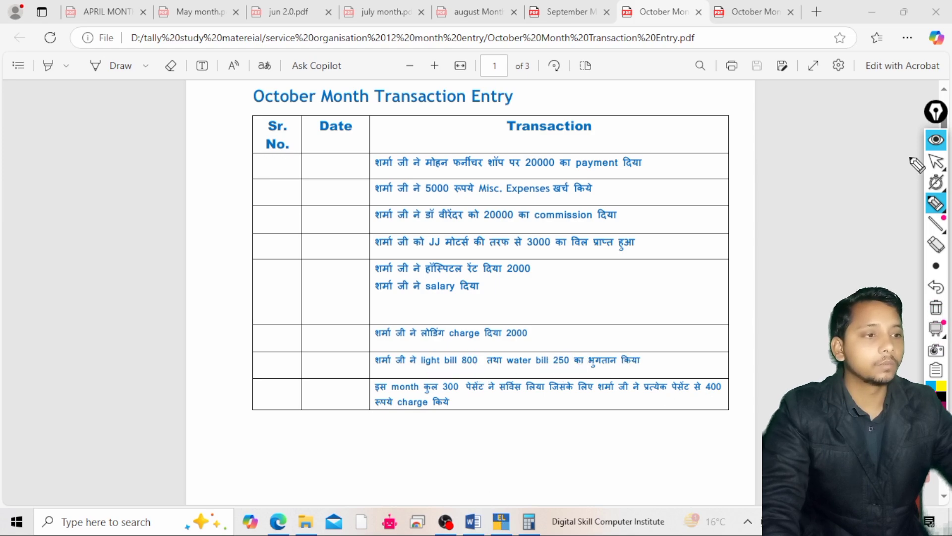
click(935, 162)
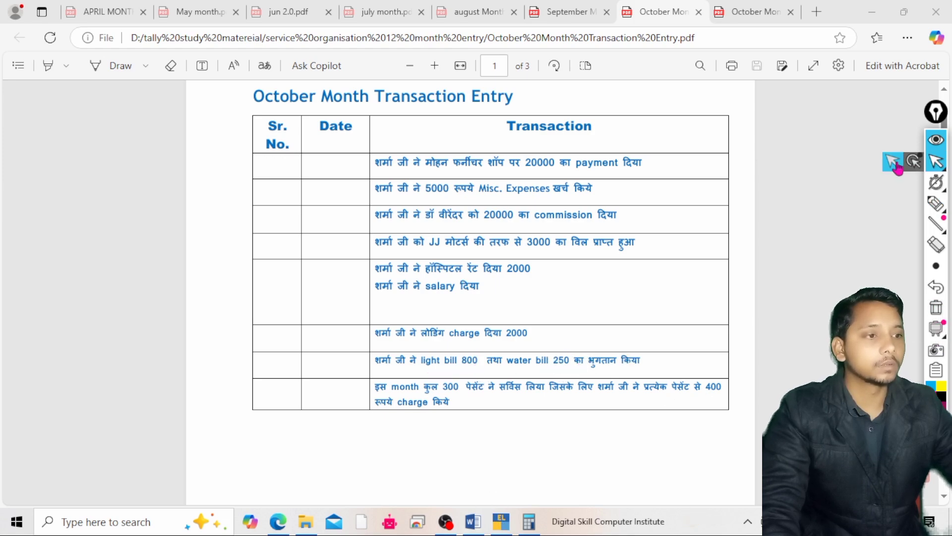
Switch to TallyPrime and debit the Bills ledger with 1050 in the new payment voucher.
click(501, 521)
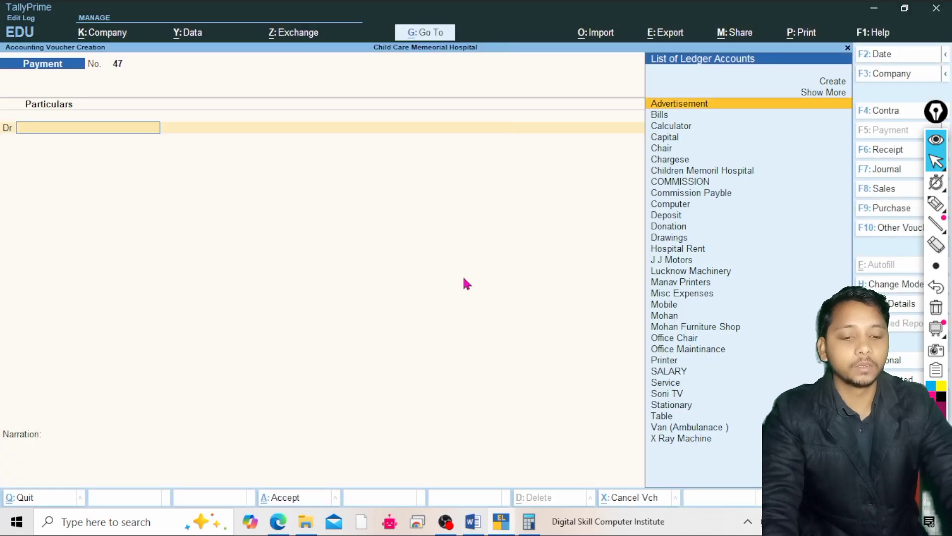
text(Bi)
key(Return)
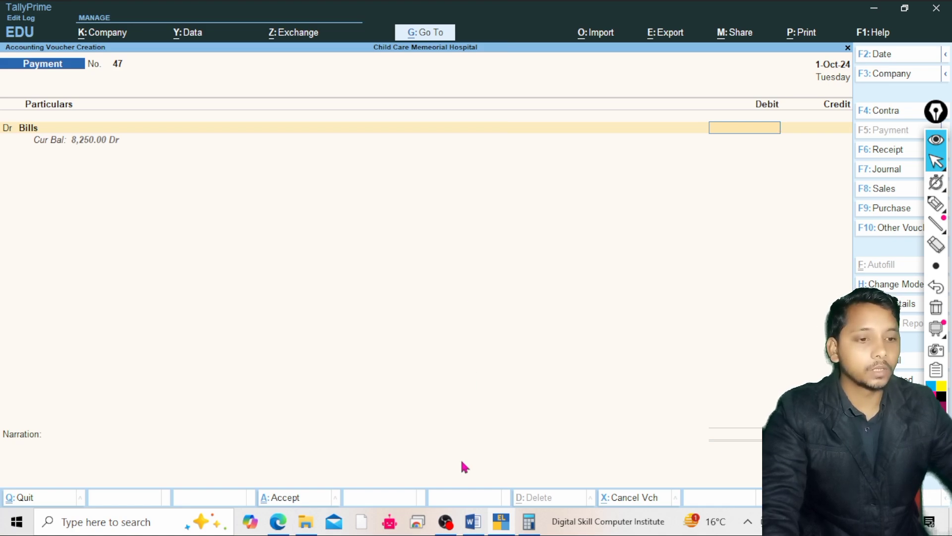
text(1050)
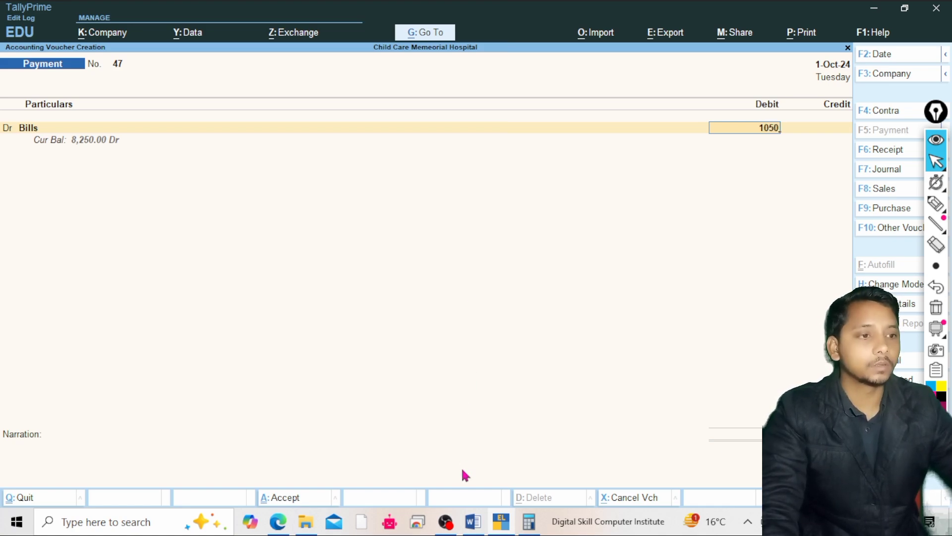
key(Return)
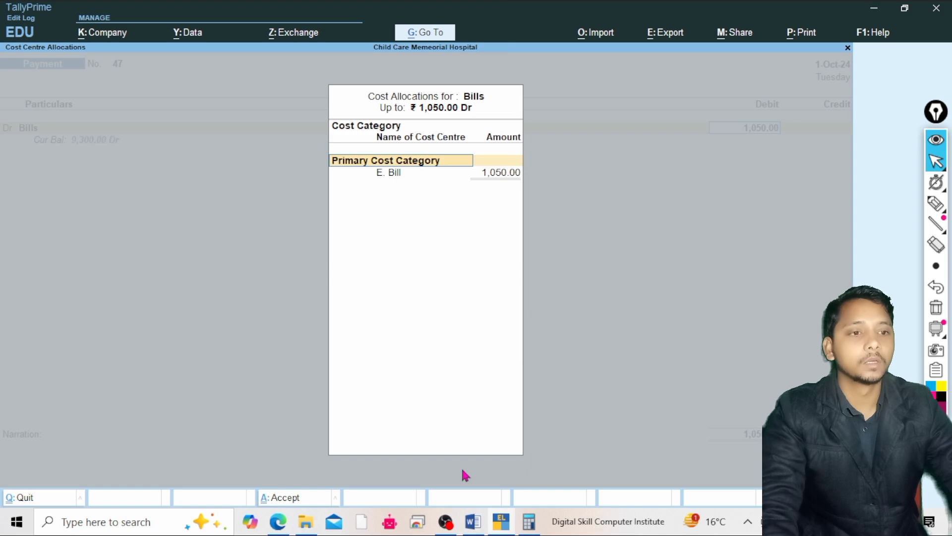
Set the E. Bill cost centre's share of the Bills payment to 800.
key(Return)
key(Return)
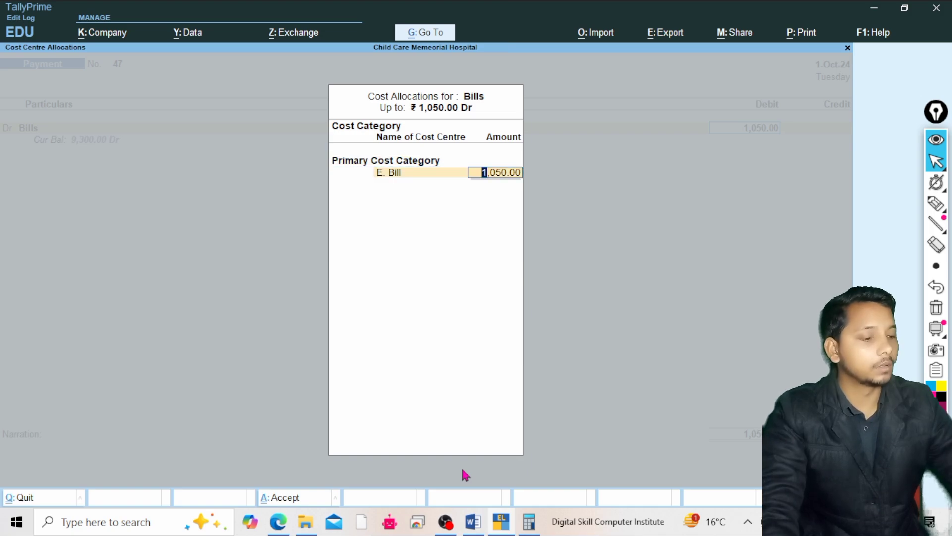
text(800)
key(Return)
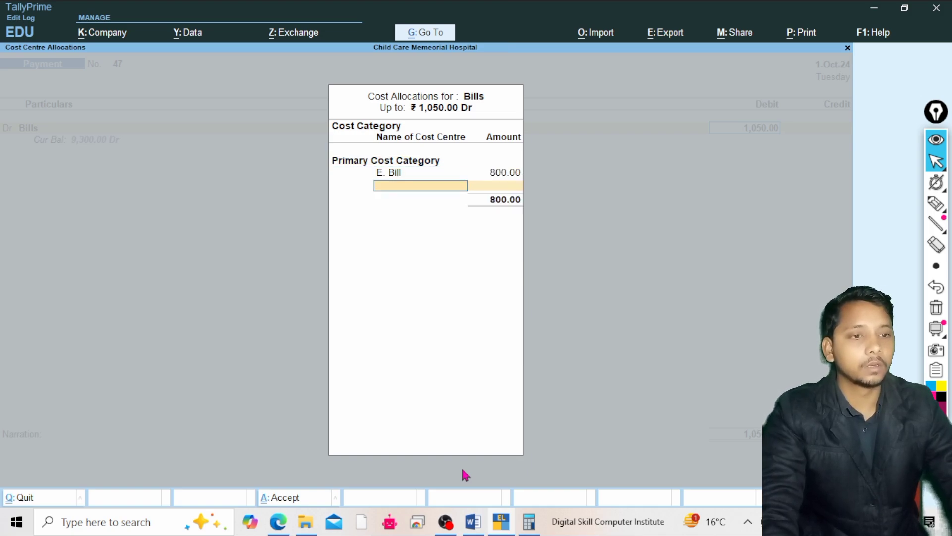
Allocate the remaining 250 of the Bills payment to the Water Bill cost centre and complete the cost allocation.
key(Down)
key(Down)
key(Down)
key(Down)
key(Down)
key(Down)
key(Down)
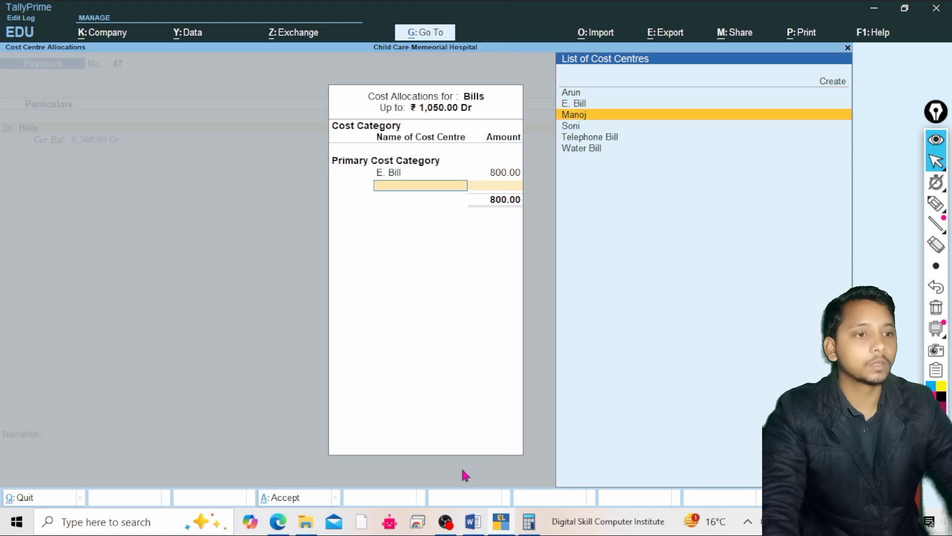
key(Return)
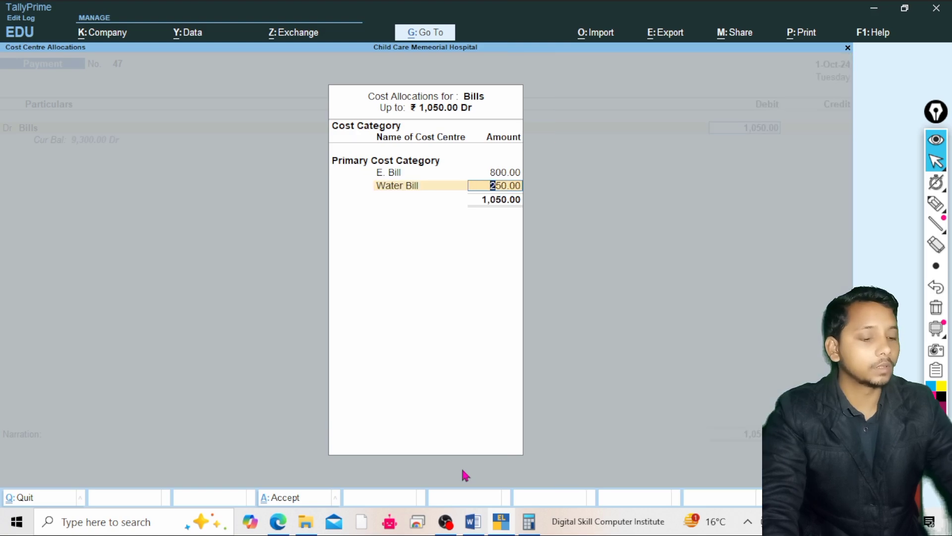
key(Return)
key(Return)
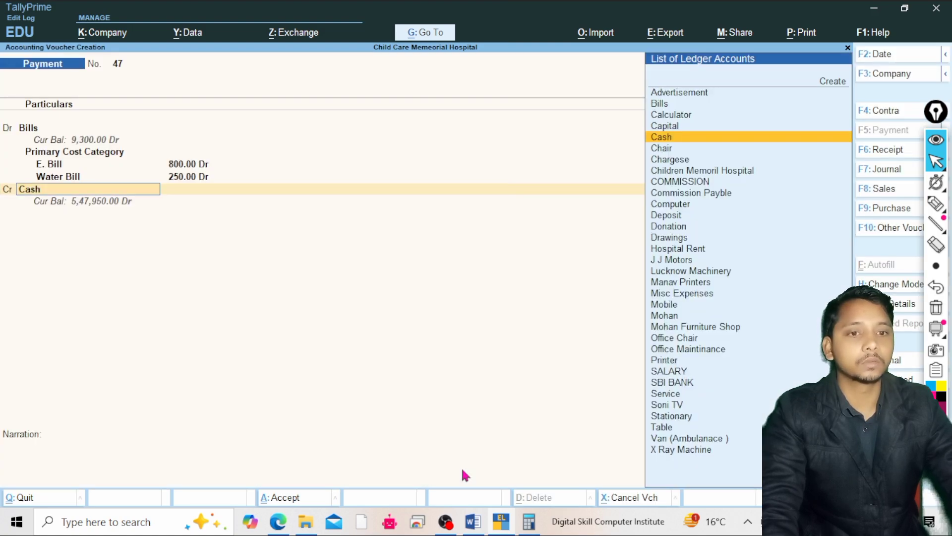
Credit the payment of 1,050 to Cash and save the voucher without a narration.
key(Return)
key(Return)
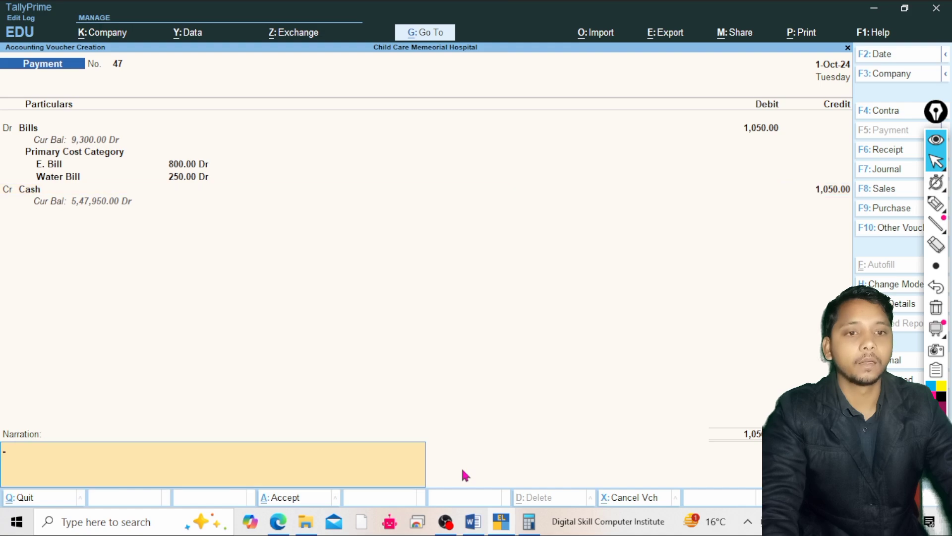
key(Return)
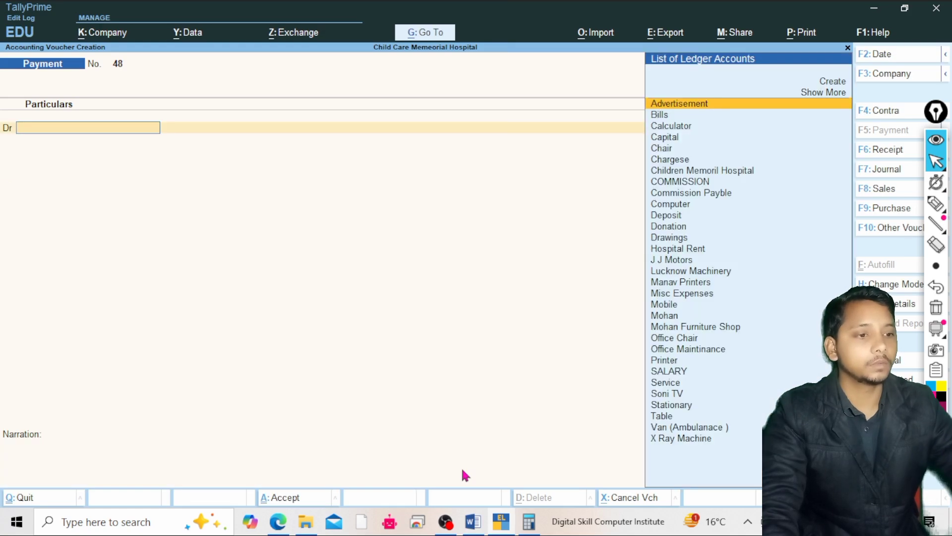
Switch to the October transaction PDF in Edge and circle the 300 patients and the 400 charge in the last transaction.
click(277, 529)
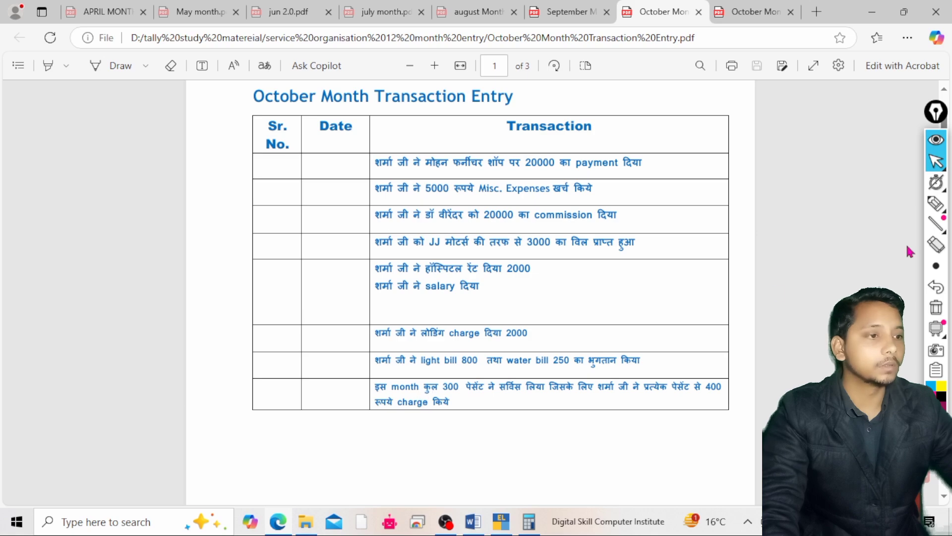
click(935, 204)
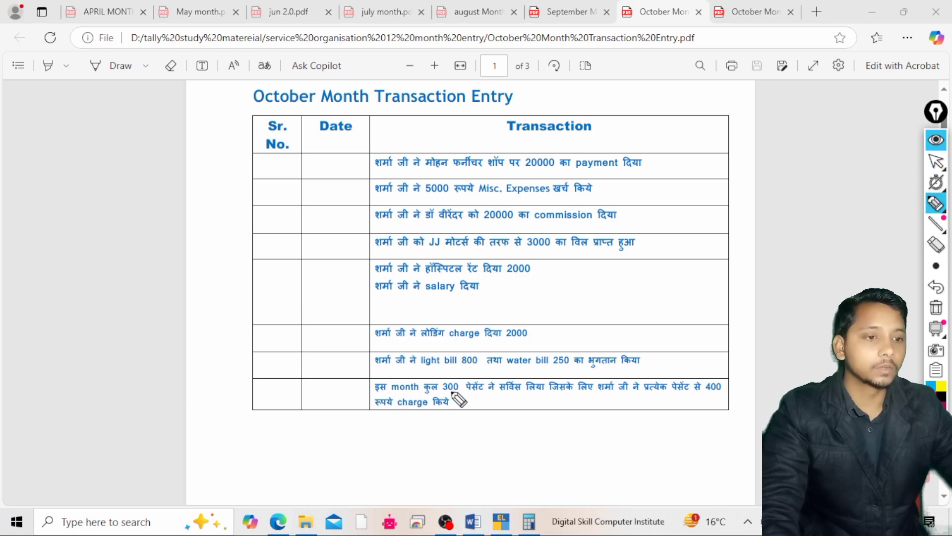
drag(446, 391, 454, 391)
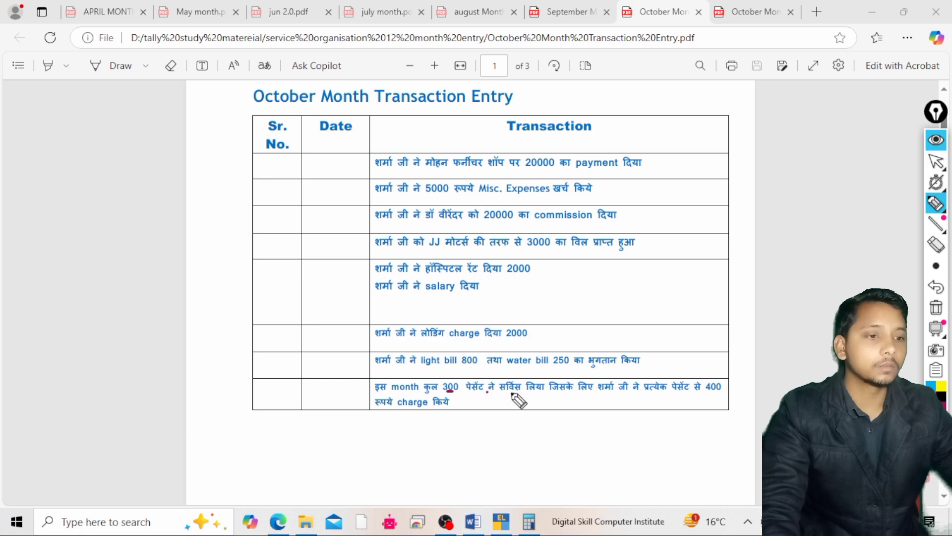
mouse_move(450, 397)
mouse_down()
mouse_move(453, 386)
mouse_move(444, 390)
mouse_up()
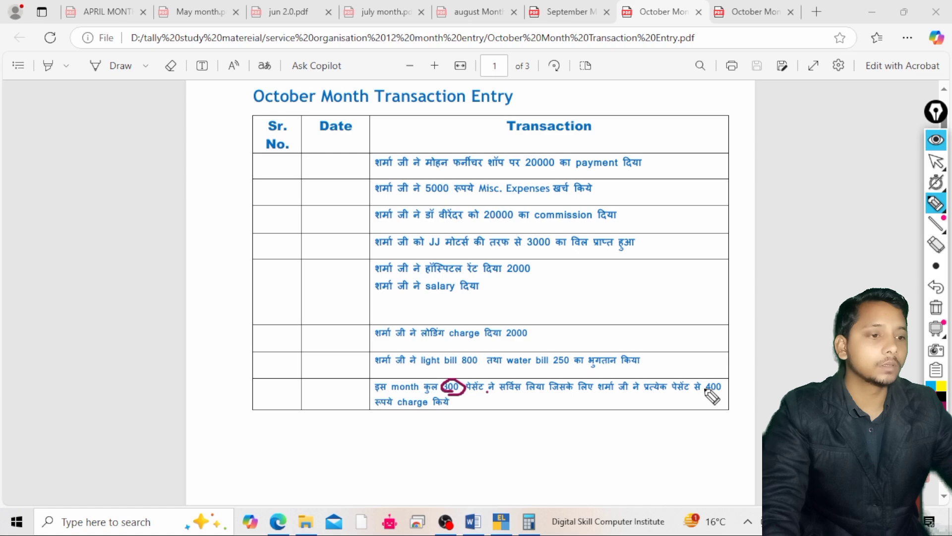
mouse_move(713, 396)
mouse_down()
mouse_move(728, 394)
mouse_move(710, 388)
mouse_up()
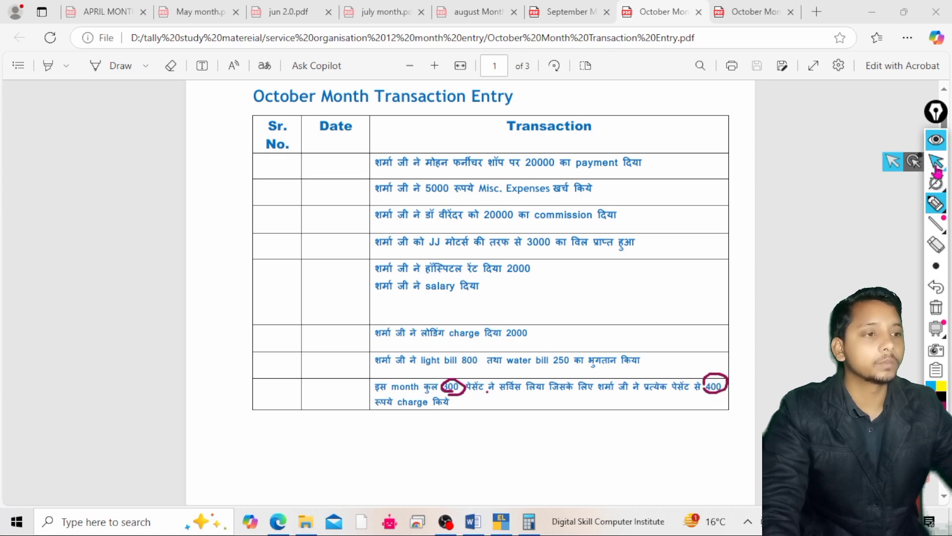
click(892, 162)
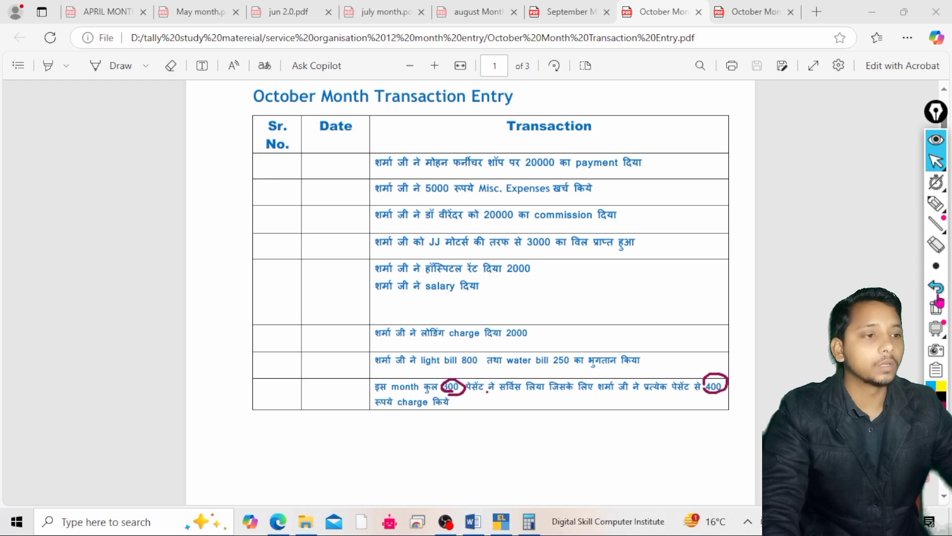
Handwrite the multiplication 300 × 400 and its product beside the transaction list, and box the product.
click(936, 203)
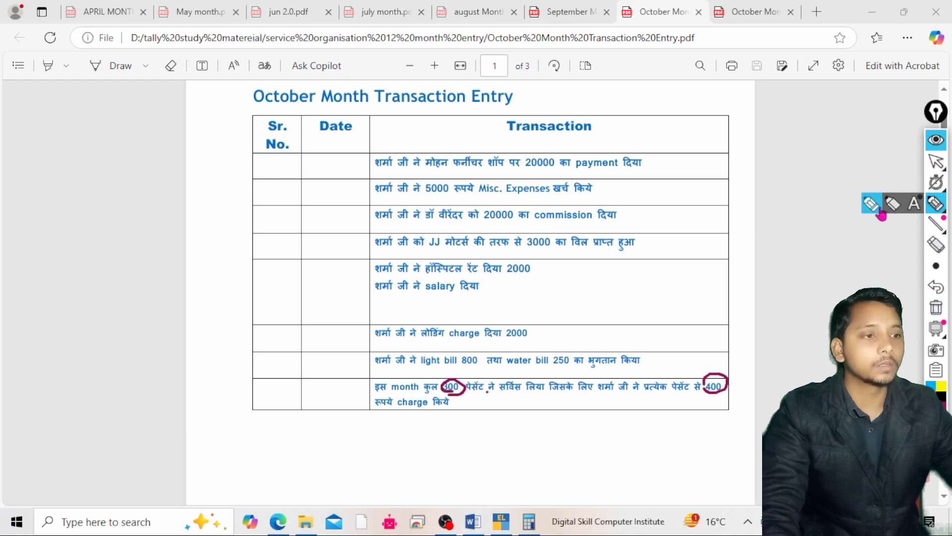
mouse_move(620, 287)
mouse_down()
mouse_move(644, 293)
mouse_move(644, 304)
mouse_move(617, 316)
mouse_move(652, 314)
mouse_move(687, 298)
mouse_move(687, 285)
mouse_move(724, 311)
mouse_up()
drag(762, 278, 742, 302)
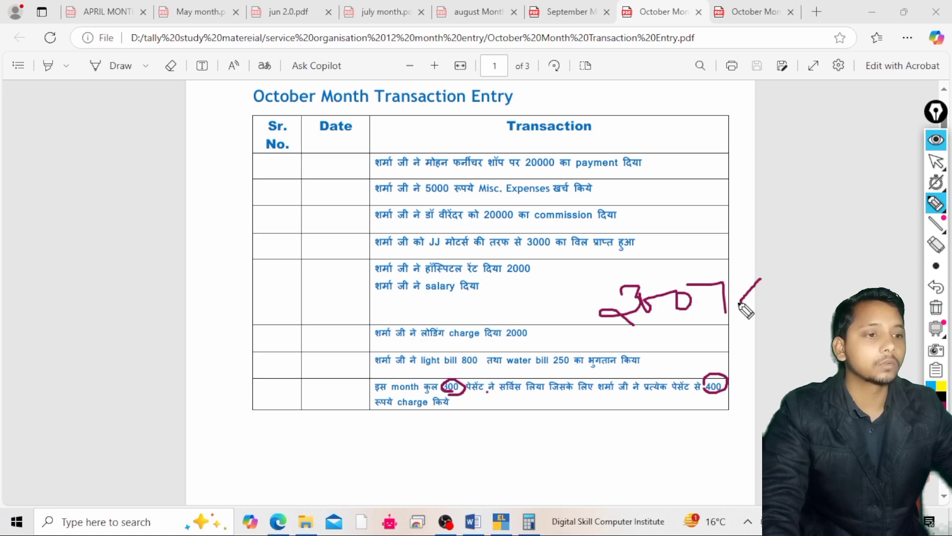
mouse_move(717, 270)
mouse_down()
mouse_move(744, 307)
mouse_move(749, 293)
mouse_move(769, 308)
mouse_move(800, 310)
mouse_up()
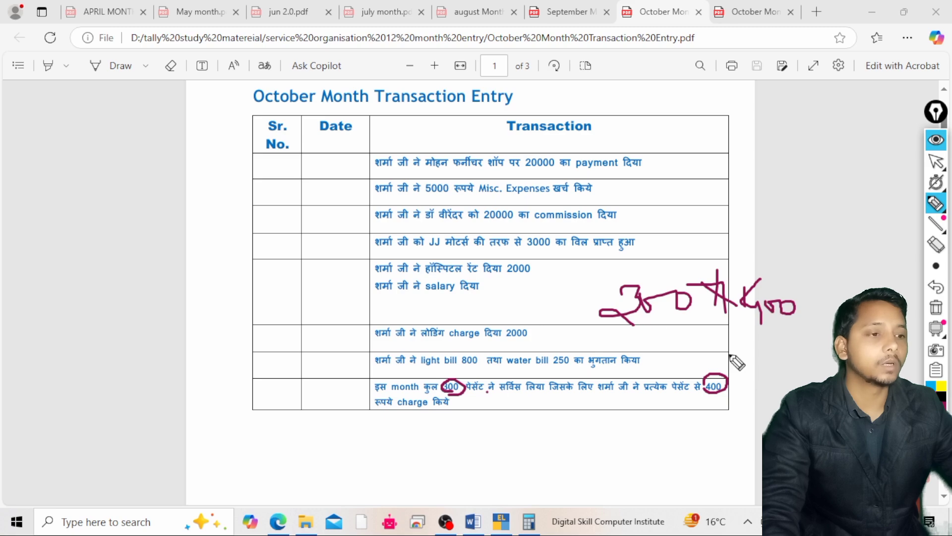
drag(732, 356, 749, 356)
drag(743, 362, 751, 362)
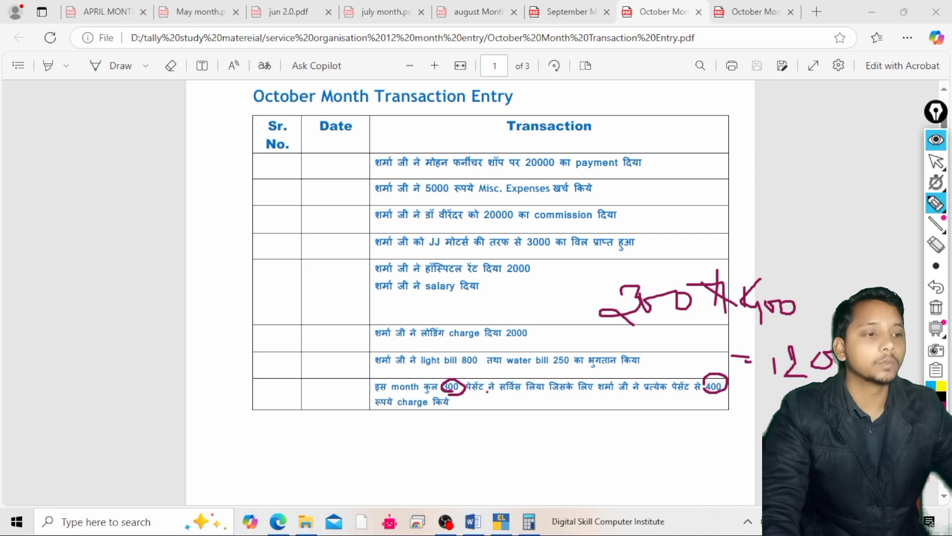
drag(922, 325, 780, 386)
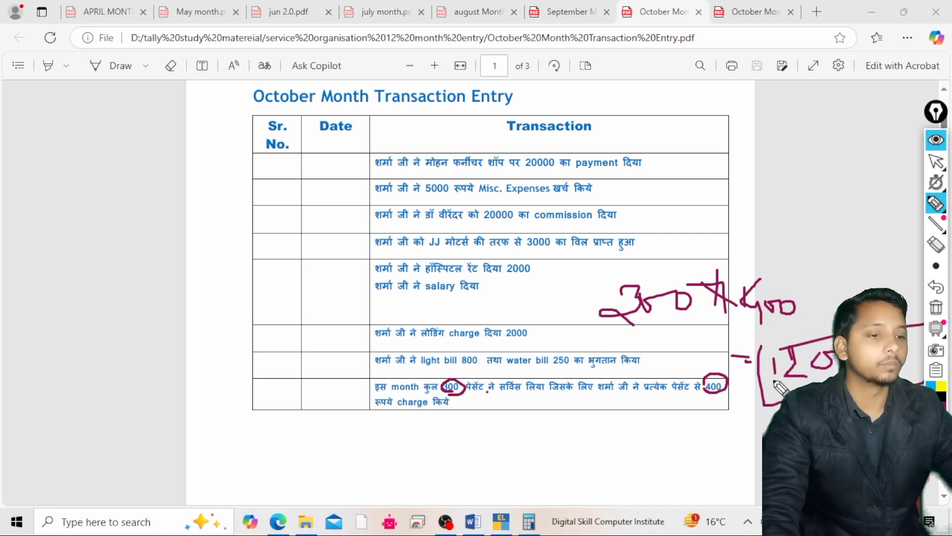
click(936, 161)
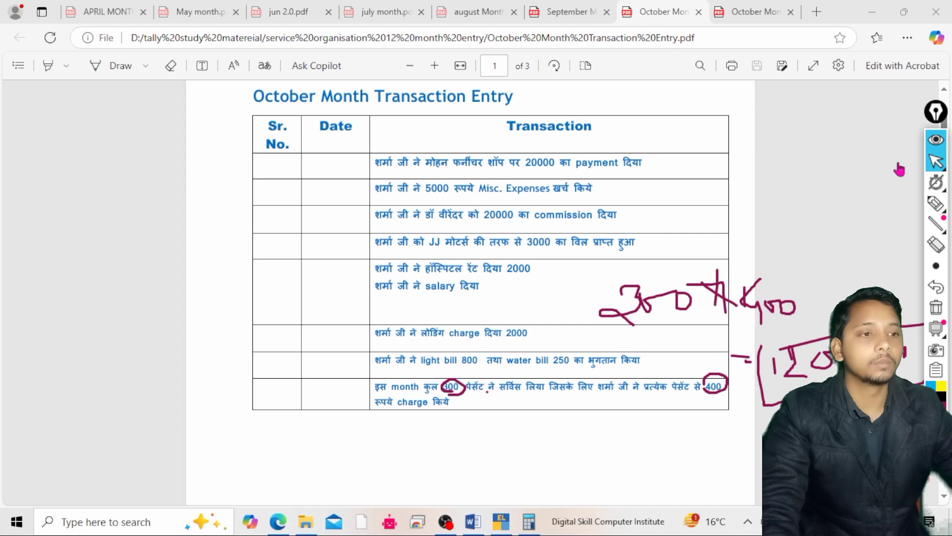
Switch back to TallyPrime and clear all pen annotations from the screen.
key(alt+Tab)
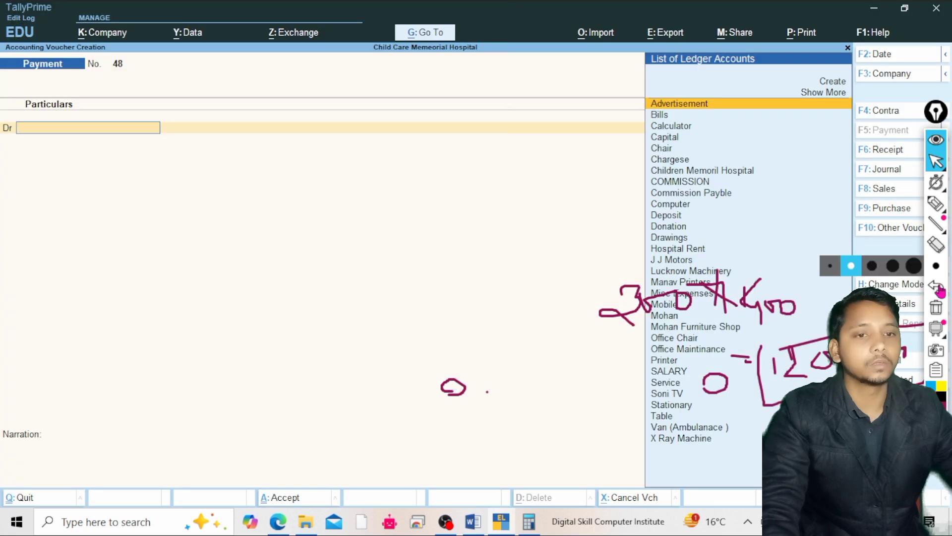
click(936, 307)
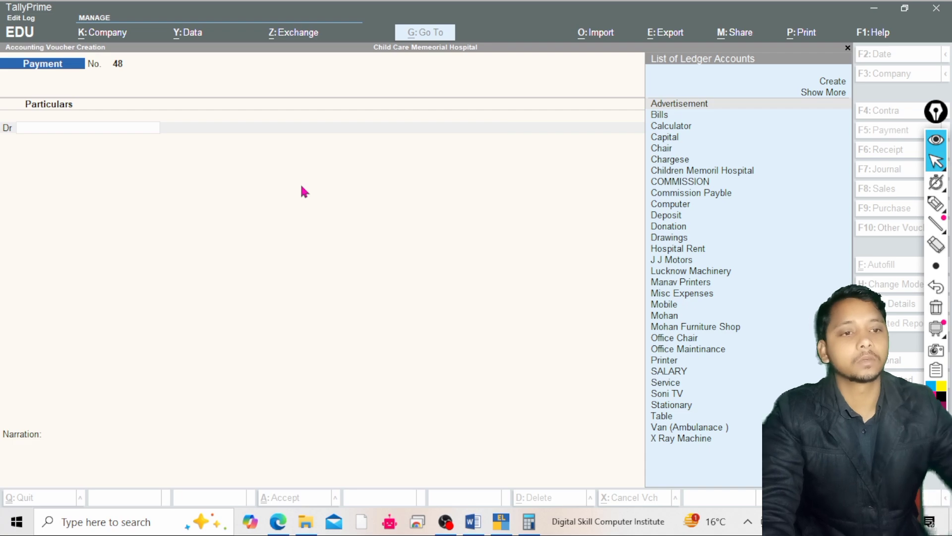
click(329, 172)
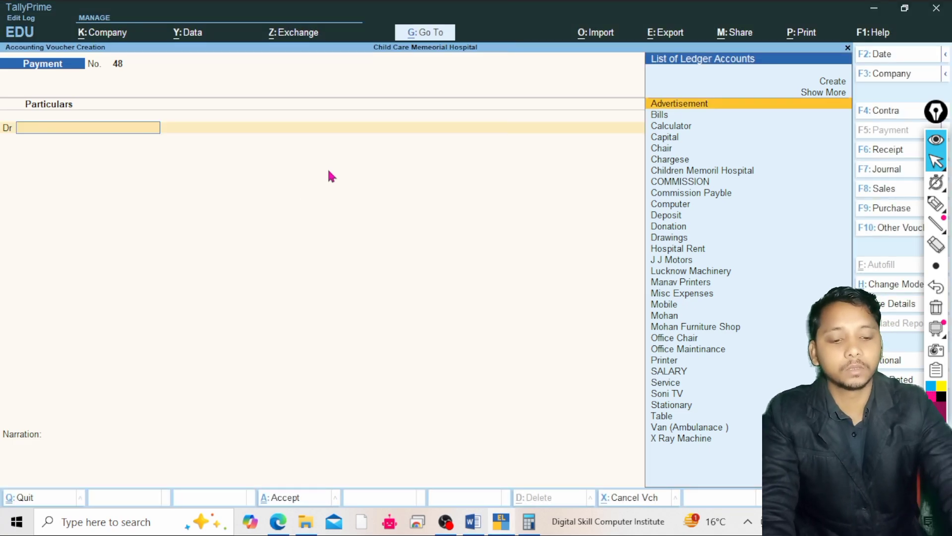
Record a receipt voucher crediting Service with 1,20,000 and debiting Cash, and save it without a narration.
key(F6)
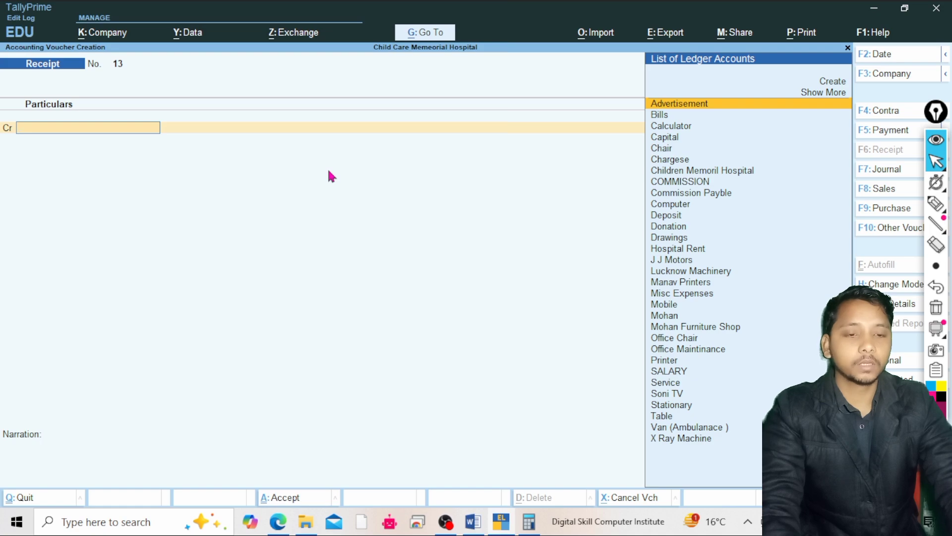
text(Ser)
key(Return)
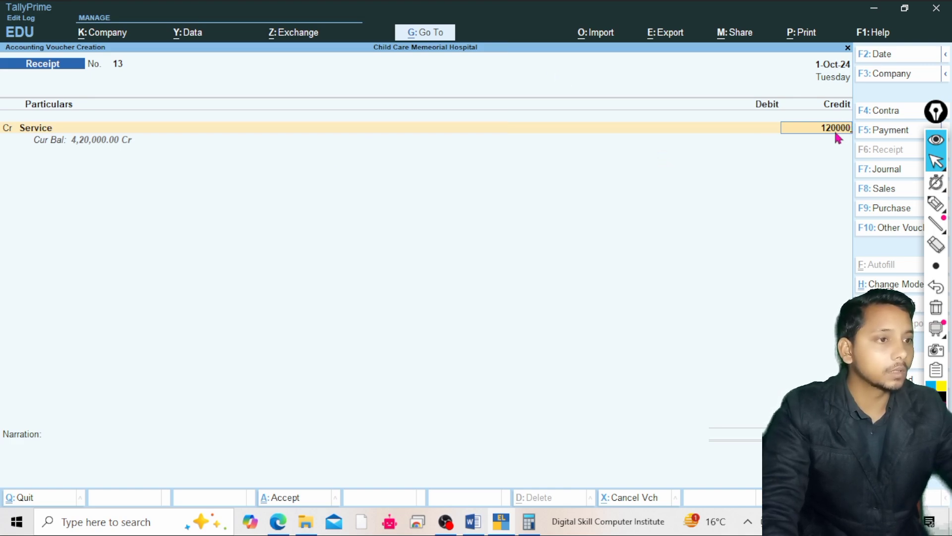
key(Return)
key(Return)
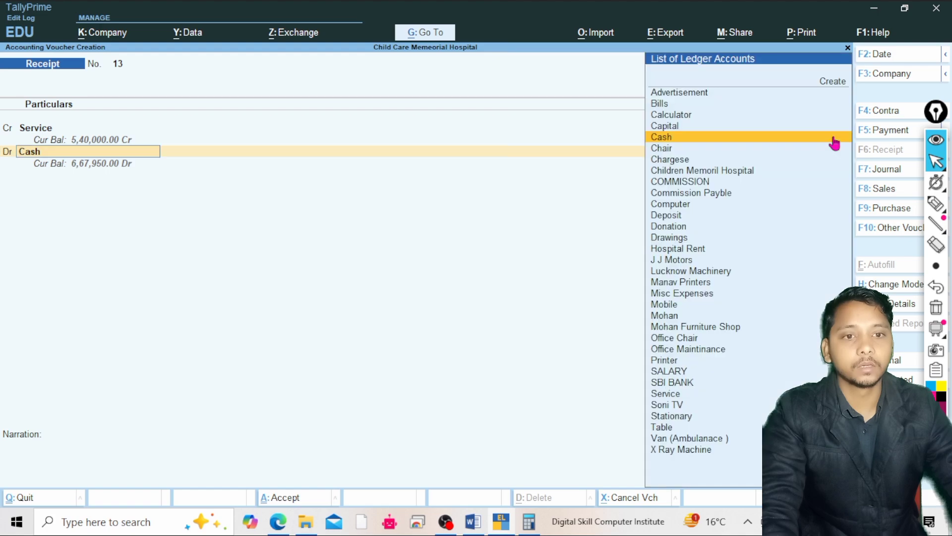
key(Return)
key(Return)
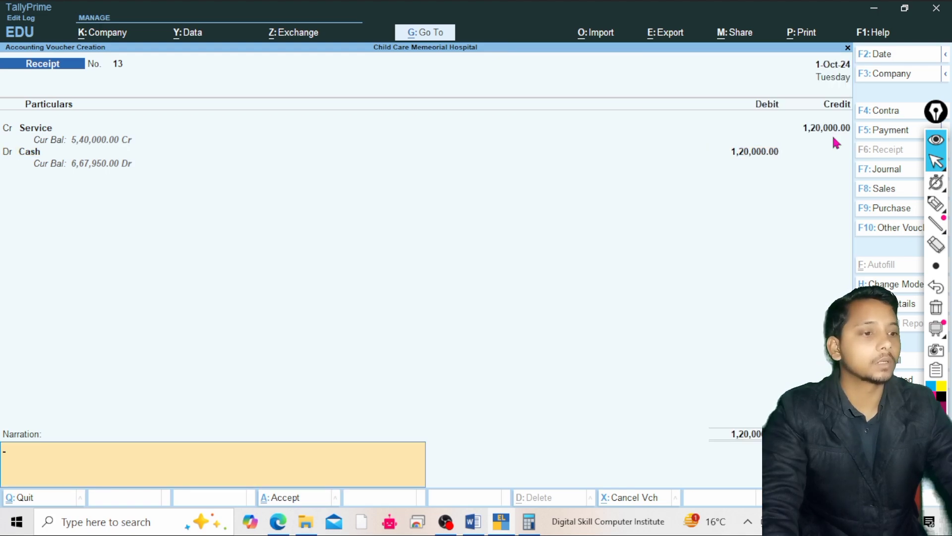
key(Return)
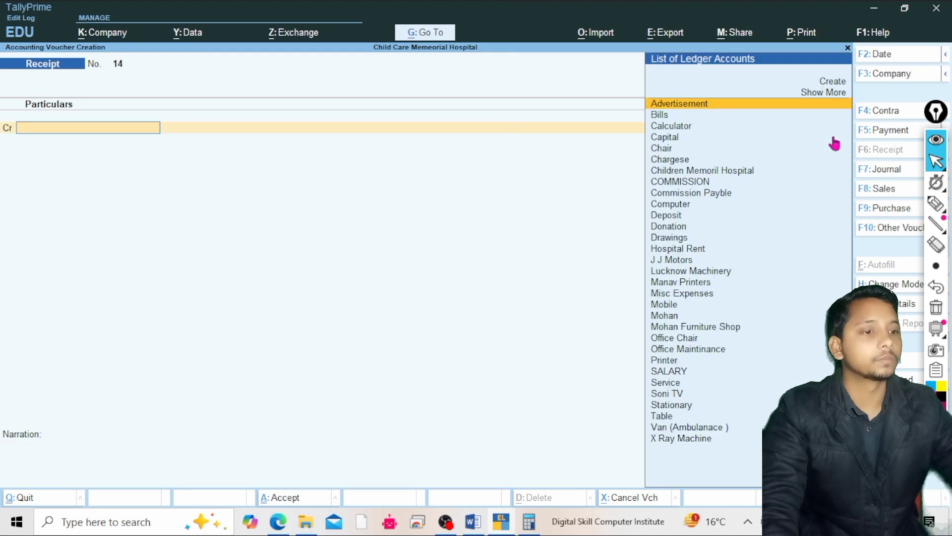
Switch to the October transaction PDF in Edge, check the last transaction and bring up the Voucher Entry table.
click(276, 529)
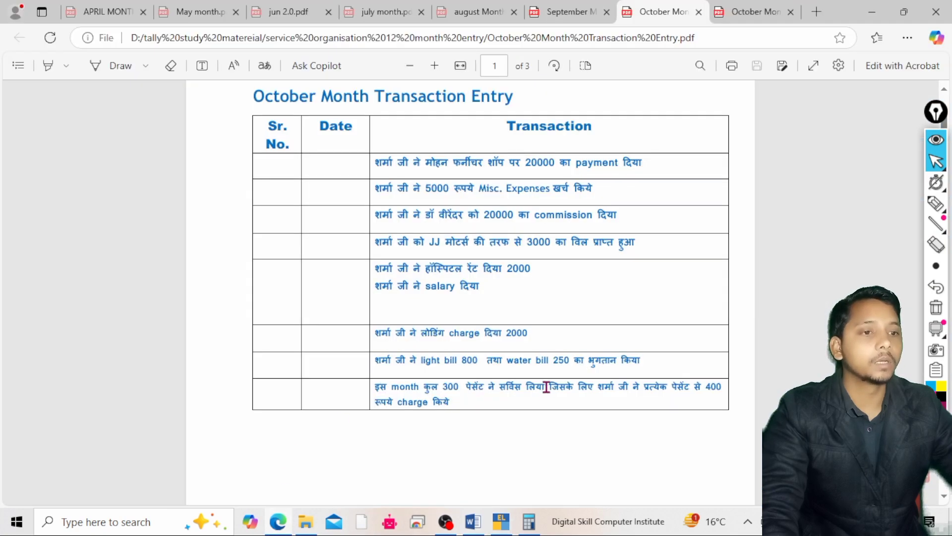
mouse_move(937, 169)
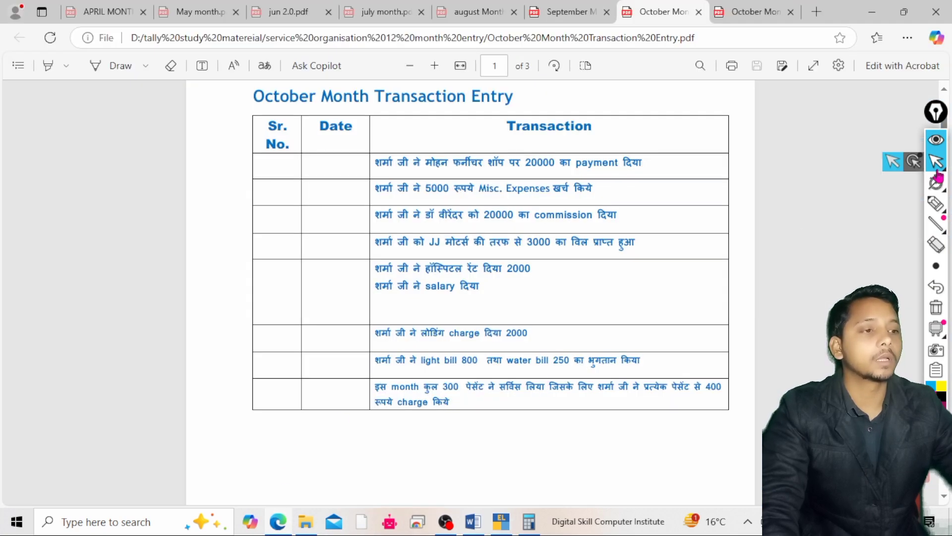
click(936, 204)
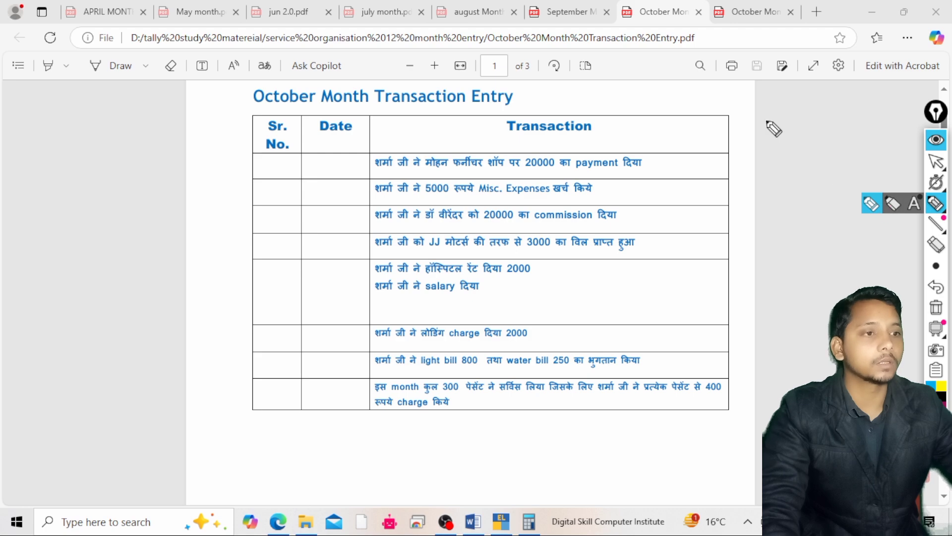
click(937, 167)
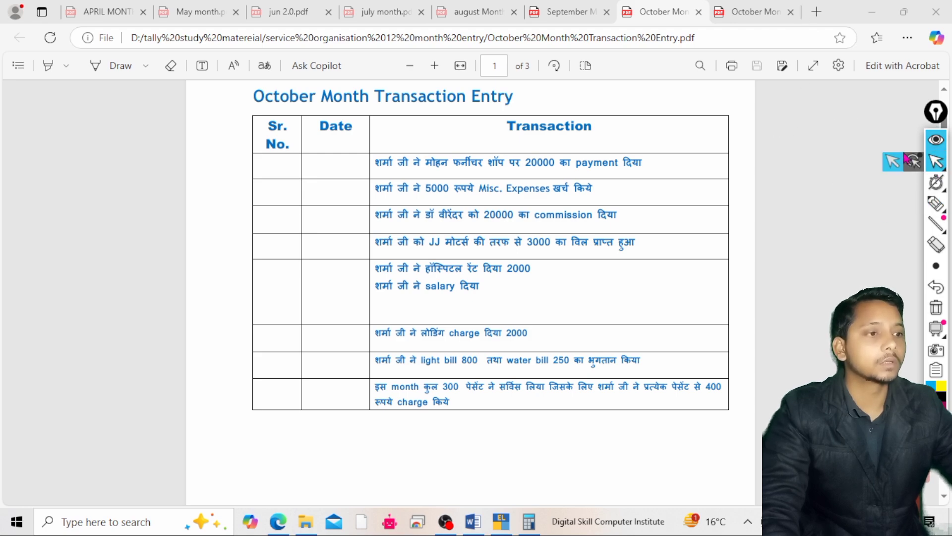
click(762, 15)
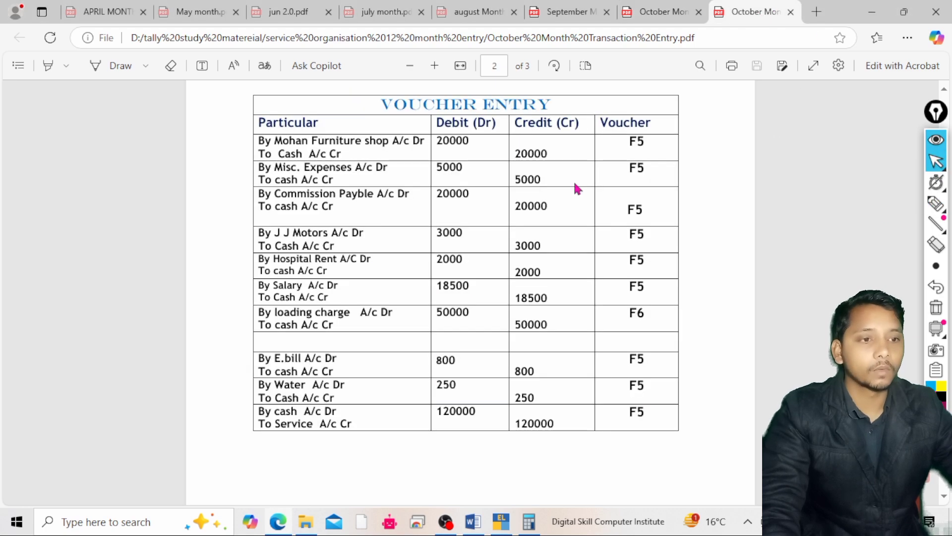
Handwrite a T-account headed Cash beside the Voucher Entry table.
mouse_move(935, 209)
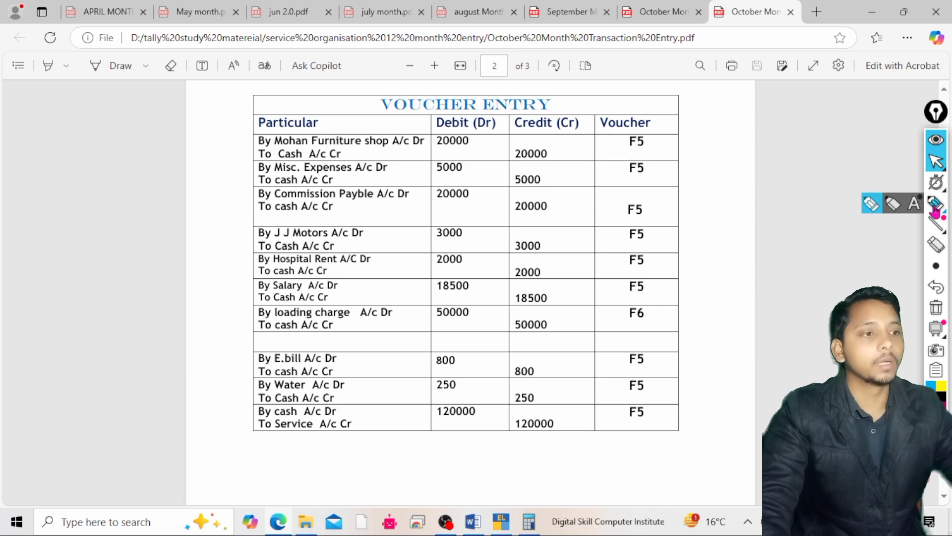
click(869, 205)
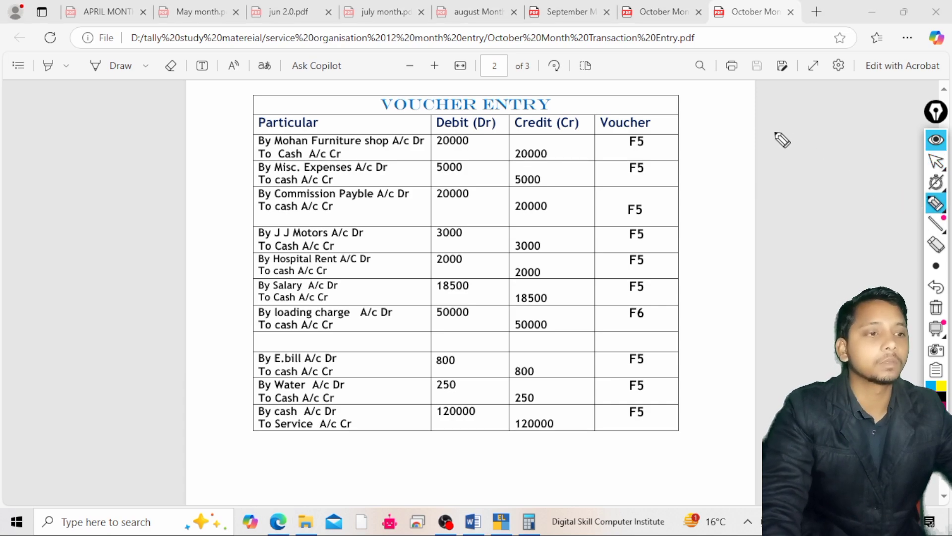
mouse_move(761, 201)
mouse_down()
mouse_move(760, 124)
mouse_move(748, 102)
mouse_move(776, 114)
mouse_move(815, 105)
mouse_up()
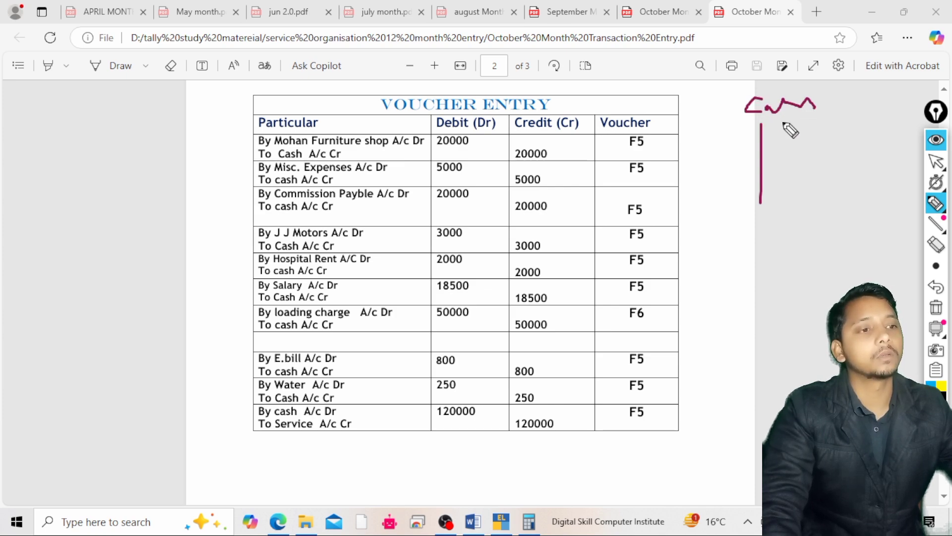
drag(728, 129, 854, 110)
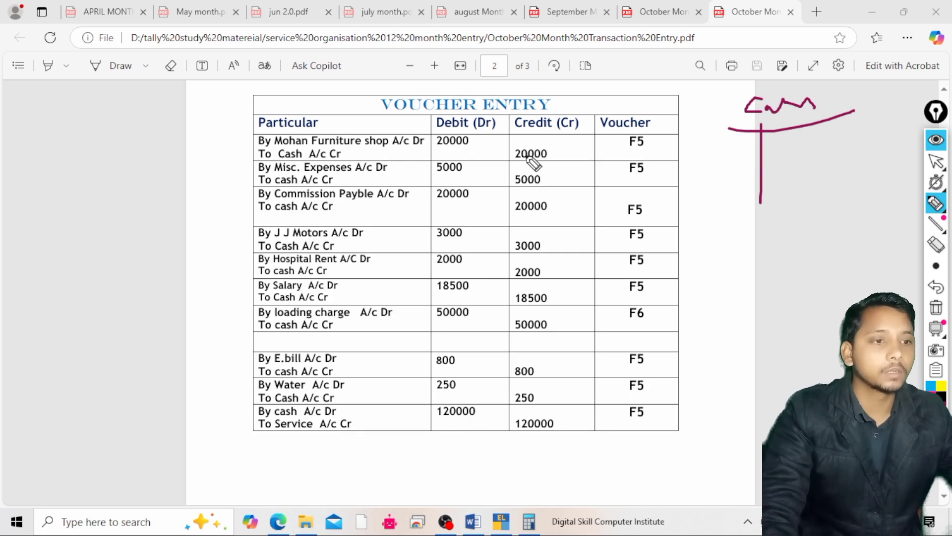
Circle the first entry's cash credit and handwrite 20000, 5000, 20000 and 3000 on the credit side of the Cash T-account.
mouse_move(516, 166)
mouse_down()
mouse_move(545, 167)
mouse_move(565, 151)
mouse_move(535, 143)
mouse_move(516, 163)
mouse_up()
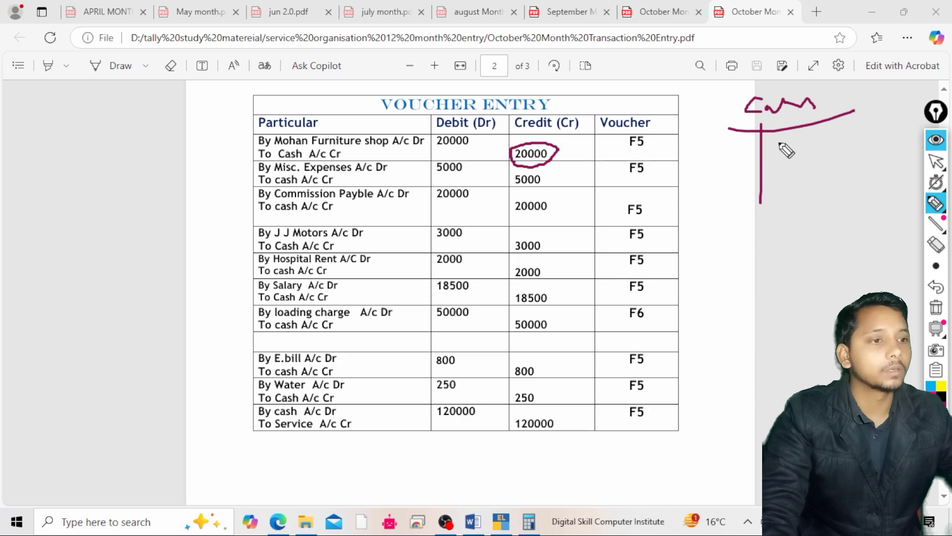
mouse_move(777, 140)
mouse_down()
mouse_move(784, 156)
mouse_move(818, 137)
mouse_move(833, 145)
mouse_move(858, 136)
mouse_move(839, 130)
mouse_up()
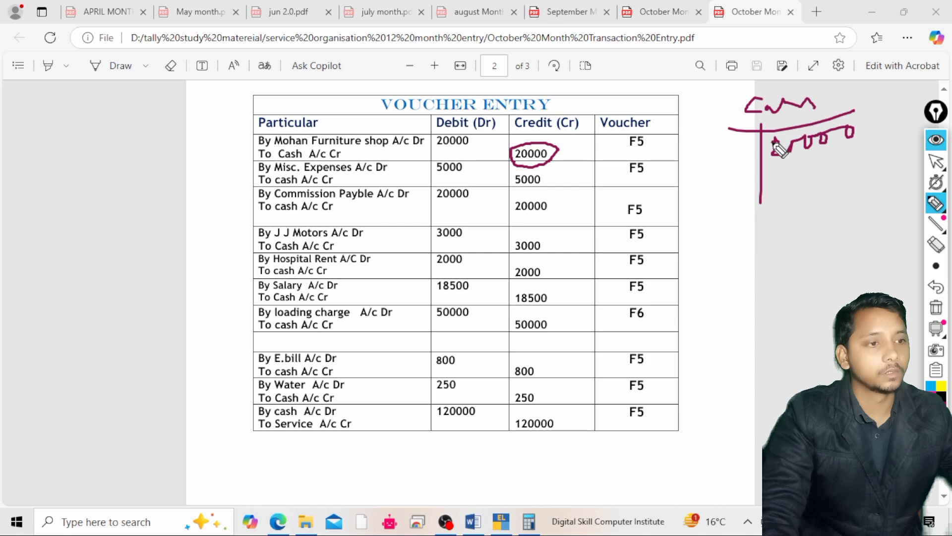
drag(773, 142, 781, 154)
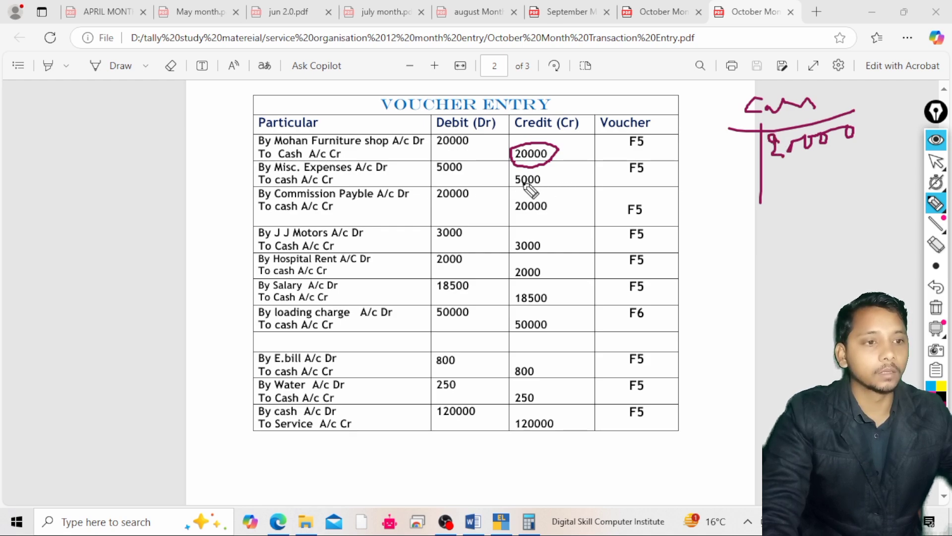
mouse_move(805, 158)
mouse_down()
mouse_move(790, 183)
mouse_move(810, 184)
mouse_move(837, 160)
mouse_up()
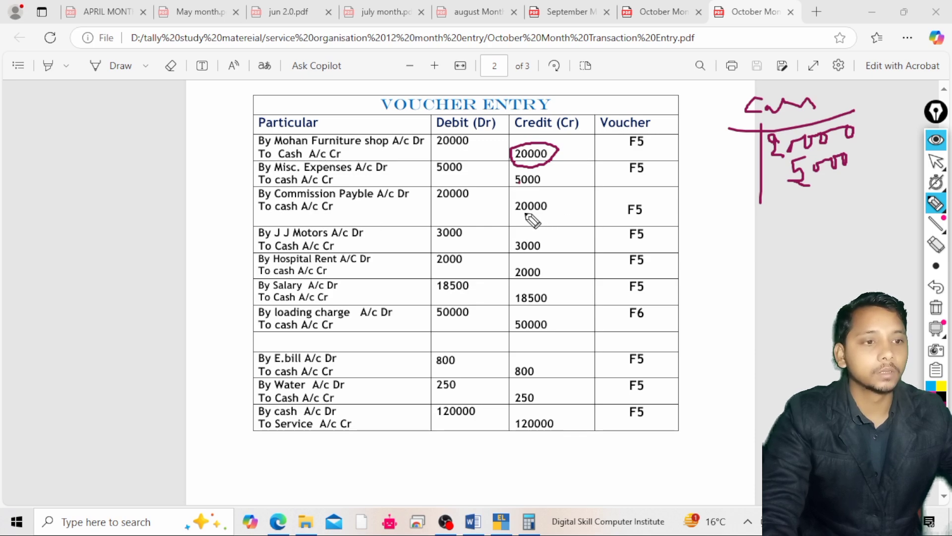
mouse_move(796, 201)
mouse_down()
mouse_move(808, 223)
mouse_move(876, 177)
mouse_up()
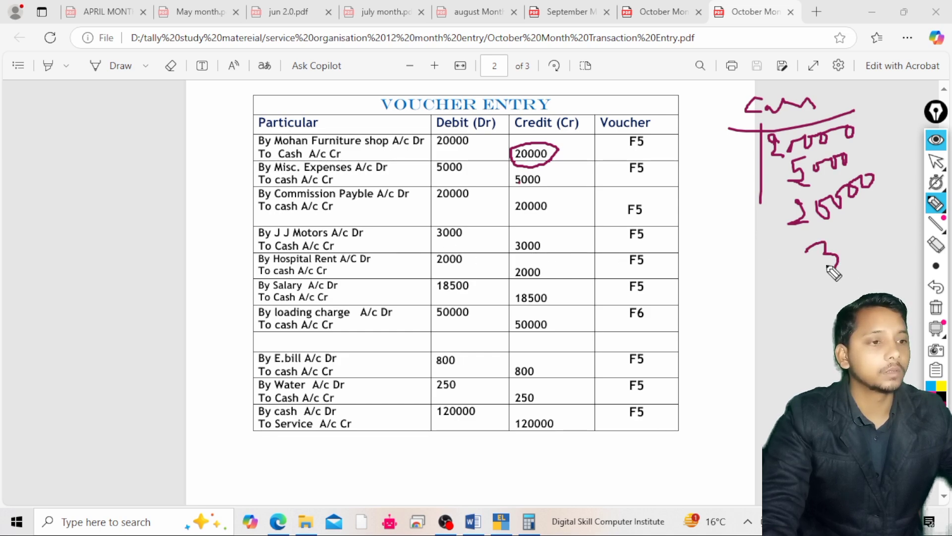
mouse_move(846, 249)
mouse_down()
mouse_move(891, 218)
mouse_move(882, 229)
mouse_up()
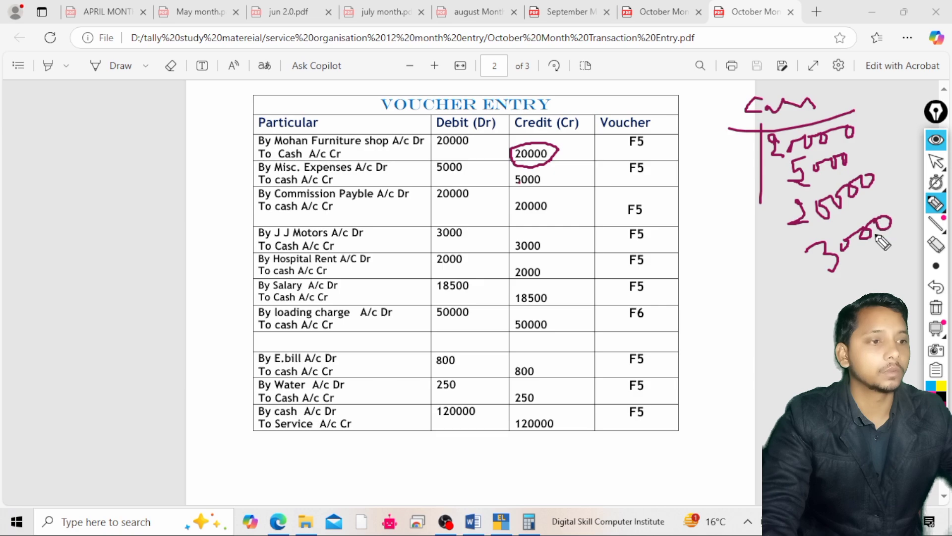
Mark the cash credits from Misc. Expenses through Salary in the table and add 2000 and 18500 to the Cash T-account.
mouse_move(507, 251)
mouse_down()
mouse_move(545, 234)
mouse_move(536, 243)
mouse_up()
mouse_move(547, 204)
mouse_down()
mouse_move(535, 194)
mouse_move(517, 208)
mouse_move(545, 210)
mouse_move(513, 173)
mouse_move(505, 193)
mouse_up()
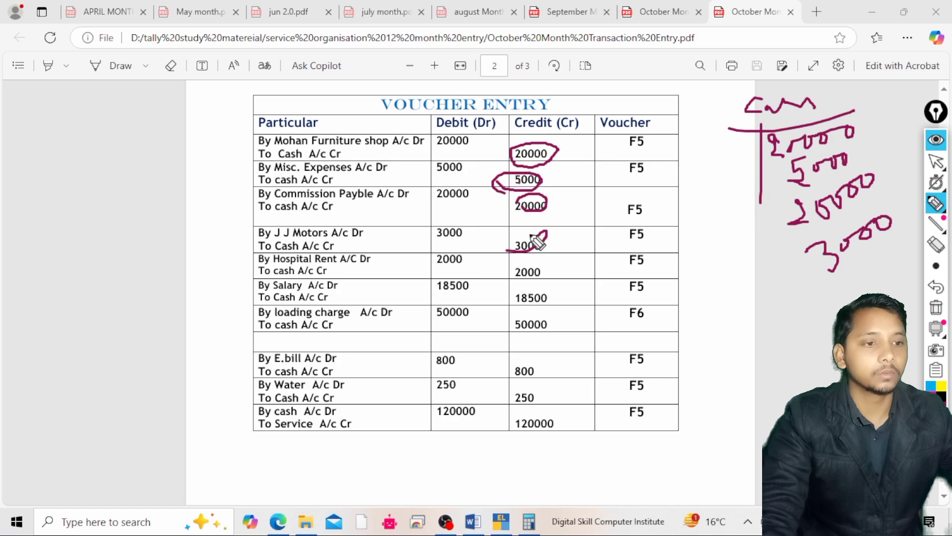
mouse_move(510, 287)
mouse_down()
mouse_move(553, 270)
mouse_move(516, 255)
mouse_move(518, 283)
mouse_up()
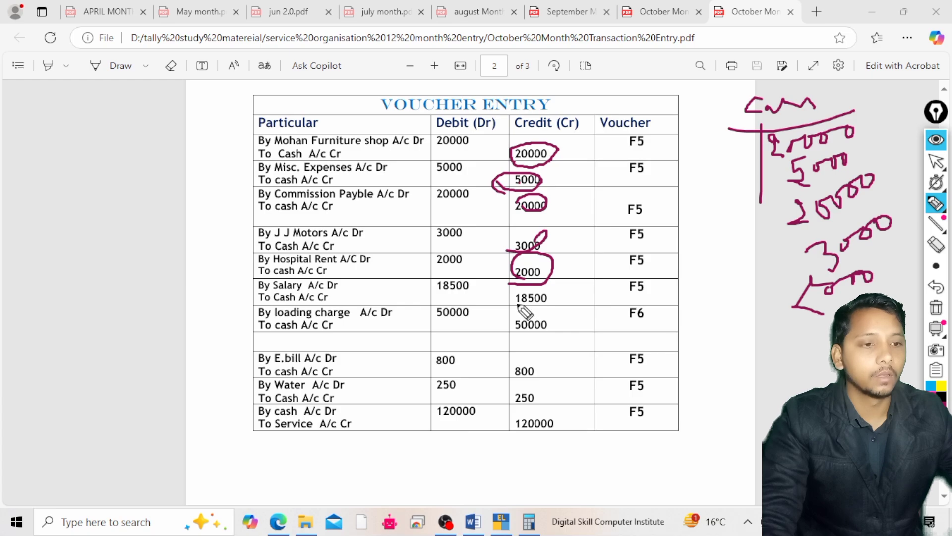
mouse_move(520, 311)
mouse_down()
mouse_move(559, 311)
mouse_move(566, 294)
mouse_move(523, 290)
mouse_move(515, 308)
mouse_up()
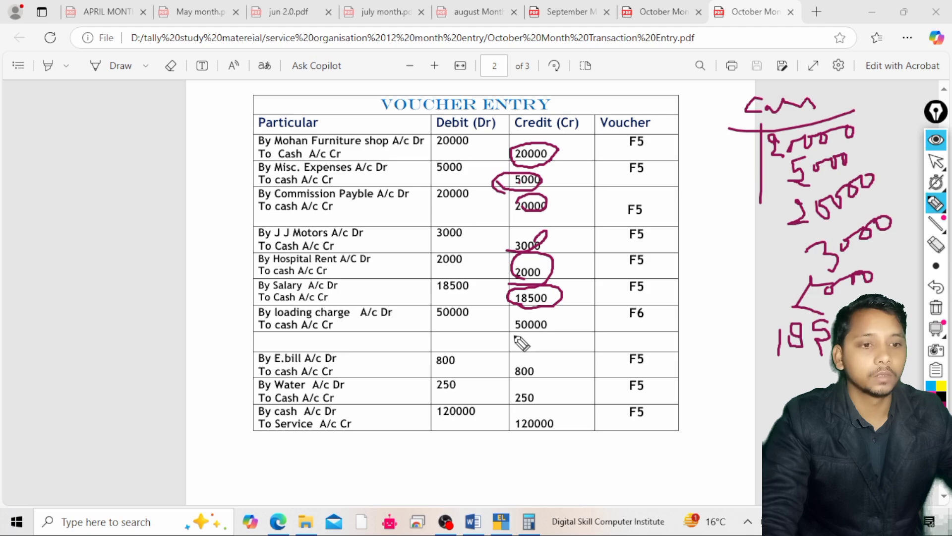
Check the loading charge in the October transaction list, strike out its 50000 amounts, and handwrite 2000 there and in the Cash T-account.
mouse_move(502, 332)
mouse_down()
mouse_move(511, 343)
mouse_move(565, 323)
mouse_move(527, 313)
mouse_move(513, 337)
mouse_up()
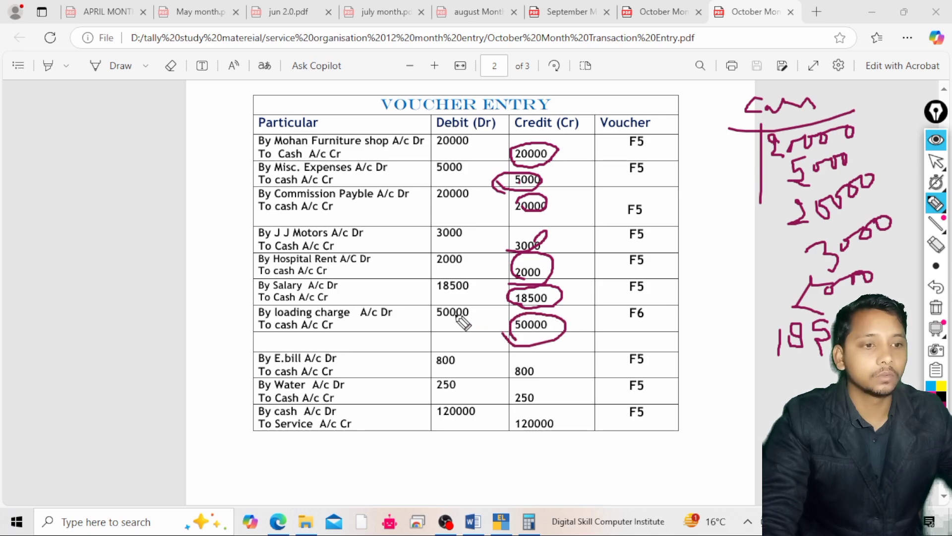
drag(438, 313, 541, 323)
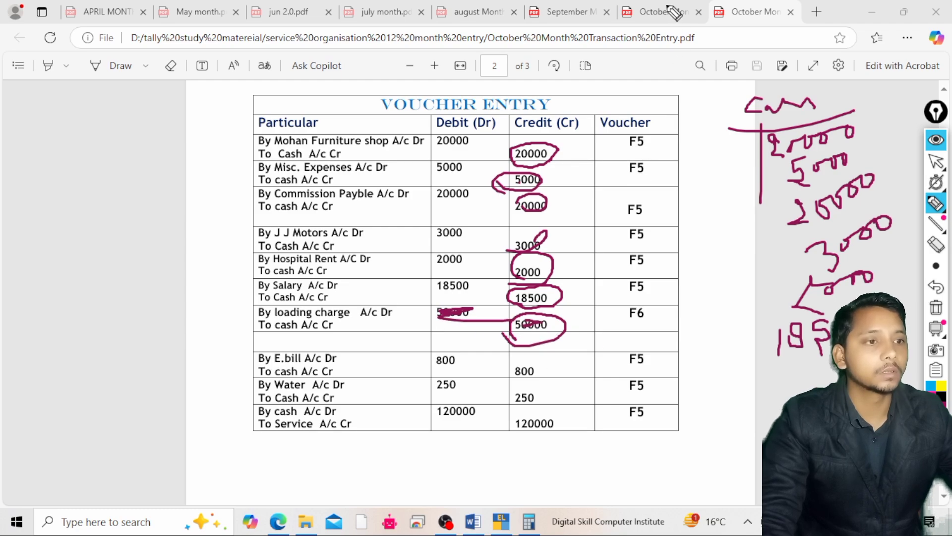
mouse_move(945, 164)
click(892, 159)
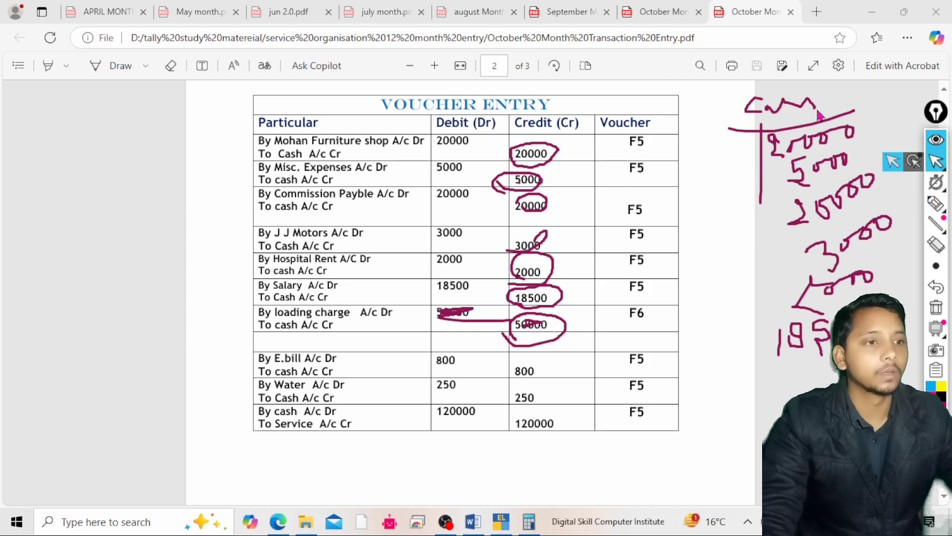
click(657, 13)
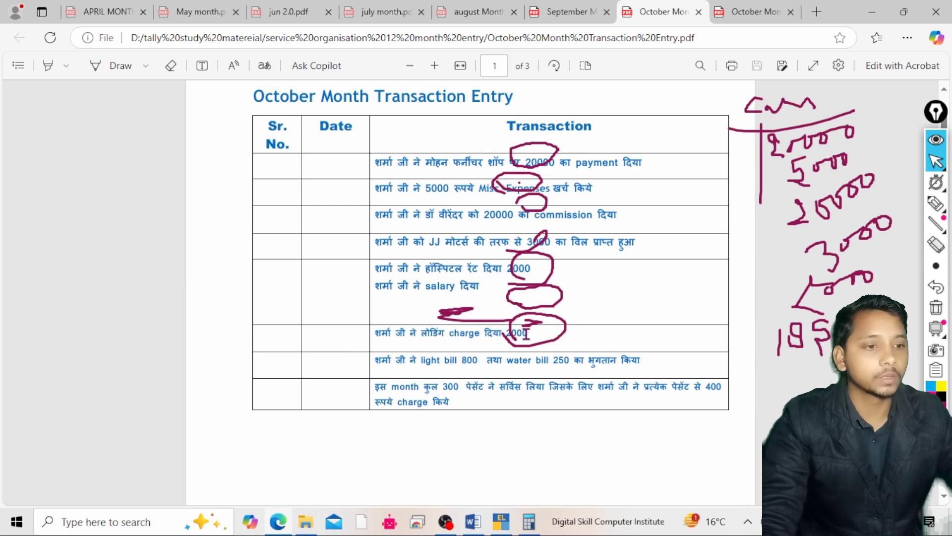
click(750, 21)
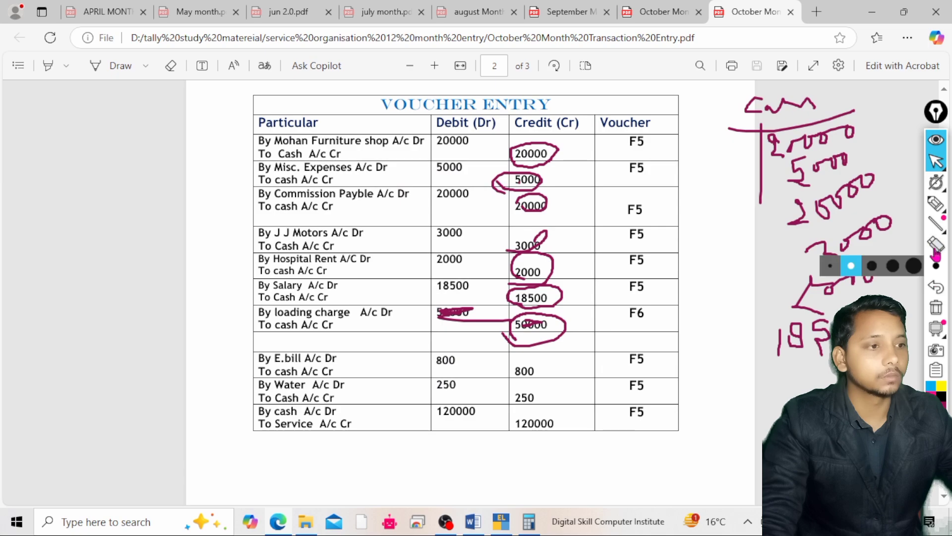
click(936, 203)
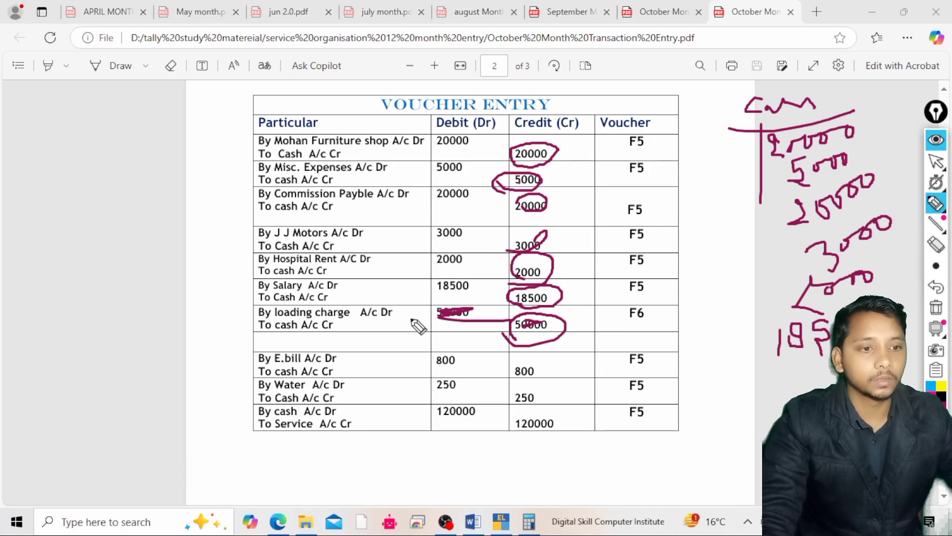
mouse_move(410, 320)
mouse_down()
mouse_move(406, 333)
mouse_move(443, 329)
mouse_move(444, 347)
mouse_move(494, 339)
mouse_up()
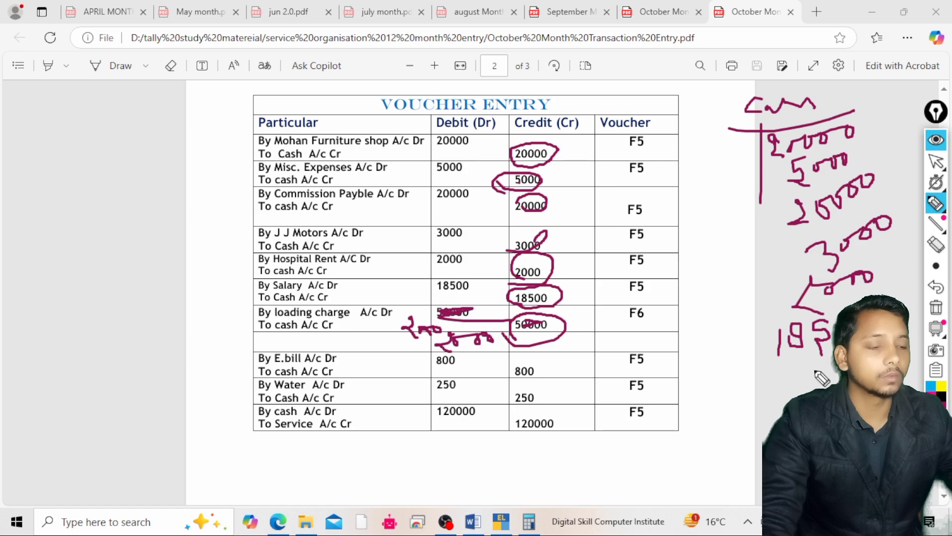
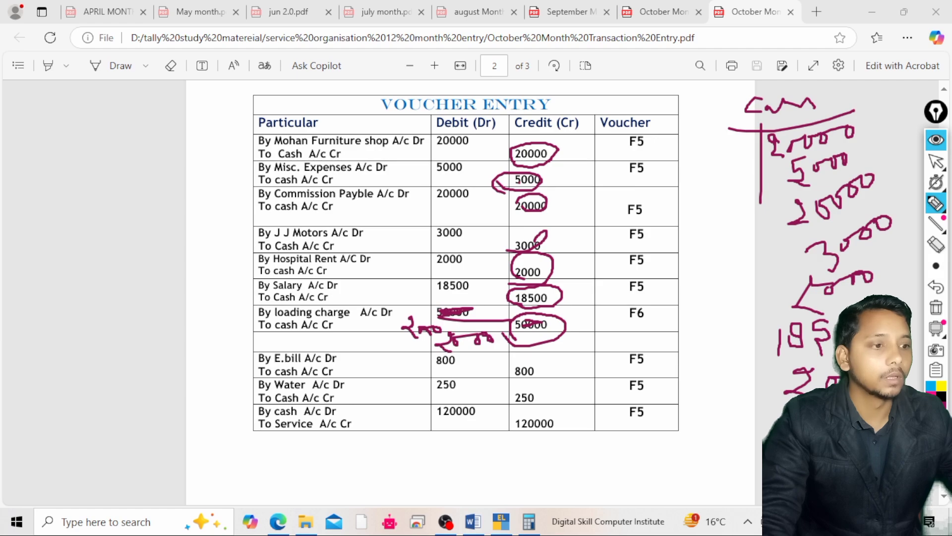
Extend the Cash T-account's divider line and strike through the 2000, 3000, 5000 and 20000 amounts as they are added up.
drag(756, 135, 759, 472)
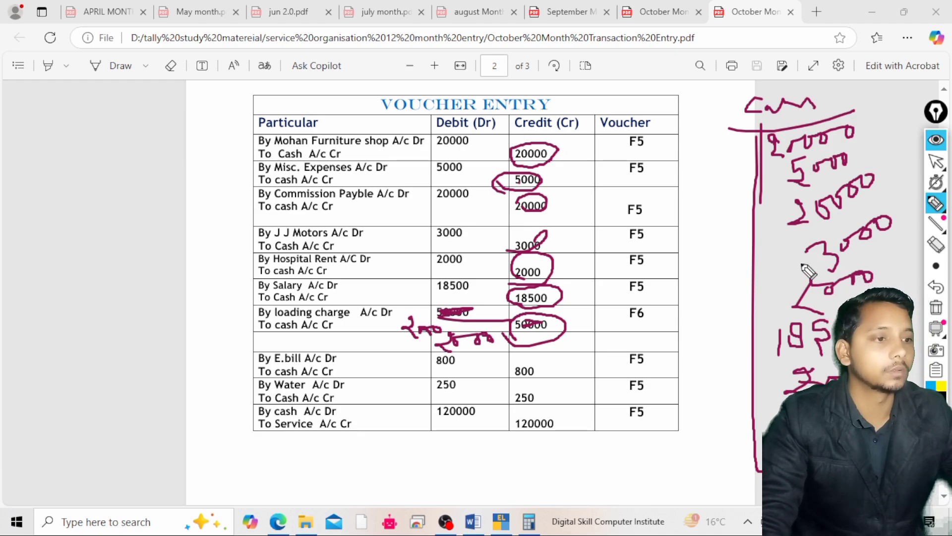
drag(801, 264, 894, 229)
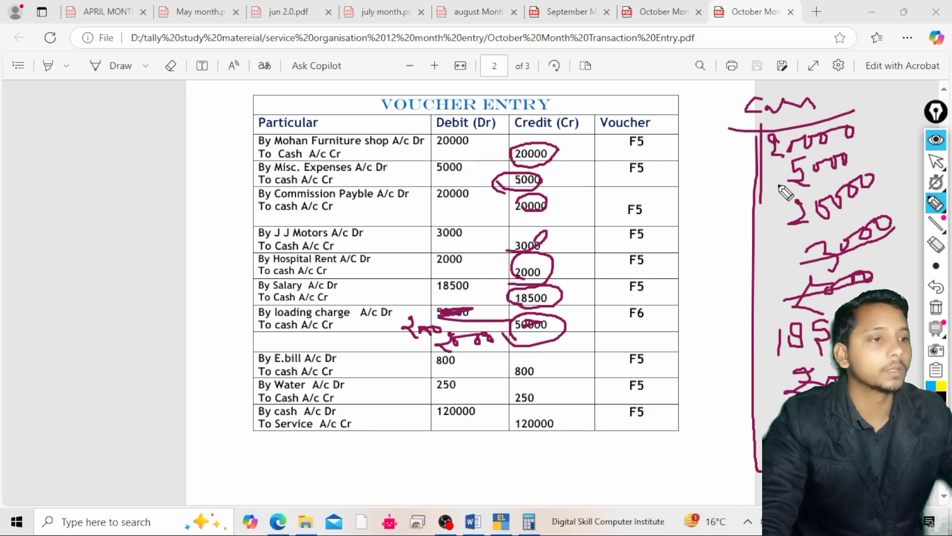
drag(821, 175, 851, 162)
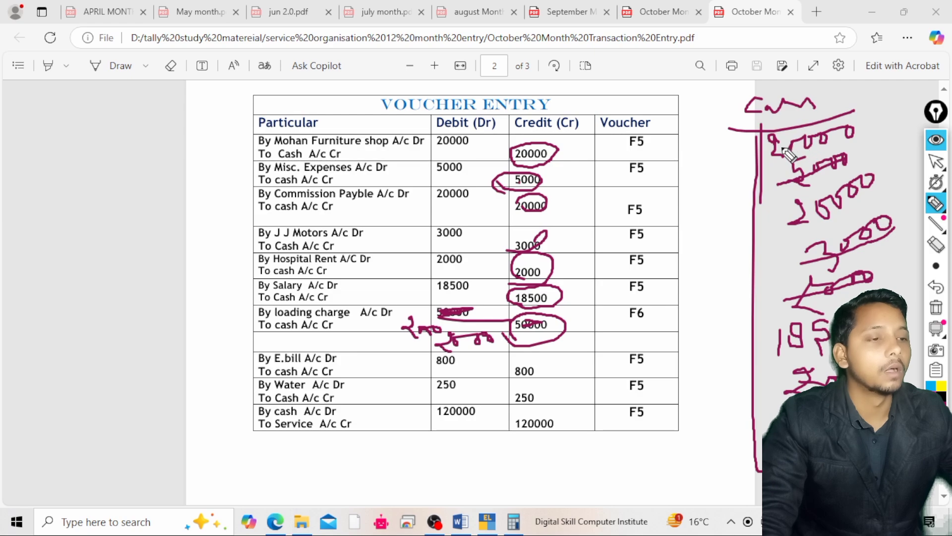
drag(773, 152, 854, 133)
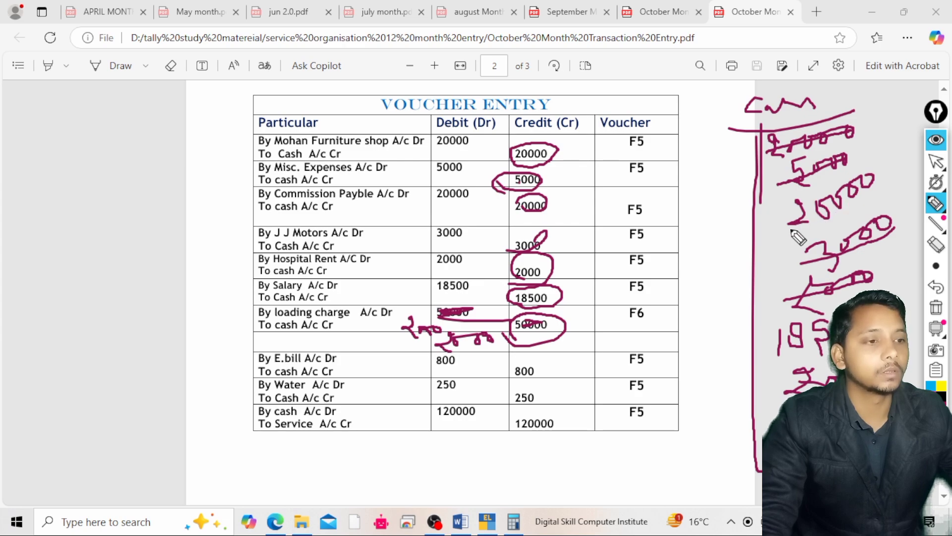
drag(782, 237, 873, 182)
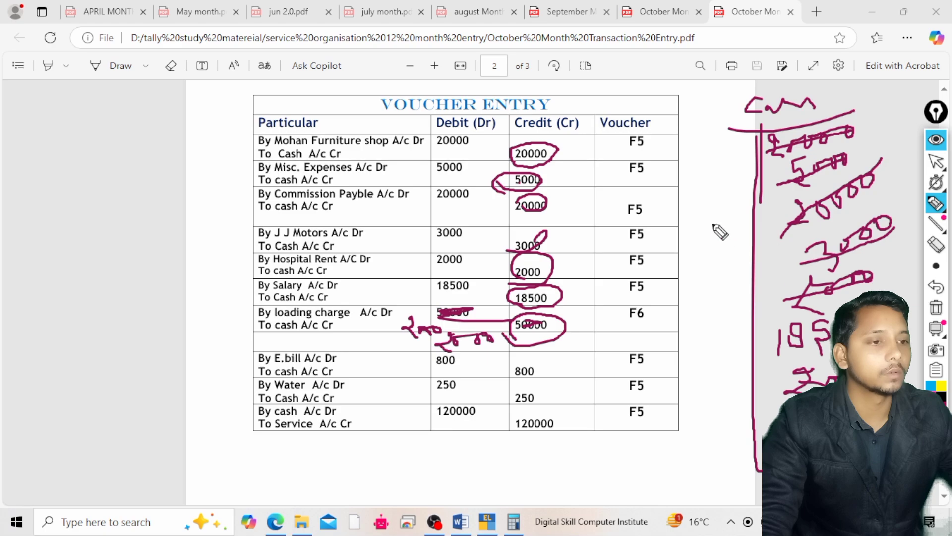
mouse_move(717, 225)
mouse_down()
mouse_move(710, 249)
mouse_move(747, 254)
mouse_up()
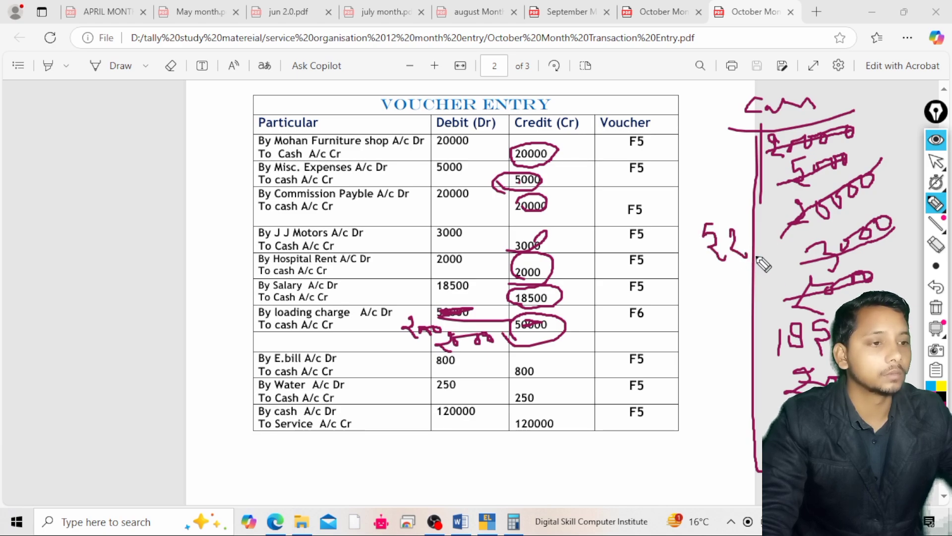
click(939, 254)
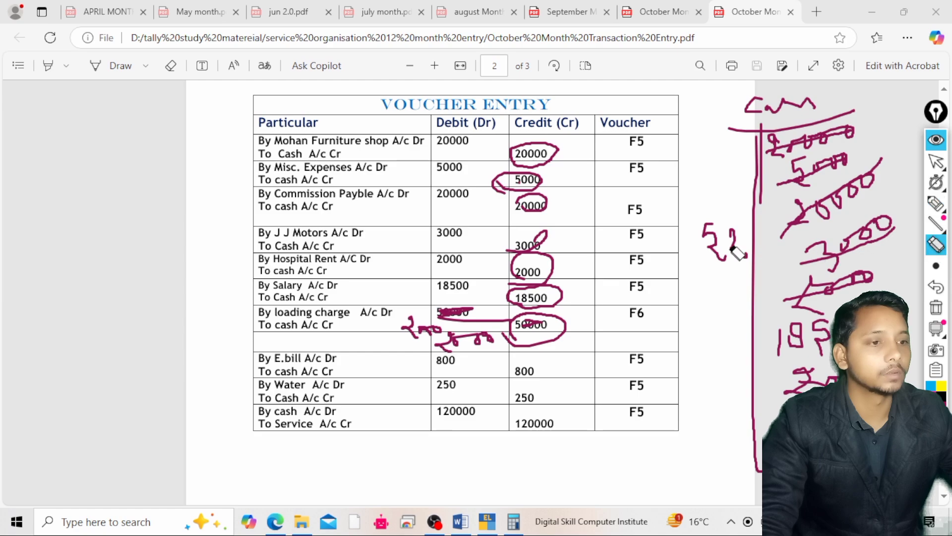
mouse_move(714, 235)
mouse_down()
mouse_move(717, 248)
mouse_move(743, 251)
mouse_up()
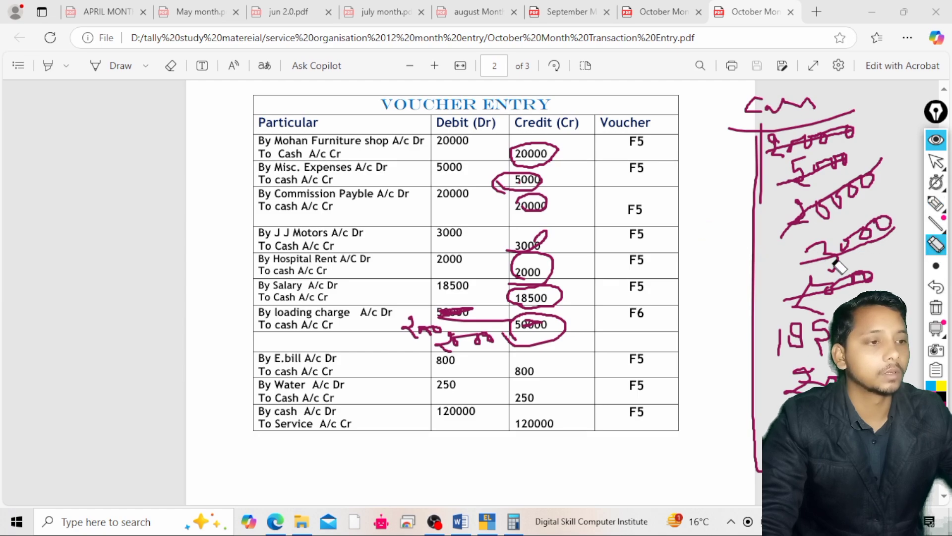
Handwrite the subtotals 52000 and 19550 on the other side of the table, and strike through 18500 in the Cash T-account.
click(936, 202)
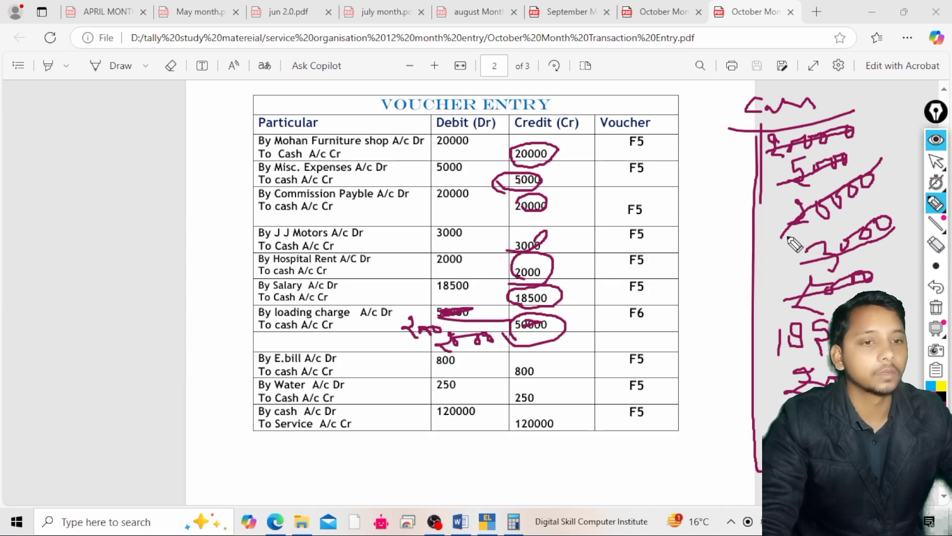
mouse_move(138, 152)
mouse_down()
mouse_move(139, 173)
mouse_move(159, 171)
mouse_move(152, 183)
mouse_move(175, 161)
mouse_move(229, 156)
mouse_up()
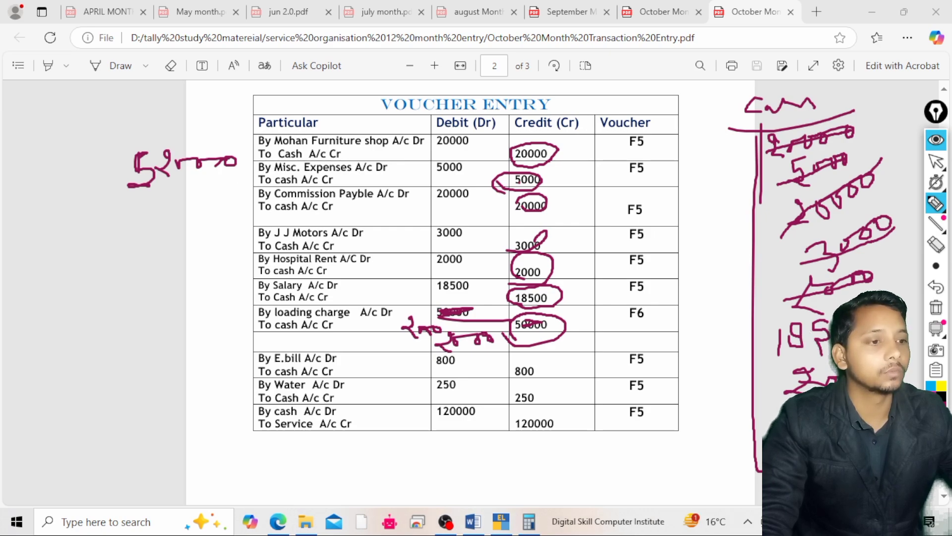
drag(140, 201, 146, 237)
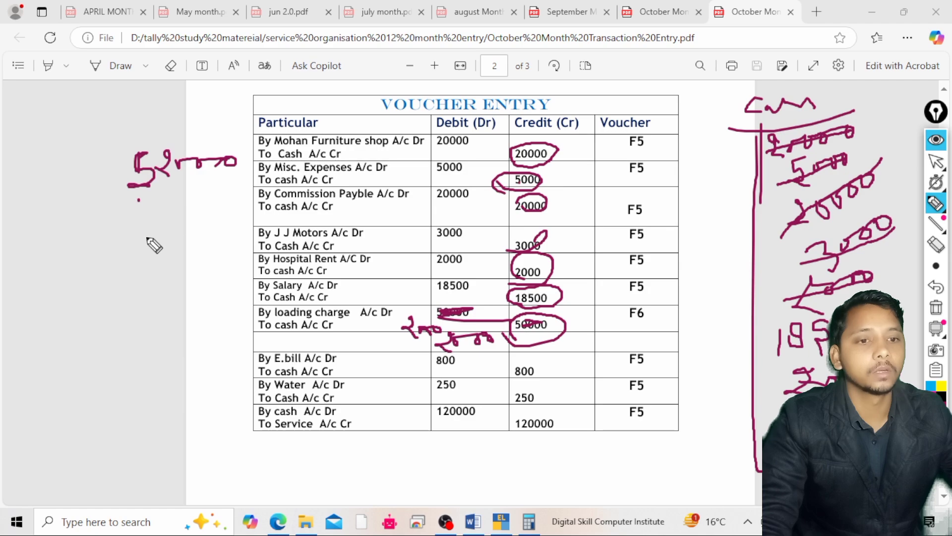
drag(169, 200, 171, 234)
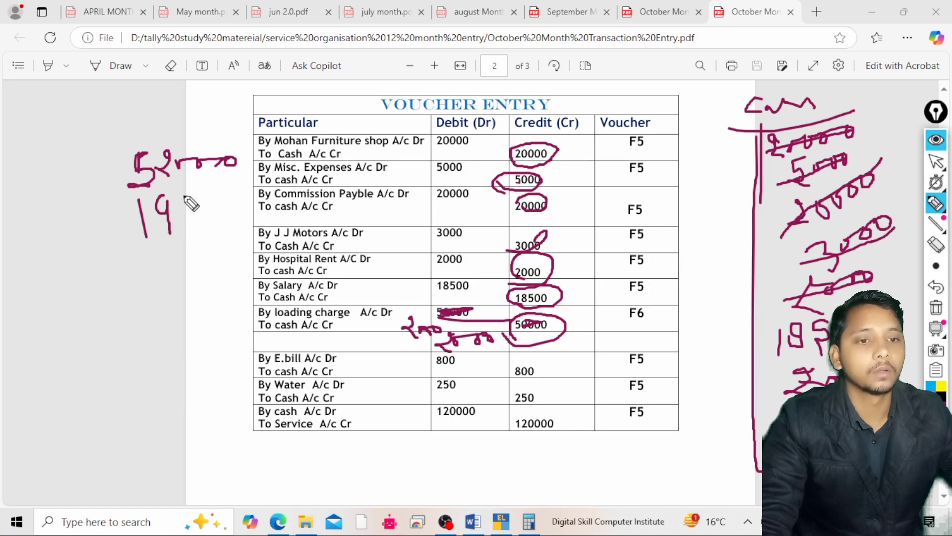
drag(178, 196, 185, 206)
mouse_move(185, 227)
mouse_down()
mouse_move(212, 206)
mouse_move(212, 238)
mouse_move(226, 215)
mouse_up()
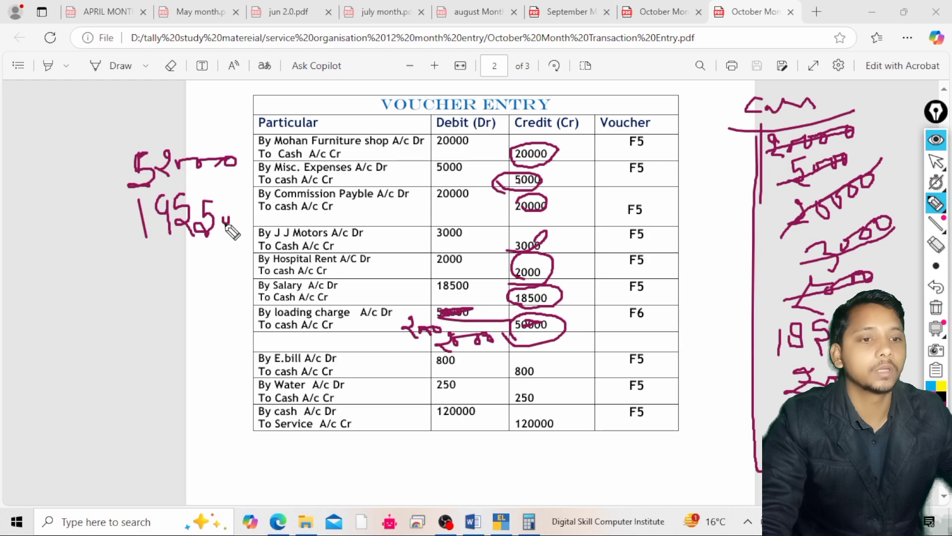
drag(786, 334, 781, 347)
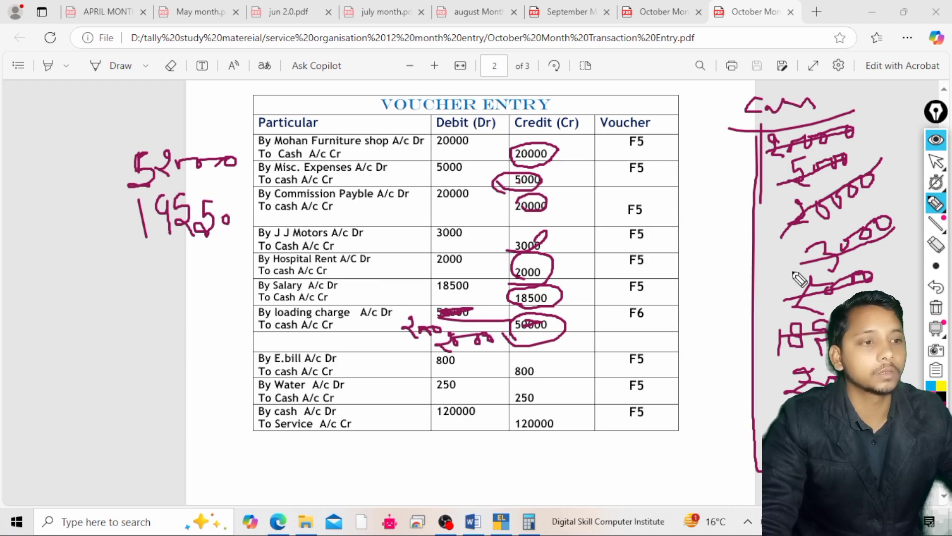
Draw a sum line under 52000 and 19550, handwrite the total 71550 below it, and box the total.
mouse_move(116, 267)
mouse_down()
mouse_move(265, 247)
mouse_move(221, 286)
mouse_move(241, 285)
mouse_move(238, 312)
mouse_up()
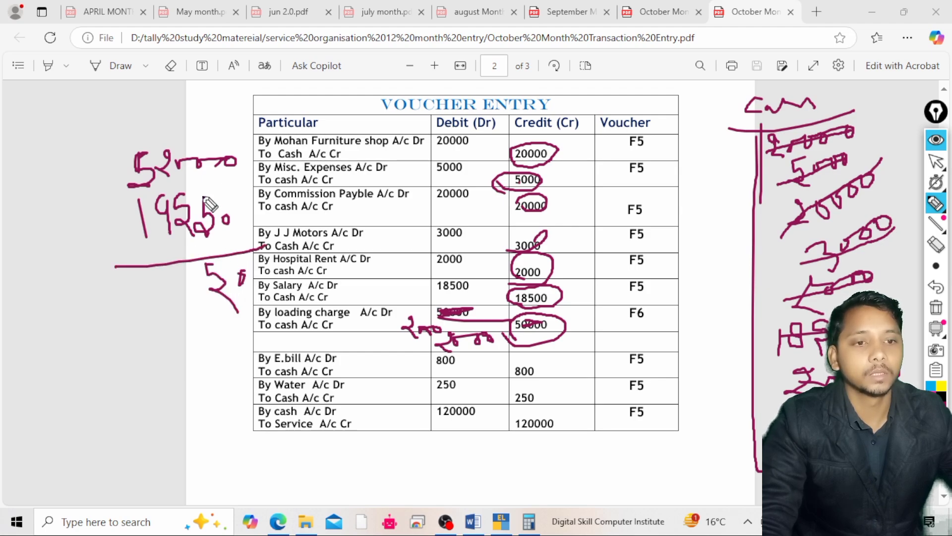
mouse_move(194, 278)
mouse_down()
mouse_move(181, 297)
mouse_move(206, 328)
mouse_up()
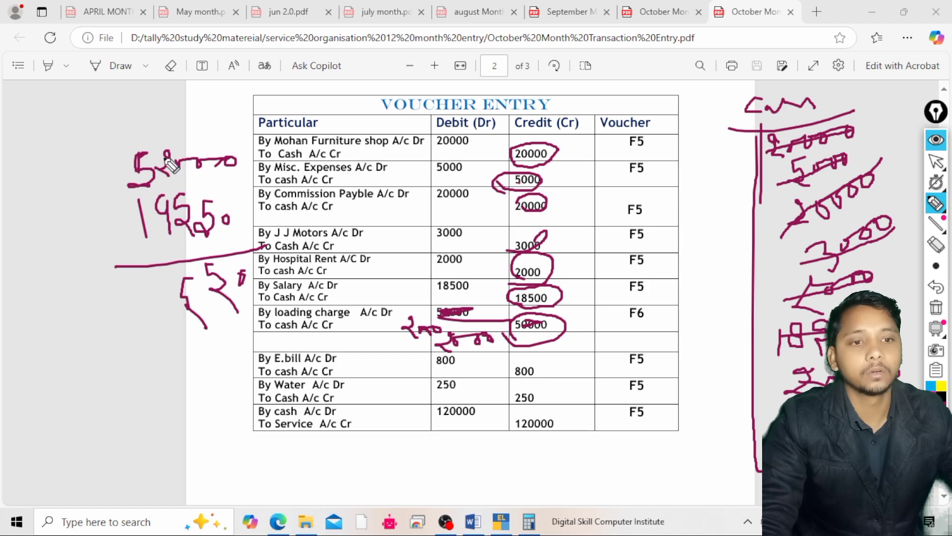
drag(170, 281, 170, 319)
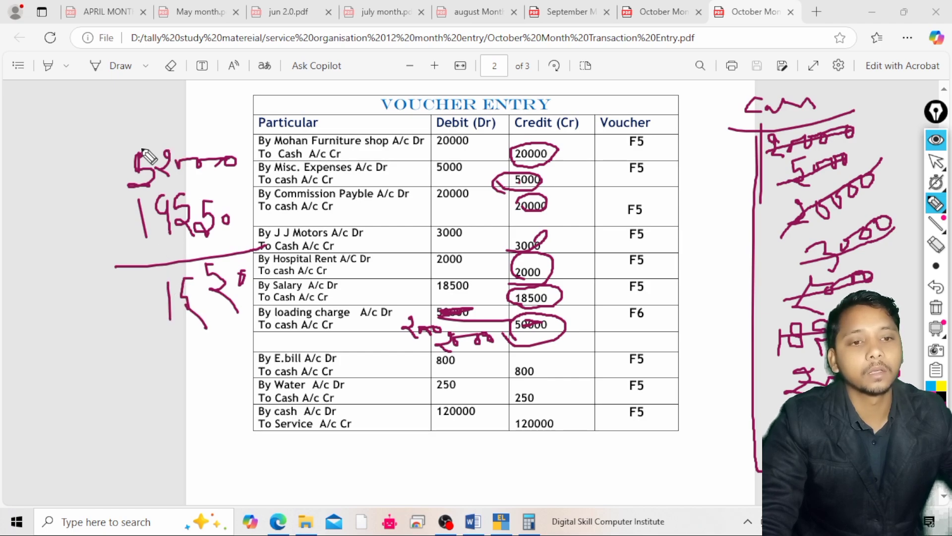
mouse_move(127, 293)
mouse_down()
mouse_move(149, 326)
mouse_move(225, 329)
mouse_up()
mouse_move(313, 318)
mouse_down()
mouse_move(270, 239)
mouse_move(112, 278)
mouse_move(126, 354)
mouse_move(176, 342)
mouse_up()
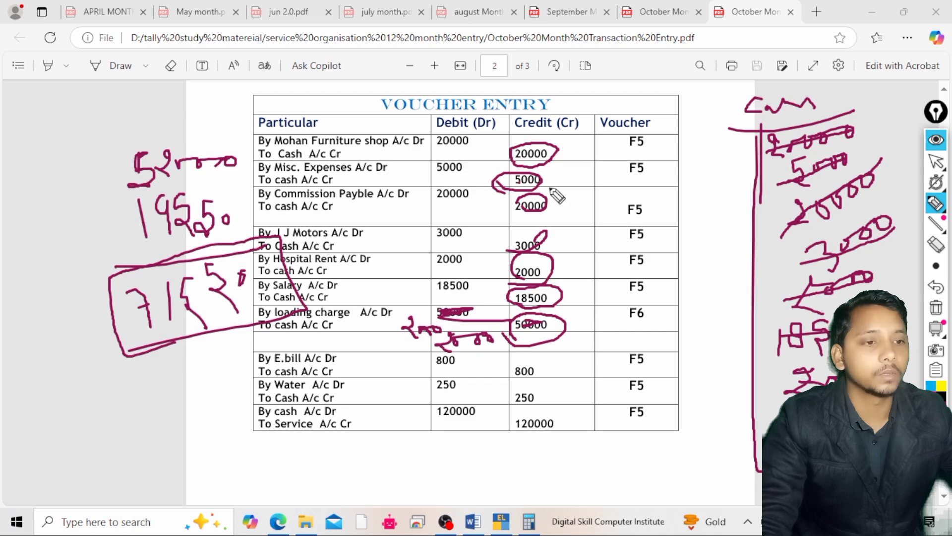
Label the boxed 71550 total with a circled Cr and circle the 120000 cash debit in the last table entry.
drag(125, 296, 51, 314)
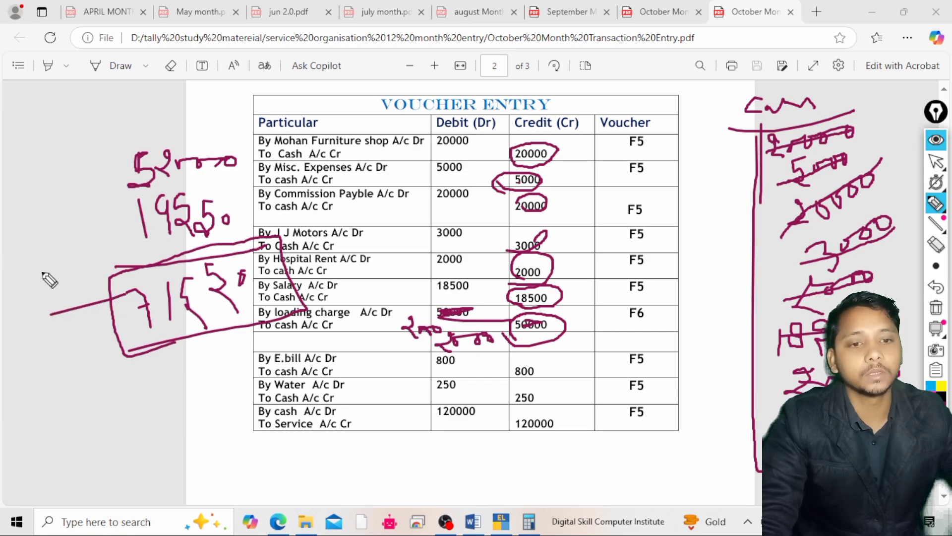
mouse_move(42, 272)
mouse_down()
mouse_move(68, 285)
mouse_move(84, 266)
mouse_move(36, 297)
mouse_move(79, 256)
mouse_up()
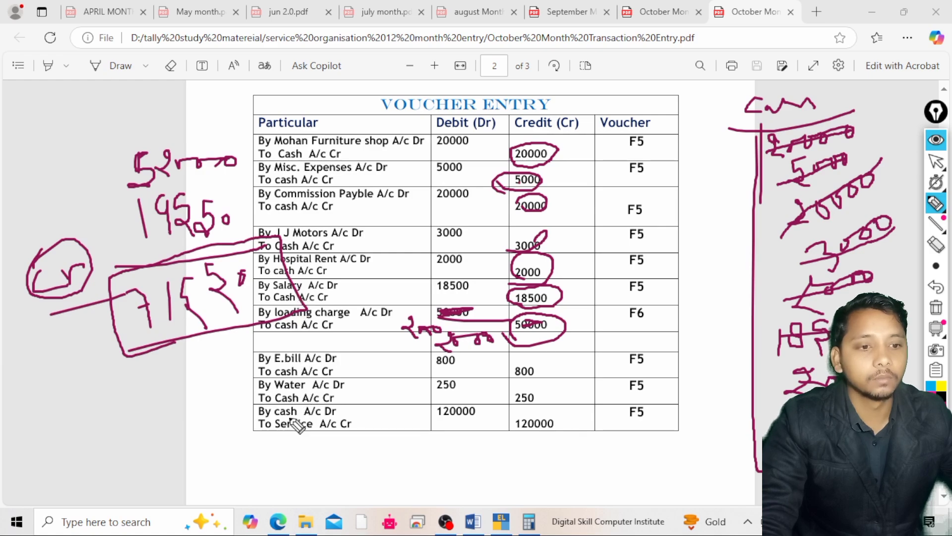
mouse_move(426, 419)
mouse_down()
mouse_move(468, 399)
mouse_move(430, 430)
mouse_up()
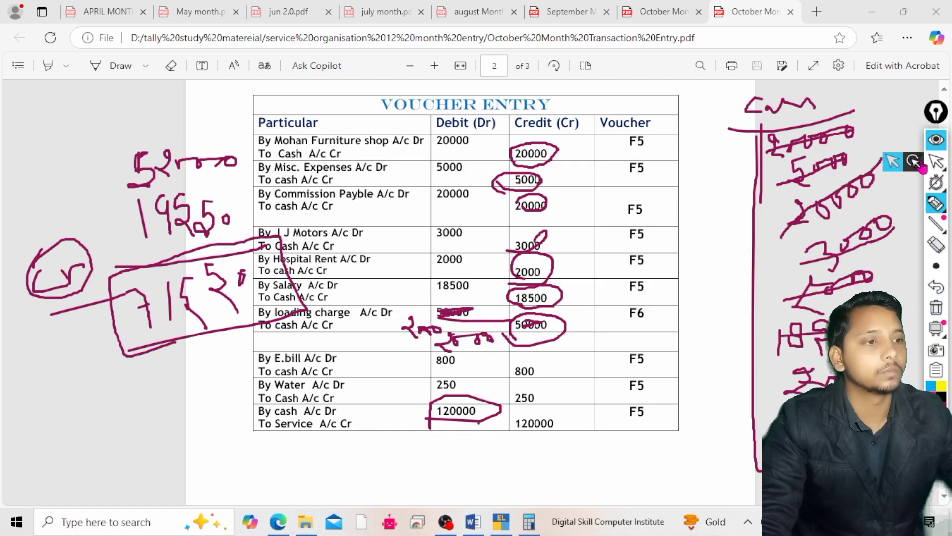
Switch to Calculator, clear the old calculation, and enter the cash debit of 120000.
click(936, 161)
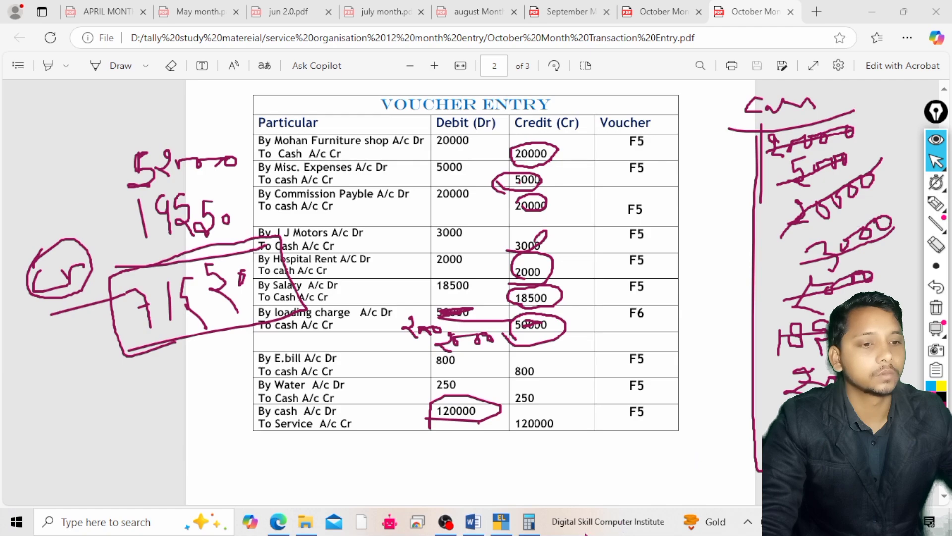
click(529, 521)
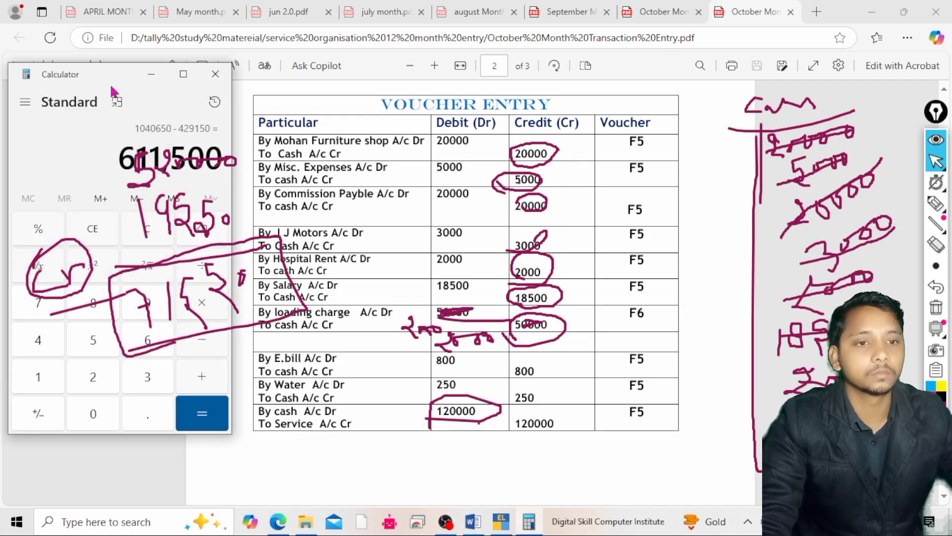
drag(99, 74, 627, 71)
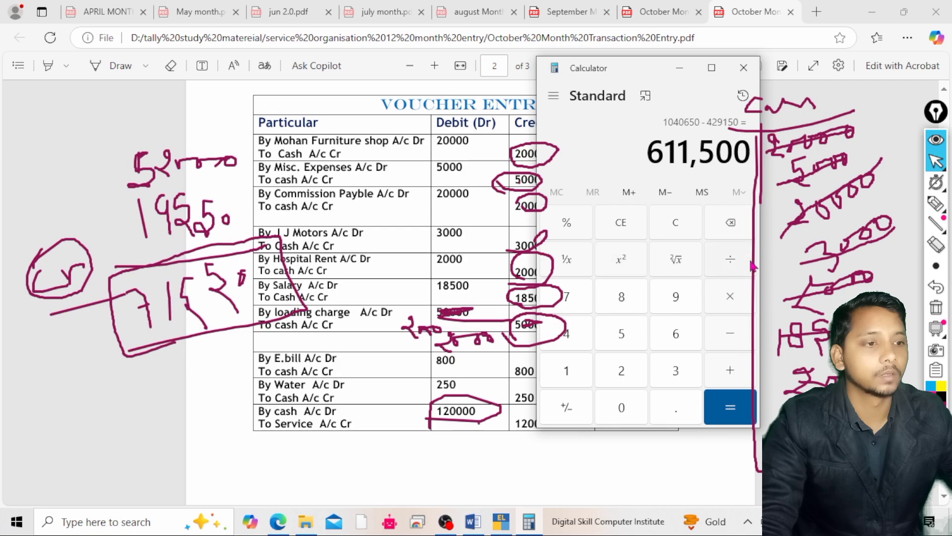
click(680, 233)
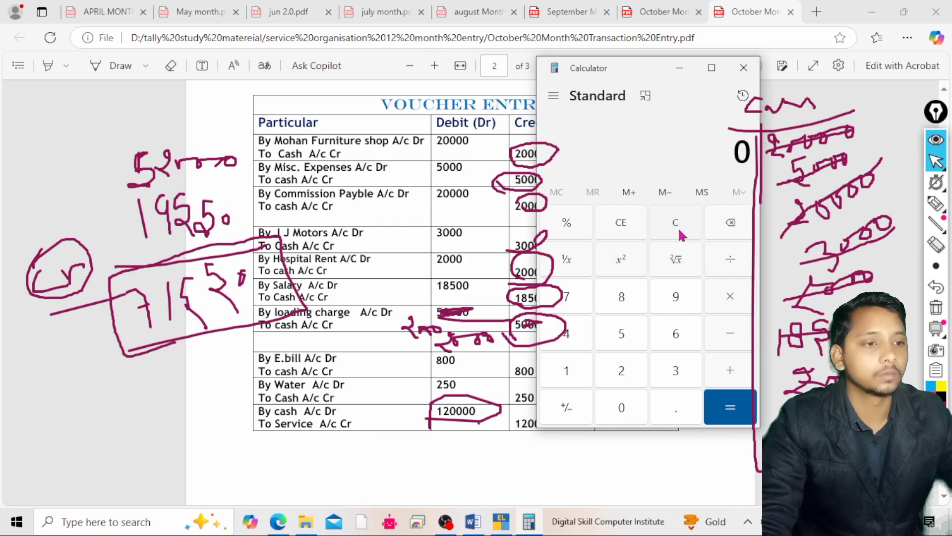
click(566, 370)
click(621, 371)
double_click(630, 407)
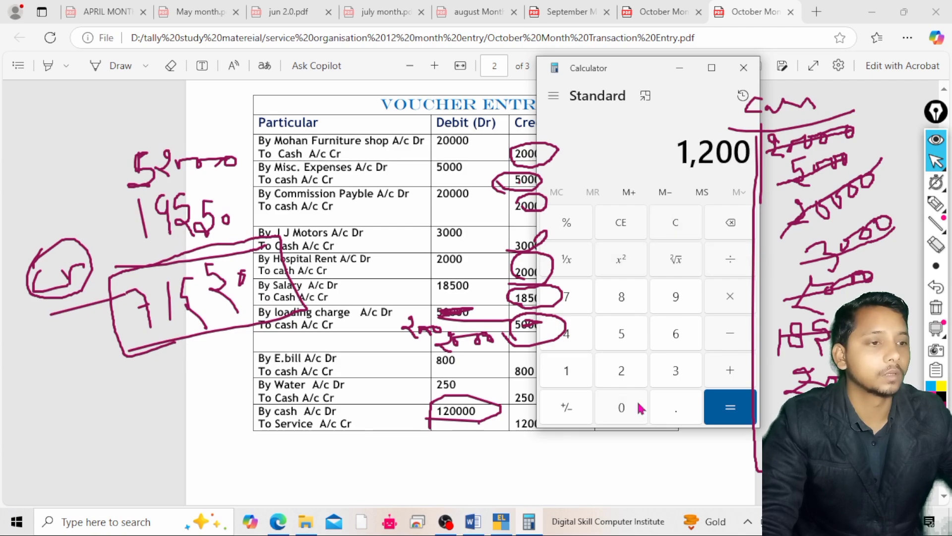
double_click(640, 408)
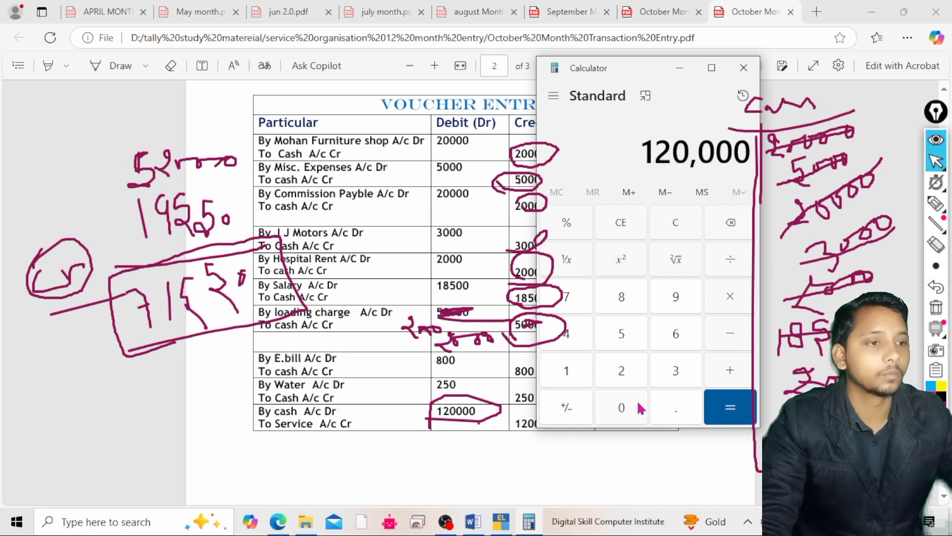
Subtract the total cash credit of 71550 from 120000 in Calculator.
click(729, 331)
click(568, 296)
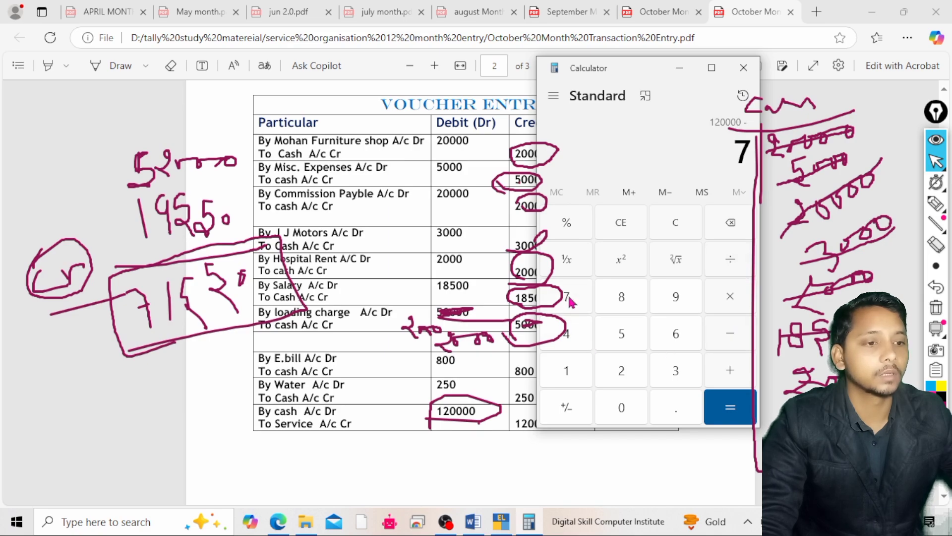
click(579, 375)
click(627, 331)
click(623, 413)
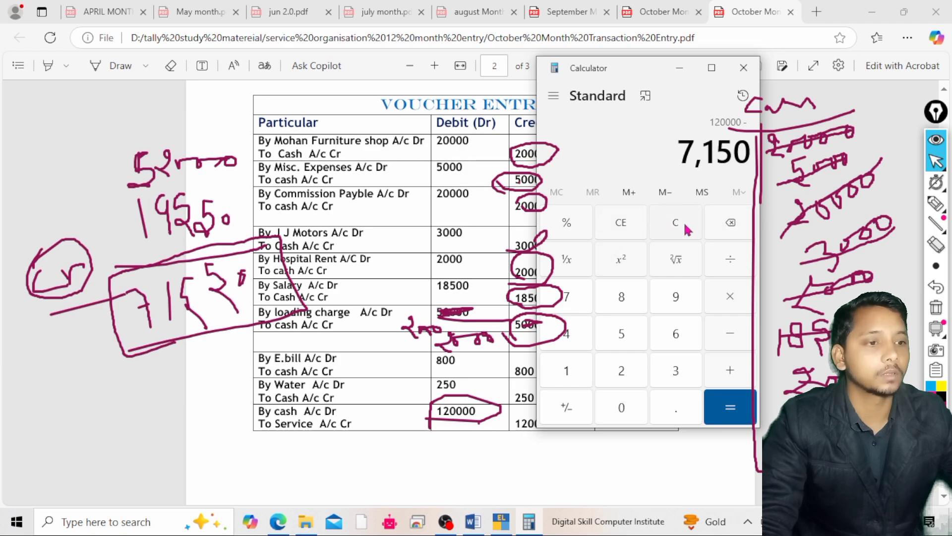
click(731, 224)
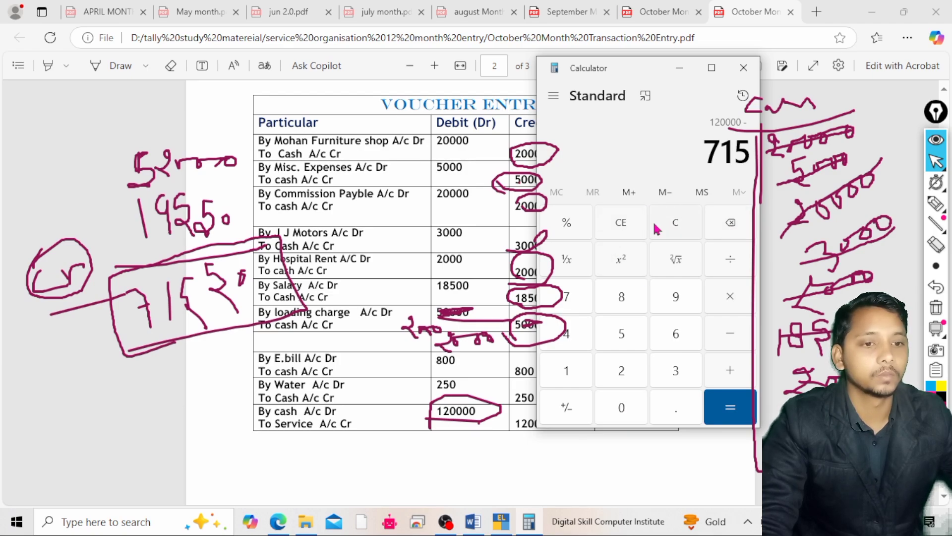
click(623, 334)
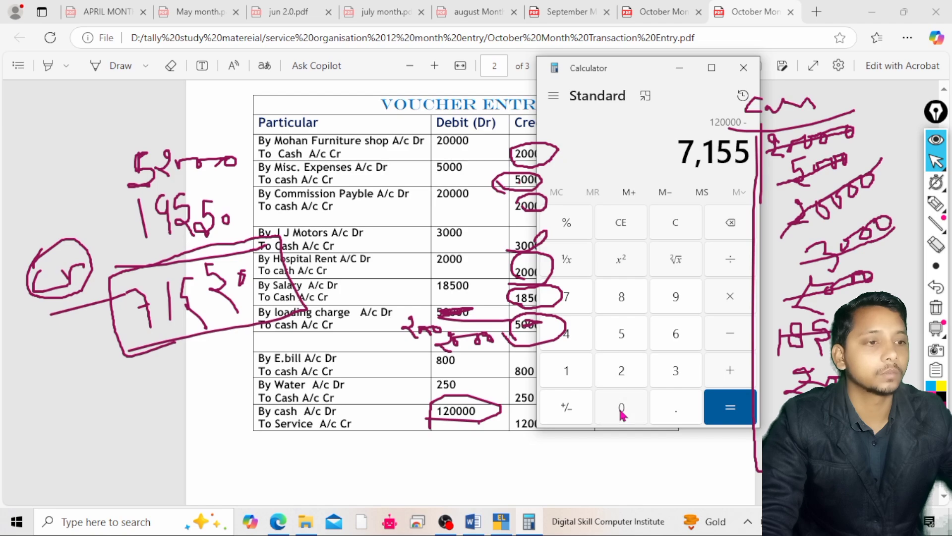
click(622, 407)
click(743, 418)
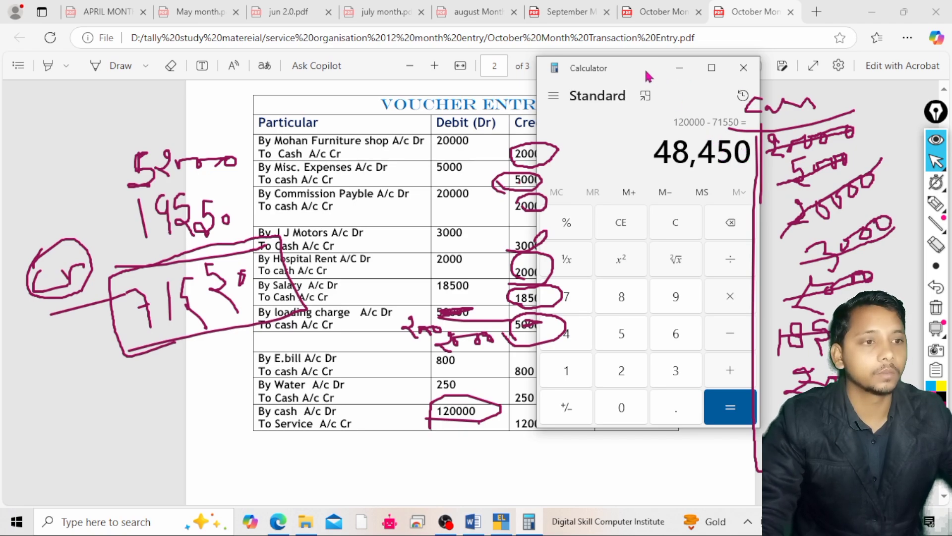
Snip the Calculator result, paste it into the Word document beside the existing amounts, and clear all screen annotations.
drag(644, 68, 623, 22)
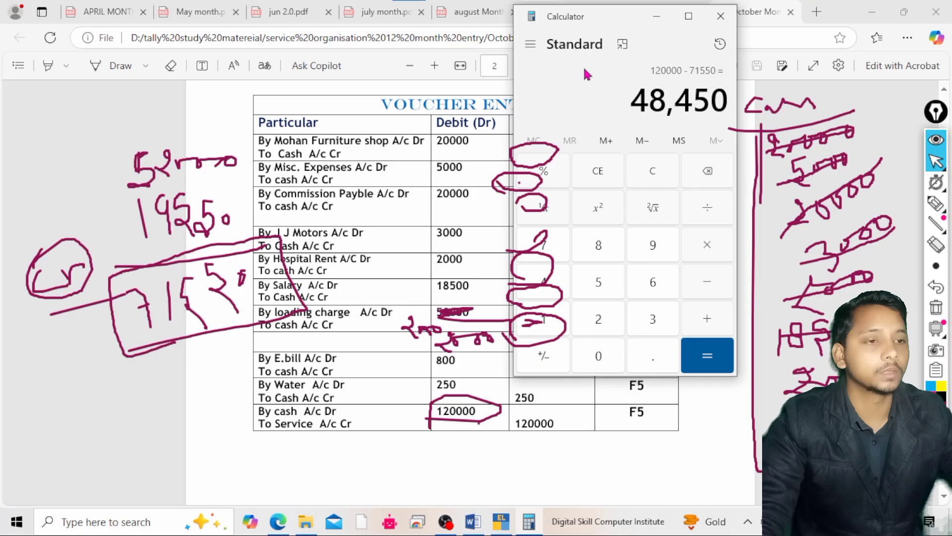
key(super+shift+s)
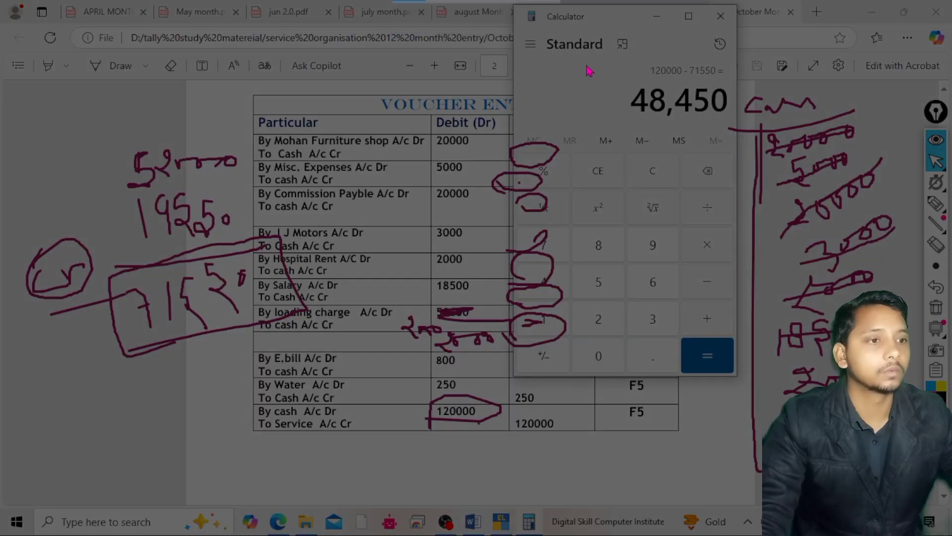
drag(584, 62, 735, 114)
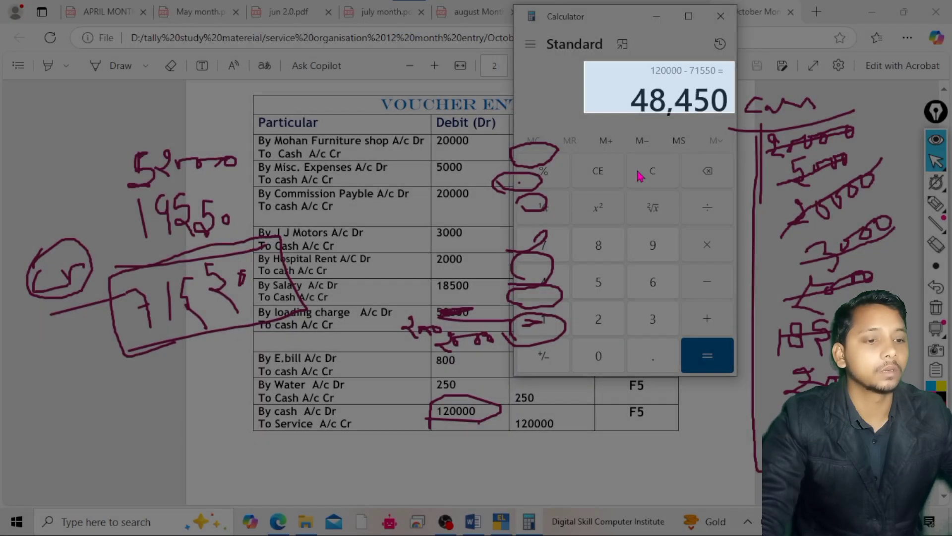
click(479, 524)
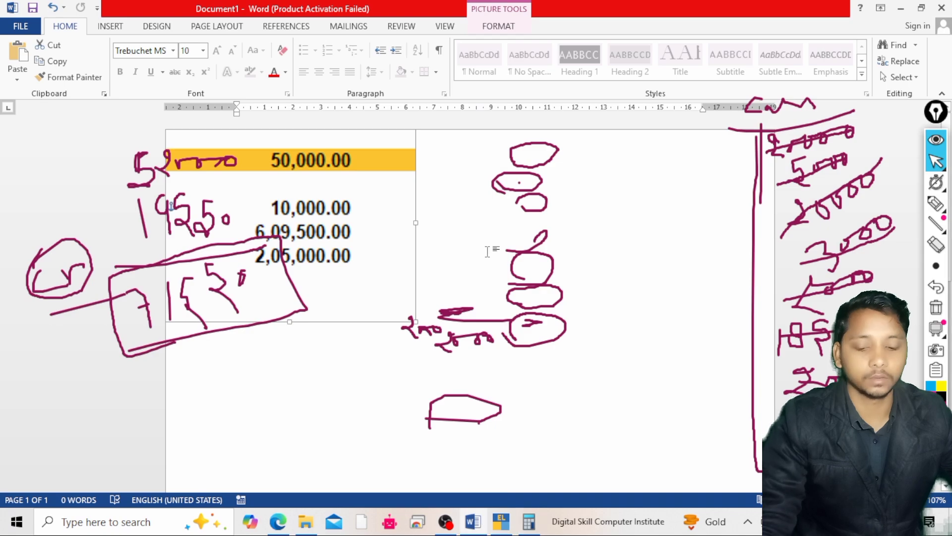
key(ctrl+v)
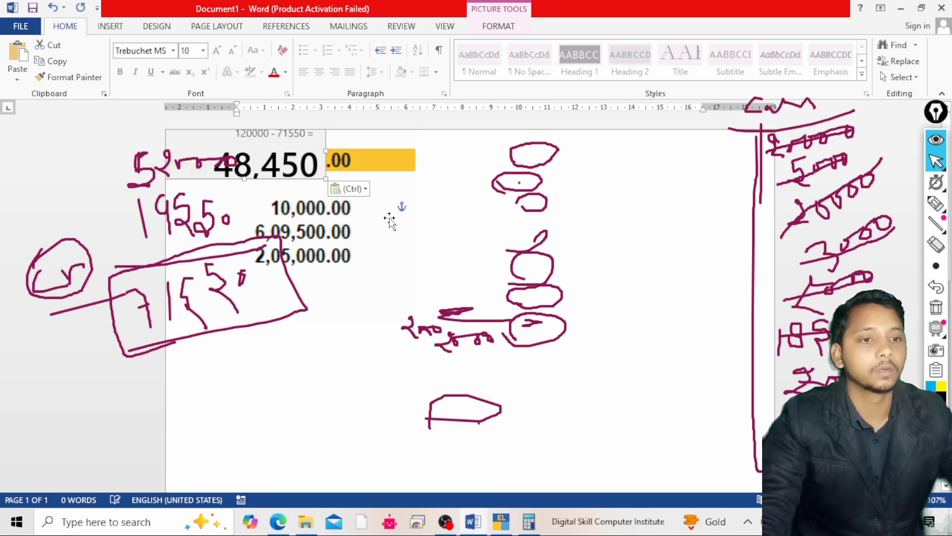
drag(288, 164, 595, 190)
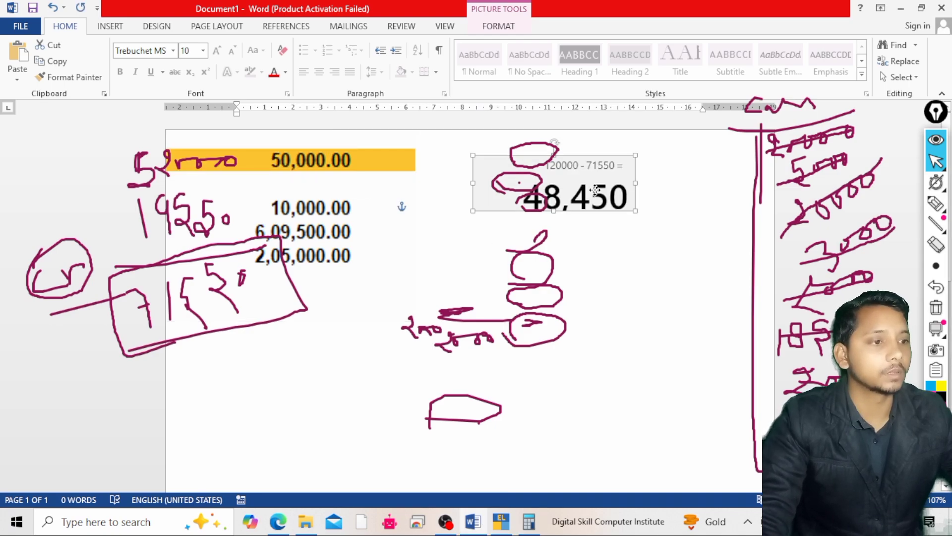
click(936, 308)
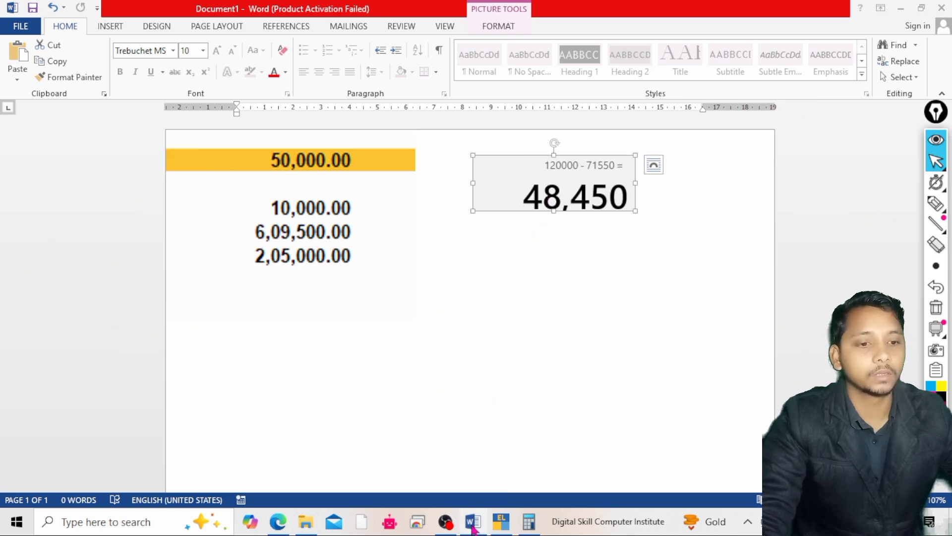
Return to the voucher entry PDF, mark along the entries from Mohan Furniture shop to Service with the pen, and clear the marks.
click(473, 529)
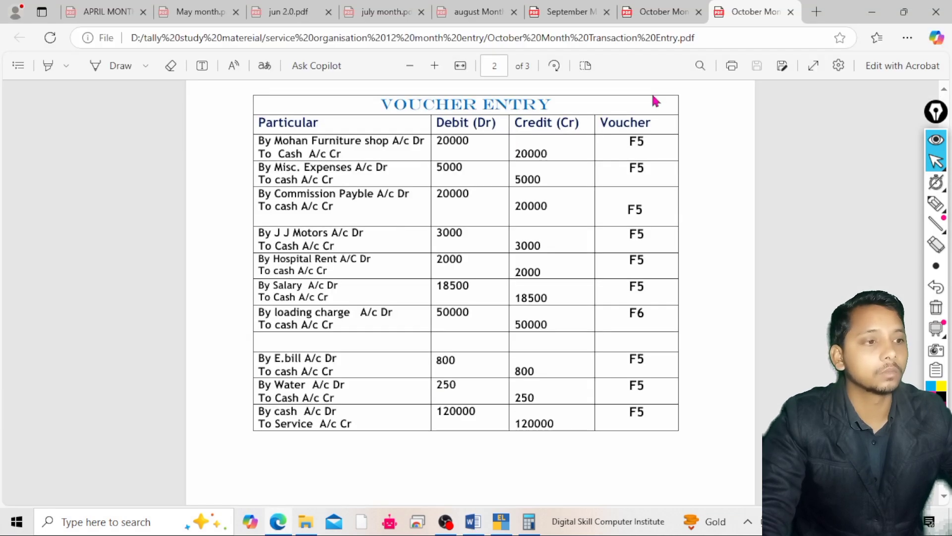
click(936, 203)
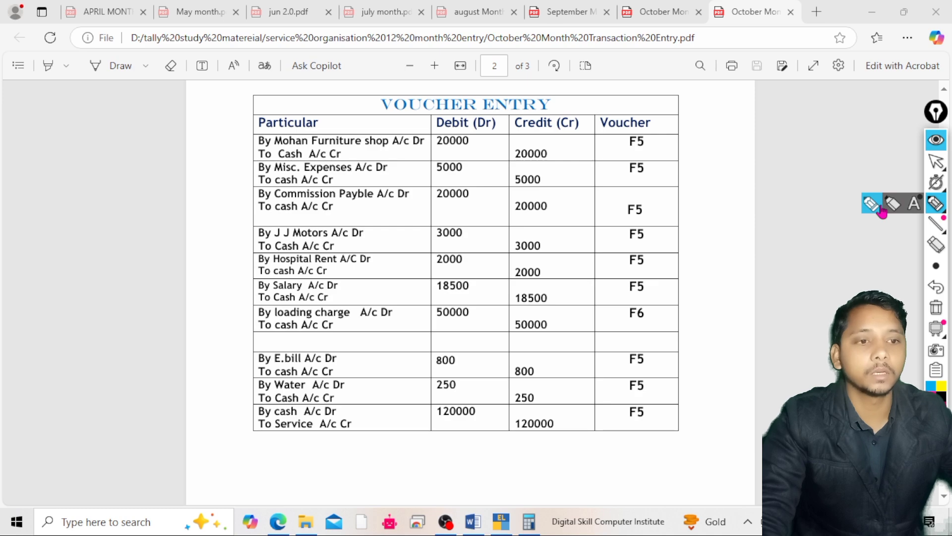
click(881, 209)
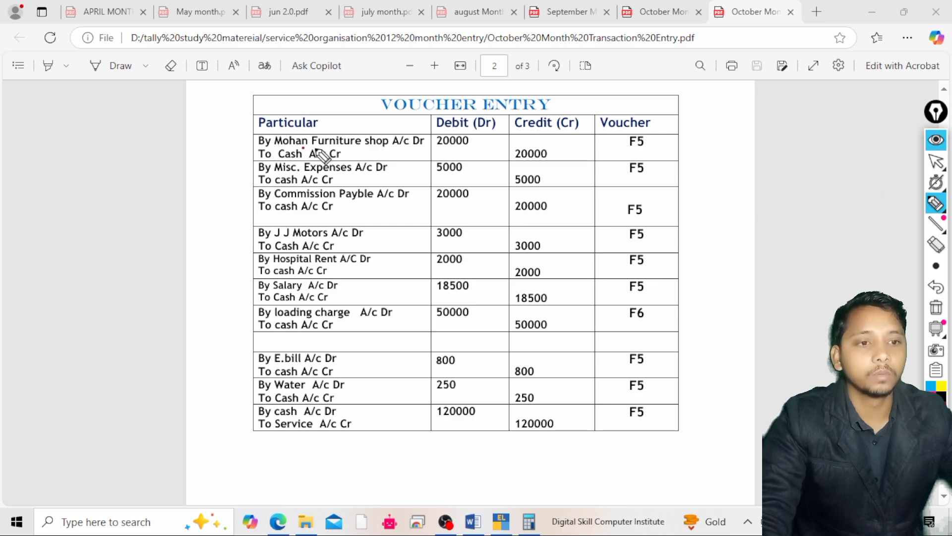
drag(305, 212, 336, 213)
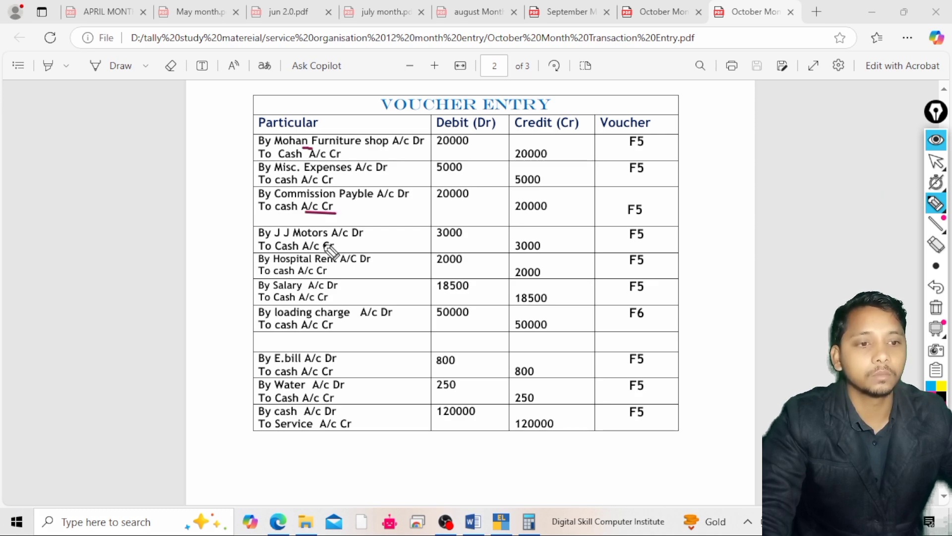
drag(324, 246, 417, 231)
drag(367, 276, 393, 266)
drag(374, 294, 390, 292)
drag(382, 314, 412, 315)
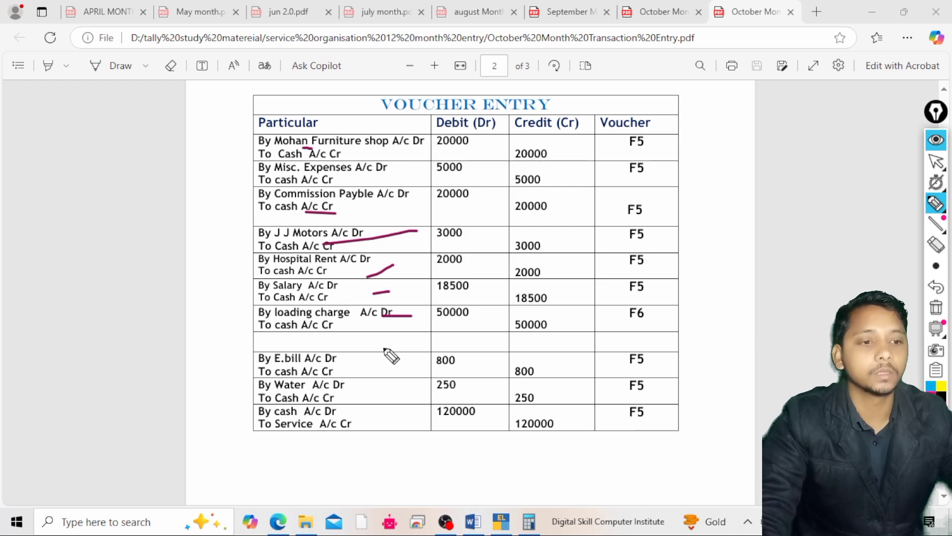
drag(382, 348, 405, 348)
drag(392, 378, 421, 372)
drag(395, 403, 411, 404)
drag(407, 428, 429, 417)
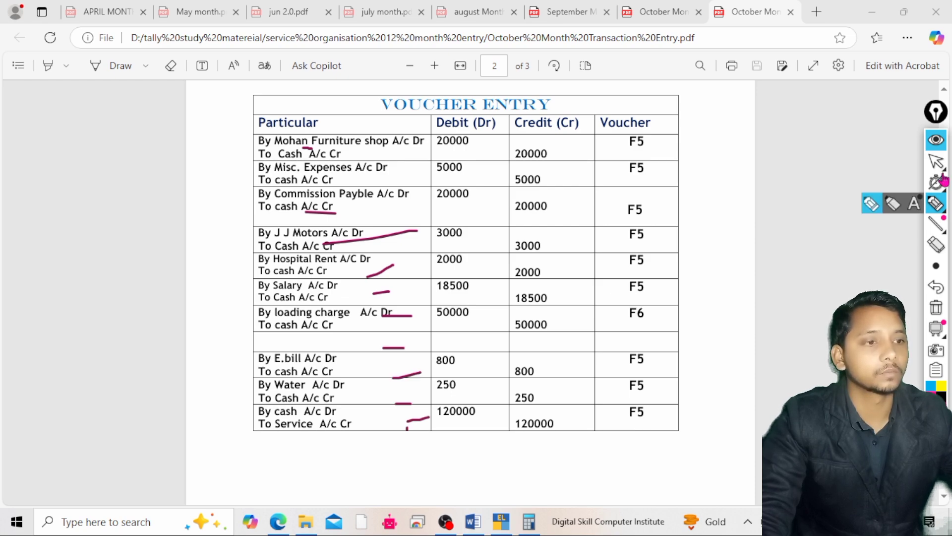
click(939, 220)
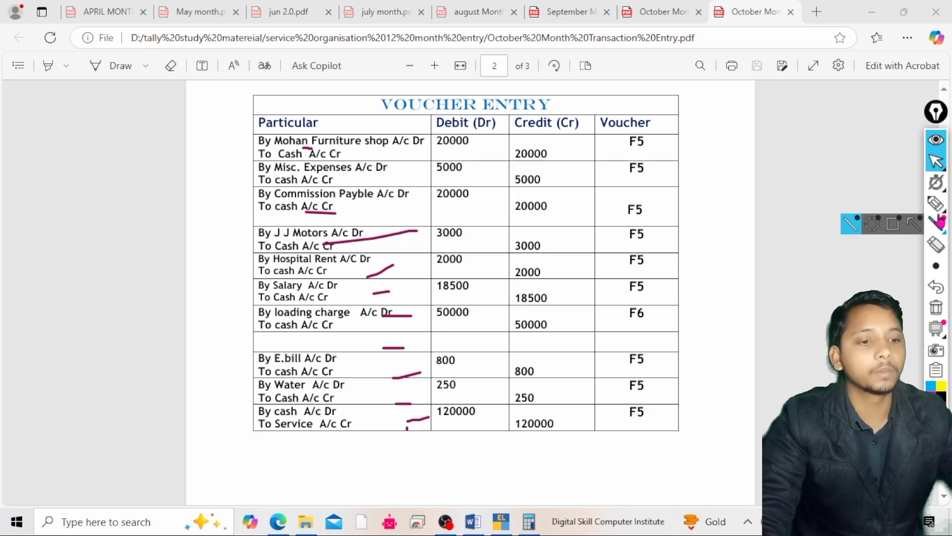
click(936, 307)
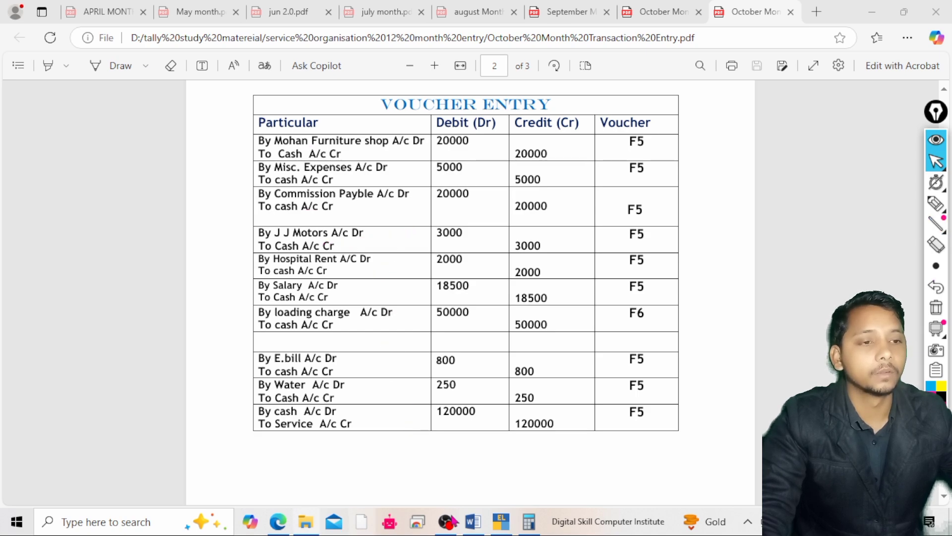
Switch to the Word document and mark the pasted 48,450 result and the 50,000.00, 10,000.00 and 6,09,500.00 amounts with the pen.
key(alt+Tab)
click(936, 203)
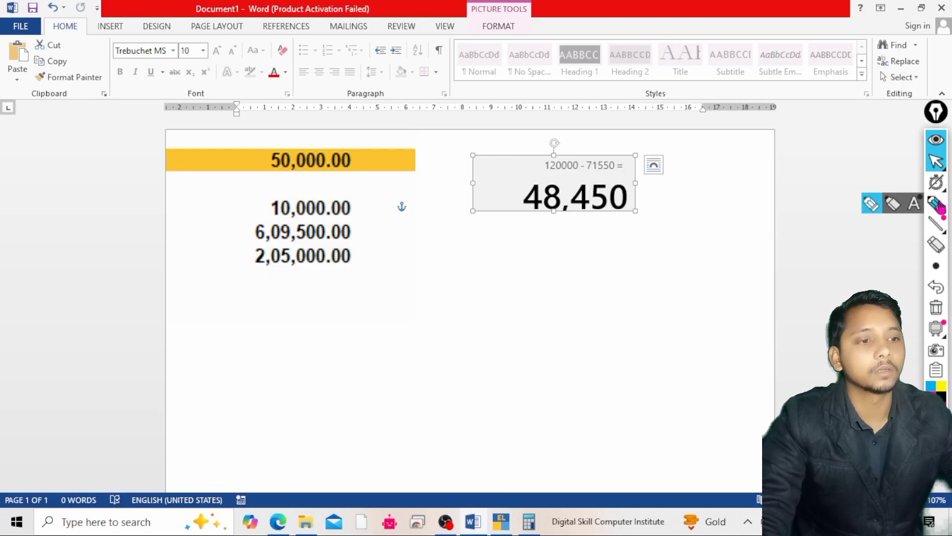
click(936, 203)
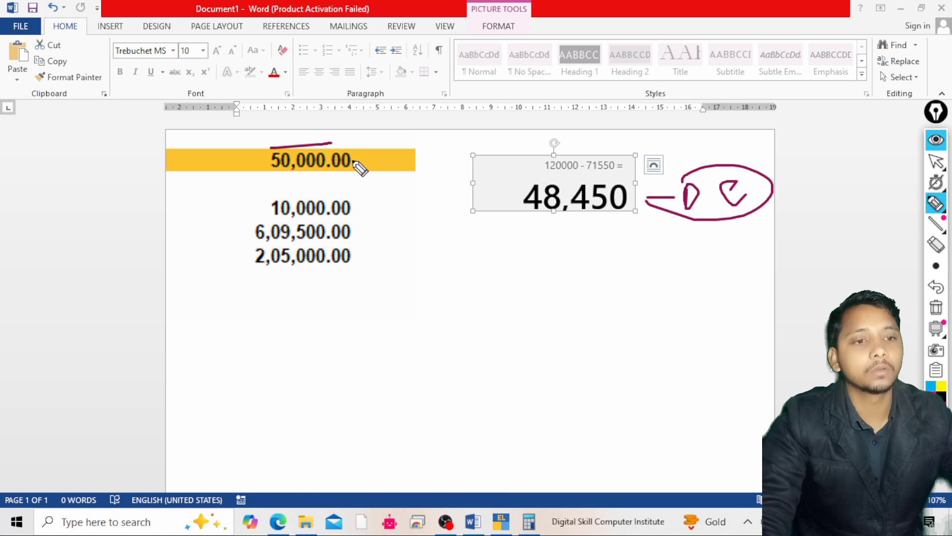
drag(353, 162, 327, 171)
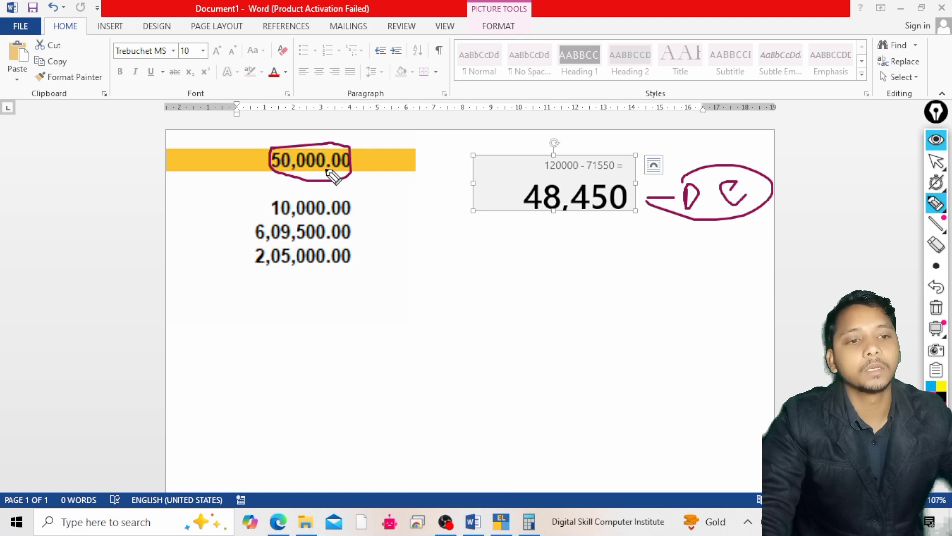
drag(327, 169, 461, 125)
drag(276, 207, 285, 211)
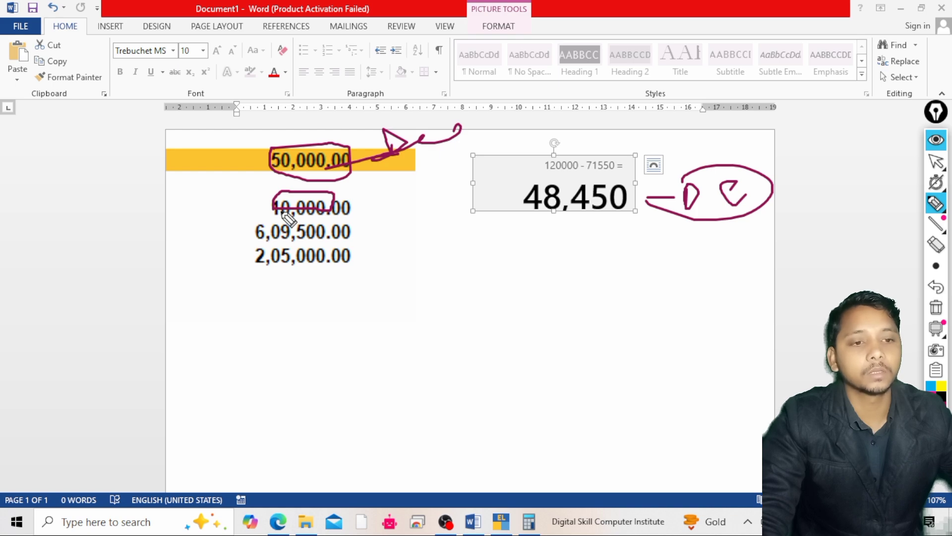
mouse_move(251, 242)
mouse_down()
mouse_move(244, 219)
mouse_move(378, 229)
mouse_up()
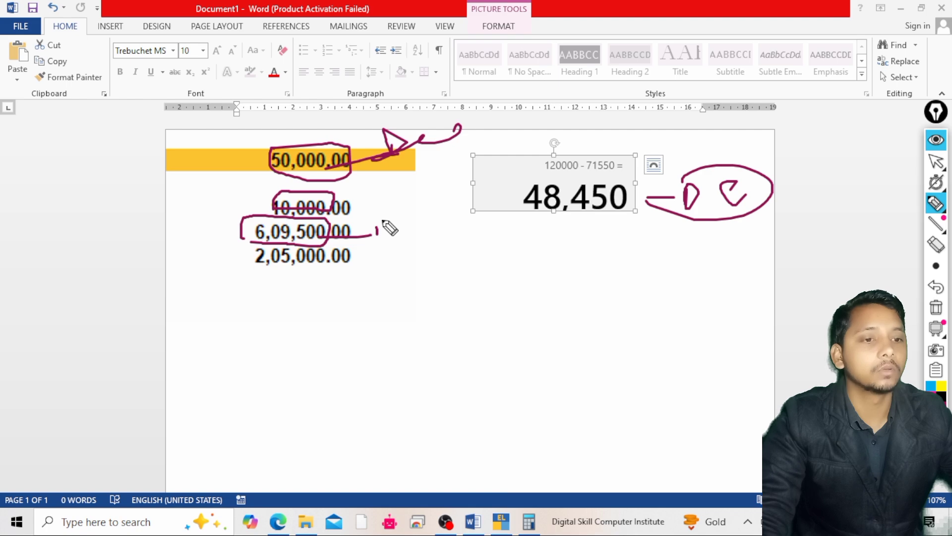
drag(377, 233, 386, 236)
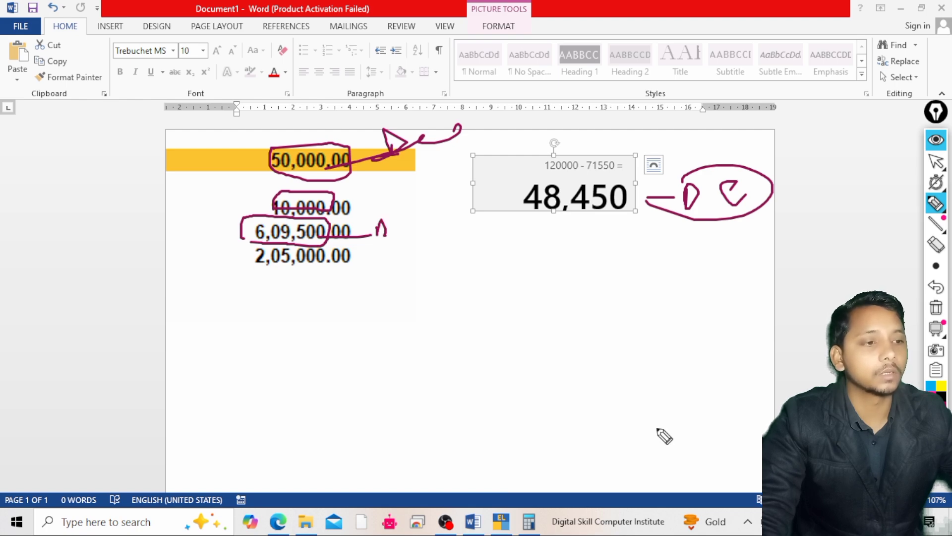
click(936, 161)
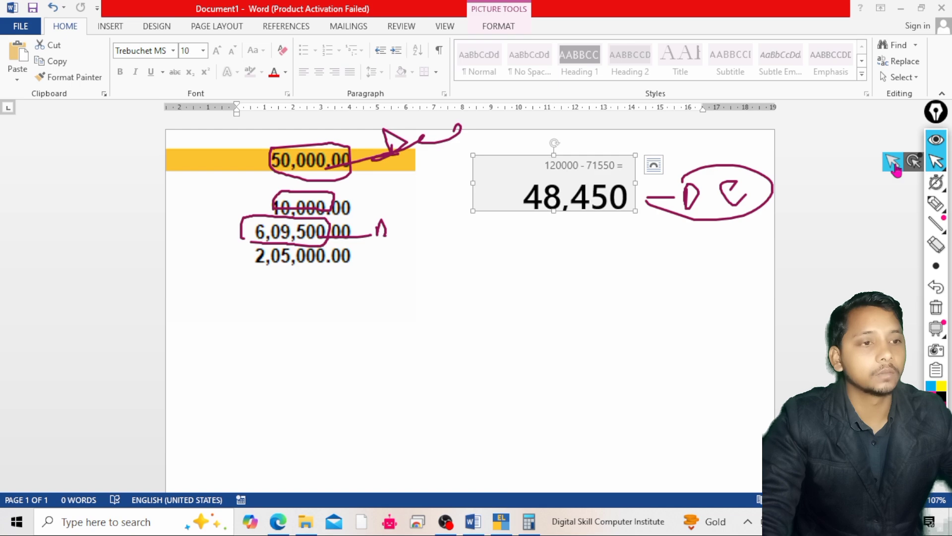
click(894, 165)
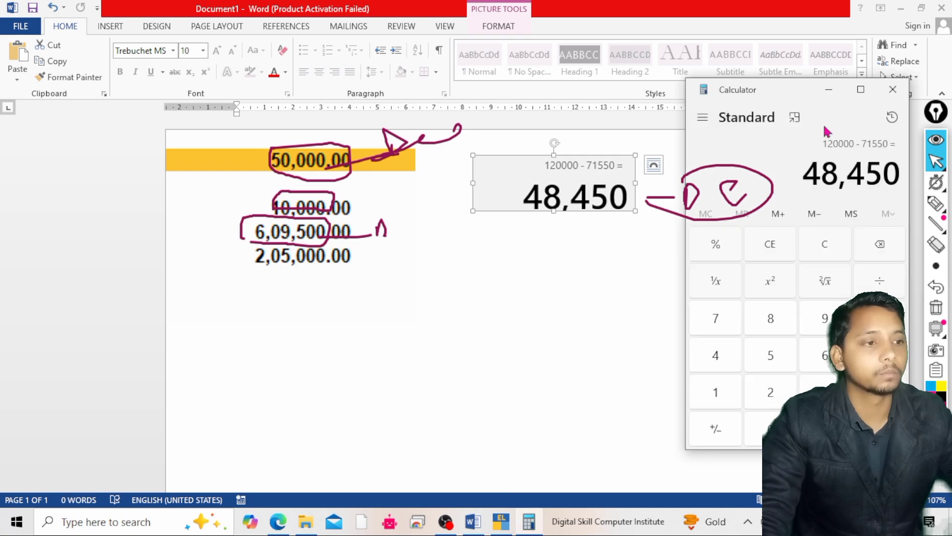
Add the 609,500 cash balance to the 48,450 result in Calculator.
key(plus)
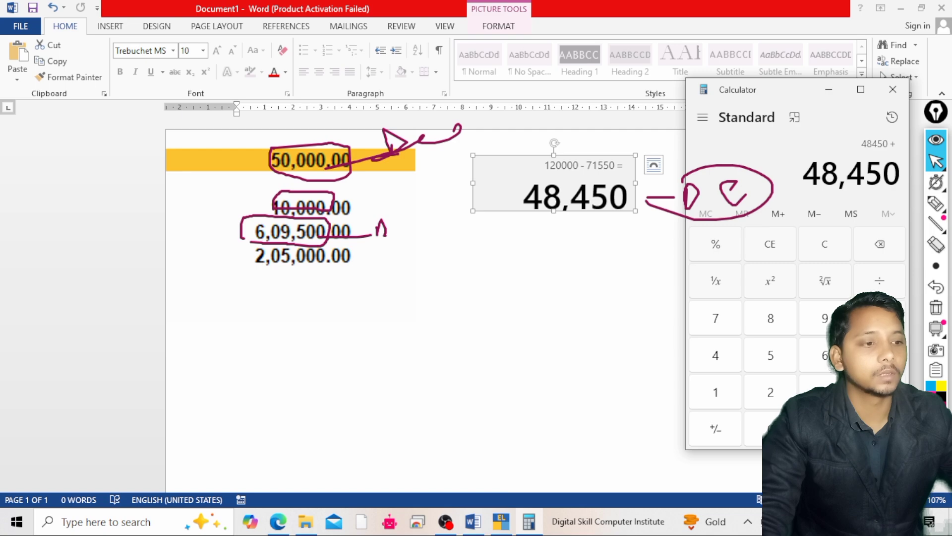
text(606)
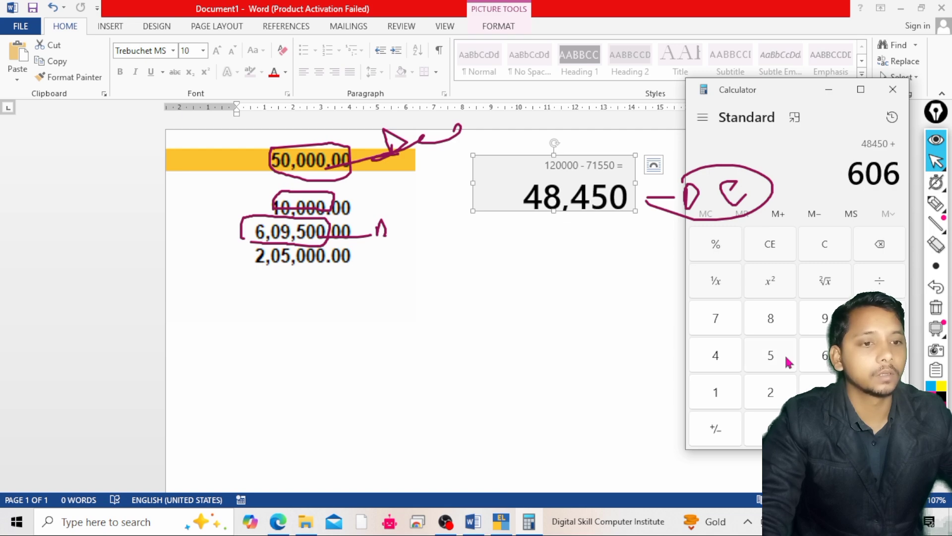
text(,500)
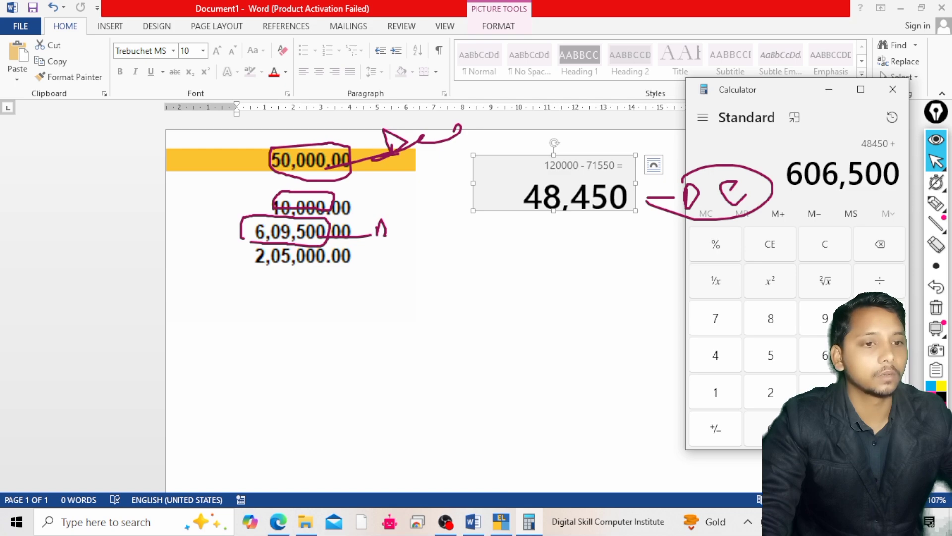
key(BackSpace)
key(BackSpace)
key(BackSpace)
key(BackSpace)
text(9)
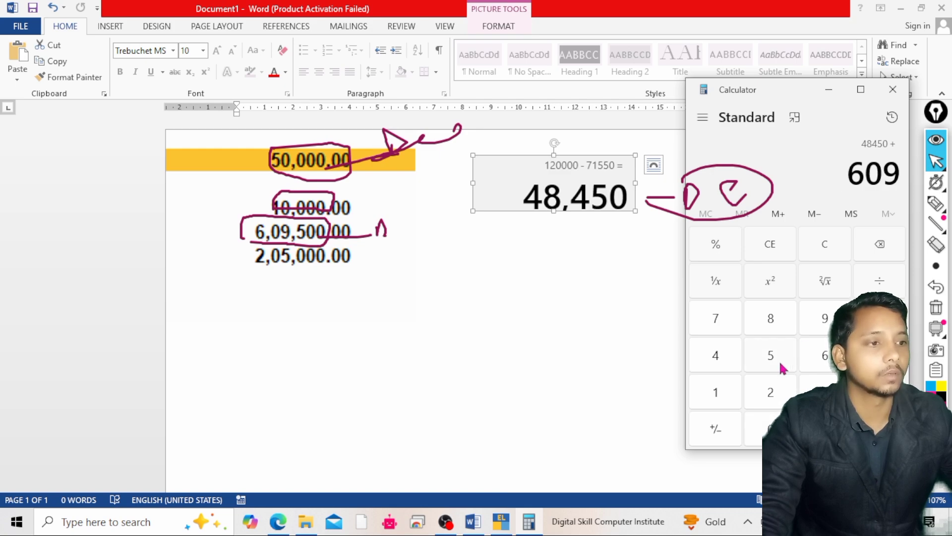
text(,500)
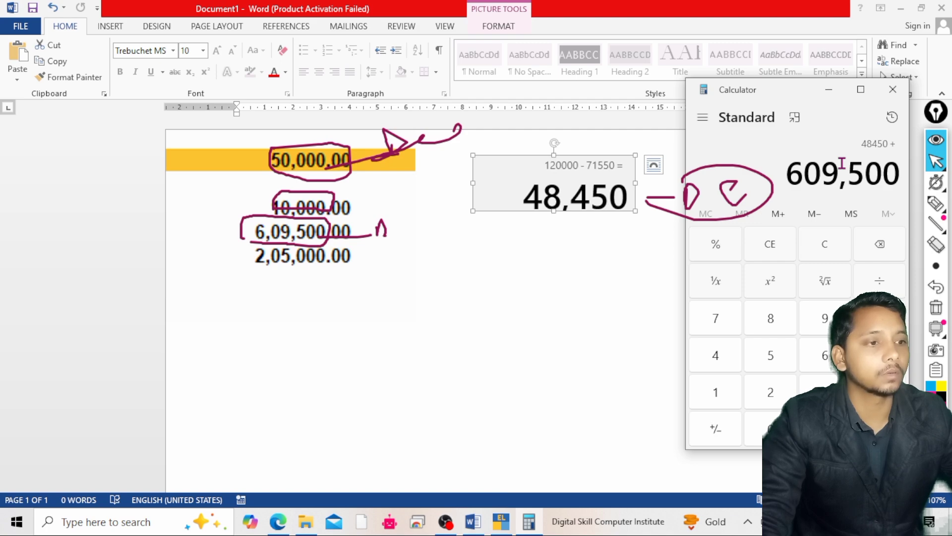
key(plus)
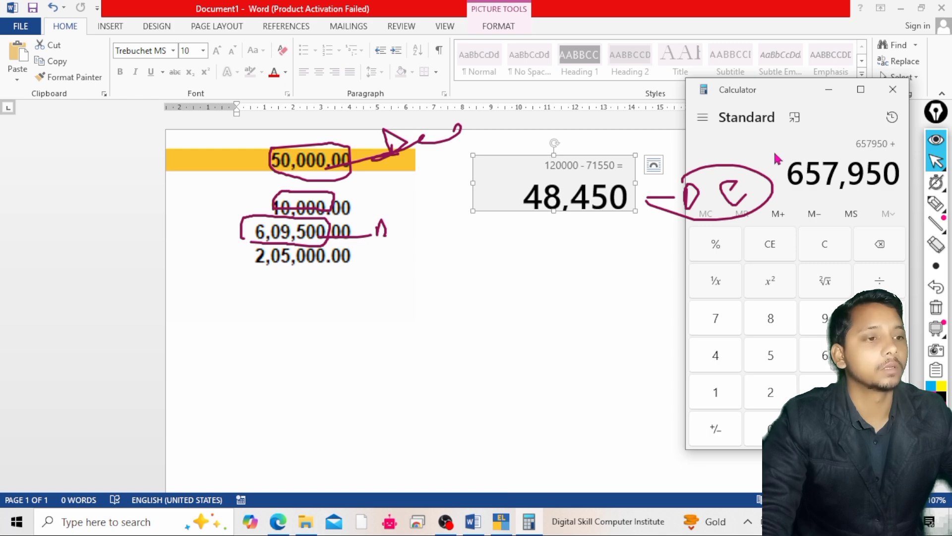
Snip the Calculator total and paste it into the Word document below the 48,450 picture.
key(super+shift+s)
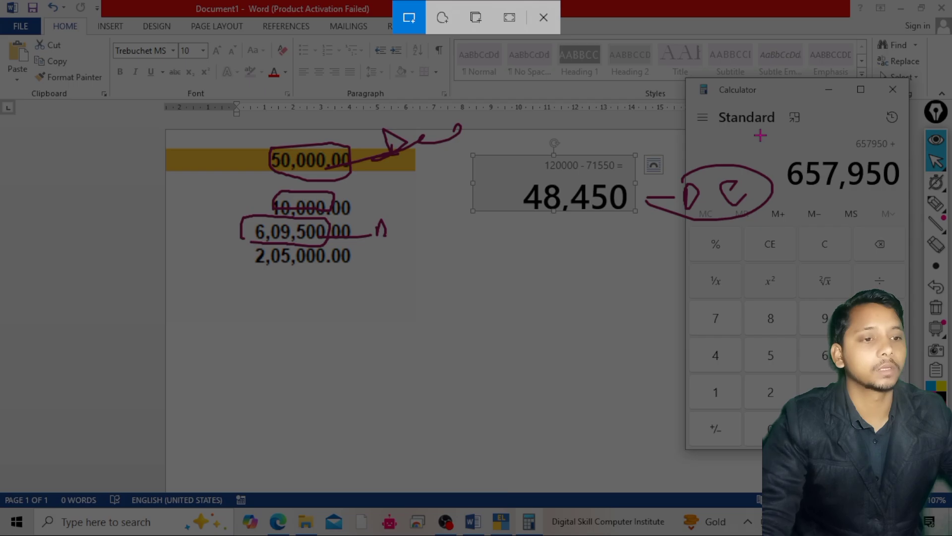
key(Escape)
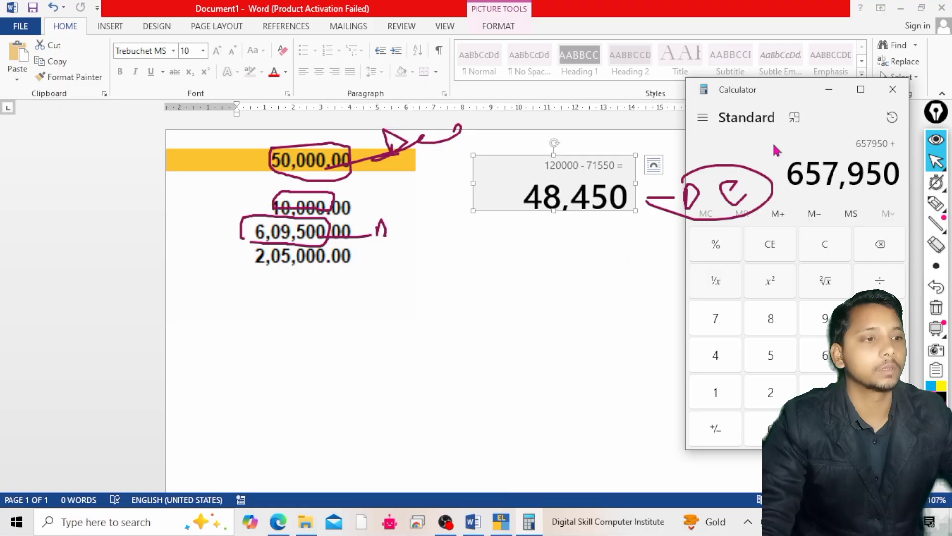
click(489, 268)
key(ctrl+v)
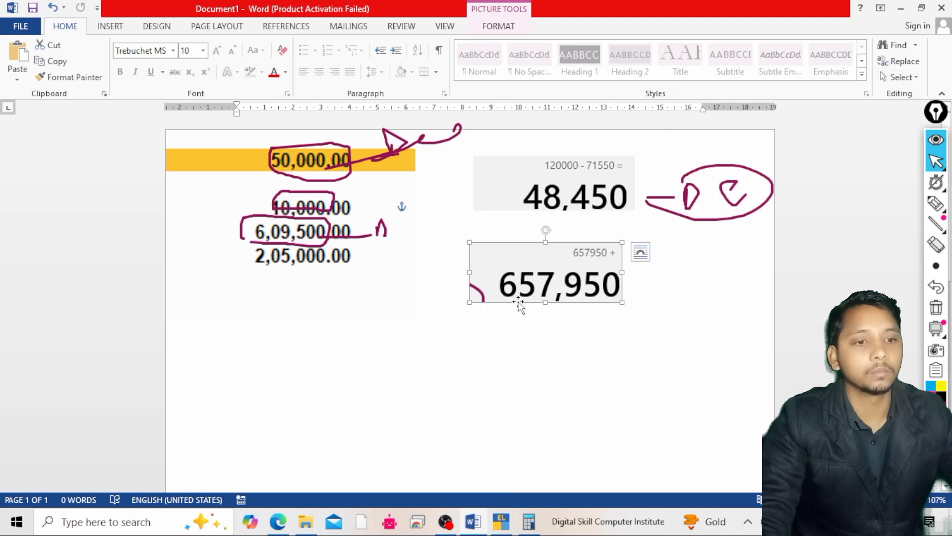
Switch to TallyPrime, clear all pen marks from the screen, and leave the blank receipt voucher.
click(286, 258)
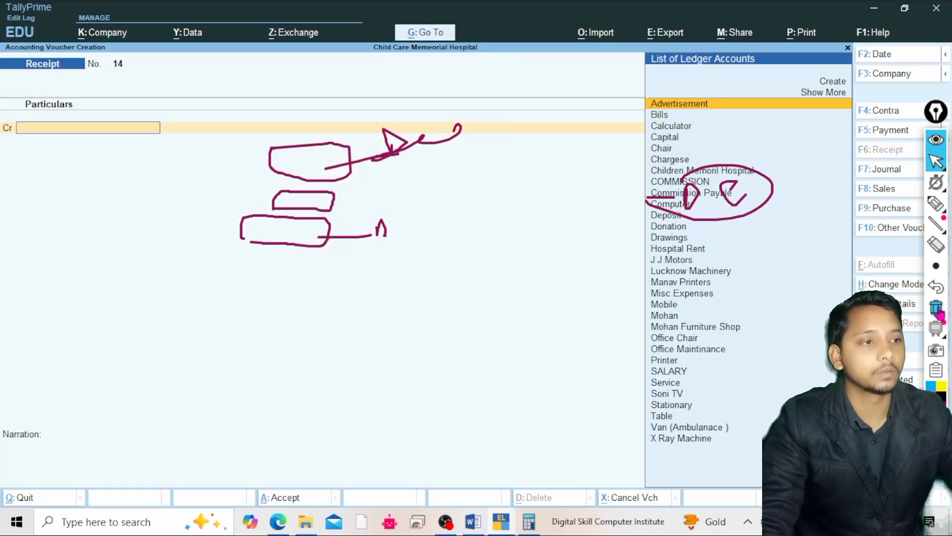
click(937, 308)
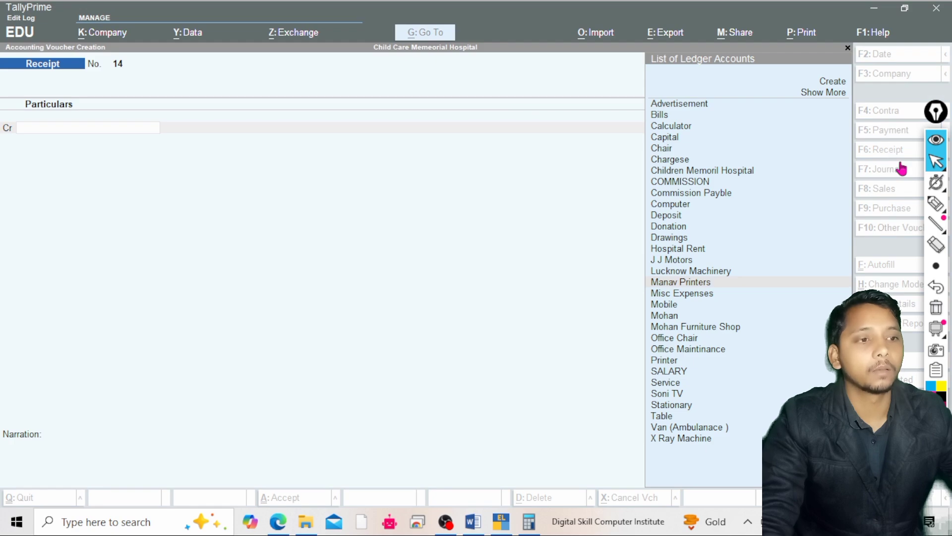
click(843, 215)
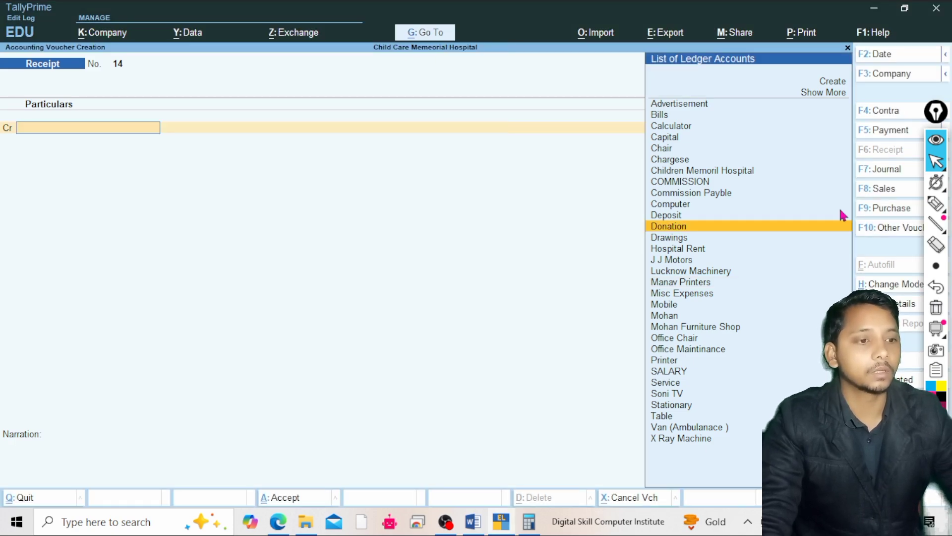
key(Escape)
Open the Trial Balance report and drill down into the Current Assets group.
key(Down)
key(Down)
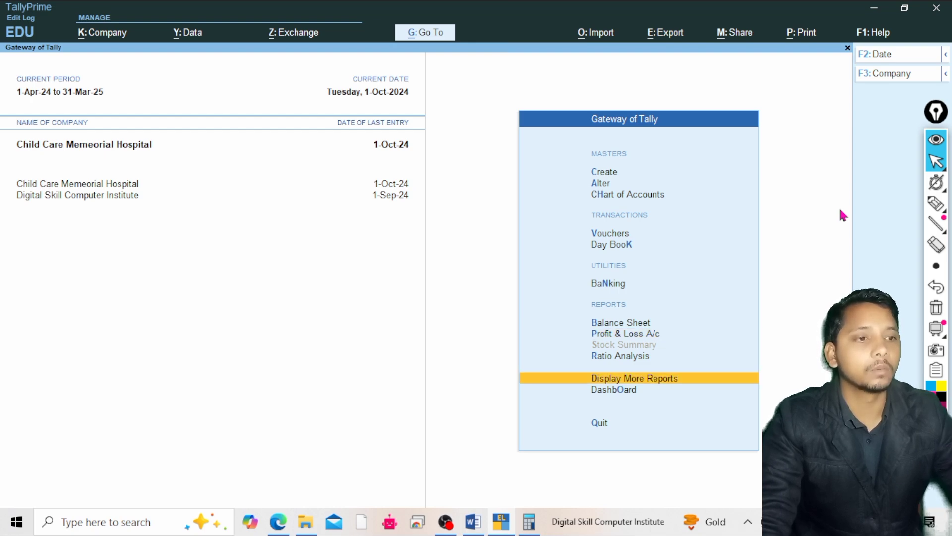
key(Return)
key(Return)
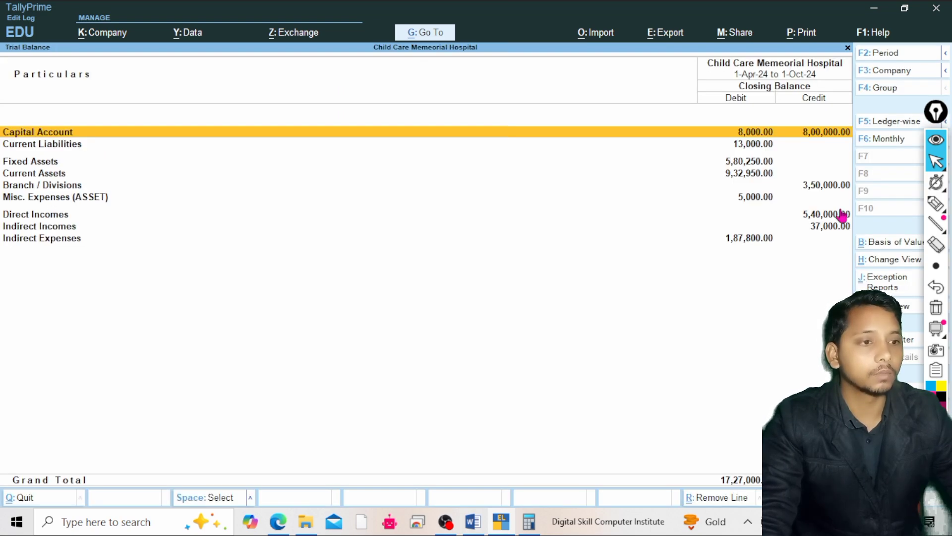
key(Down)
key(Down)
key(Down)
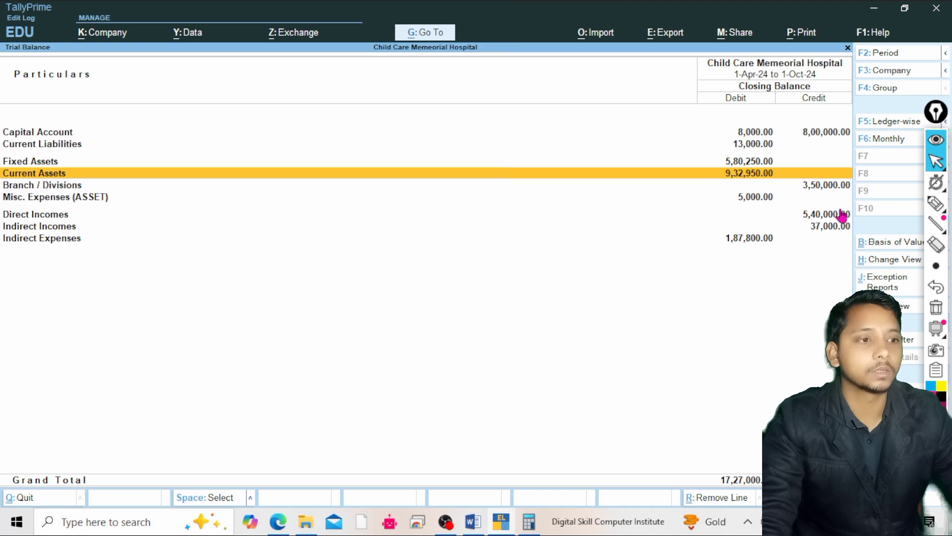
key(Return)
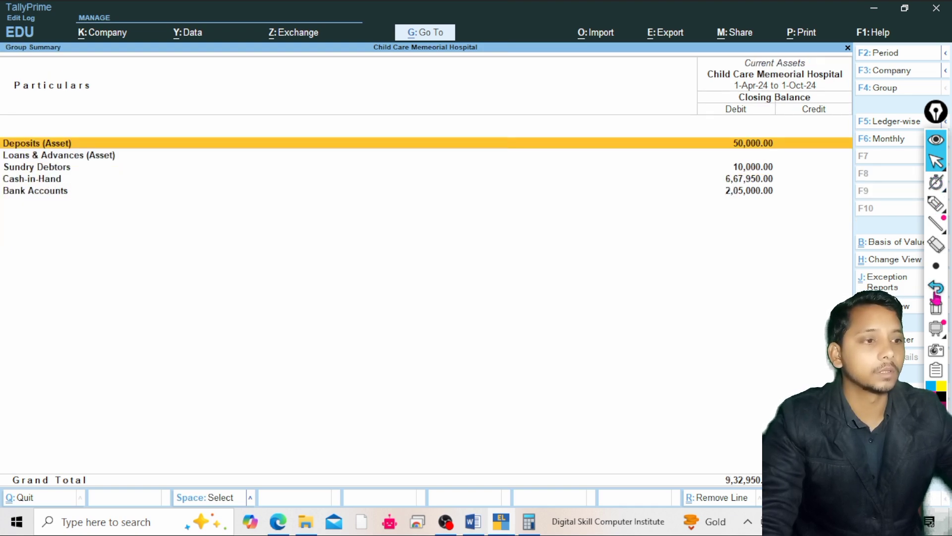
Compare the calculated cash total in the Word document with the Cash-in-Hand closing balance in TallyPrime.
mouse_move(934, 202)
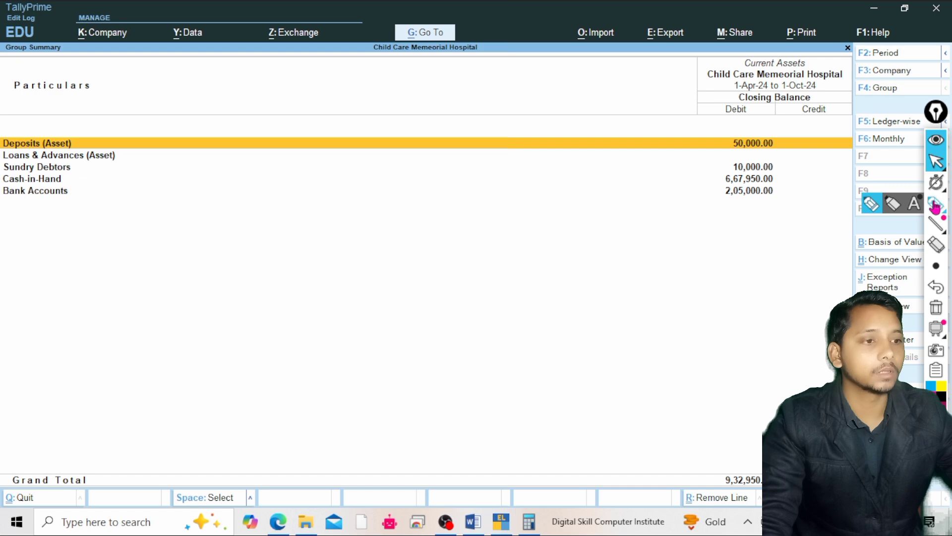
click(874, 207)
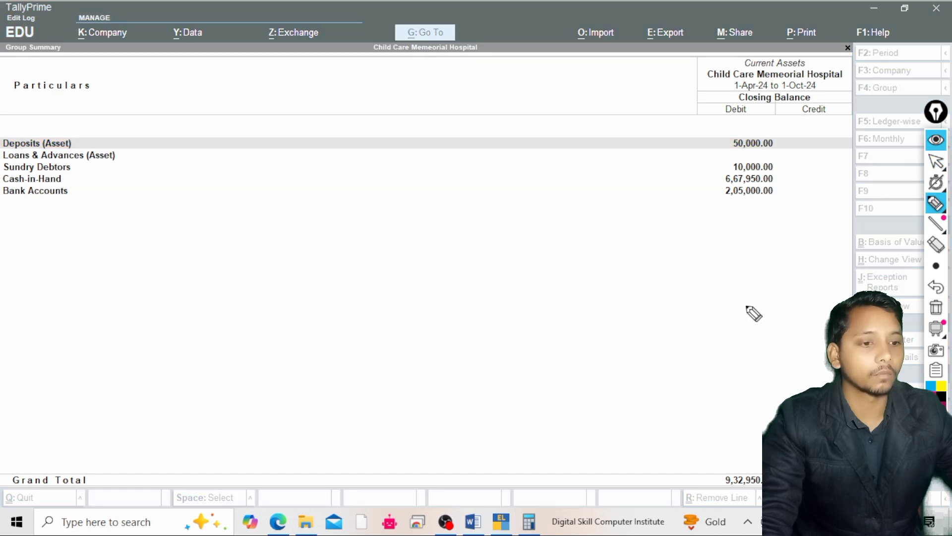
mouse_move(941, 191)
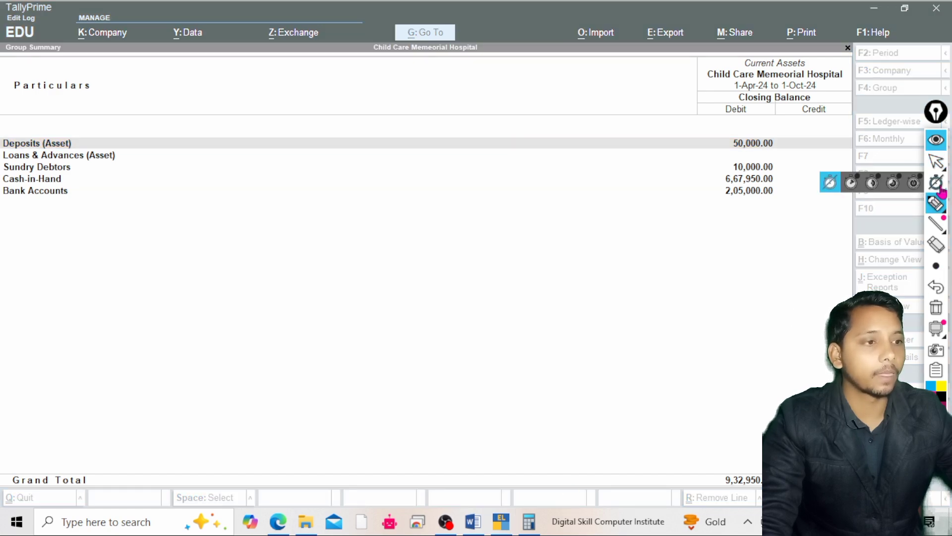
click(936, 160)
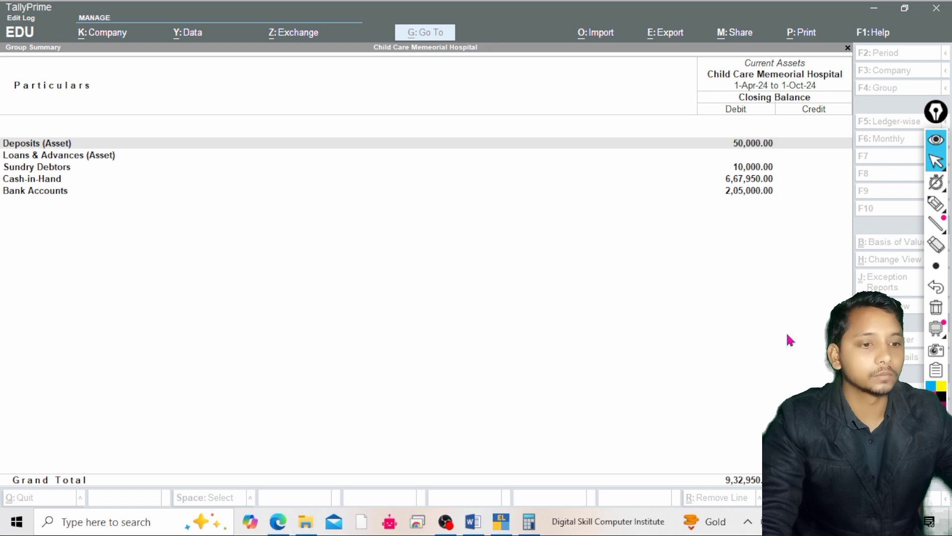
click(473, 521)
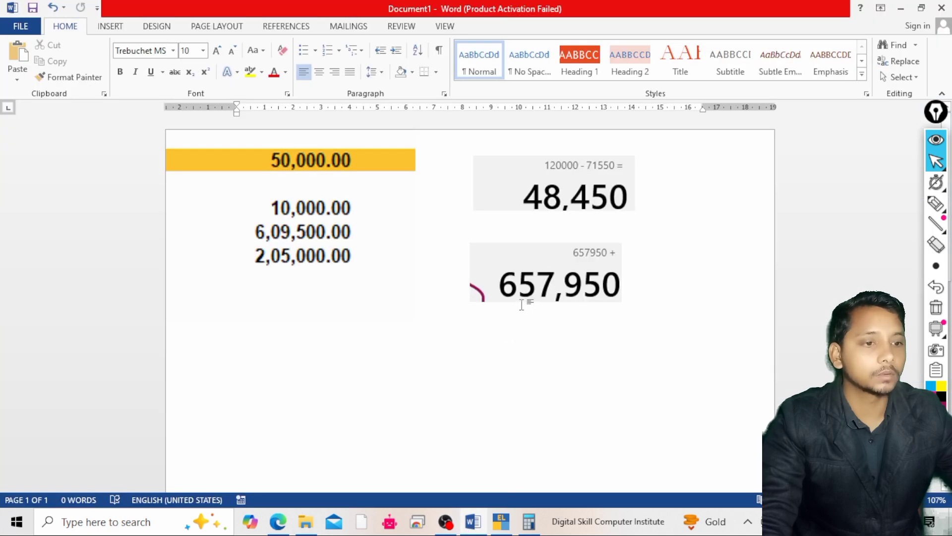
click(502, 522)
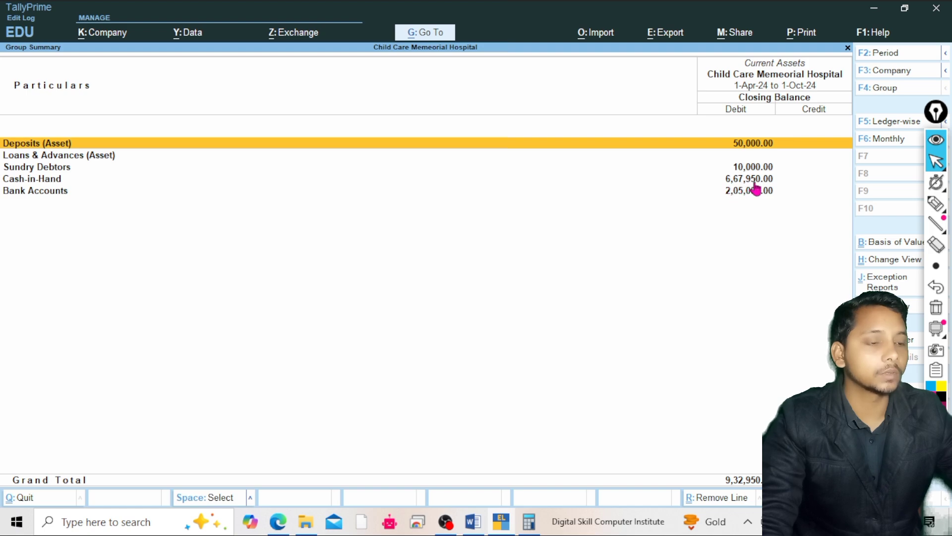
Circle the Cash-in-Hand closing balance in the Current Assets summary with the pen.
mouse_move(939, 209)
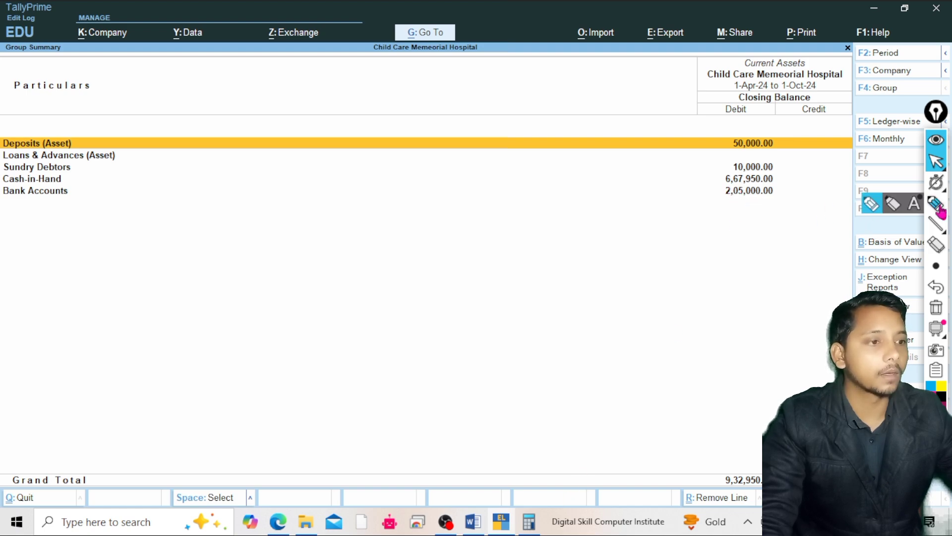
click(871, 204)
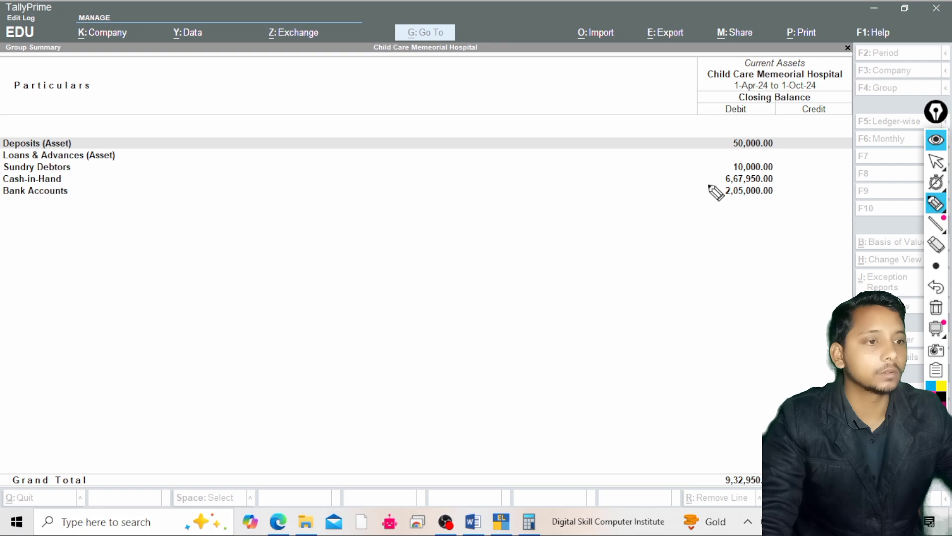
mouse_move(710, 186)
mouse_down()
mouse_move(784, 185)
mouse_move(764, 171)
mouse_move(725, 174)
mouse_up()
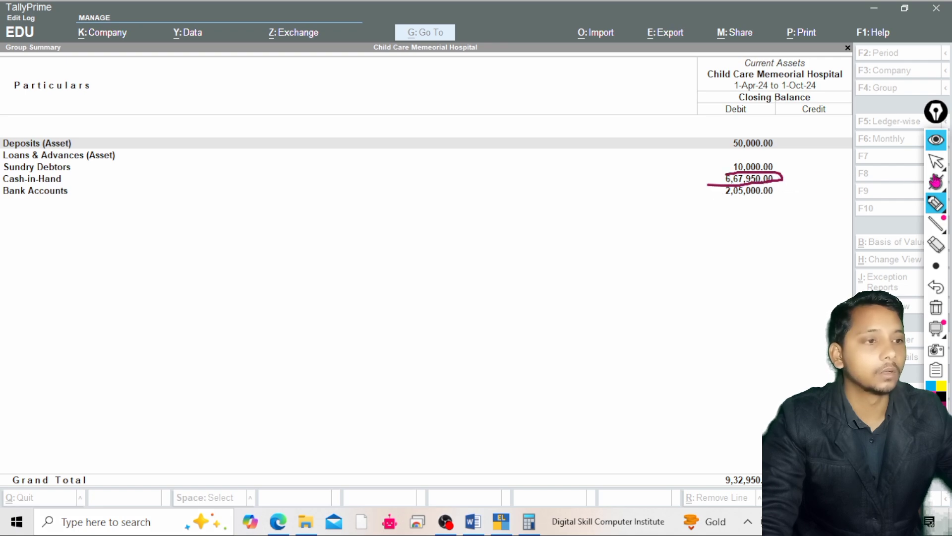
click(935, 161)
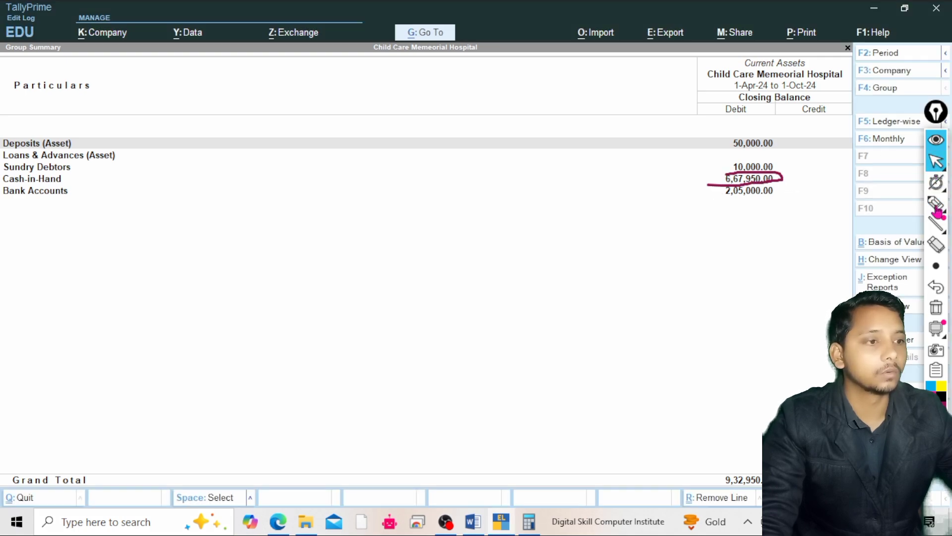
click(938, 208)
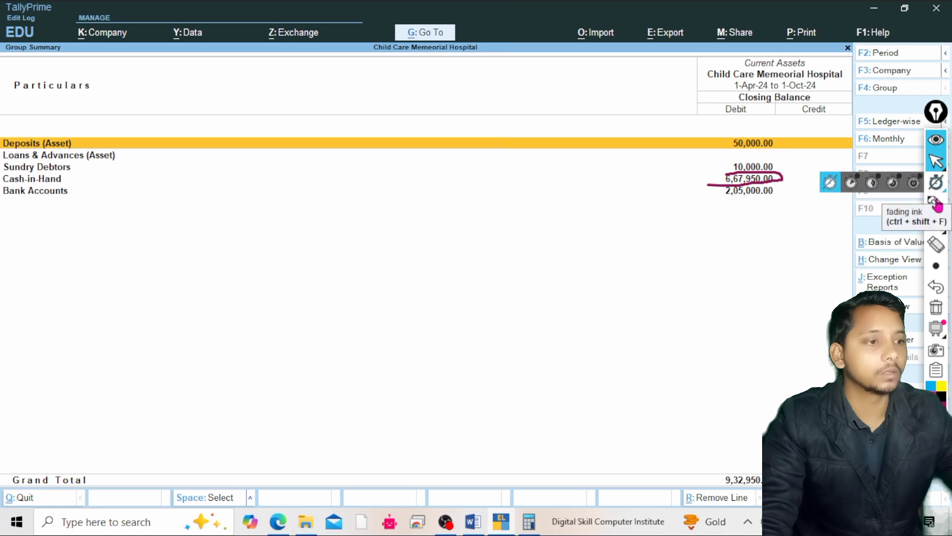
Clear the pen circle, inspect the ledger inside the Cash-in-Hand group, and return to the Current Assets summary.
click(939, 316)
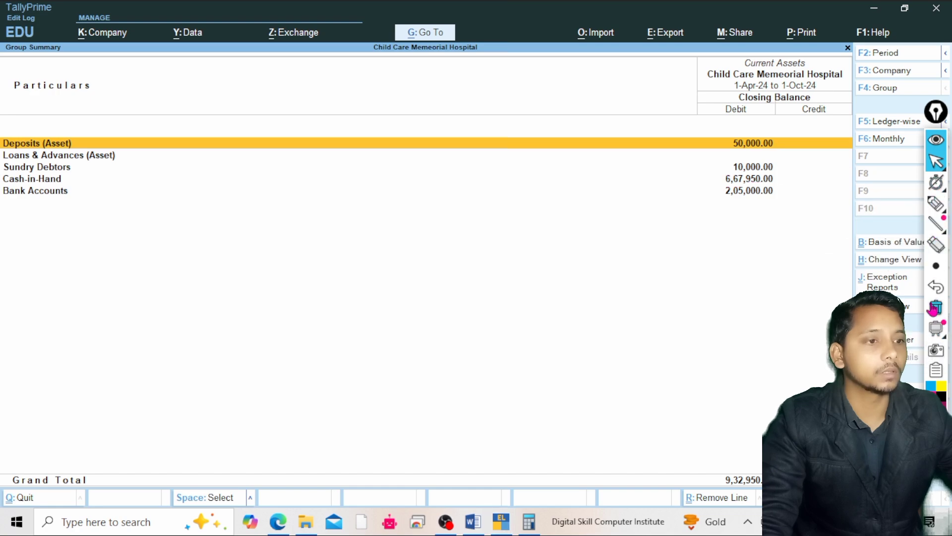
click(822, 168)
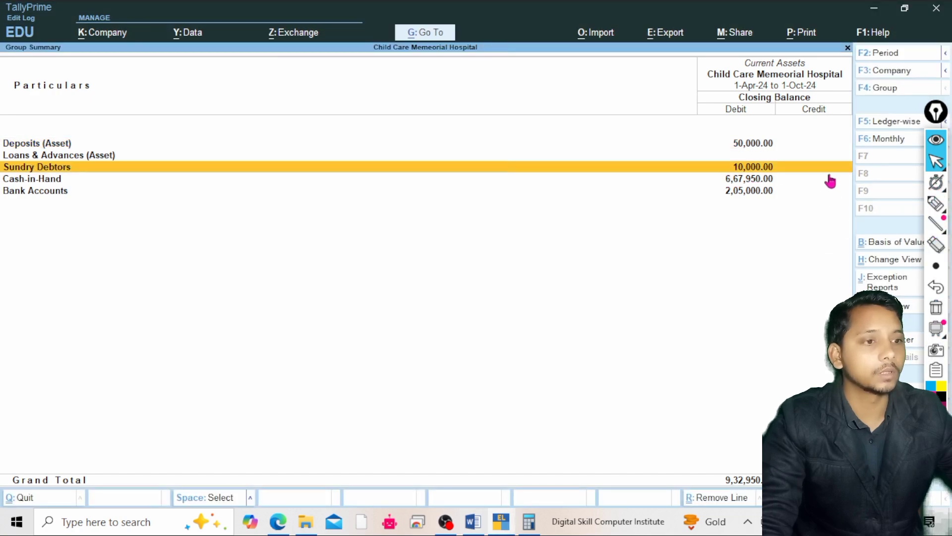
click(813, 180)
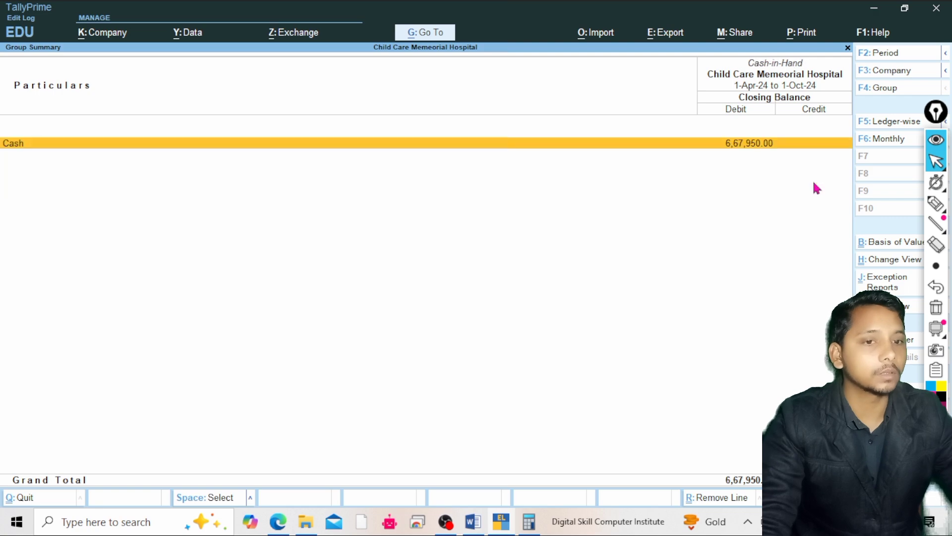
key(Escape)
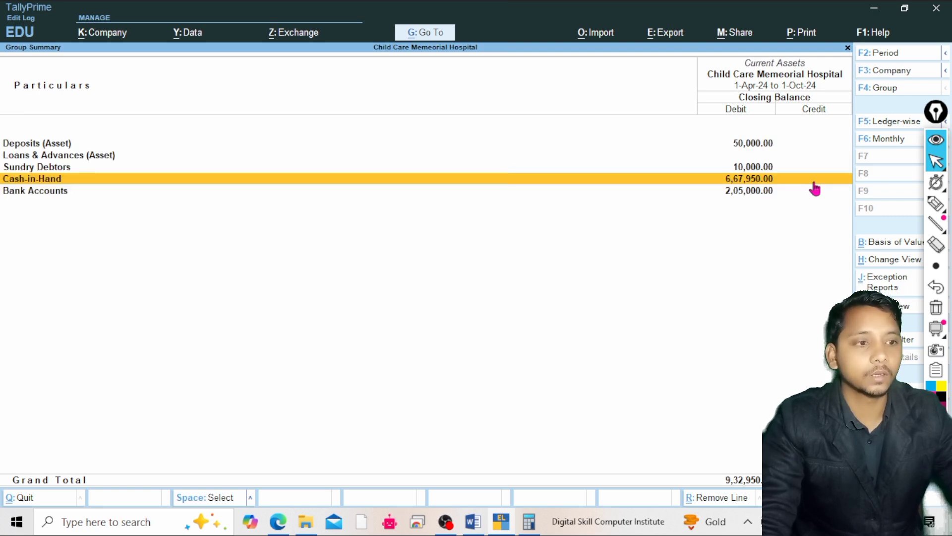
key(Up)
key(Up)
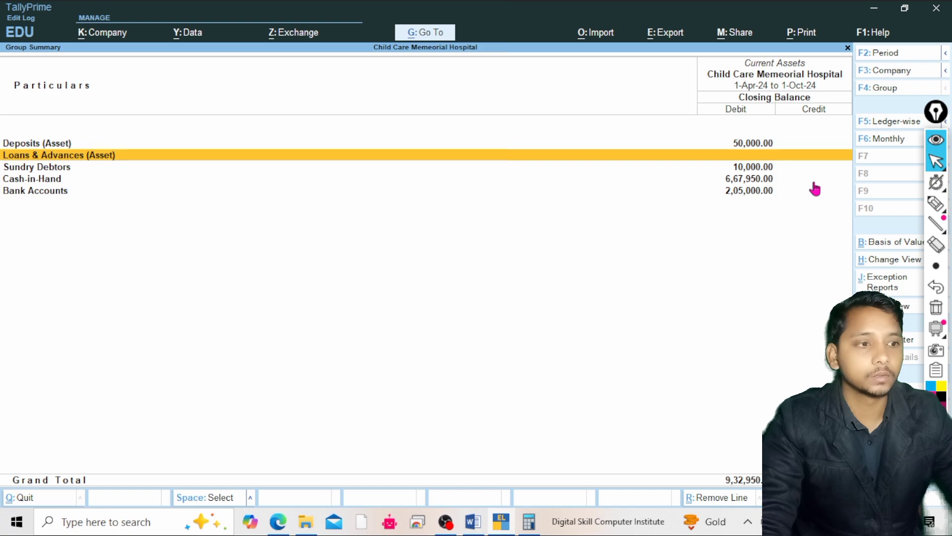
key(Down)
key(Down)
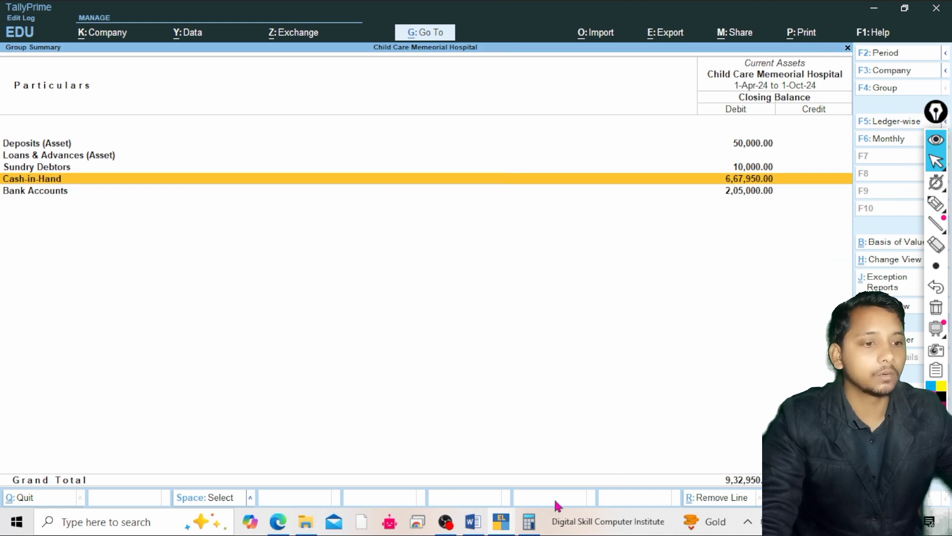
Switch to the October transaction PDF in Edge and review the voucher entry table with the pen turned off.
mouse_move(475, 533)
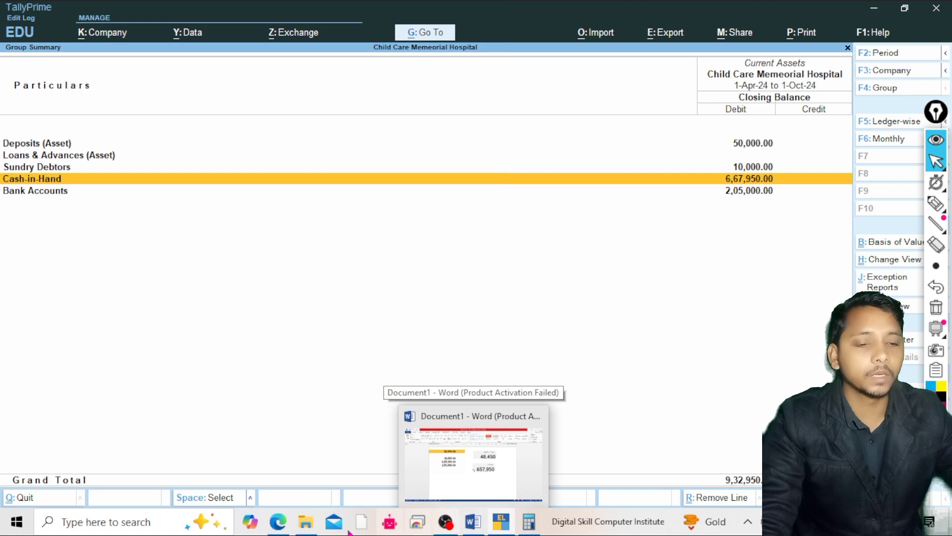
click(280, 524)
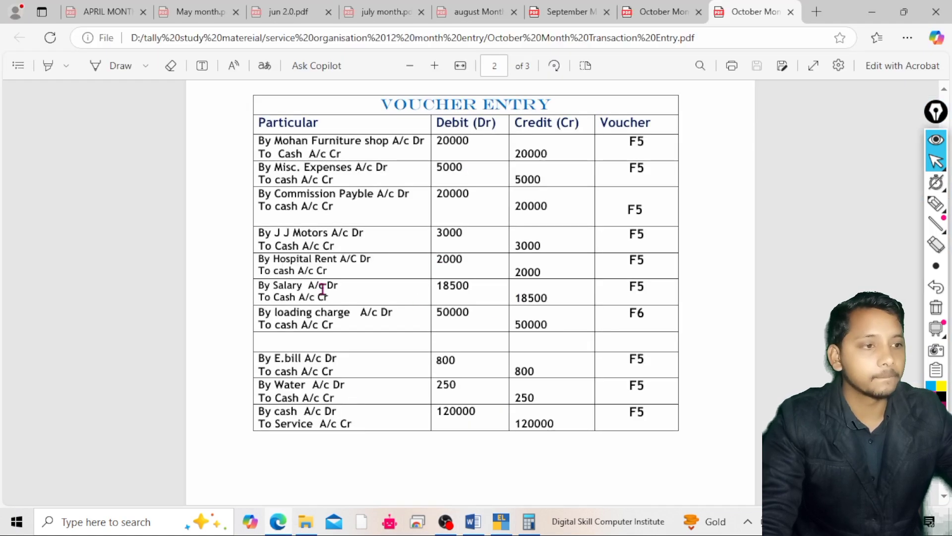
click(936, 204)
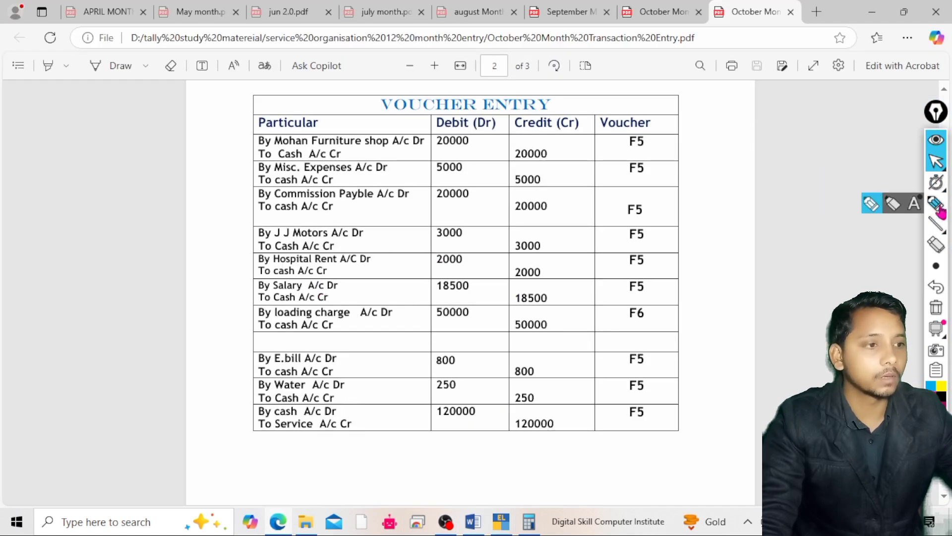
click(868, 207)
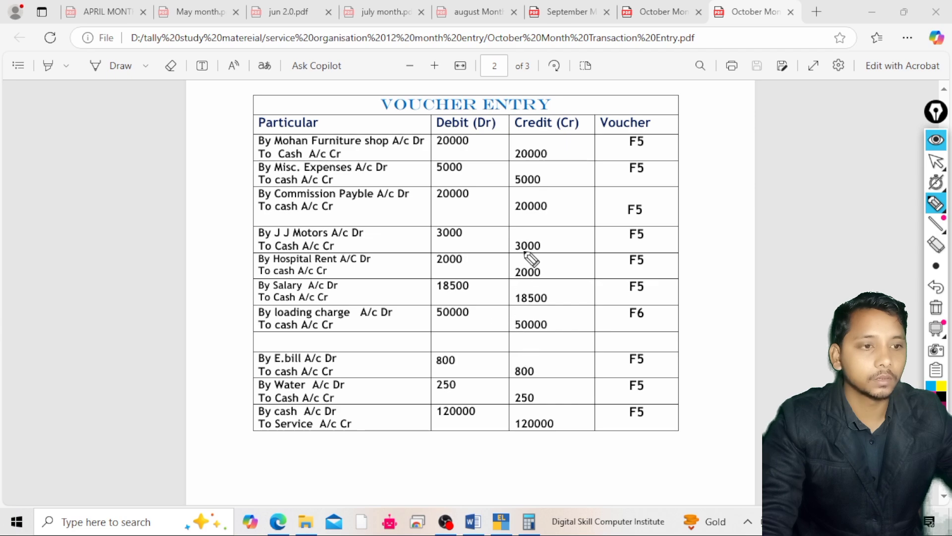
click(936, 183)
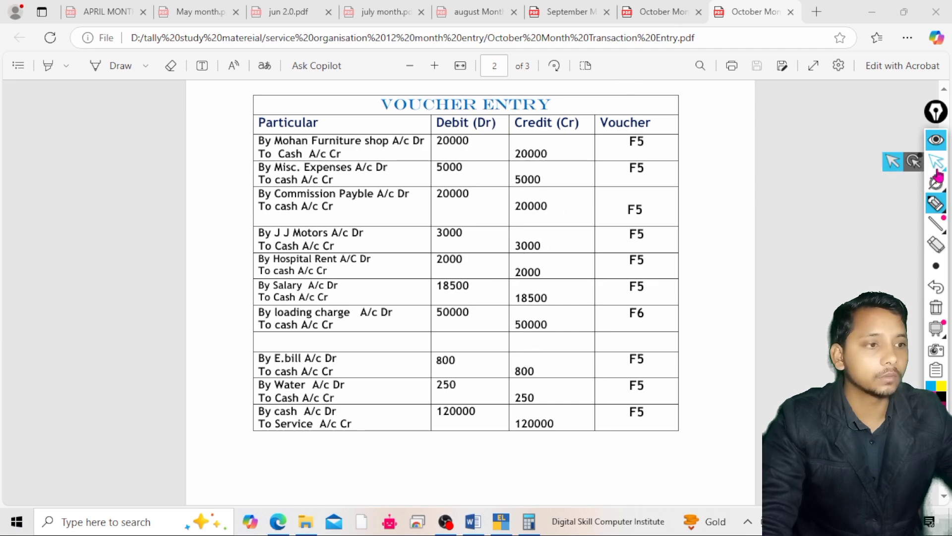
click(936, 161)
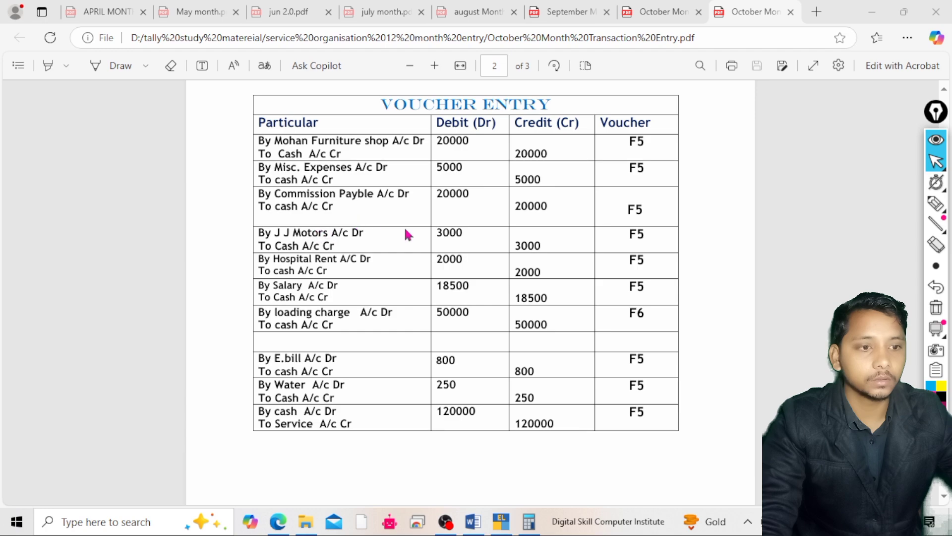
Check the furniture shop payment amount in the October transaction list and return to the voucher entry table.
click(657, 12)
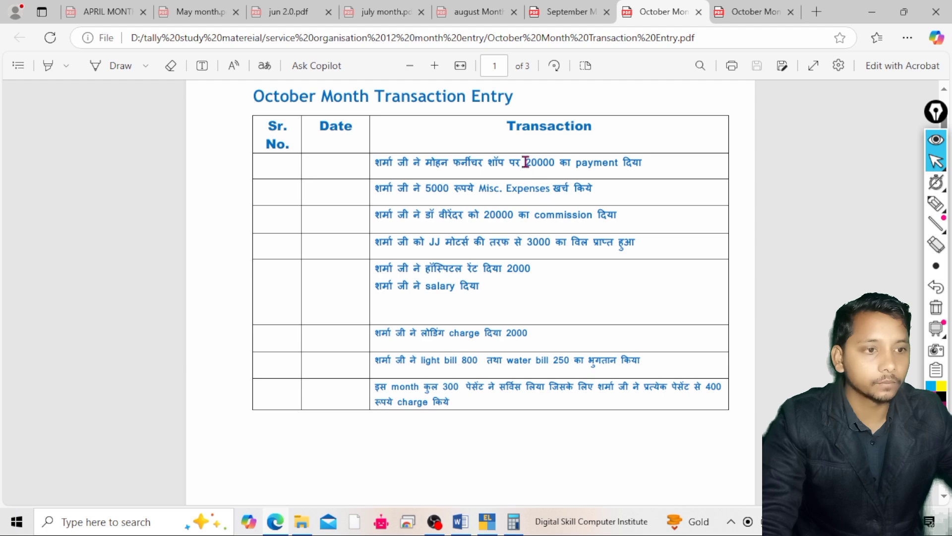
drag(526, 163, 560, 162)
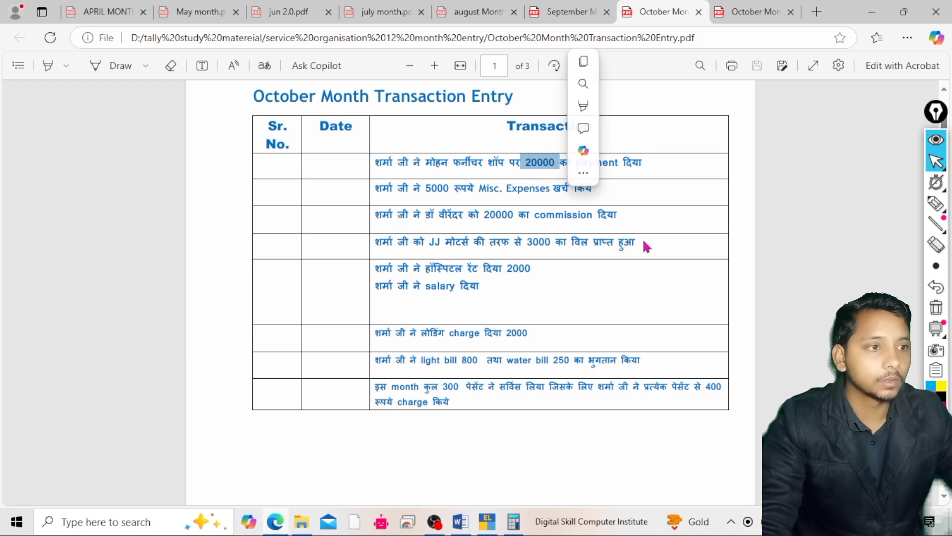
click(751, 12)
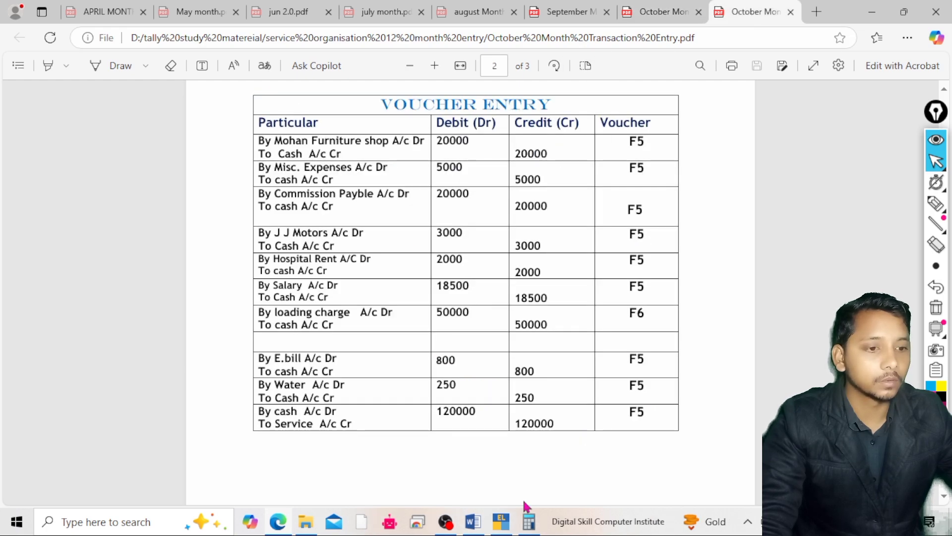
Switch to the Word document and shift the 657,950 calculator picture slightly to the right, beneath the 48,450 picture.
click(503, 521)
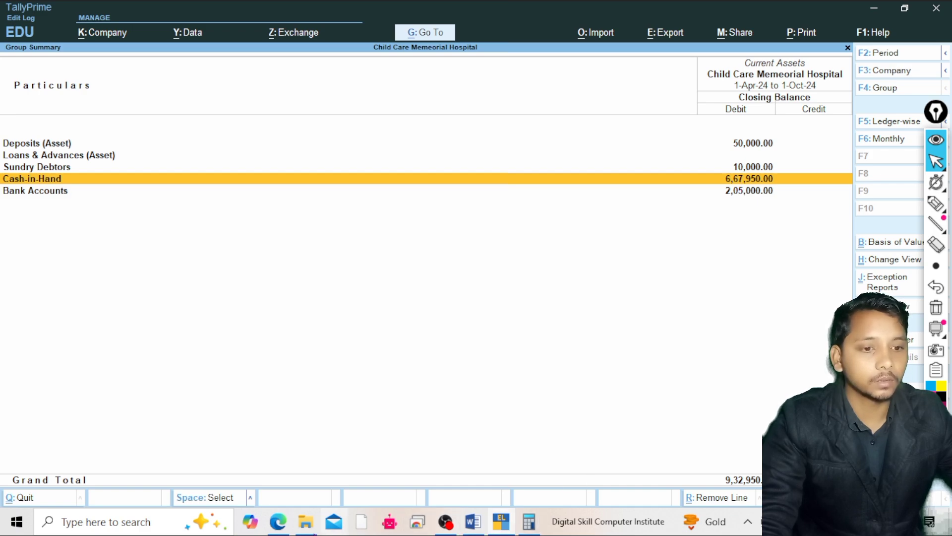
click(473, 521)
click(581, 285)
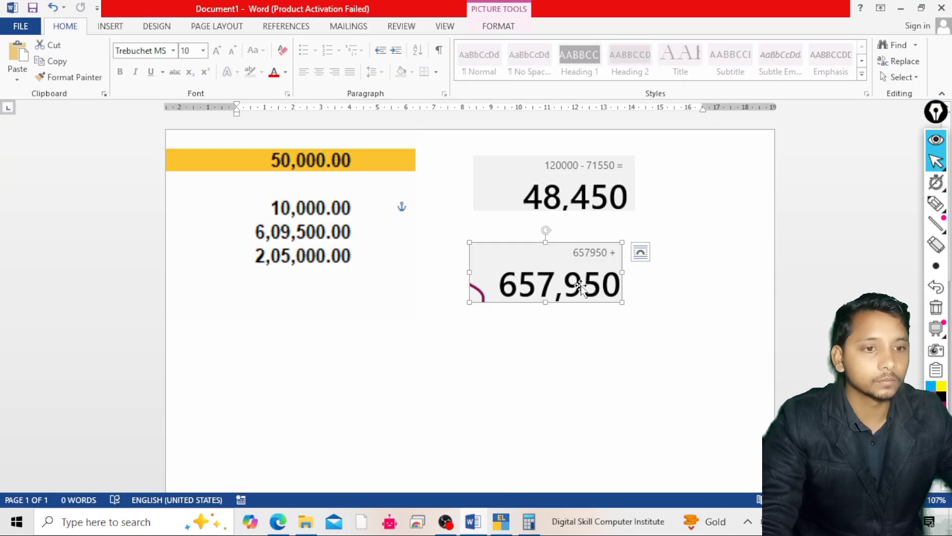
drag(580, 285, 602, 286)
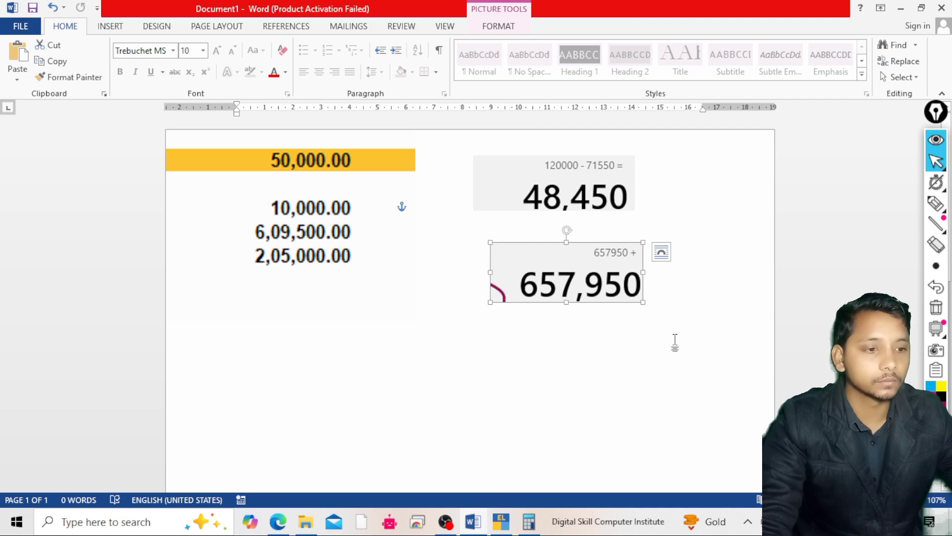
In the voucher entry PDF, circle the first five cash credit amounts with the pen and write the running totals 45000 and 50000.
click(275, 527)
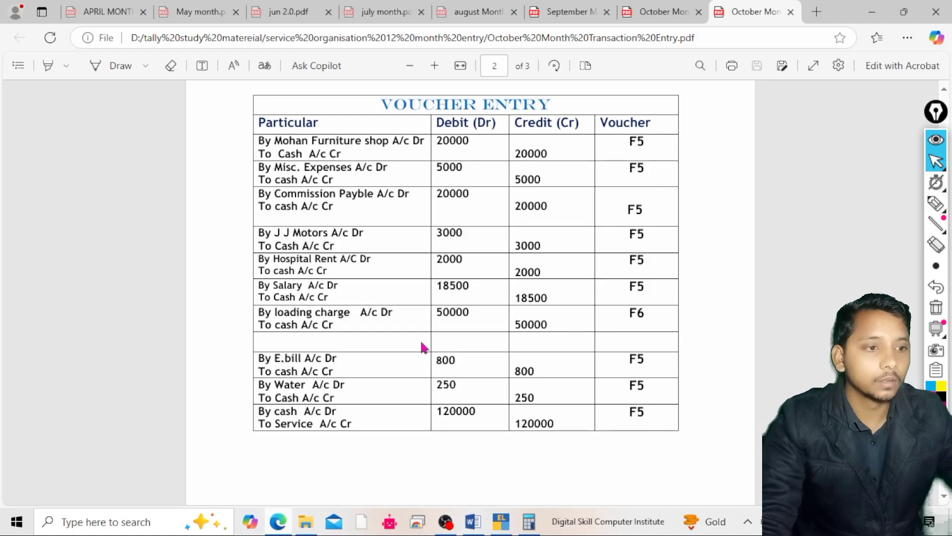
click(935, 204)
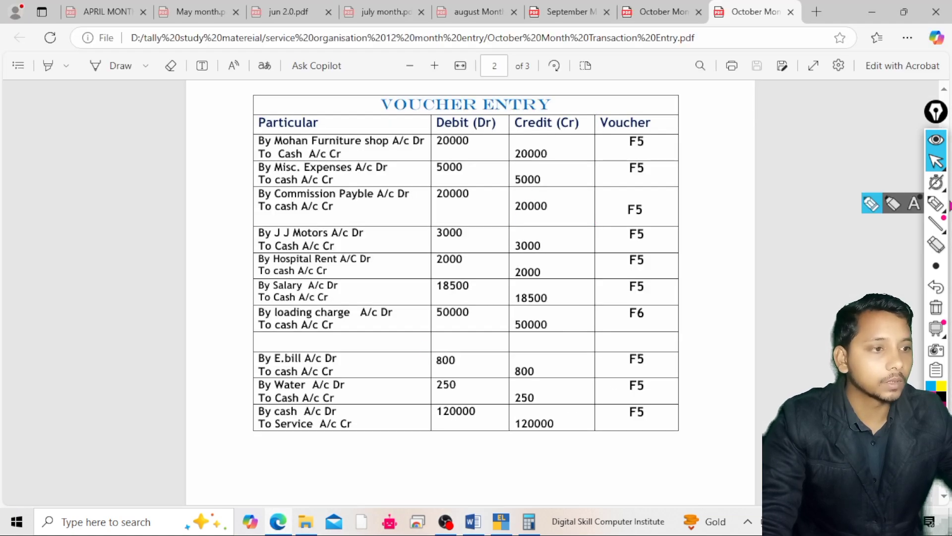
click(877, 207)
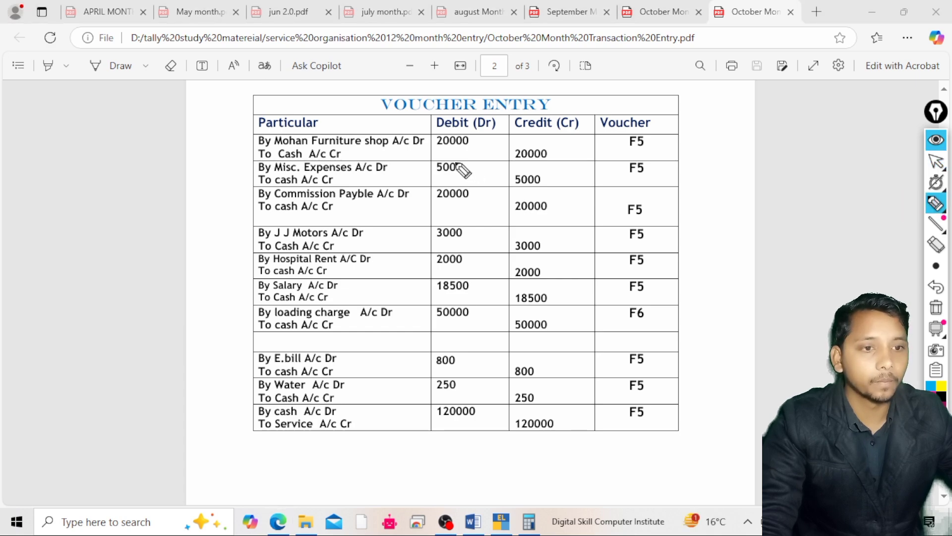
click(506, 158)
mouse_move(561, 159)
mouse_down()
mouse_move(518, 142)
mouse_move(514, 157)
mouse_up()
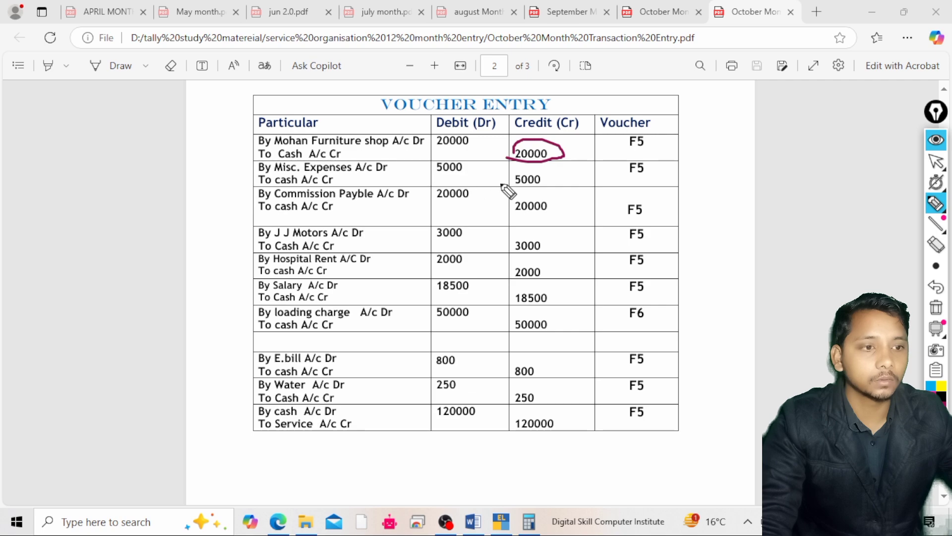
mouse_move(506, 187)
mouse_down()
mouse_move(565, 191)
mouse_move(521, 187)
mouse_move(523, 225)
mouse_move(546, 196)
mouse_move(573, 183)
mouse_move(607, 174)
mouse_move(617, 188)
mouse_move(637, 189)
mouse_move(688, 174)
mouse_up()
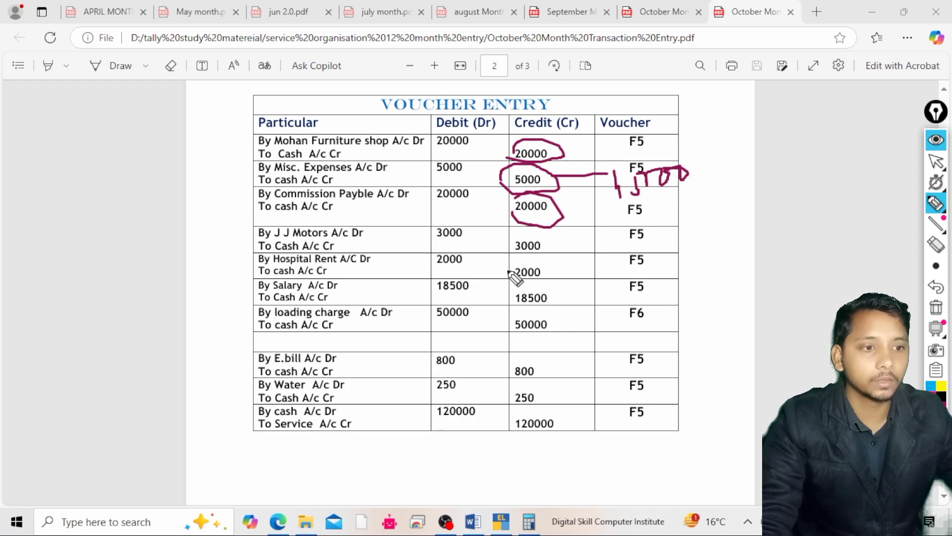
mouse_move(555, 250)
mouse_down()
mouse_move(541, 233)
mouse_move(516, 255)
mouse_move(544, 269)
mouse_move(669, 229)
mouse_move(706, 242)
mouse_move(699, 233)
mouse_move(722, 222)
mouse_move(723, 236)
mouse_move(749, 215)
mouse_move(746, 226)
mouse_move(695, 238)
mouse_move(710, 231)
mouse_up()
mouse_move(766, 218)
mouse_down()
mouse_move(776, 211)
mouse_move(769, 218)
mouse_up()
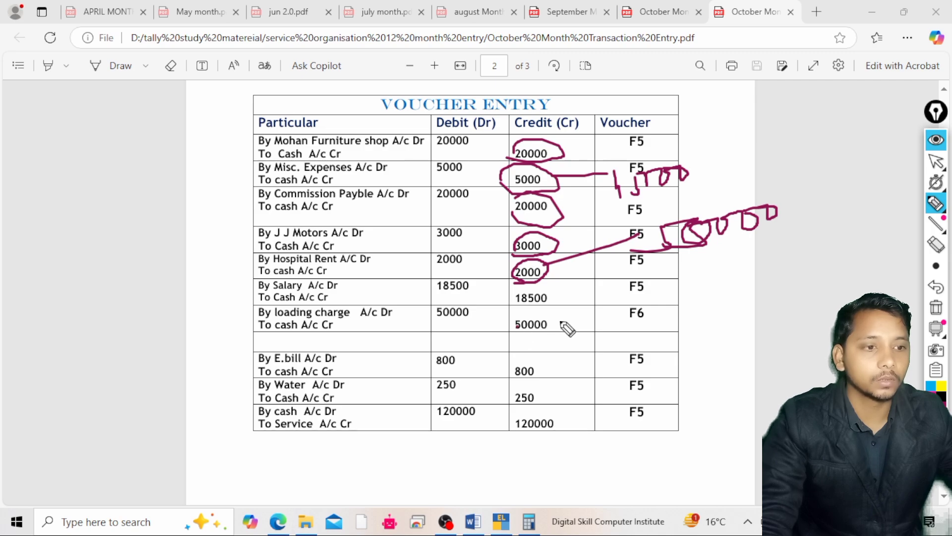
Correct the loading charge credit to 2000 in pen, circle the electricity and water credits, and write the totals 70500 and a boxed 71550.
mouse_move(515, 324)
mouse_down()
mouse_move(564, 326)
mouse_move(568, 318)
mouse_move(560, 330)
mouse_move(629, 328)
mouse_up()
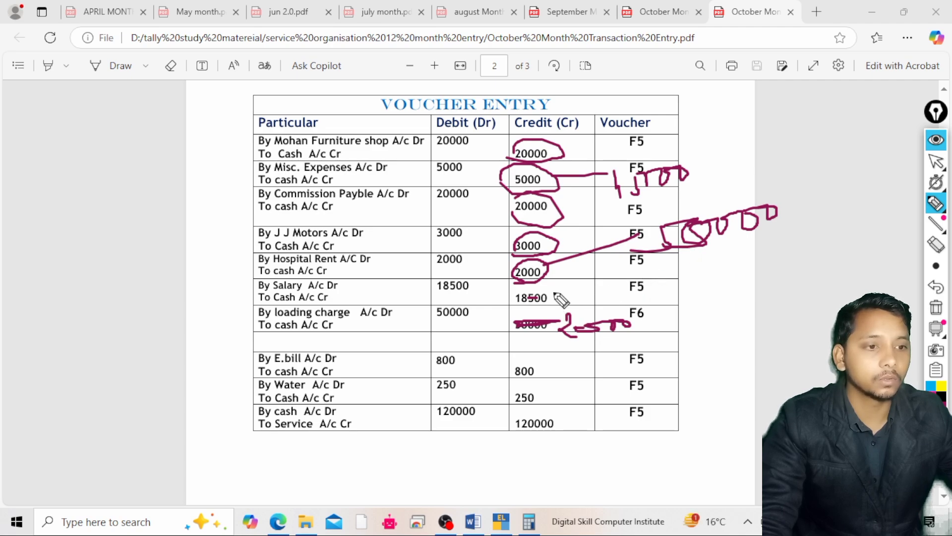
mouse_move(704, 272)
mouse_down()
mouse_move(718, 269)
mouse_move(716, 302)
mouse_move(751, 278)
mouse_move(756, 300)
mouse_move(797, 283)
mouse_up()
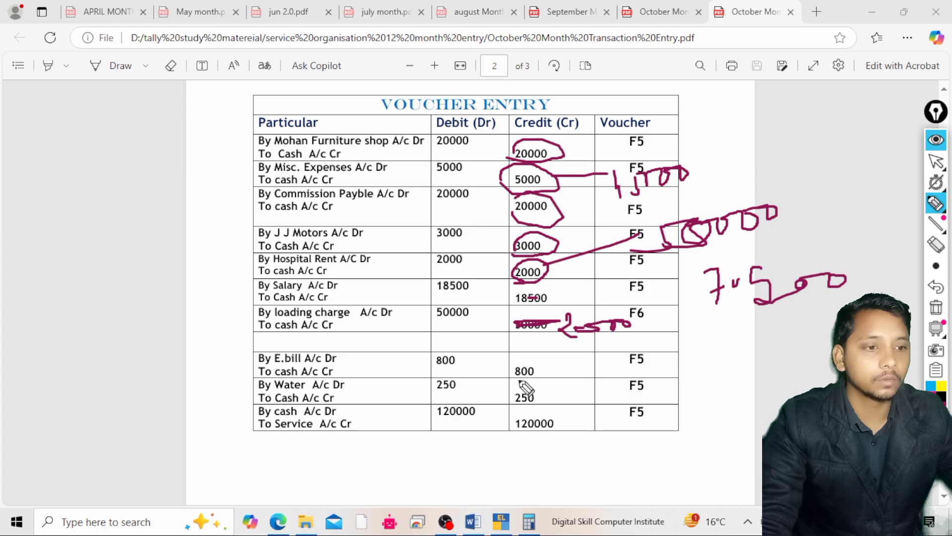
mouse_move(518, 381)
mouse_down()
mouse_move(547, 370)
mouse_move(508, 371)
mouse_move(518, 385)
mouse_move(547, 386)
mouse_move(541, 412)
mouse_move(506, 404)
mouse_move(511, 388)
mouse_up()
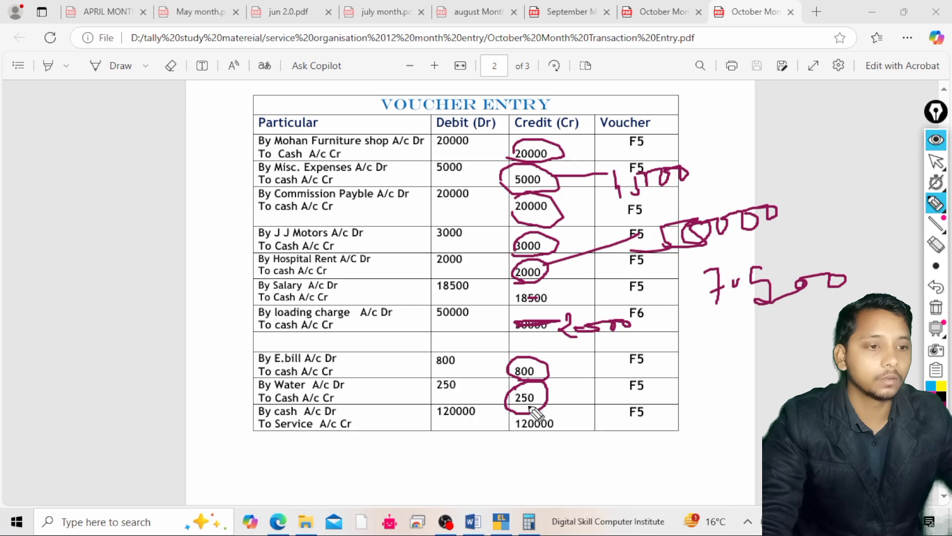
mouse_move(716, 331)
mouse_down()
mouse_move(717, 356)
mouse_move(730, 346)
mouse_move(744, 349)
mouse_move(758, 329)
mouse_move(767, 343)
mouse_move(755, 350)
mouse_move(773, 352)
mouse_up()
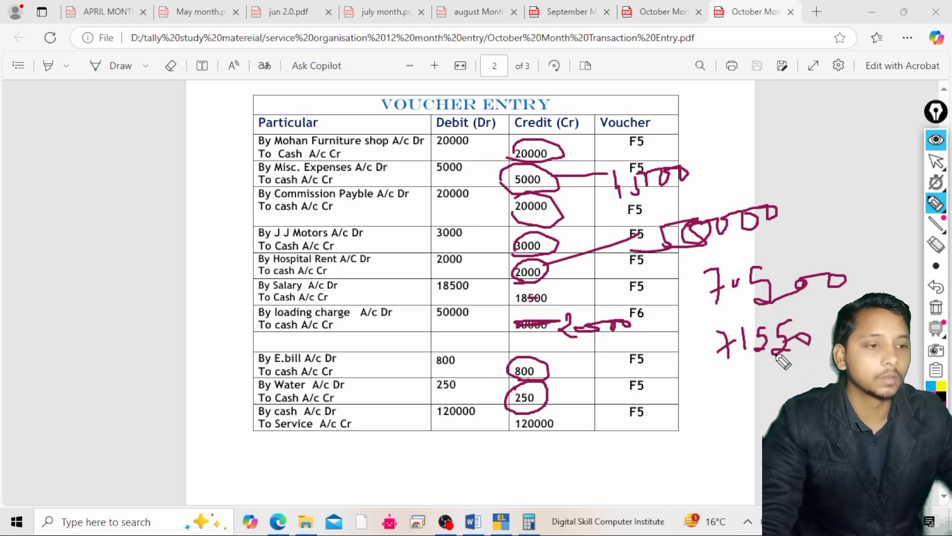
mouse_move(710, 383)
mouse_down()
mouse_move(815, 363)
mouse_move(754, 320)
mouse_move(716, 389)
mouse_move(764, 385)
mouse_up()
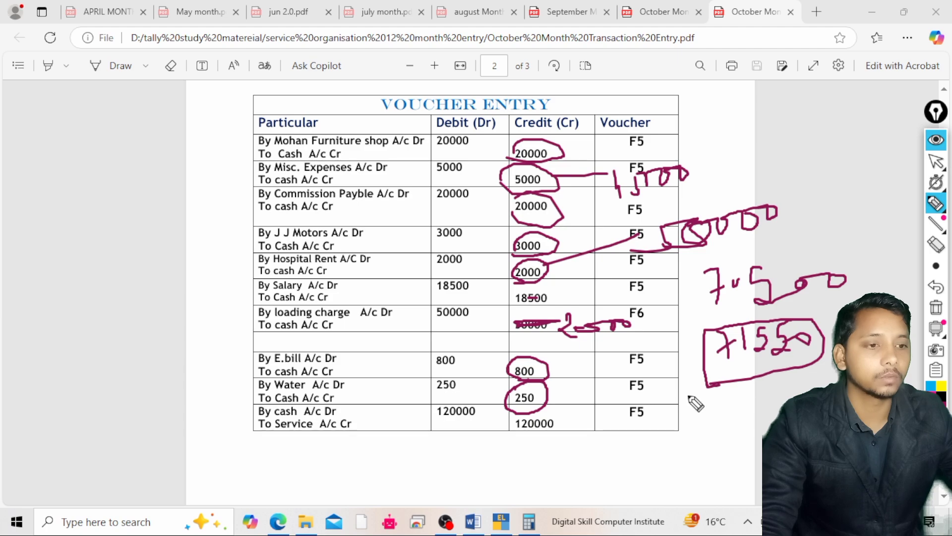
Circle the 120000 credit and debit of the service income entry, and clear all pen marks from the PDF page.
mouse_move(510, 420)
mouse_down()
mouse_move(563, 439)
mouse_move(515, 415)
mouse_move(527, 431)
mouse_up()
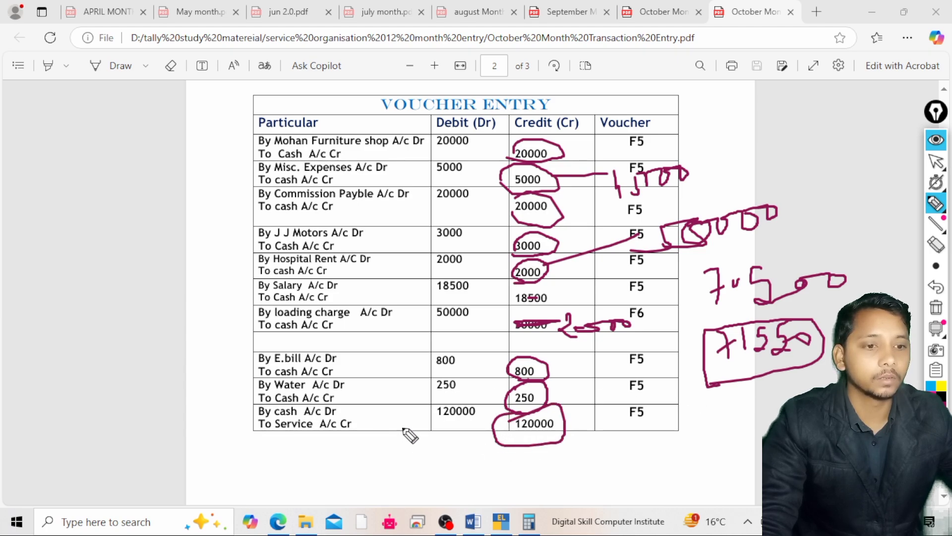
mouse_move(403, 432)
mouse_down()
mouse_move(467, 425)
mouse_move(485, 400)
mouse_move(459, 430)
mouse_up()
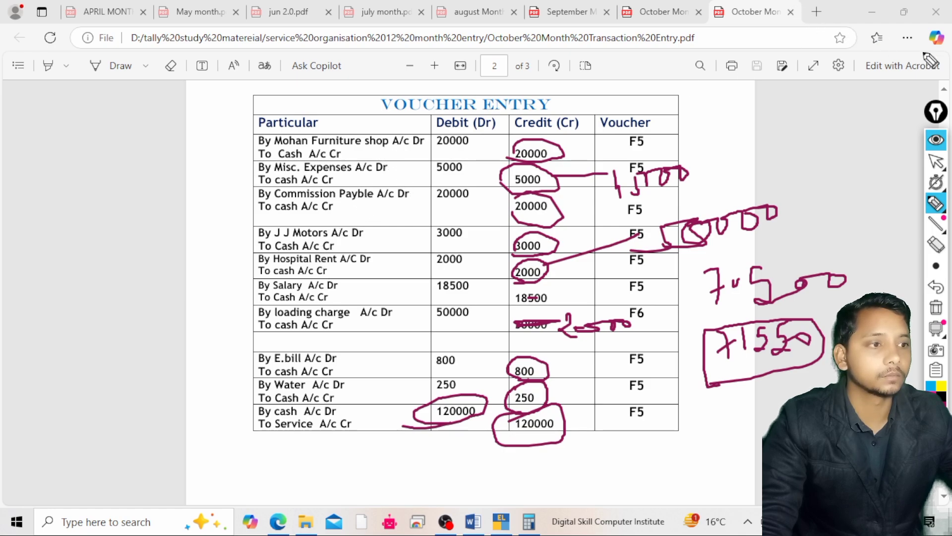
mouse_move(941, 164)
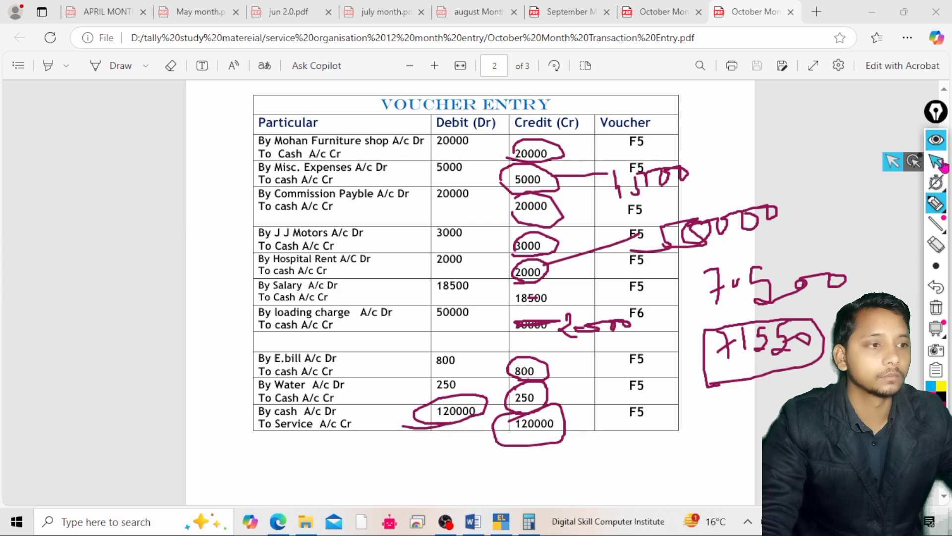
mouse_move(937, 208)
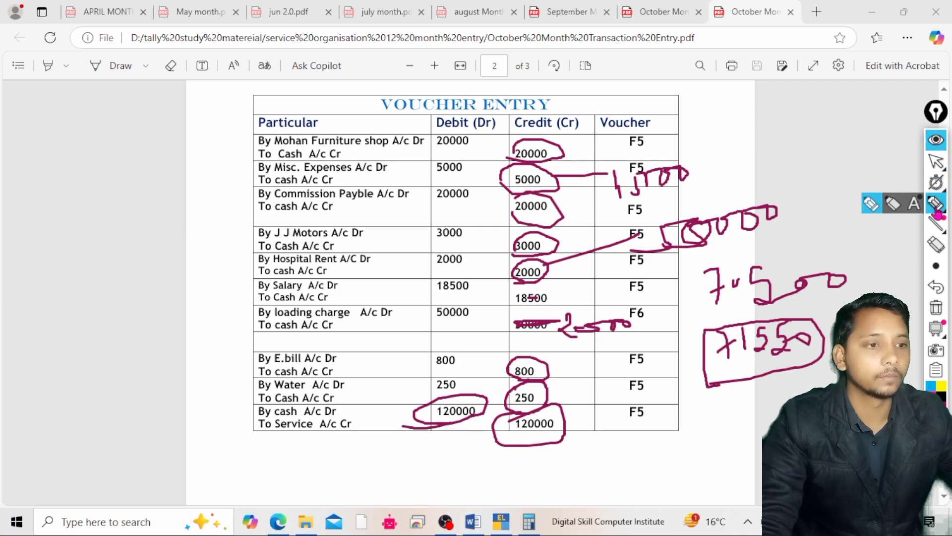
click(936, 309)
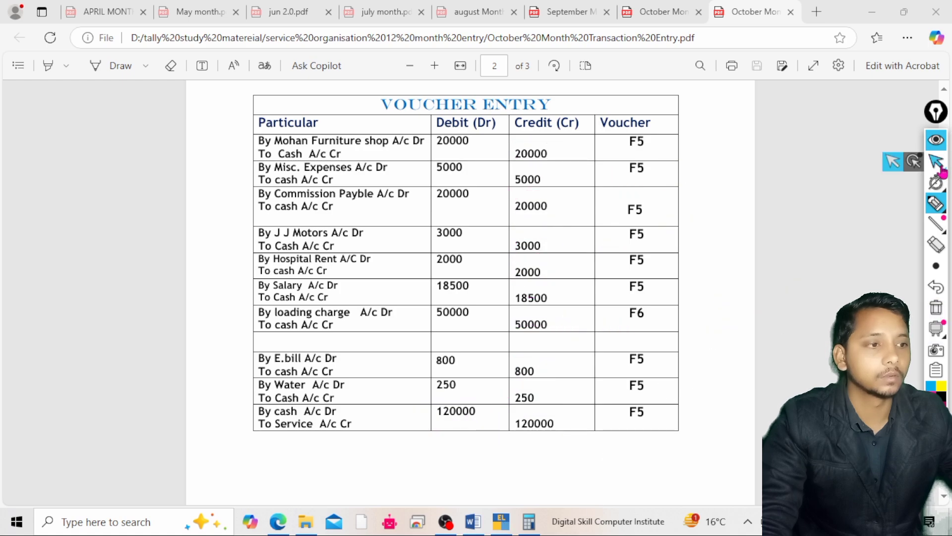
click(891, 164)
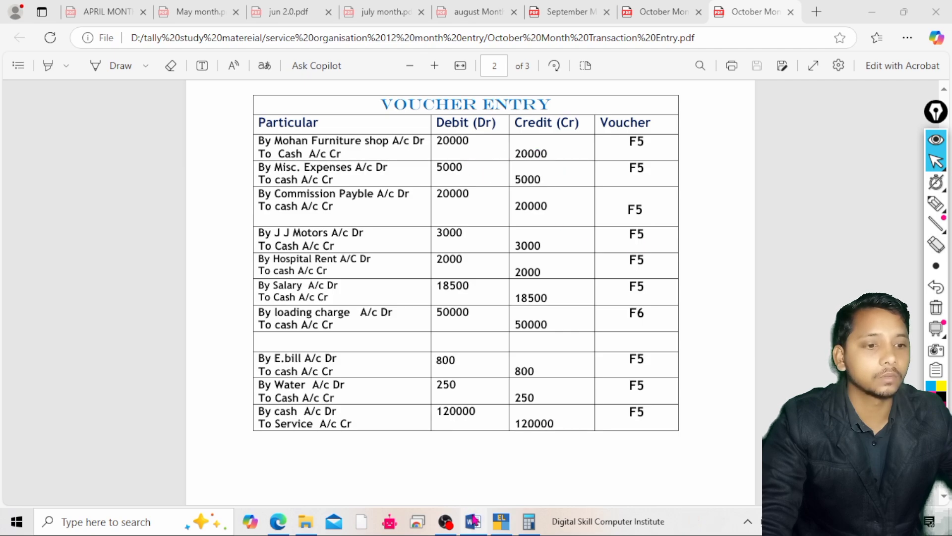
Switch to TallyPrime, open voucher entry, and review the October vouchers from receipt 13 back to payment 43 for J J Motors.
click(502, 527)
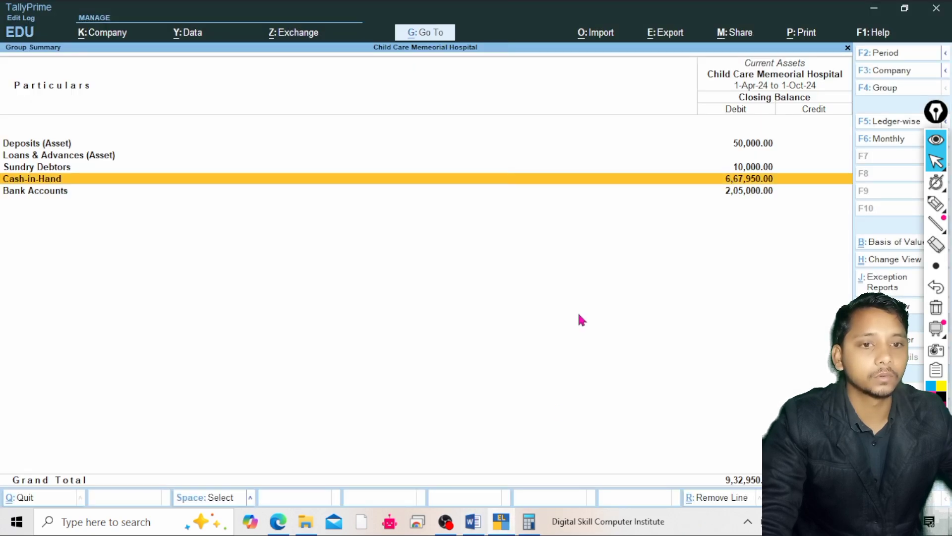
key(Escape)
key(Escape)
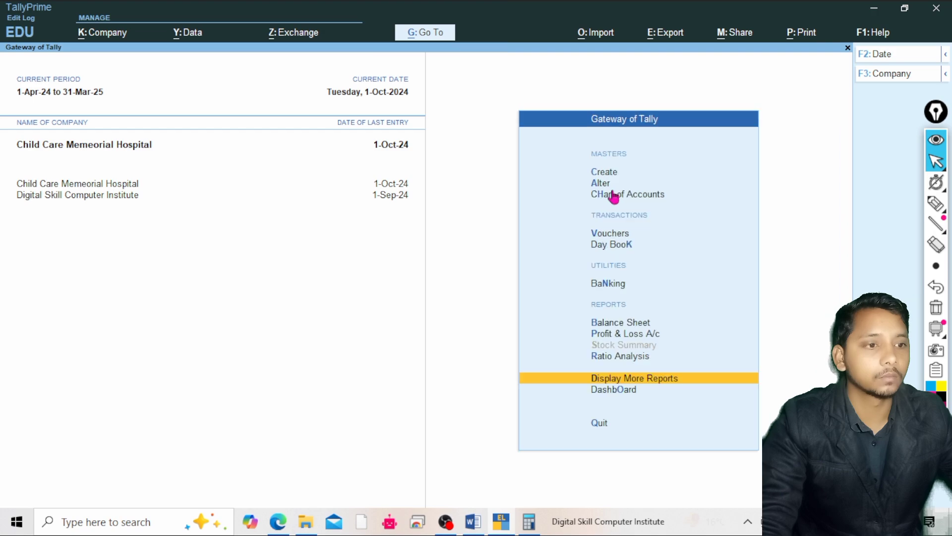
click(621, 234)
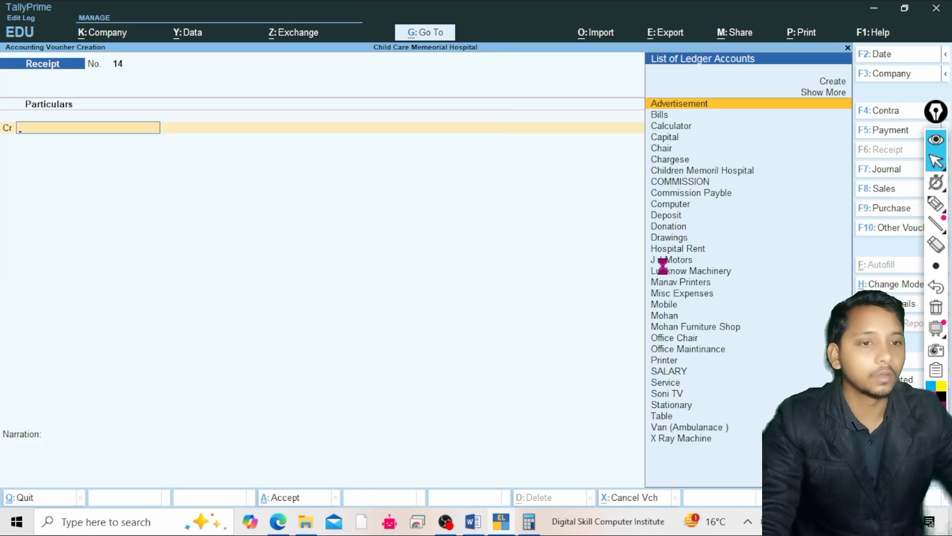
key(Page_Up)
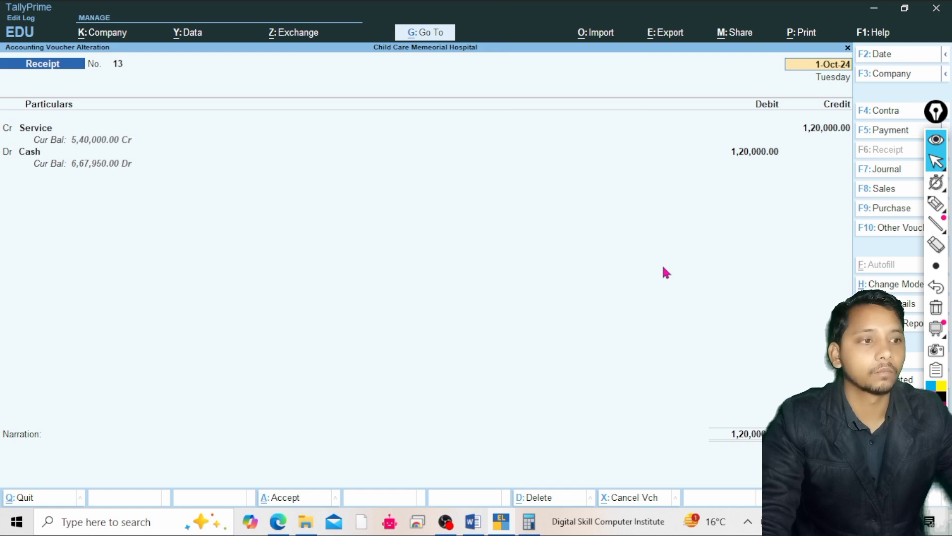
key(Page_Up)
key(Page_Up)
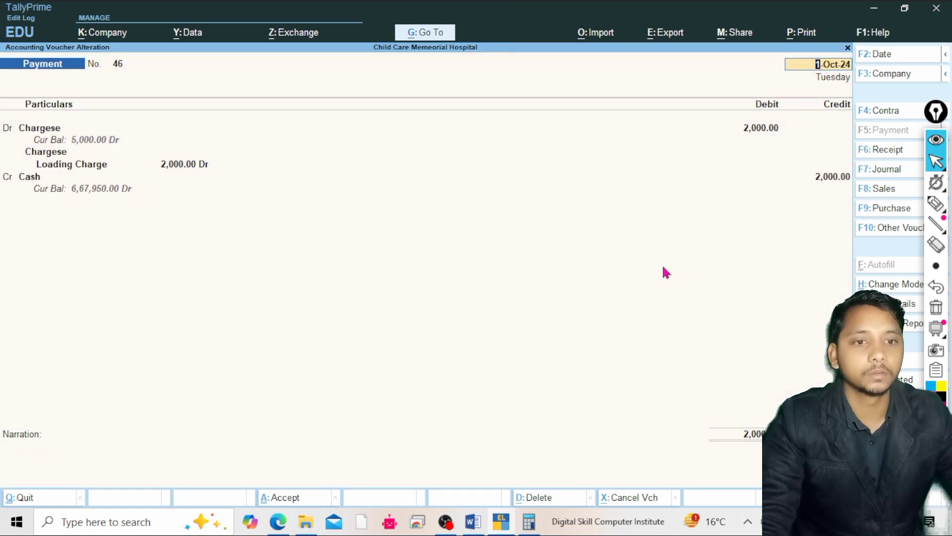
key(Page_Up)
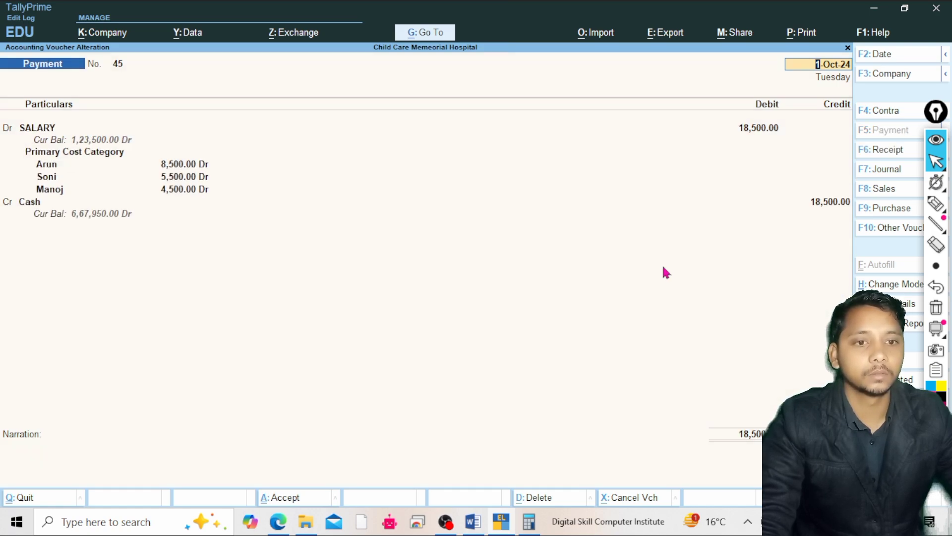
key(Page_Up)
key(Page_Up)
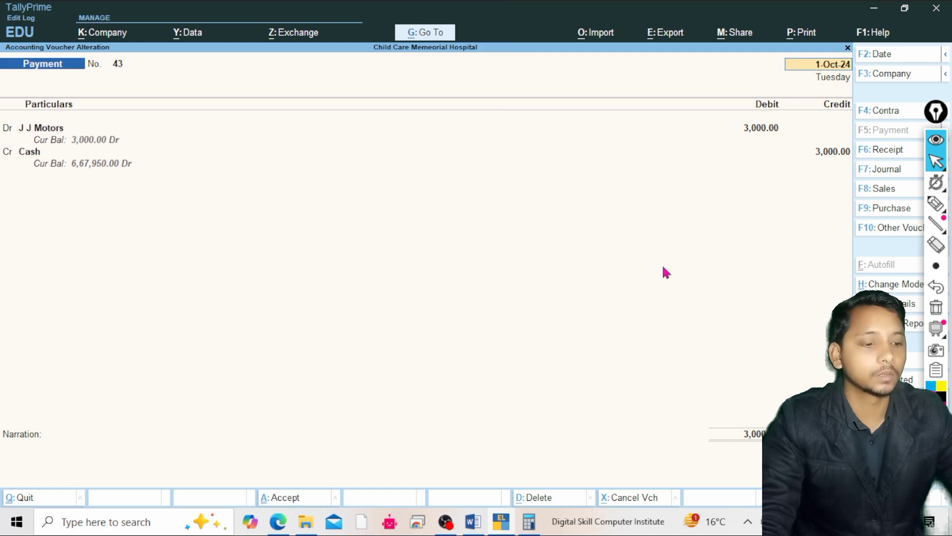
Re-save the J J Motors payment voucher with its 3,000 allocated On Account in the bill-wise details.
key(Return)
key(Return)
key(Return)
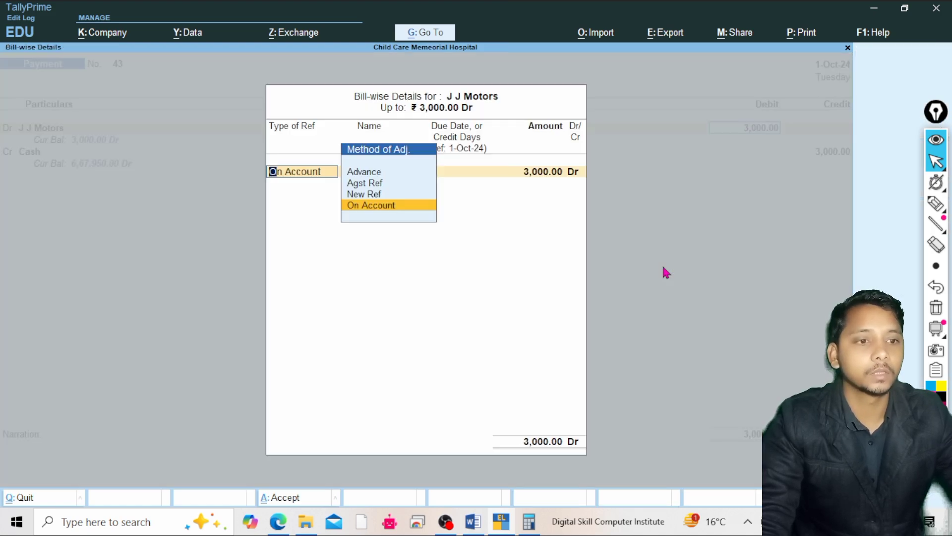
key(Return)
key(Return)
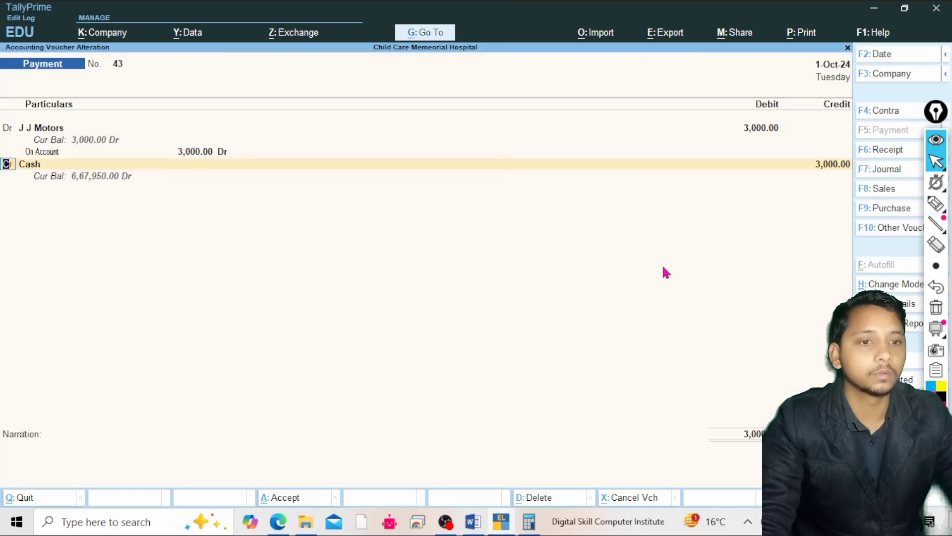
key(Return)
key(Return)
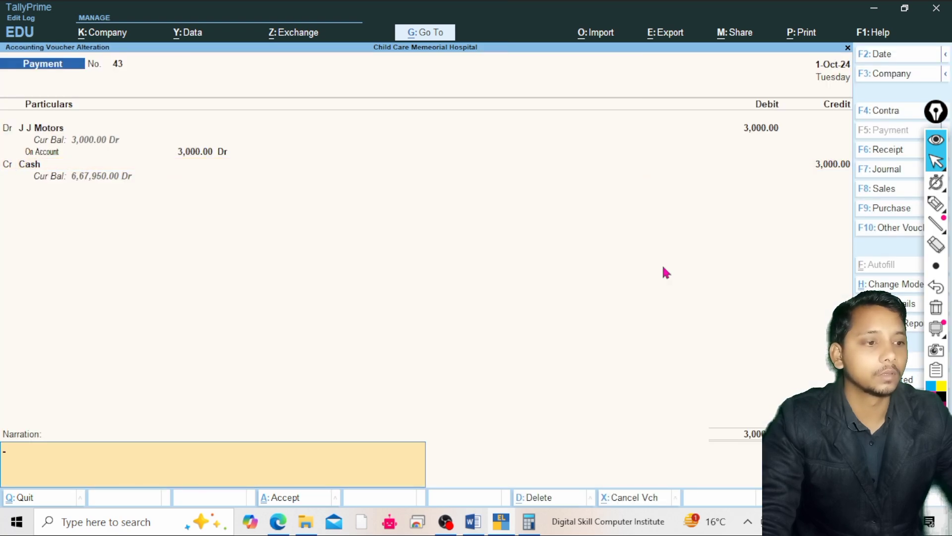
key(Return)
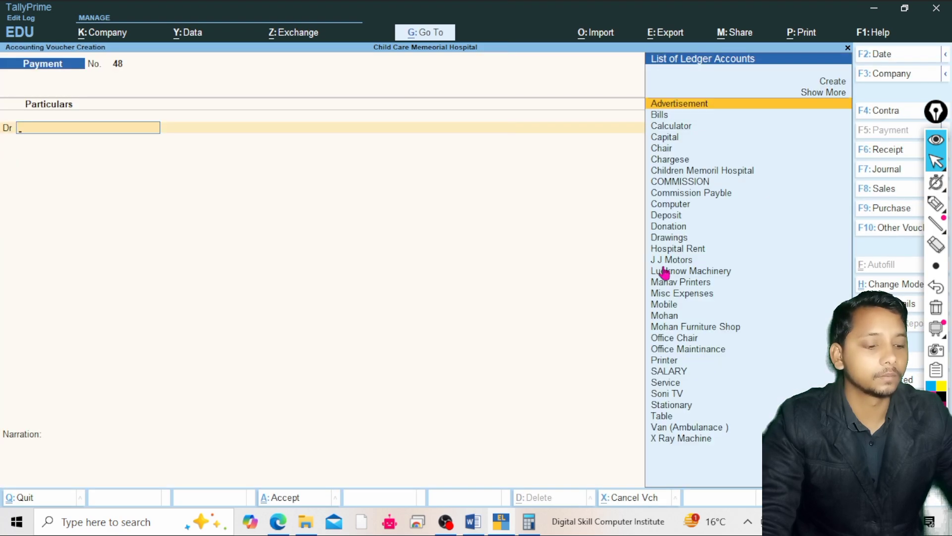
Review the October payment vouchers from number 47 back to number 40, and close voucher 40 without changes.
key(Page_Up)
key(Page_Up)
key(Page_Up)
key(Page_Up)
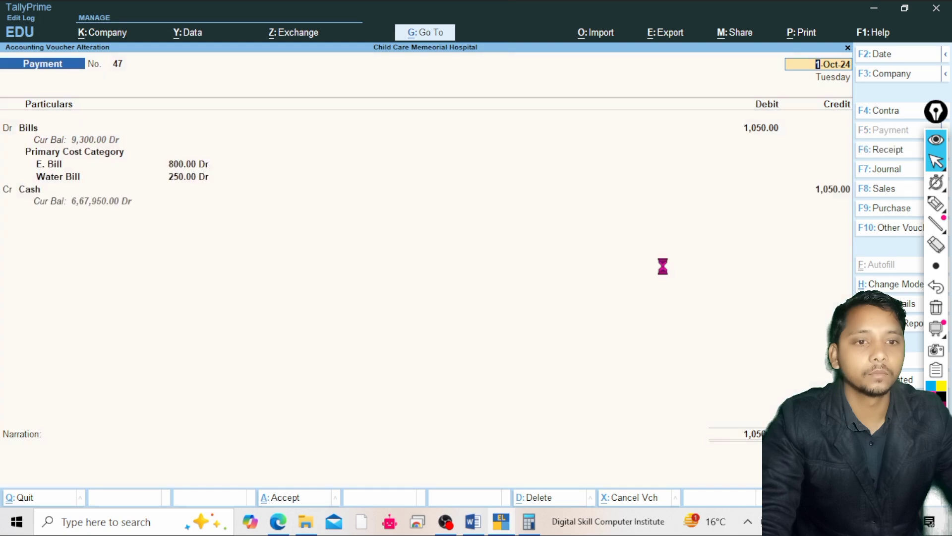
key(Page_Up)
key(Page_Up)
key(Page_Up)
key(Page_Up)
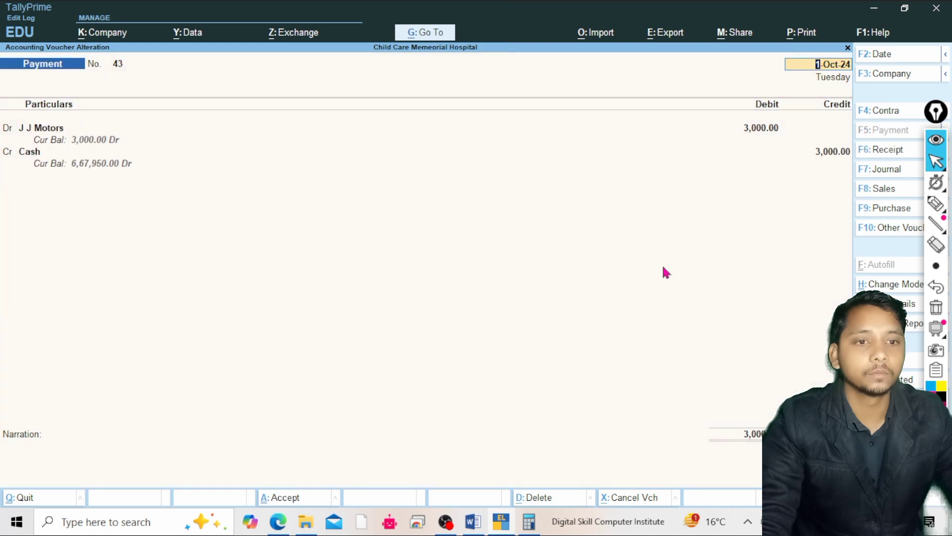
key(Page_Up)
key(Page_Up)
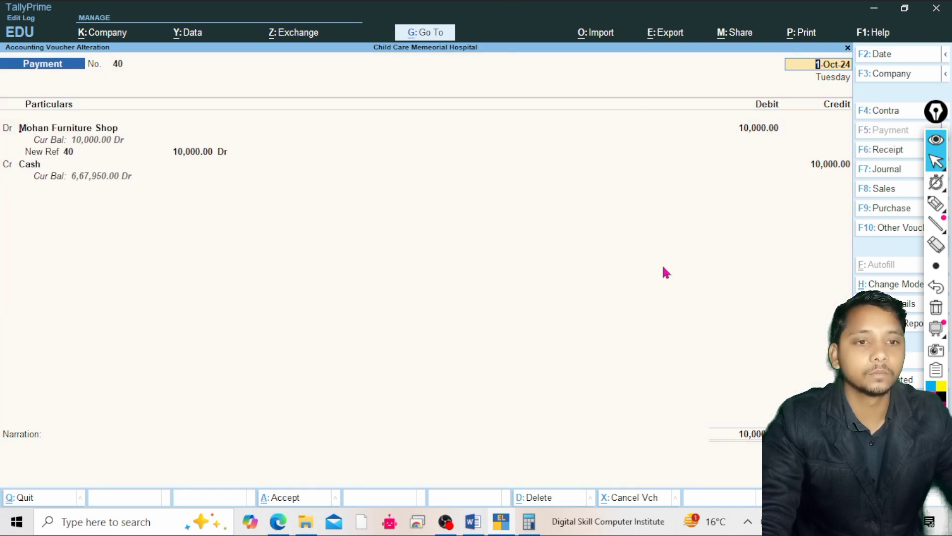
key(Escape)
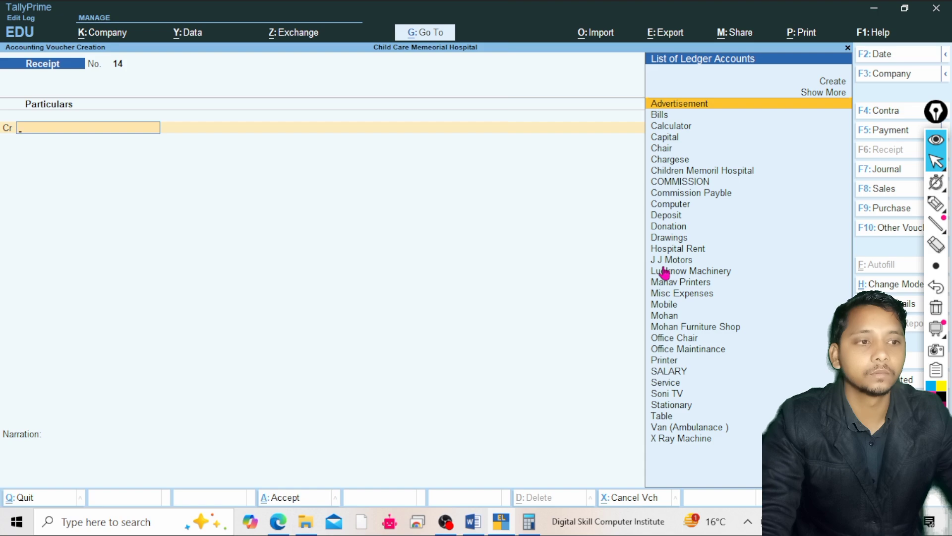
Check the saved vouchers again from receipt 13 back to the commission payment, voucher 42.
key(Page_Up)
key(Page_Up)
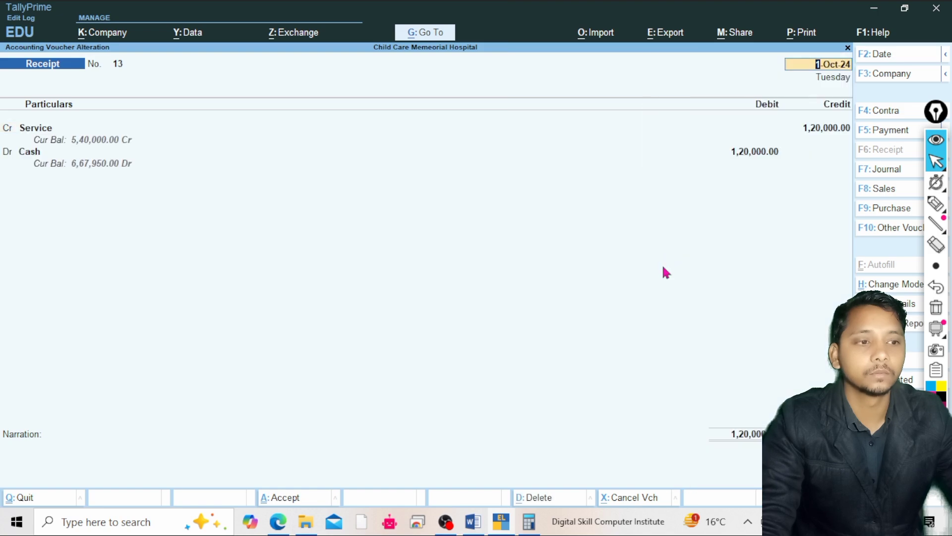
key(Page_Up)
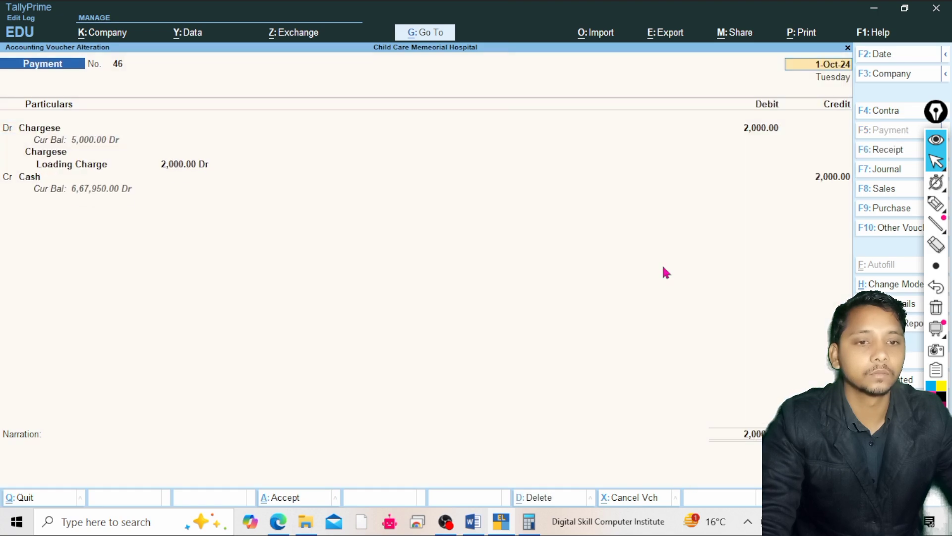
key(Page_Up)
key(Page_Up)
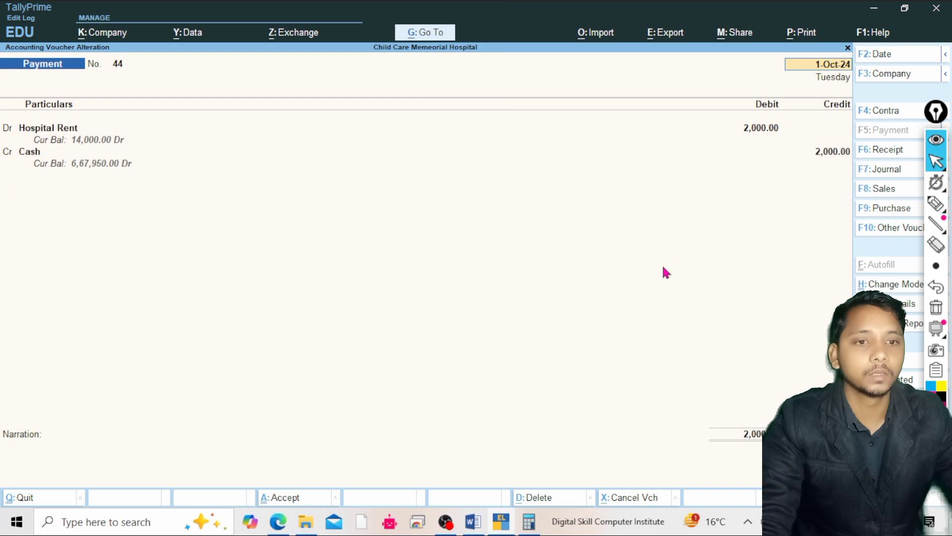
key(Page_Up)
key(Page_Up)
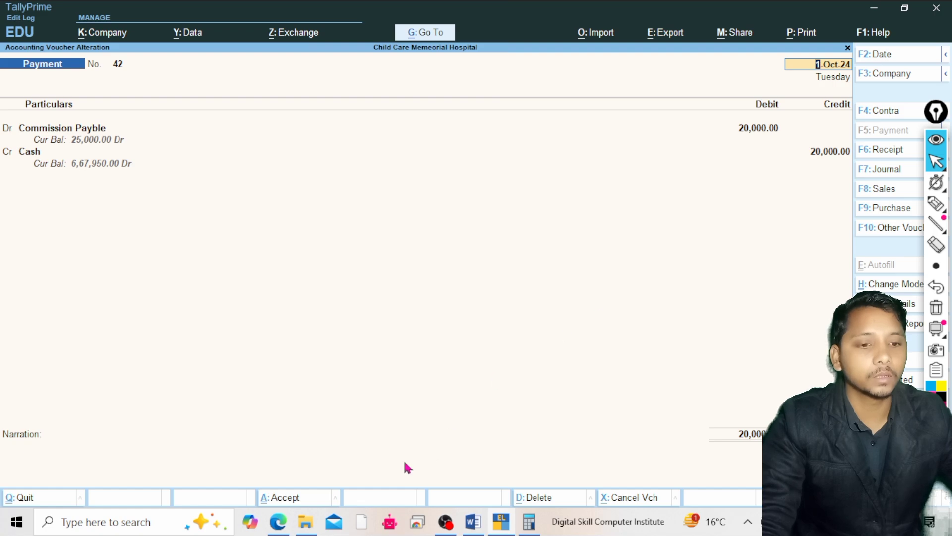
Compare the commission and Misc Expenses payment vouchers in TallyPrime with their amounts in the voucher entry PDF.
click(286, 529)
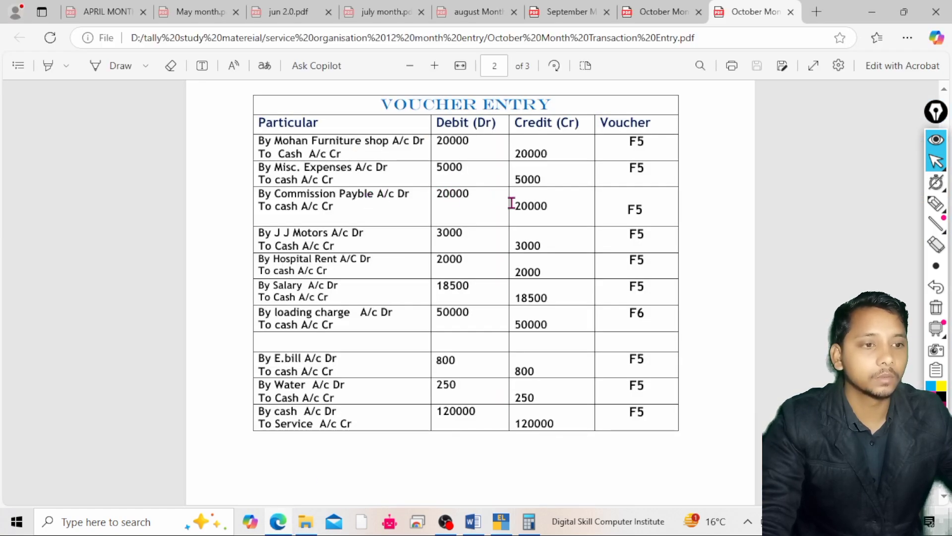
click(501, 530)
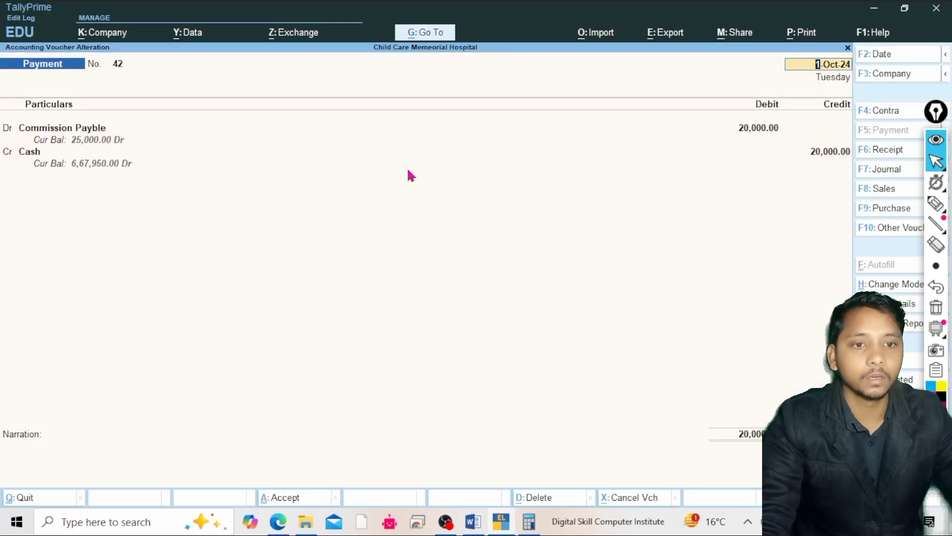
key(Page_Up)
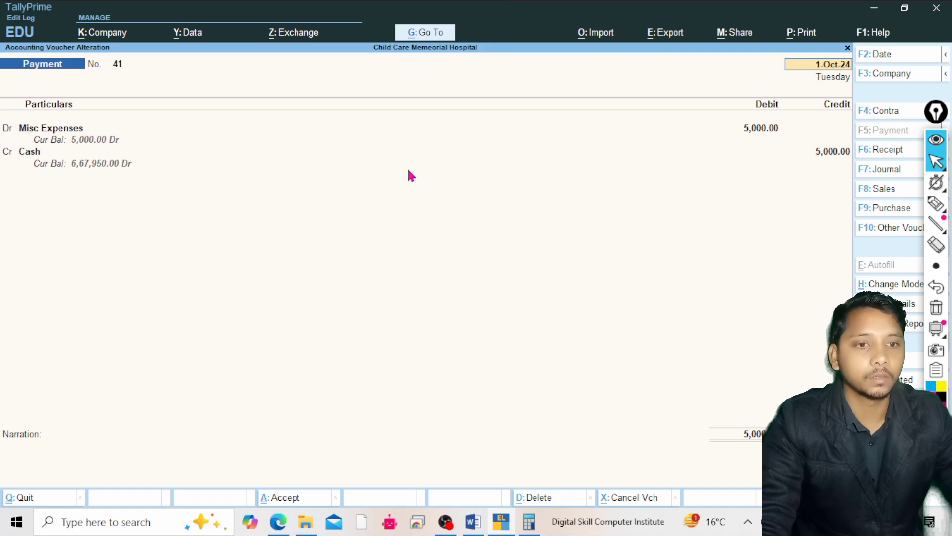
click(286, 521)
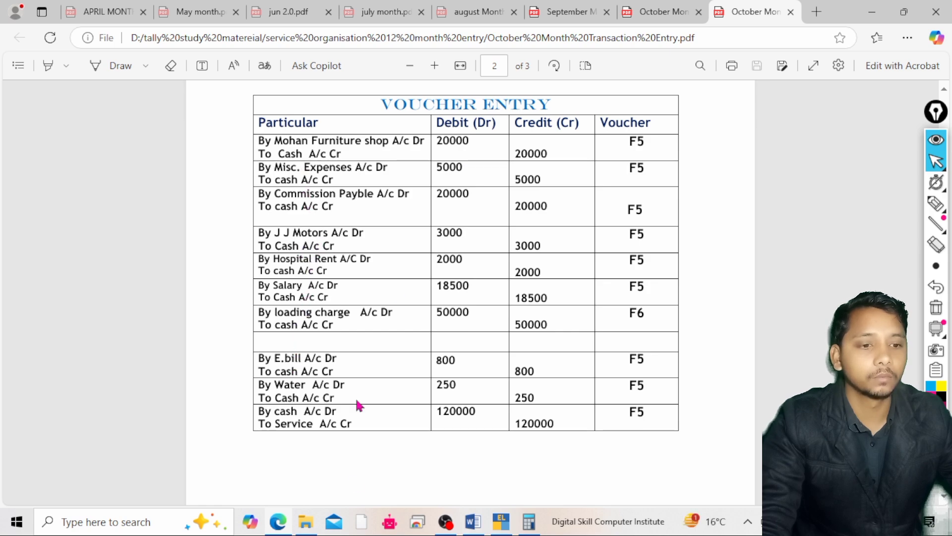
click(494, 530)
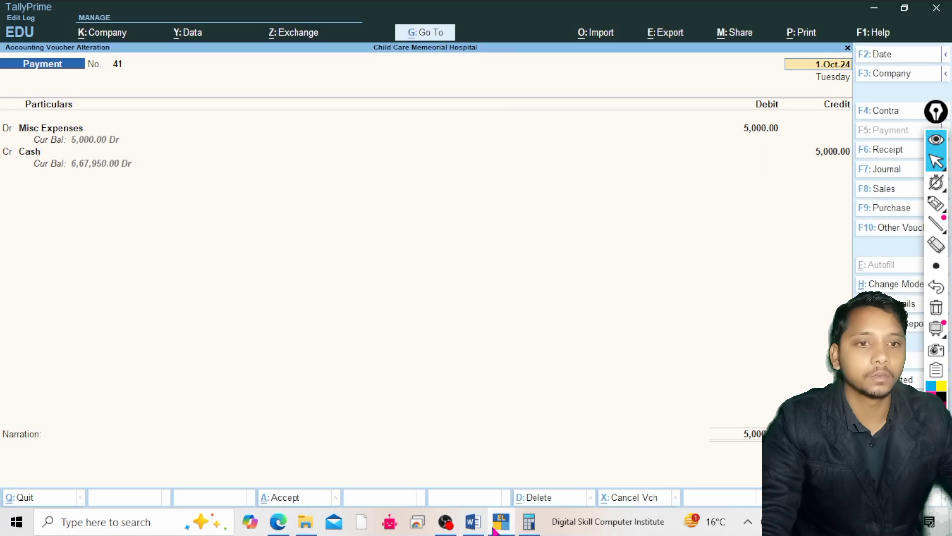
Compare the Mohan Furniture Shop payment, voucher 40, with the PDF and highlight its debit amount there.
key(Page_Up)
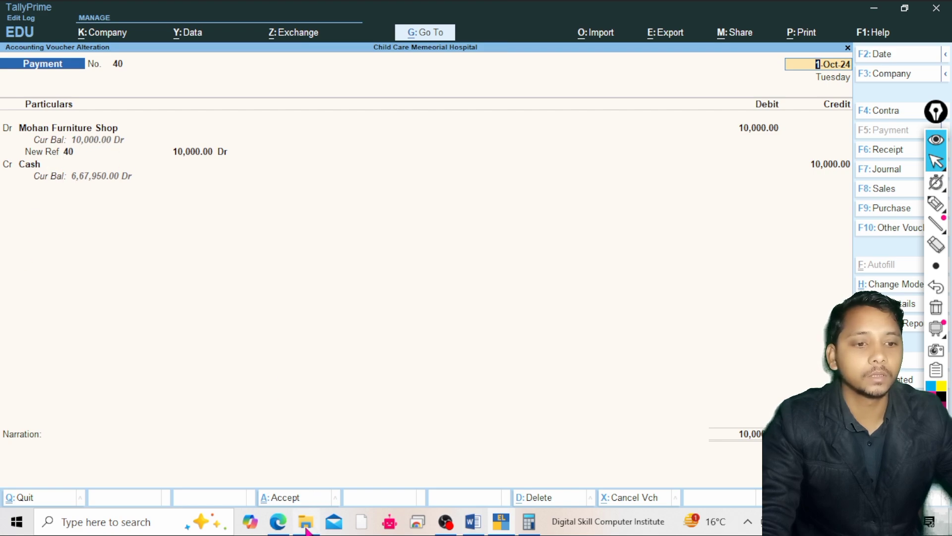
mouse_move(307, 531)
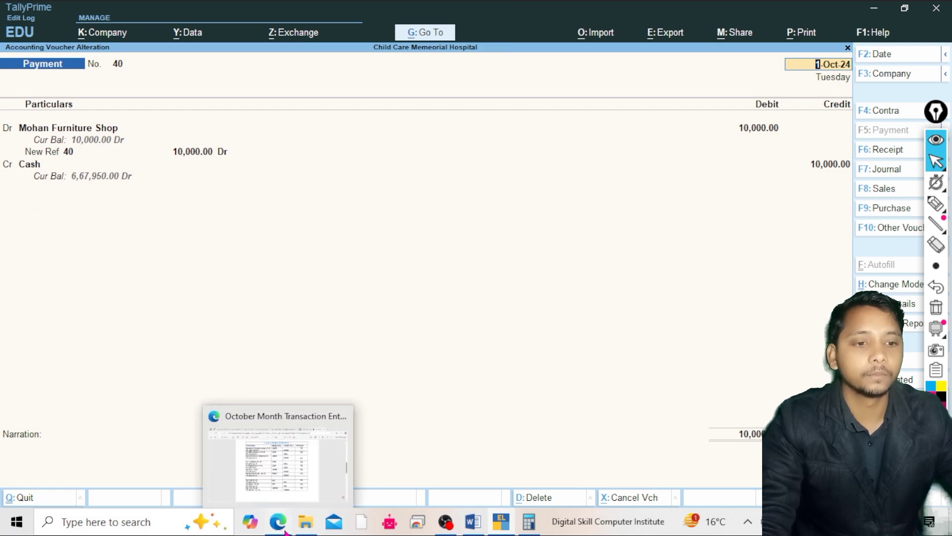
click(286, 532)
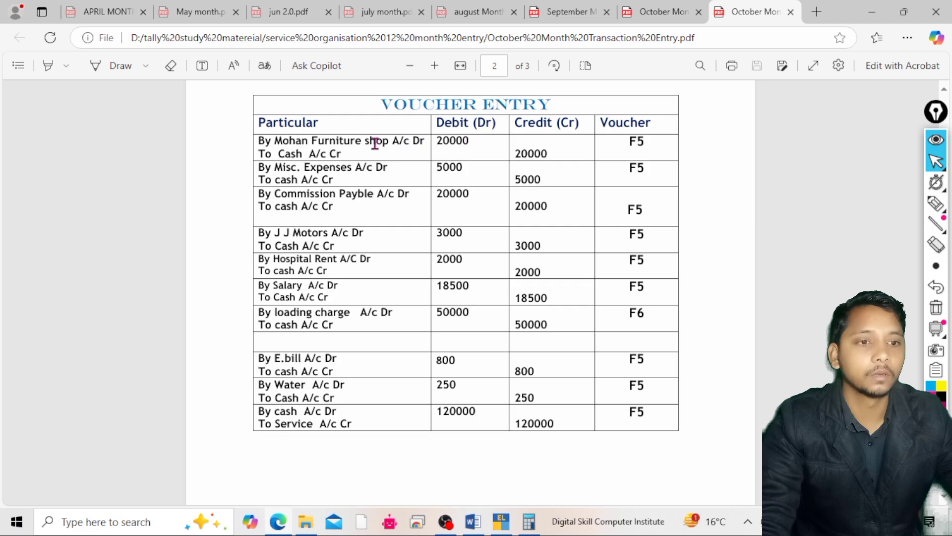
drag(439, 141, 476, 141)
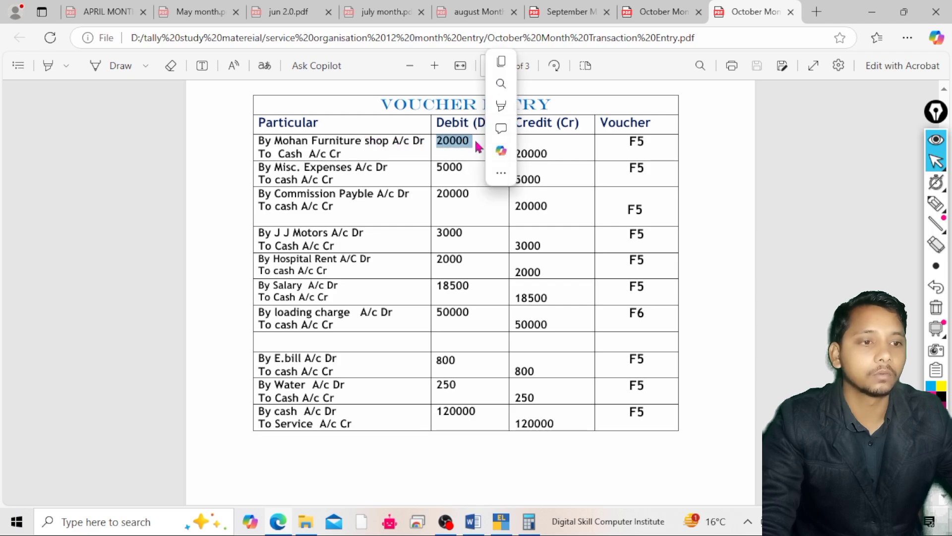
Switch to TallyPrime and set the Mohan Furniture Shop debit in payment voucher 40 to 20,000.
click(501, 520)
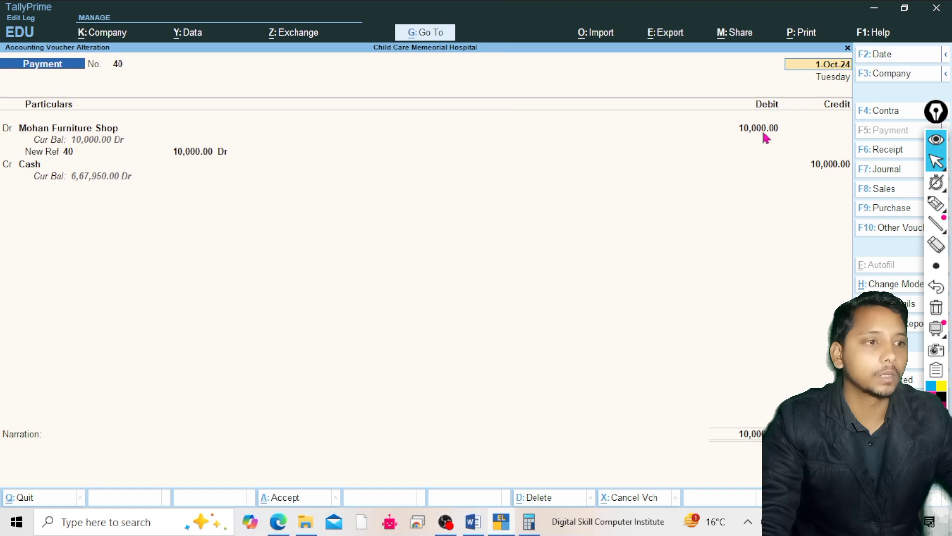
key(Return)
key(Return)
key(Return)
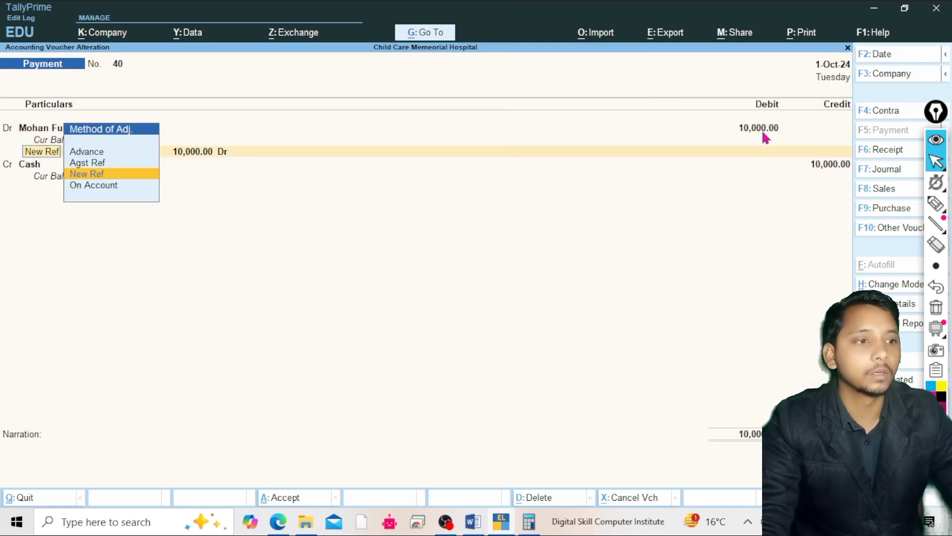
click(763, 130)
text(2)
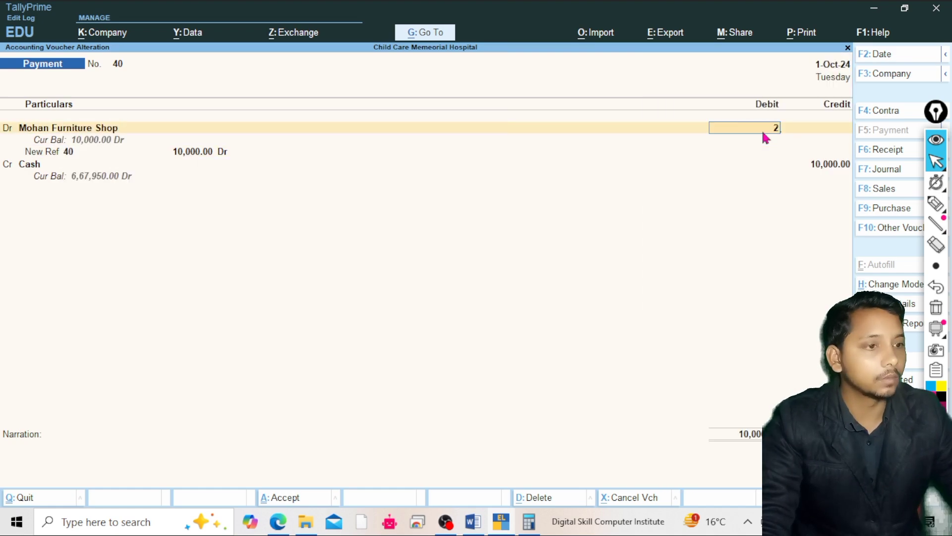
text(0)
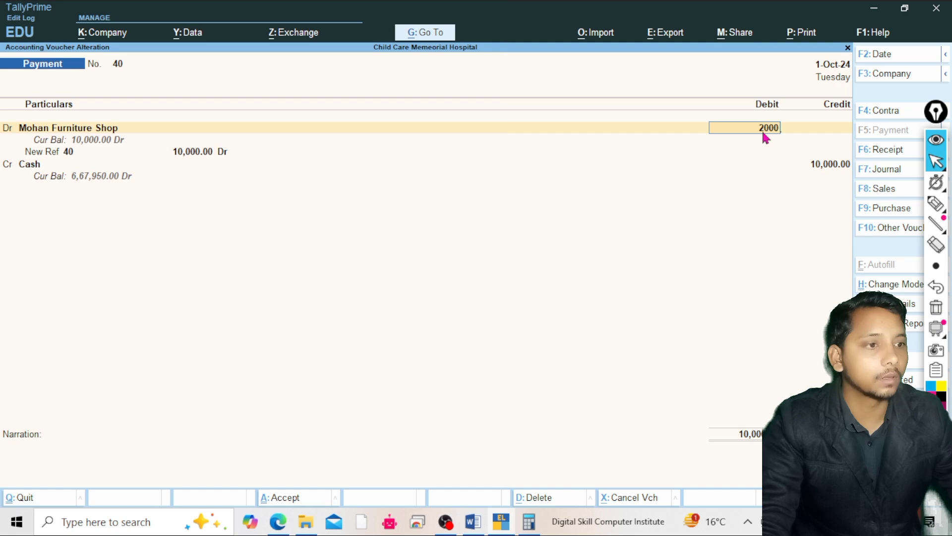
text(,000)
Accept the 20,000 debit in payment voucher 40 and carry it through to the Mohan Furniture Shop bill reference.
key(Return)
key(Return)
key(Return)
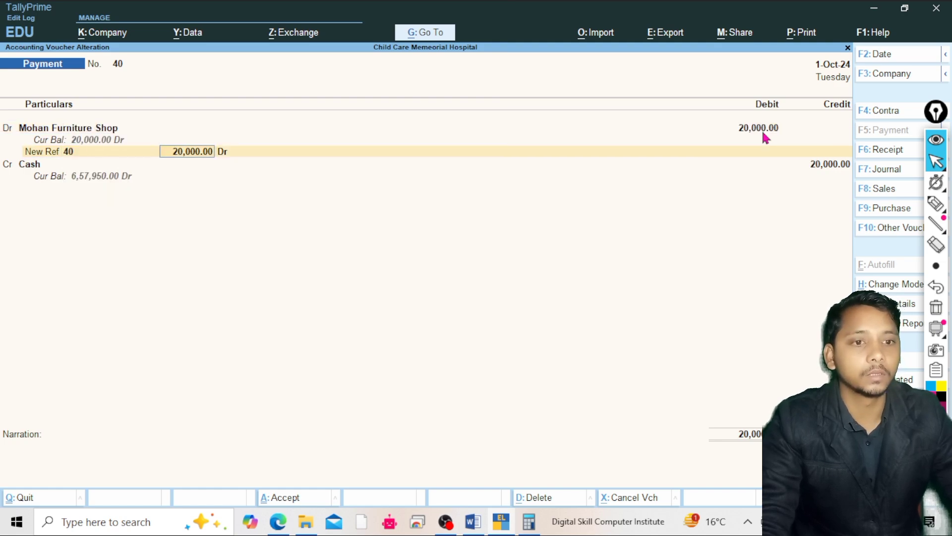
key(Return)
key(Return)
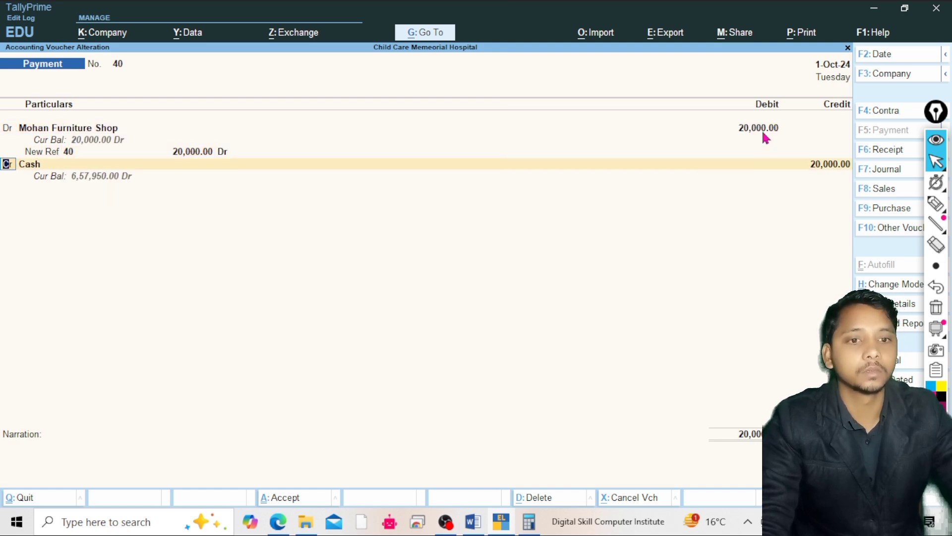
Change the Mohan Furniture Shop bill adjustment method to On Account and save payment voucher 40.
key(BackSpace)
key(BackSpace)
key(BackSpace)
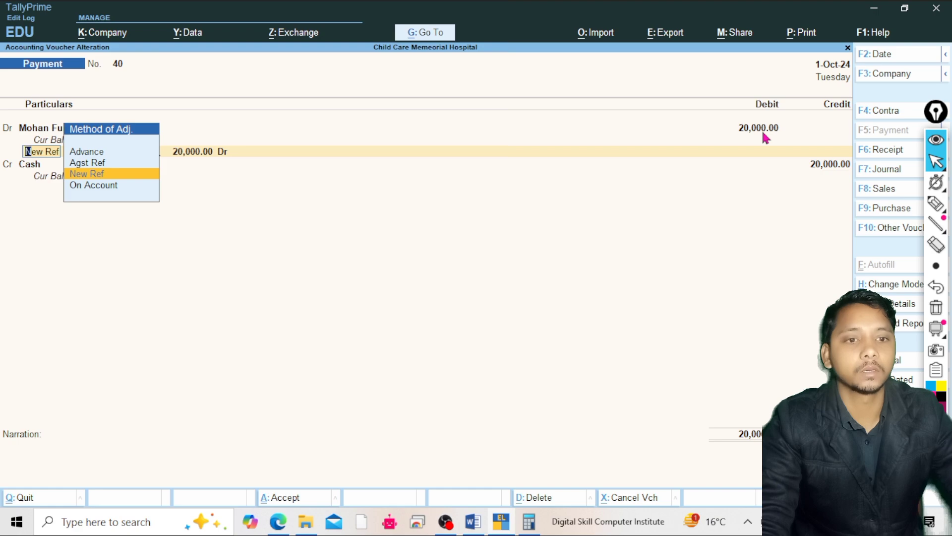
key(Down)
key(Up)
key(Up)
key(Down)
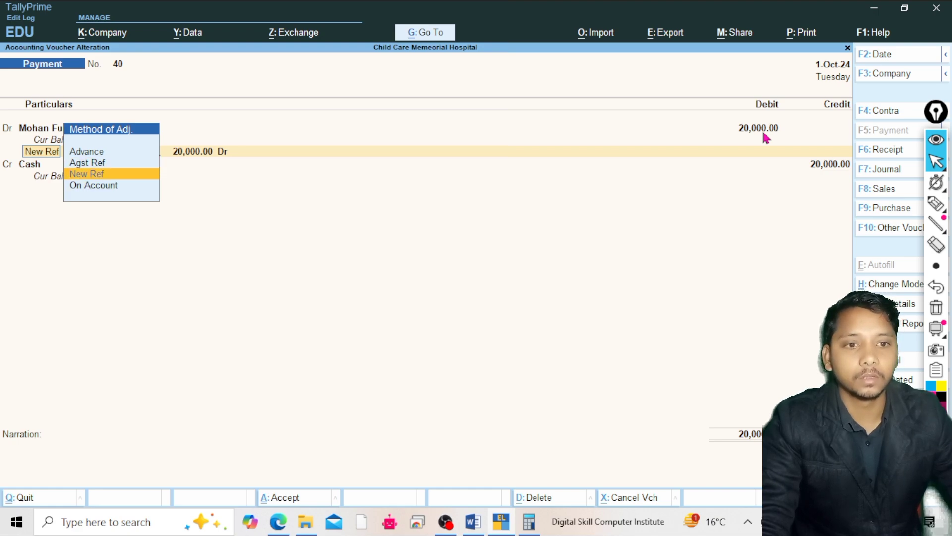
key(Down)
key(Return)
key(Return)
key(Return)
key(Return)
key(Return)
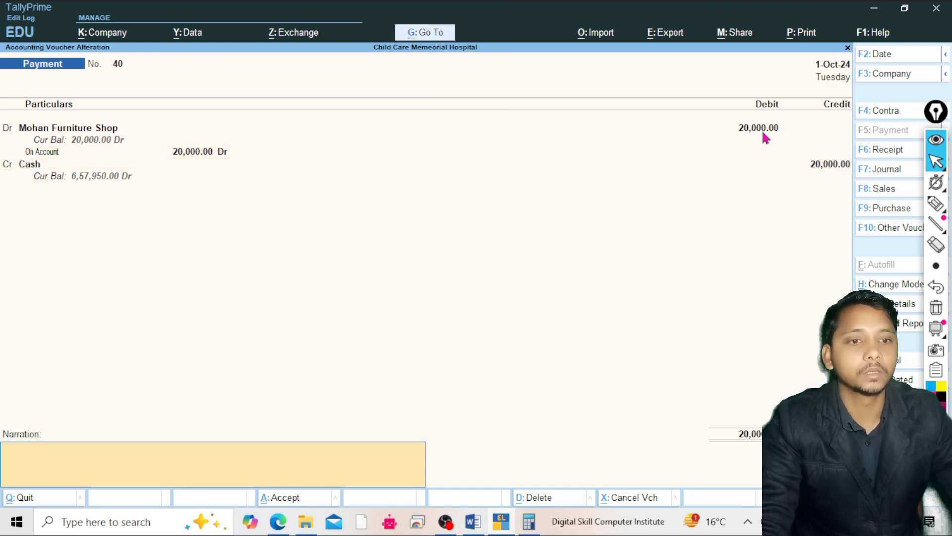
key(Return)
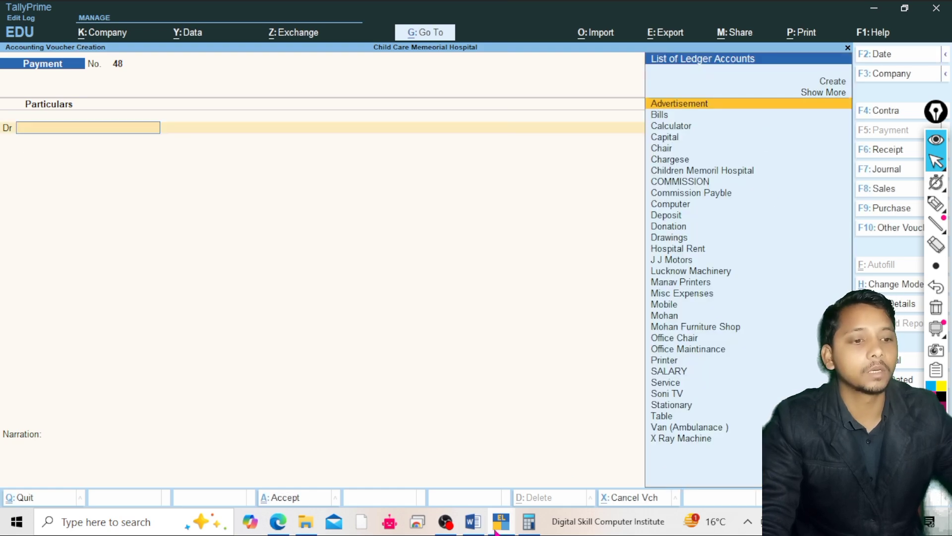
Recheck the Mohan Furniture Shop entry in the voucher entry PDF and return to TallyPrime.
click(497, 527)
click(935, 204)
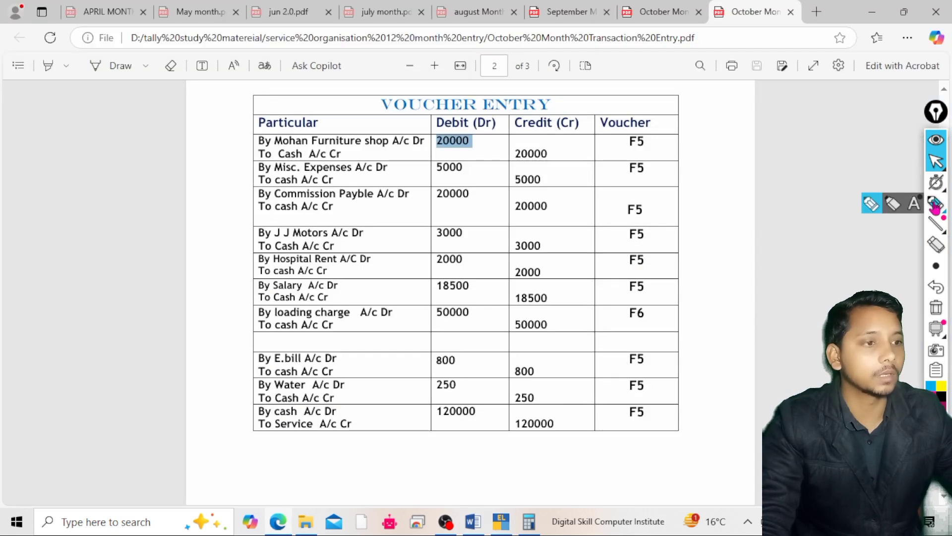
click(873, 204)
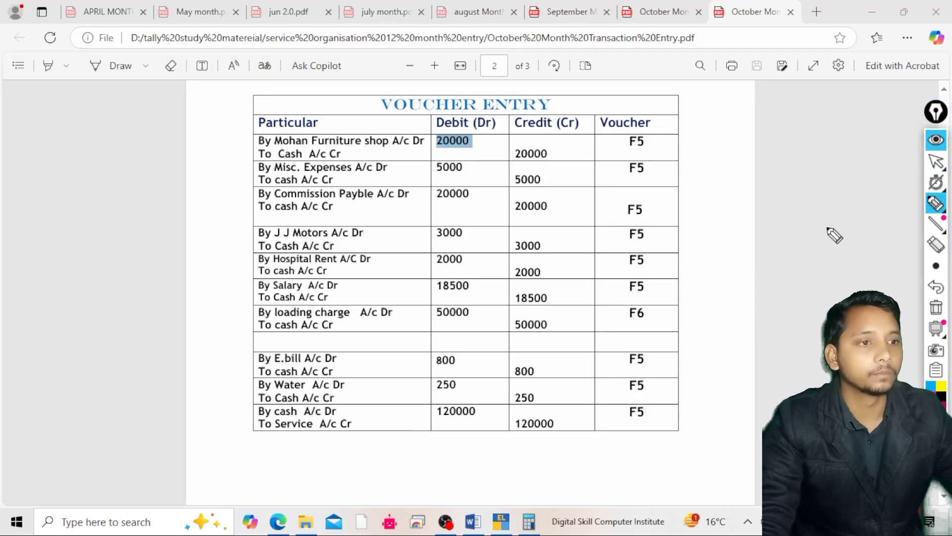
click(507, 528)
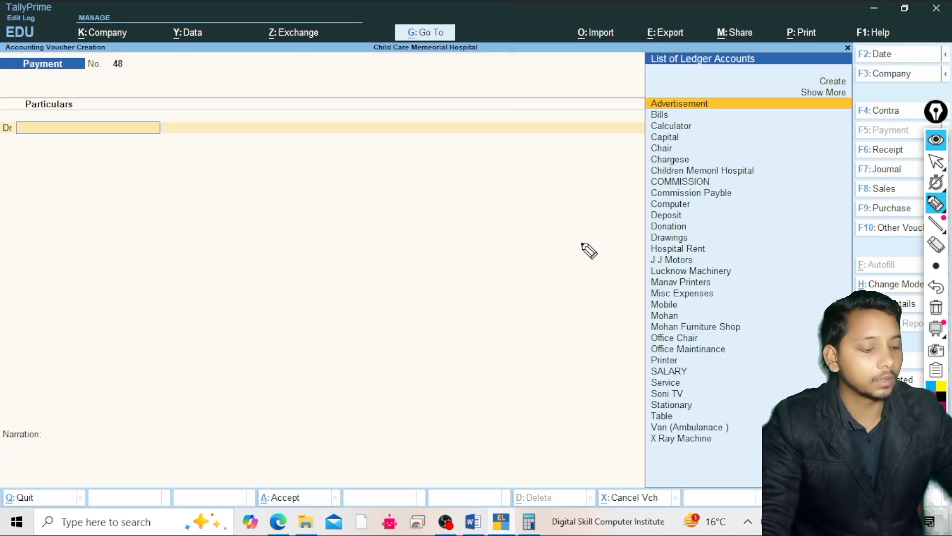
Leave voucher entry without creating a new payment and display the Trial Balance.
key(Escape)
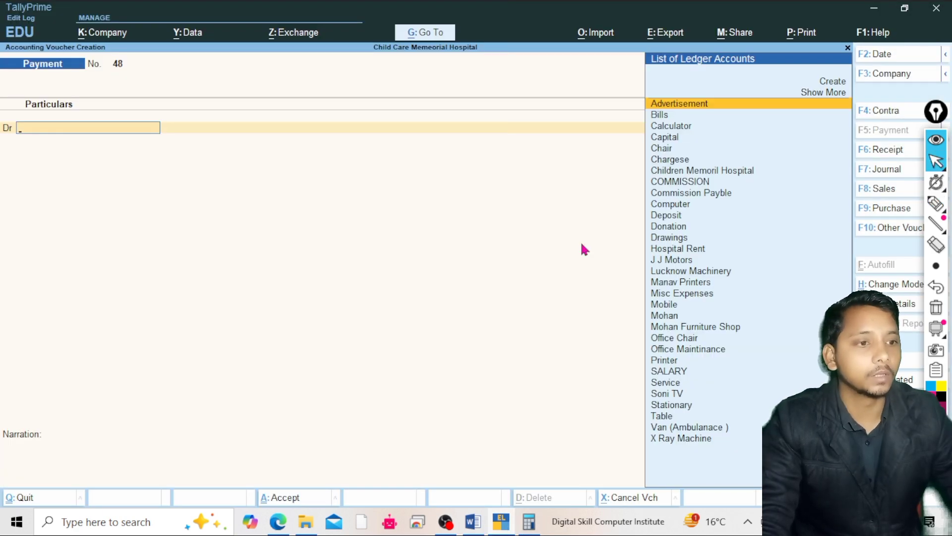
key(Escape)
key(Escape)
key(Down)
key(Down)
key(Down)
key(Down)
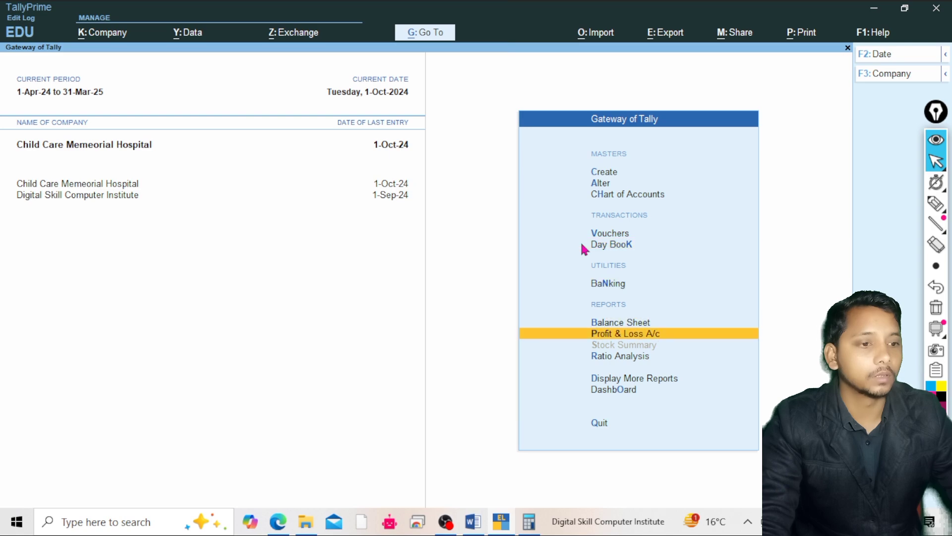
key(Down)
key(Down)
key(Return)
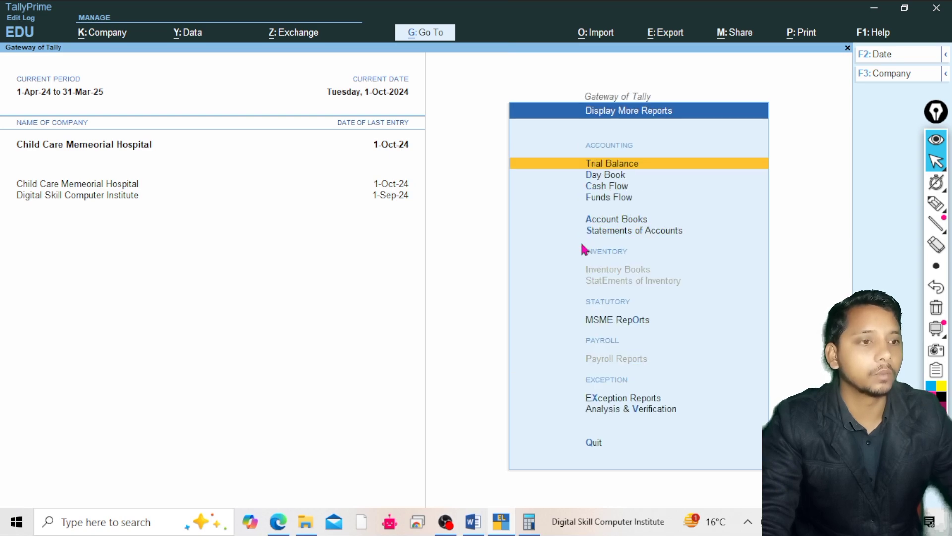
key(Down)
key(Up)
key(Return)
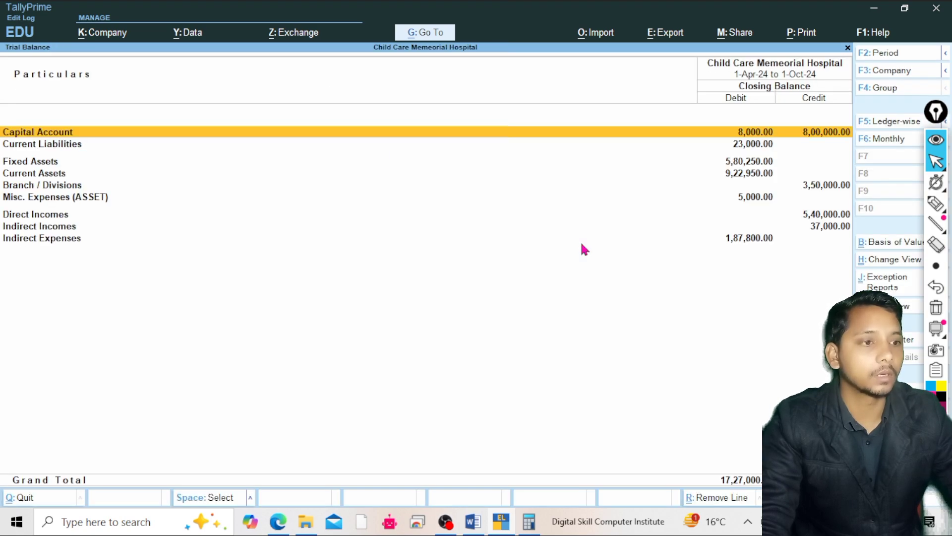
Drill into the Current Assets group summary from the Trial Balance.
key(Down)
key(Down)
key(Down)
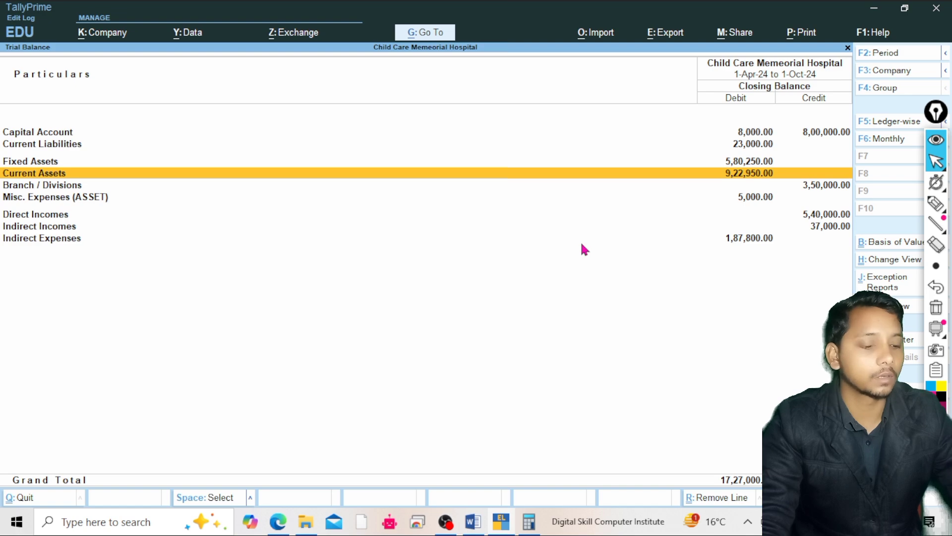
key(Return)
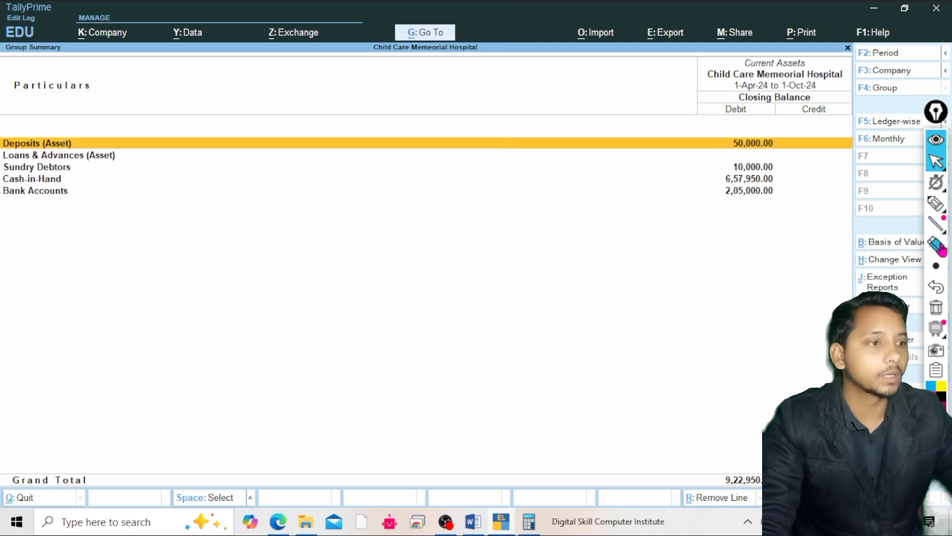
Compare the Cash-in-Hand closing balance in TallyPrime with the calculated cash balance pasted in the Word document.
click(936, 203)
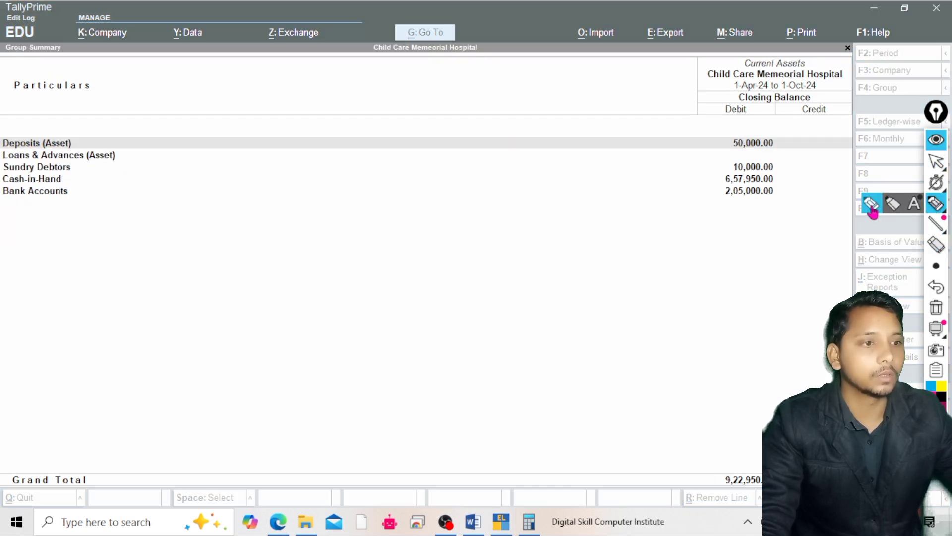
click(872, 208)
click(477, 527)
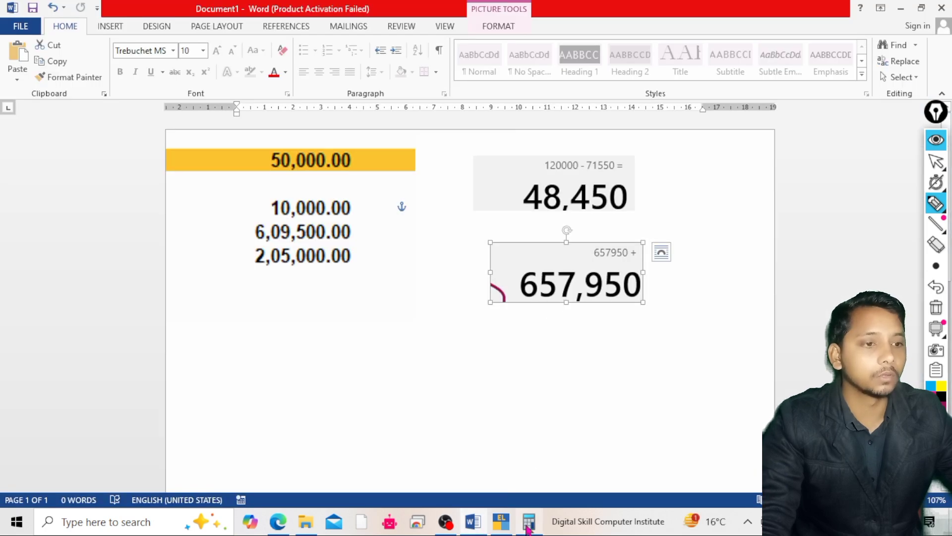
click(508, 530)
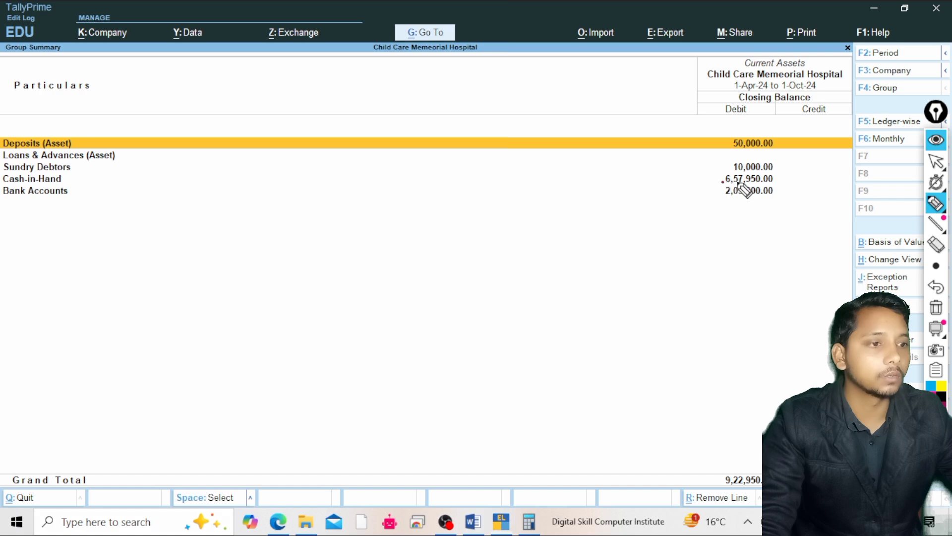
Mark the Cash-in-Hand, Bank Accounts, Sundry Debtors and Deposits closing balances with the annotation pen, and clear the marks.
mouse_move(744, 182)
mouse_down()
mouse_move(782, 185)
mouse_move(748, 173)
mouse_move(721, 188)
mouse_move(681, 186)
mouse_up()
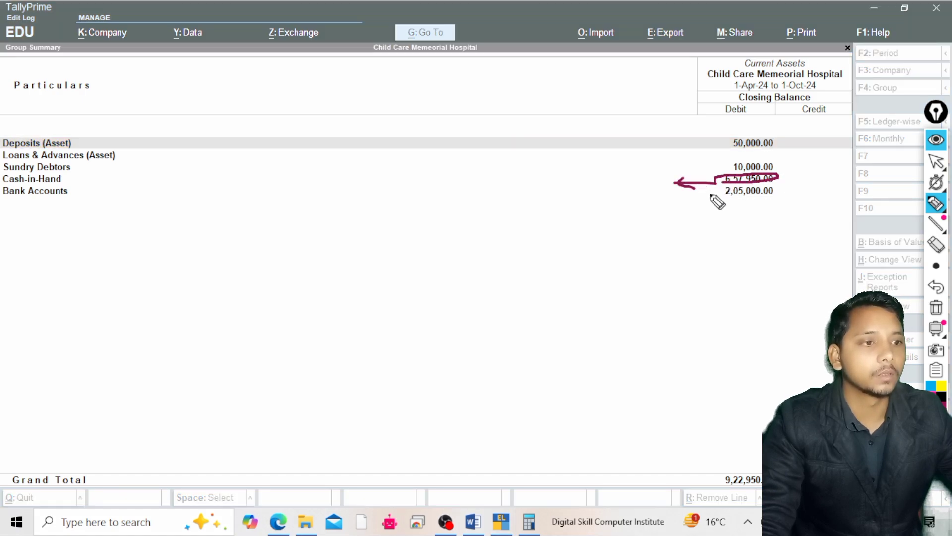
mouse_move(716, 196)
mouse_down()
mouse_move(786, 202)
mouse_move(694, 196)
mouse_up()
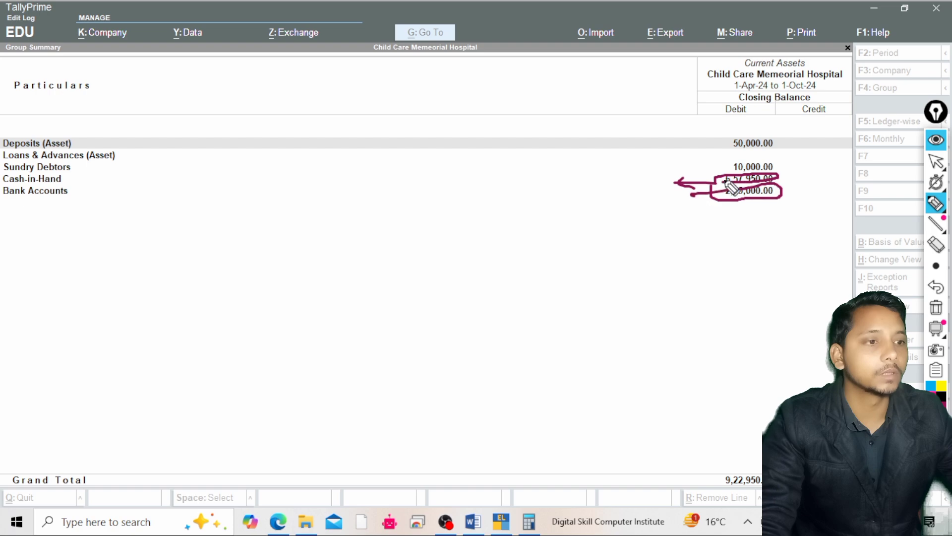
mouse_move(730, 167)
mouse_down()
mouse_move(764, 164)
mouse_move(729, 153)
mouse_move(780, 144)
mouse_move(724, 145)
mouse_up()
mouse_move(938, 163)
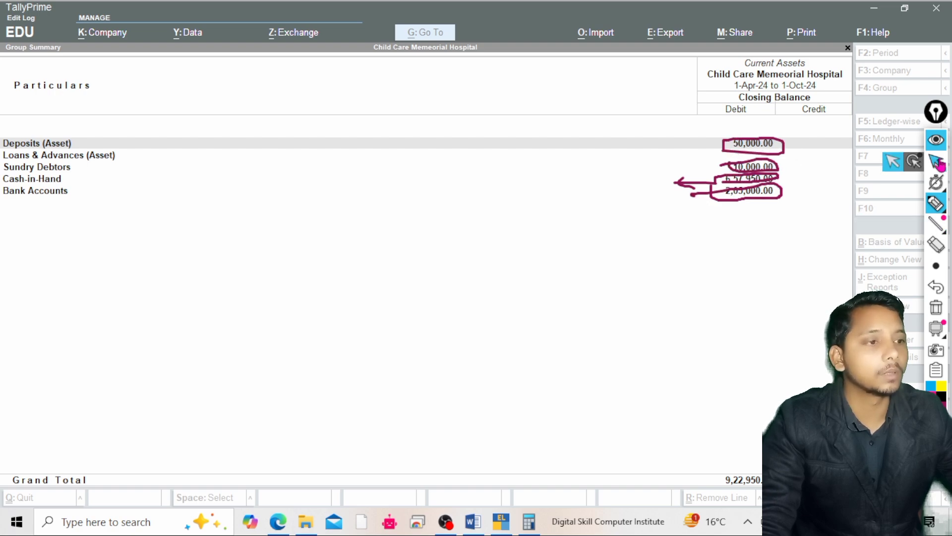
click(890, 166)
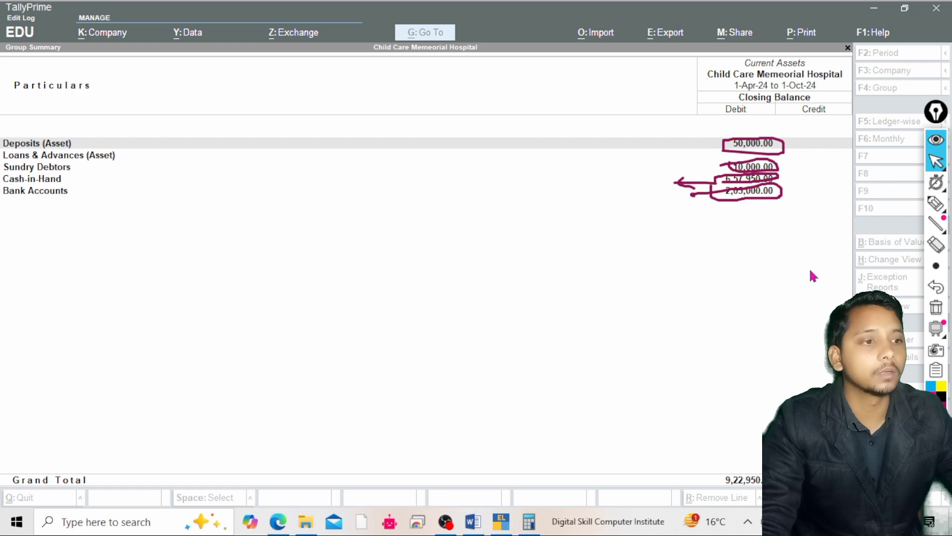
click(936, 203)
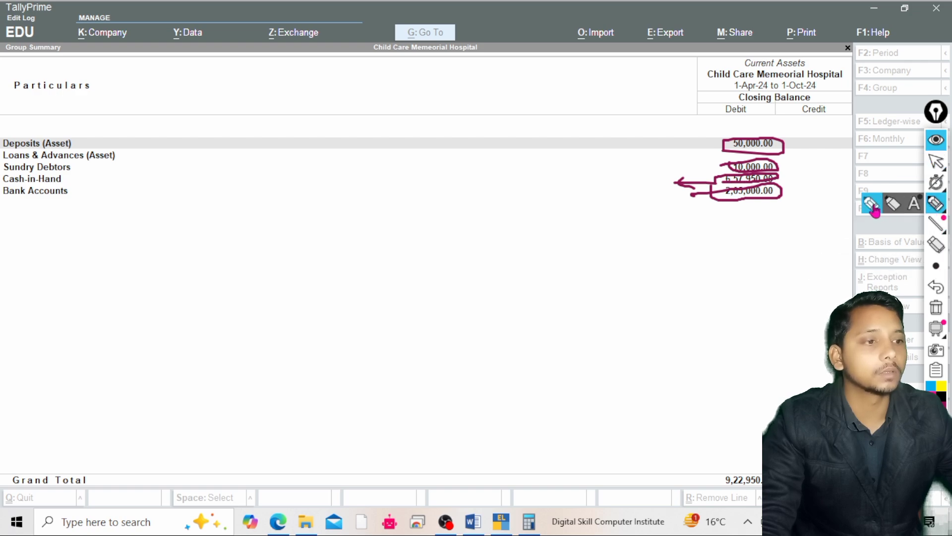
click(887, 167)
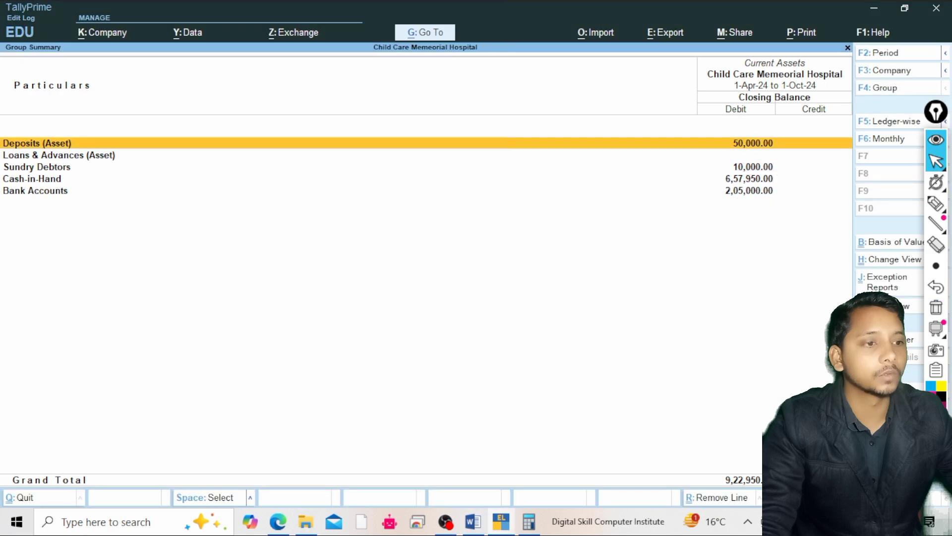
Return to the Trial Balance, circle the Current Assets closing balance with the annotation pen, and clear the mark.
key(Escape)
click(936, 182)
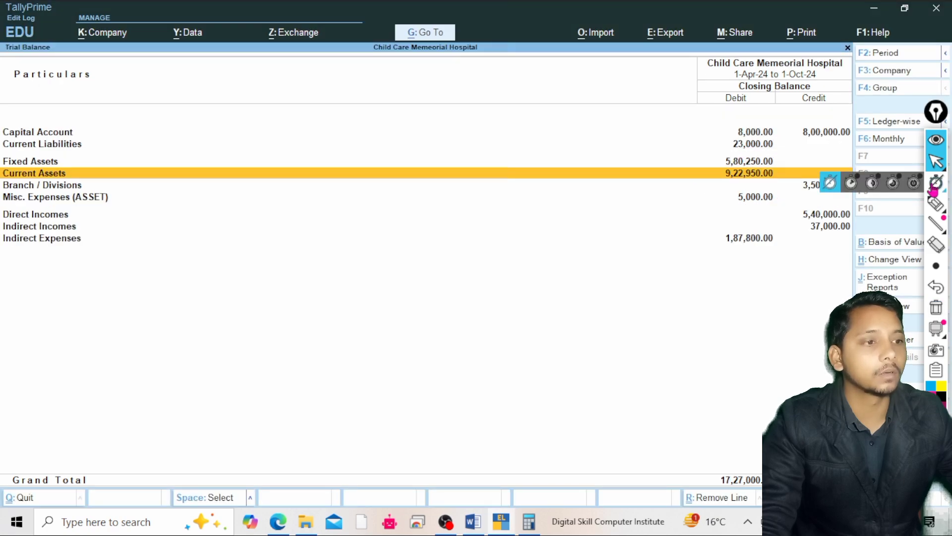
click(936, 203)
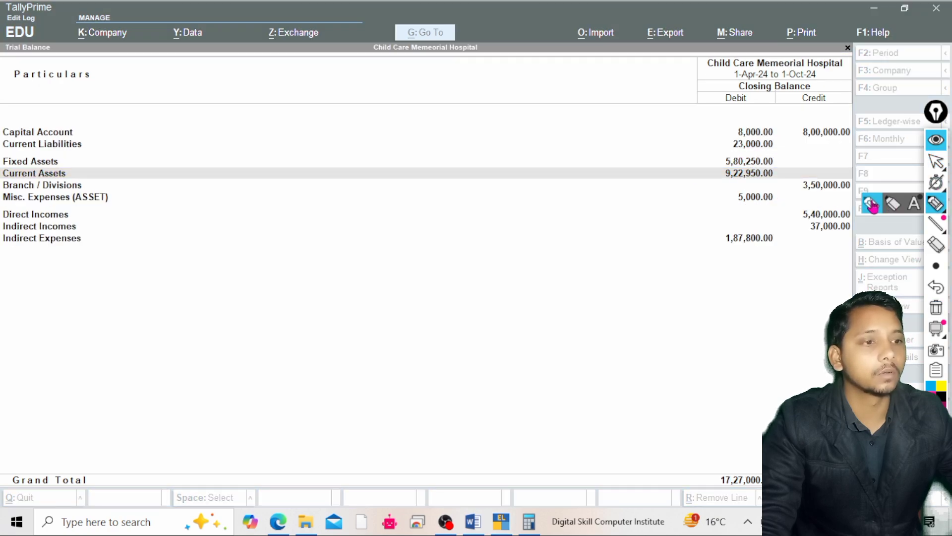
click(730, 182)
mouse_move(752, 181)
mouse_down()
mouse_move(792, 173)
mouse_move(724, 170)
mouse_move(764, 183)
mouse_up()
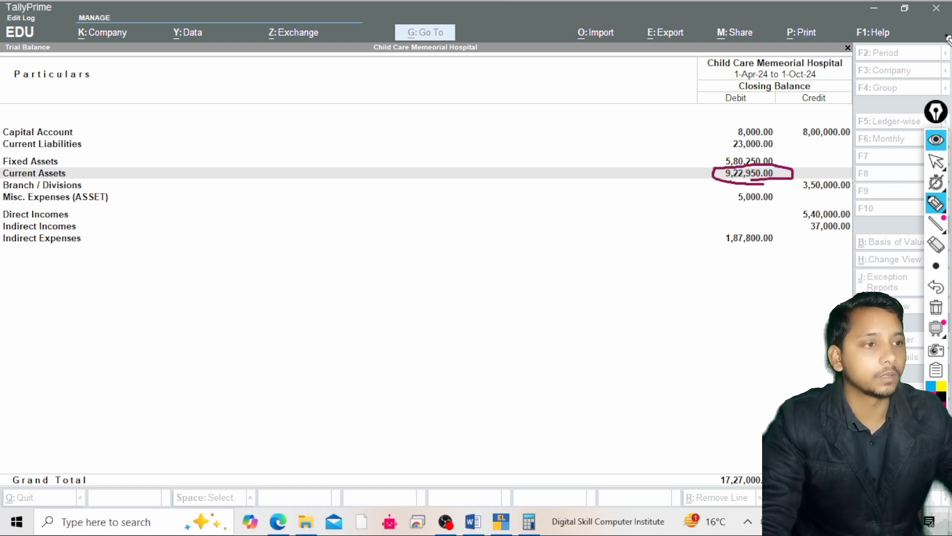
click(936, 161)
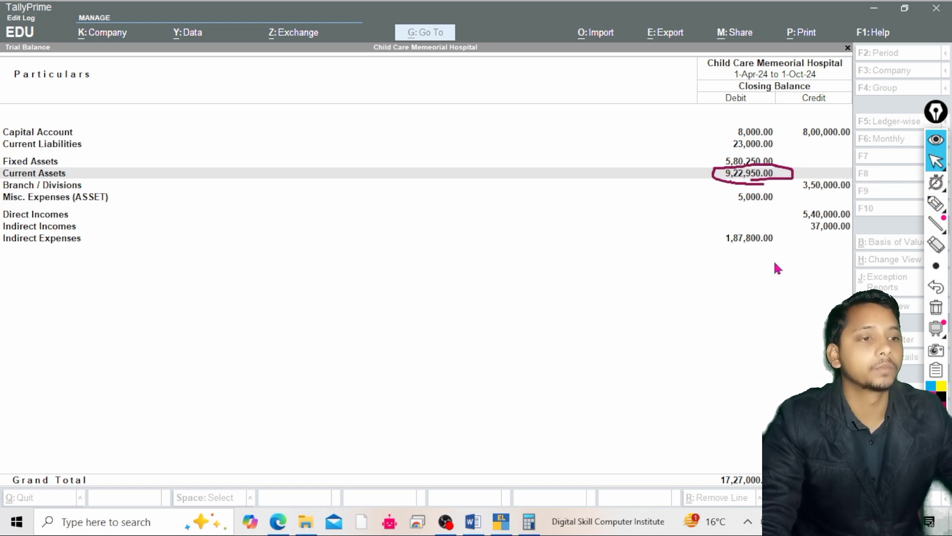
click(936, 203)
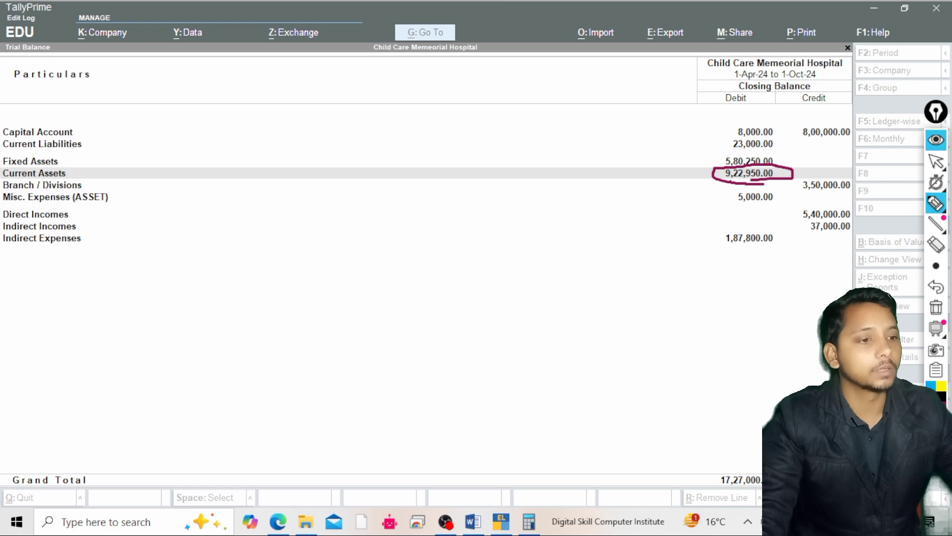
click(936, 307)
mouse_move(935, 163)
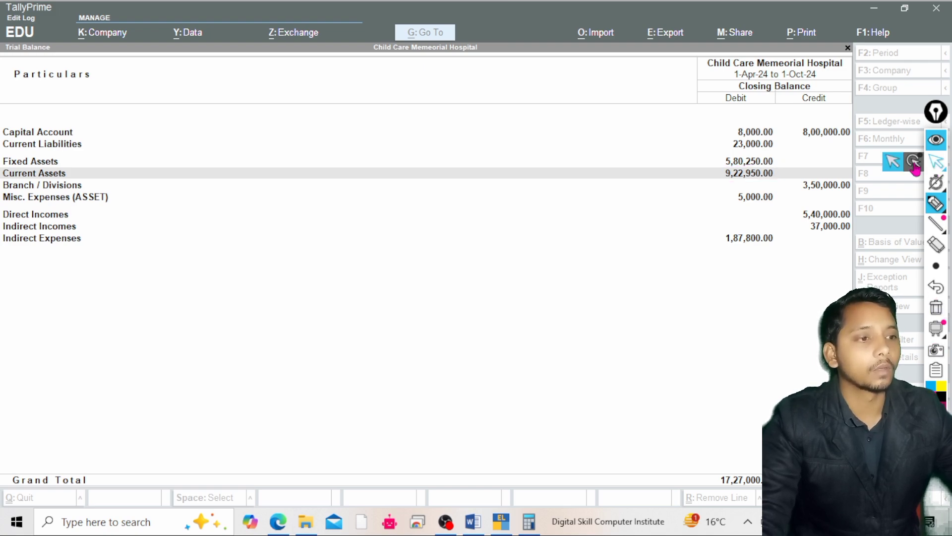
click(893, 161)
click(704, 334)
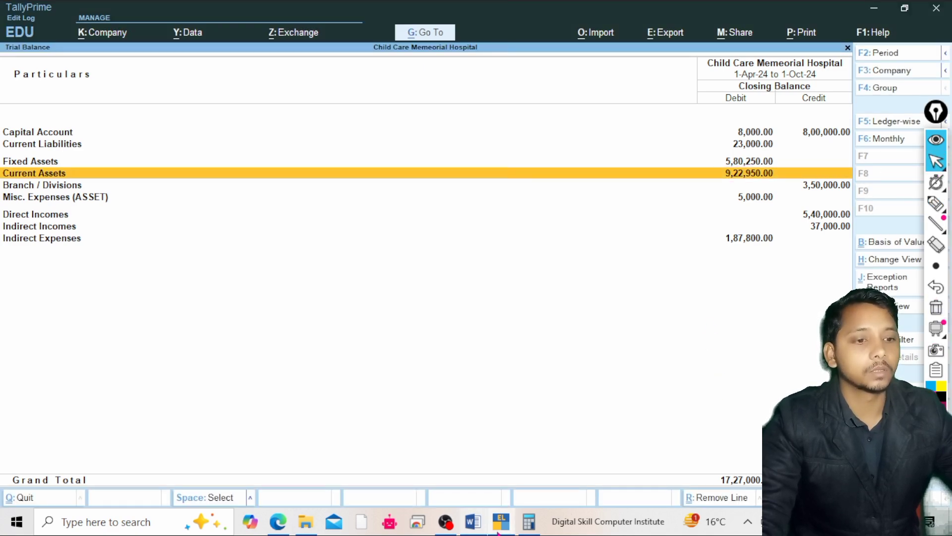
Review the calculated cash balance picture in Word and the Mohan Furniture Shop debit and credit in the voucher entry PDF.
click(473, 521)
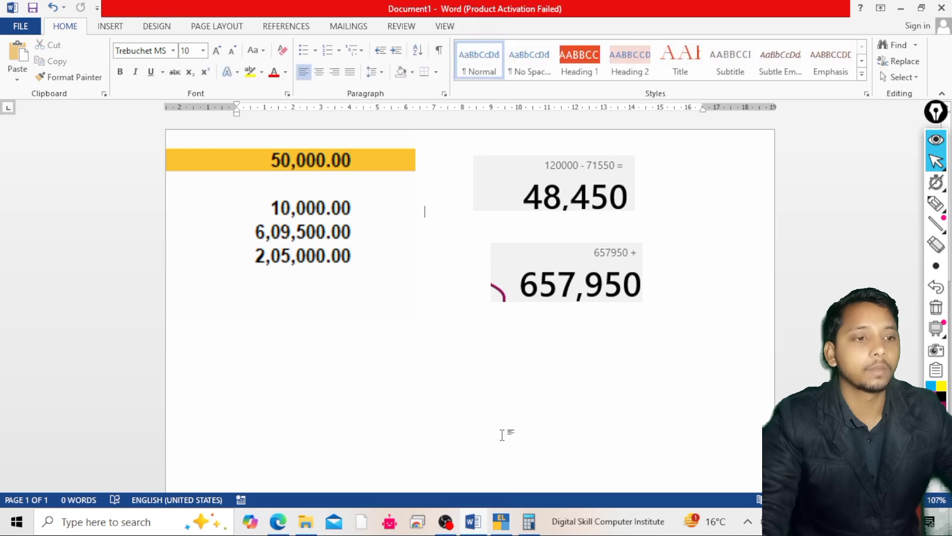
click(553, 278)
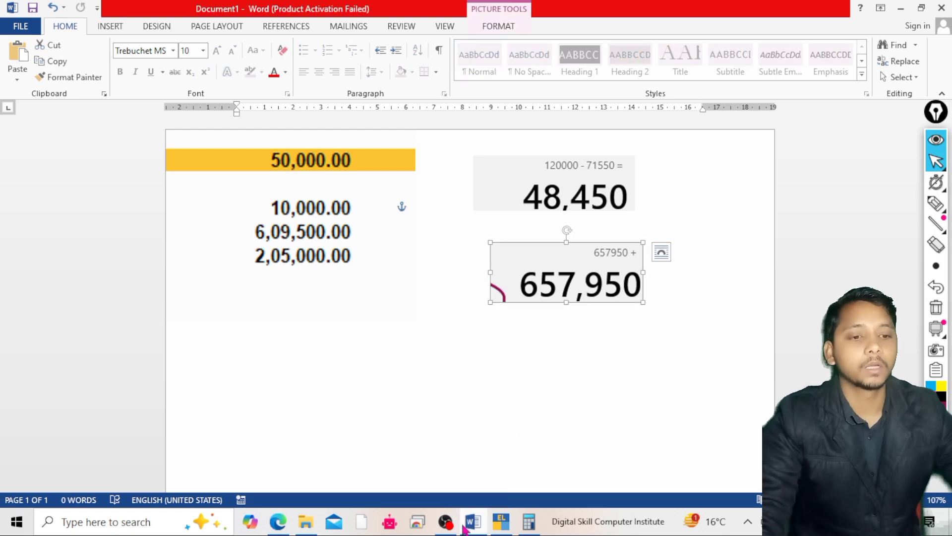
click(290, 521)
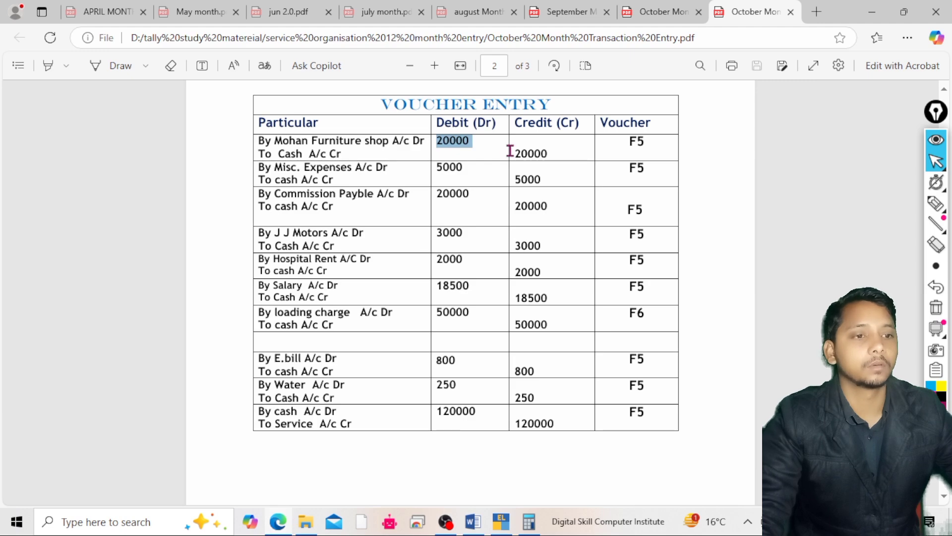
click(475, 145)
drag(475, 144, 559, 157)
click(568, 150)
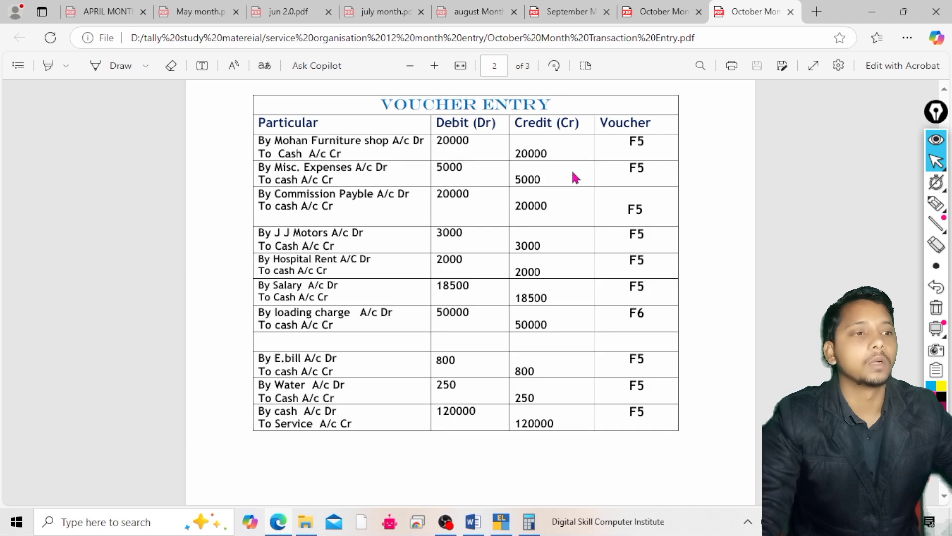
mouse_move(674, 25)
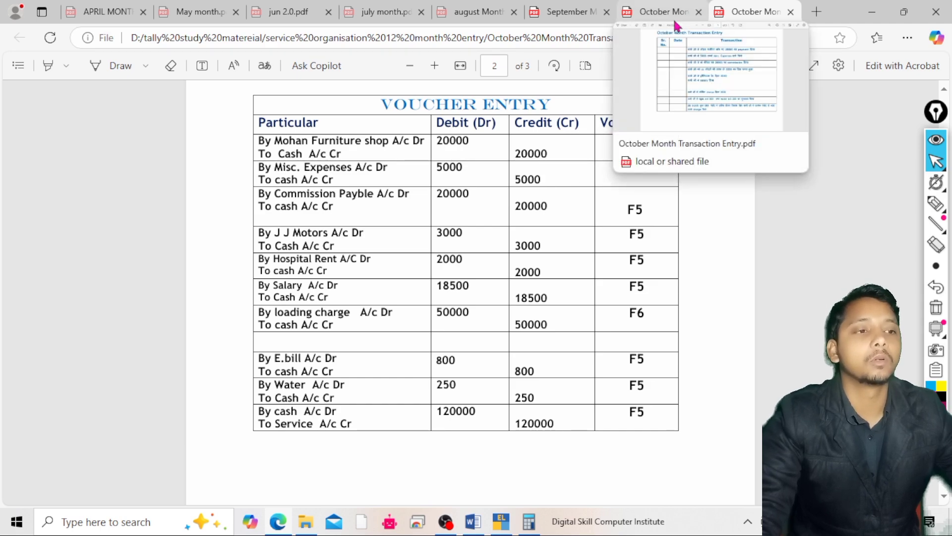